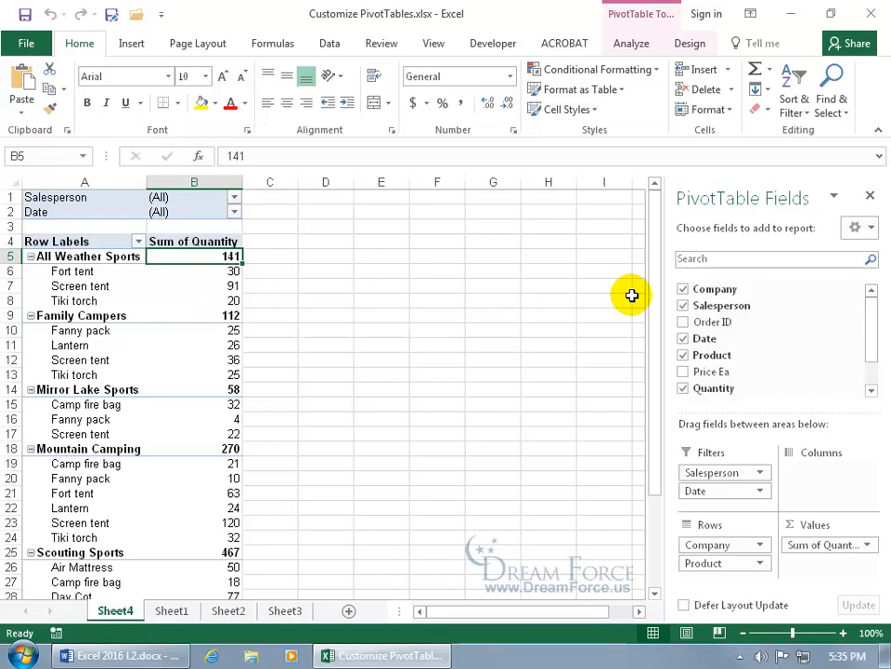
# - Hide the PivotTable Fields list for the pivot table on Sheet4 and show it again
pyautogui.click(362, 313)
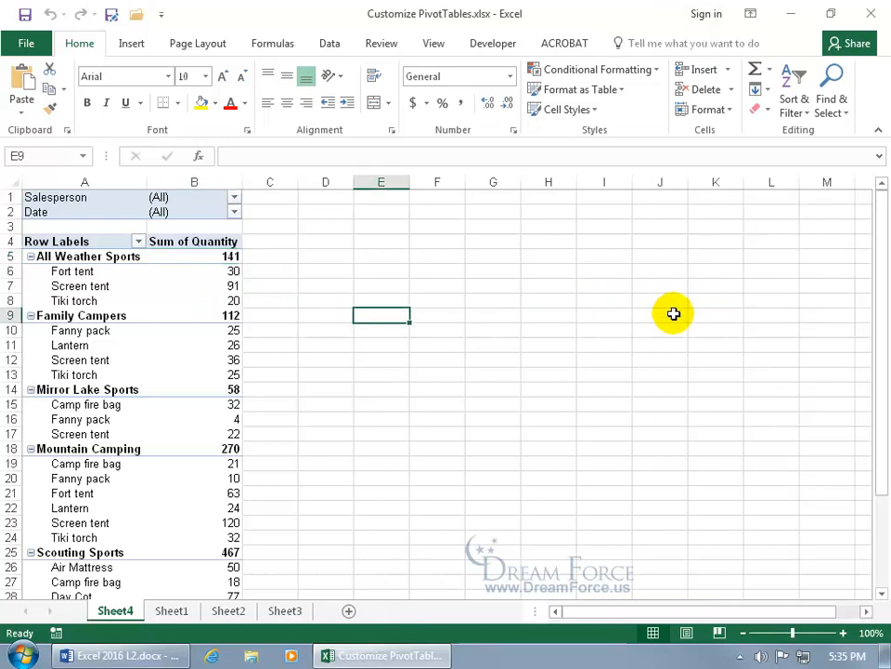
pyautogui.click(223, 313)
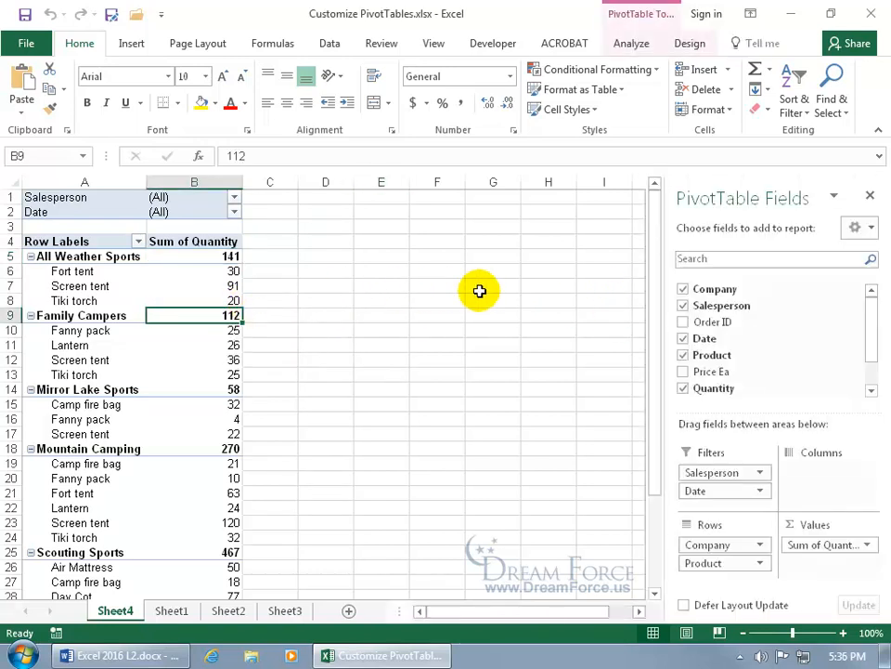
pyautogui.click(867, 194)
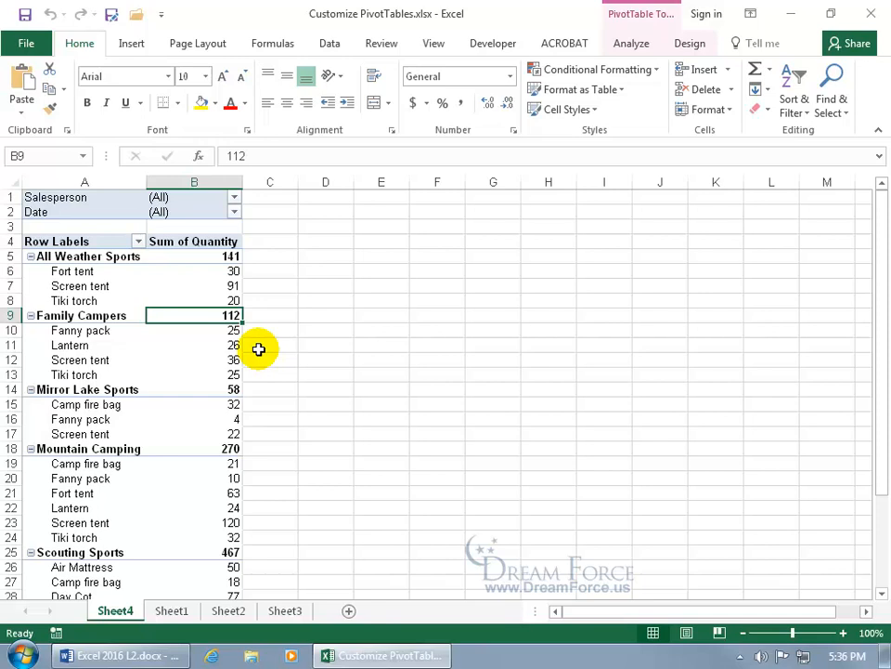
pyautogui.click(631, 46)
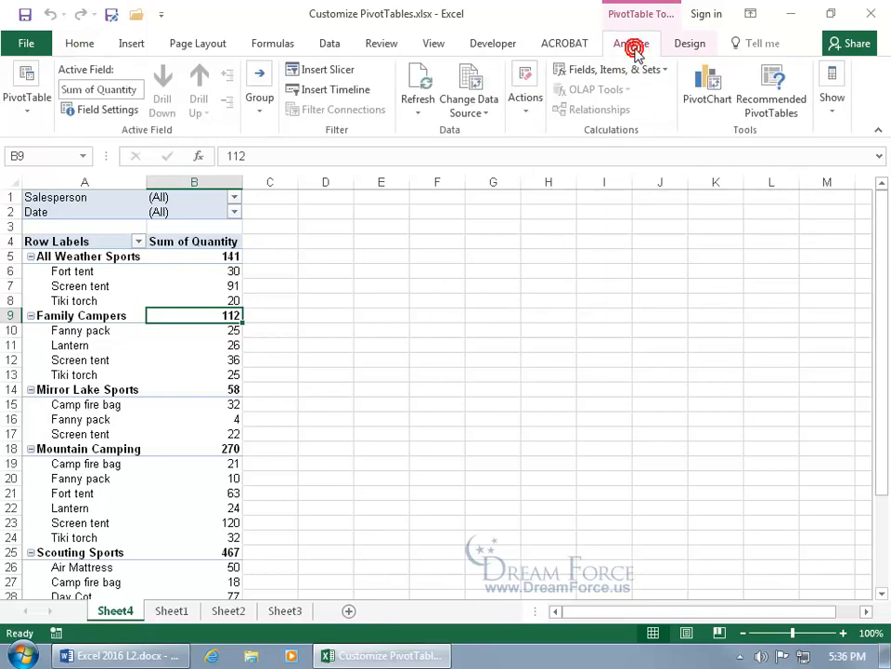
pyautogui.click(829, 109)
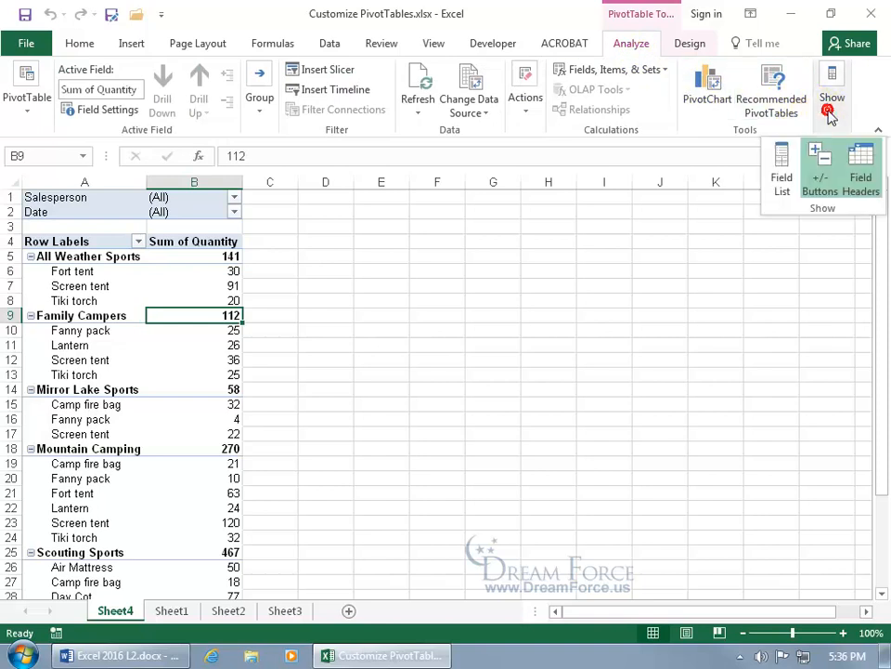
pyautogui.click(788, 169)
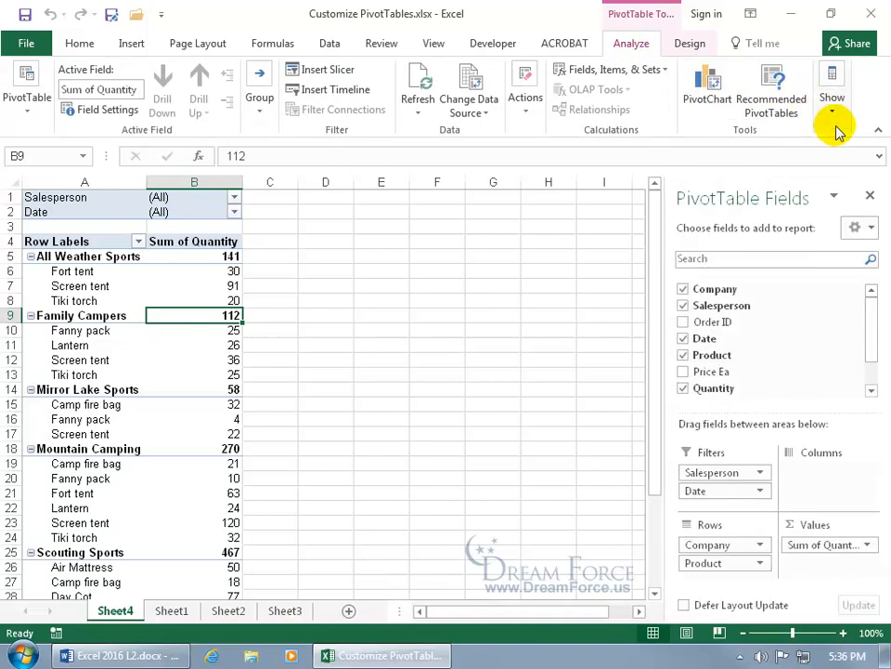
# - Collapse and re-expand the All Weather Sports row, and toggle the pivot table's +/- buttons off and on
pyautogui.click(31, 256)
pyautogui.click(31, 256)
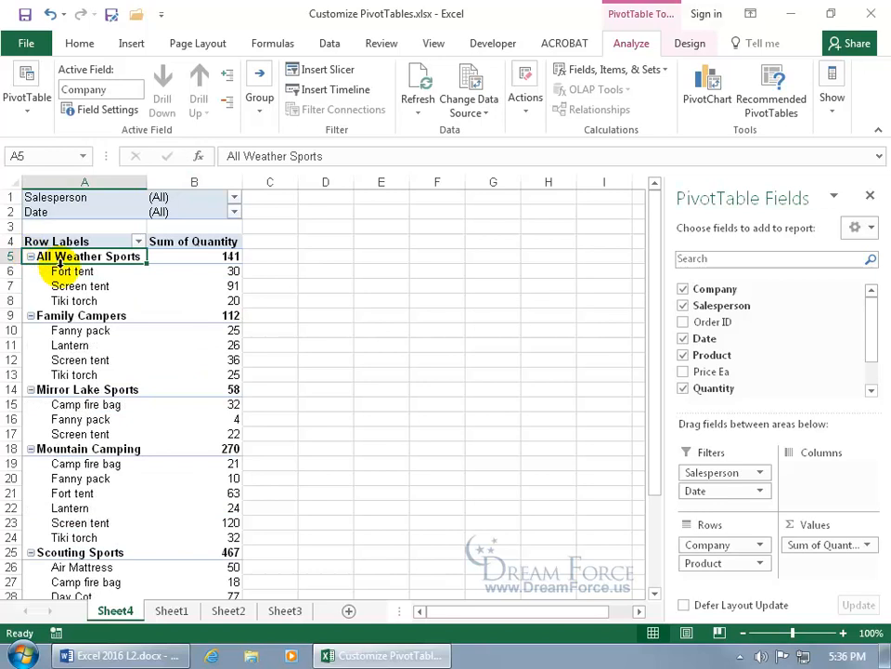
pyautogui.click(835, 109)
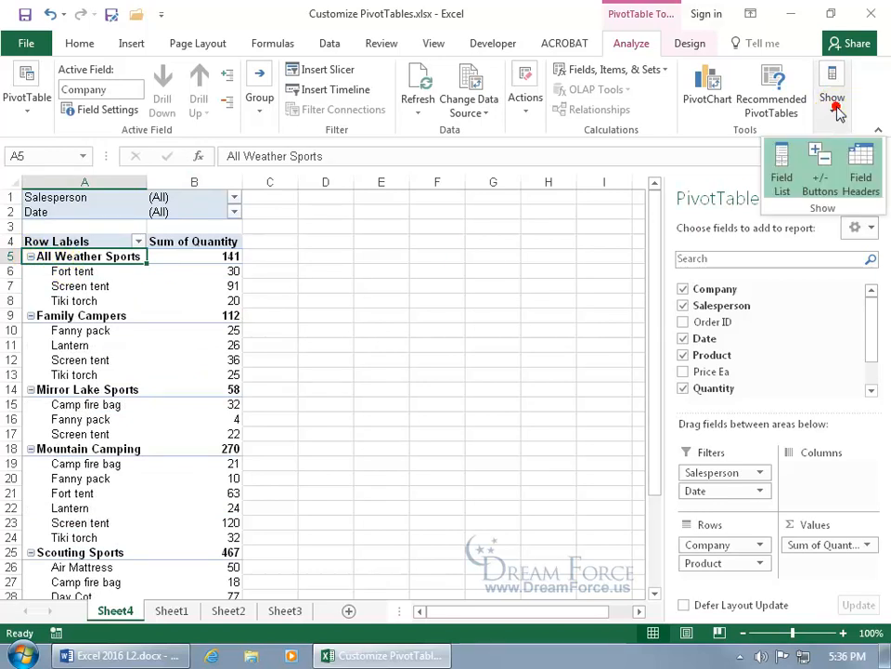
pyautogui.click(820, 165)
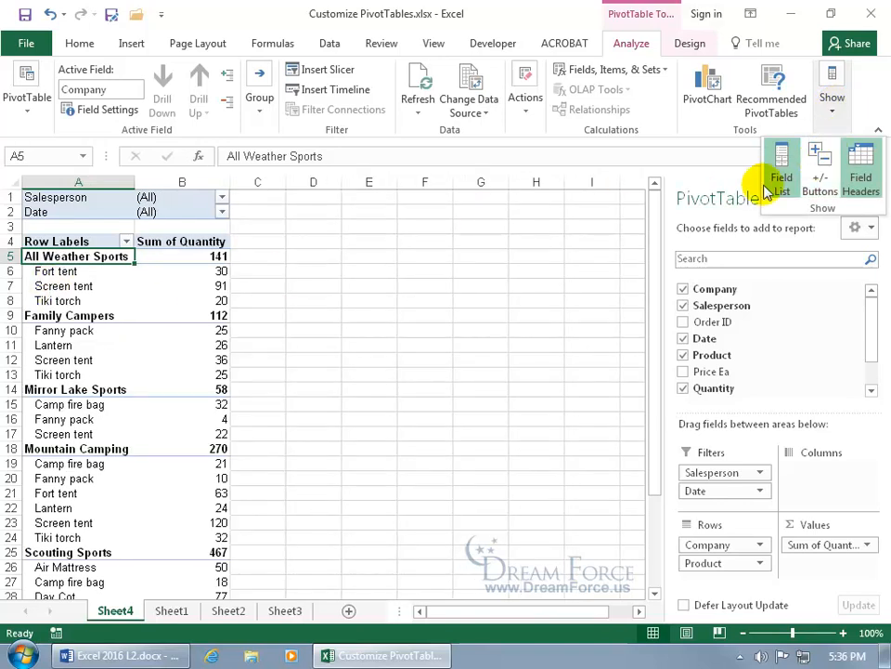
pyautogui.click(816, 166)
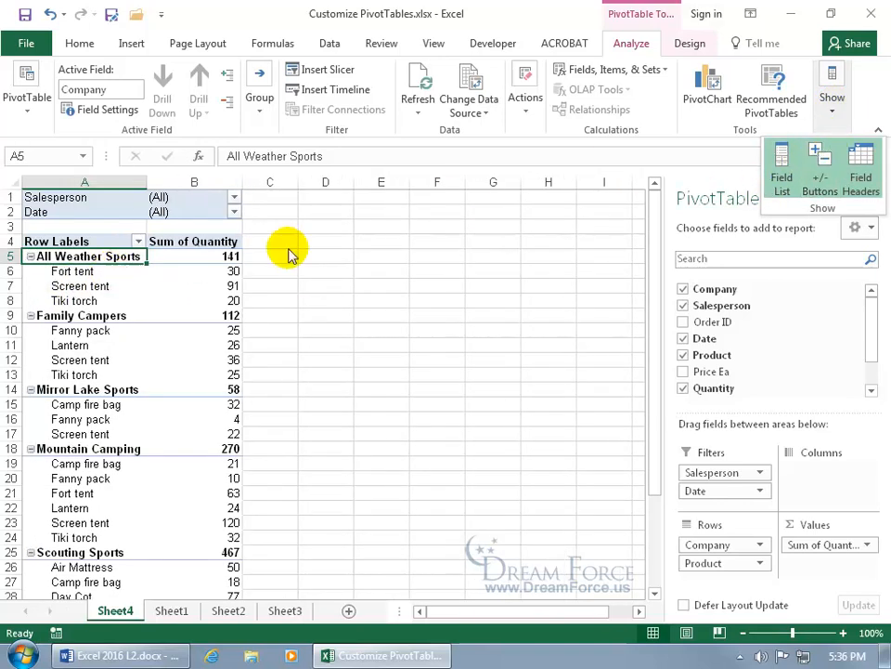
pyautogui.click(546, 225)
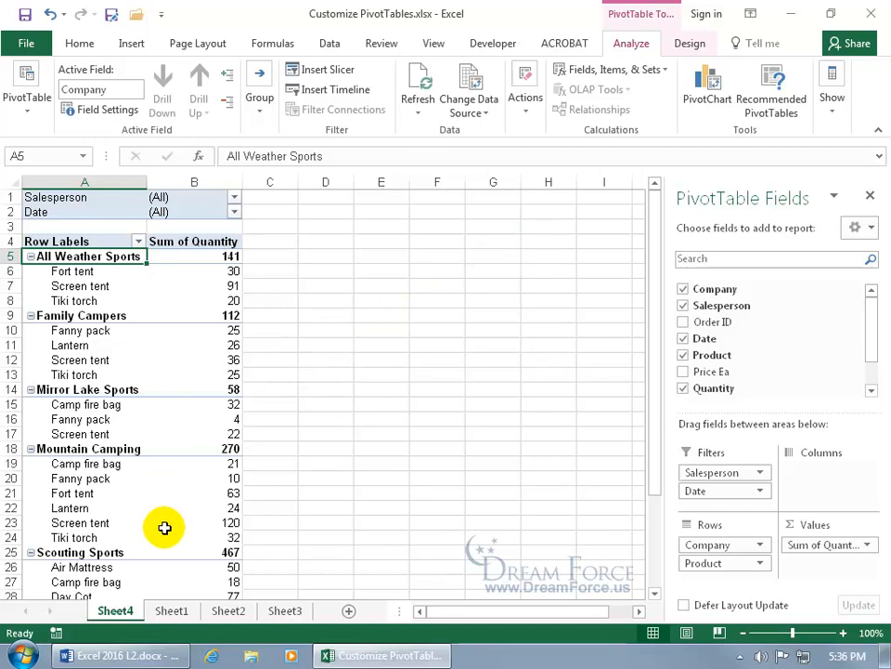
# - Replace every occurrence of 2008 with 2016 in the source data on Sheet1
pyautogui.click(172, 610)
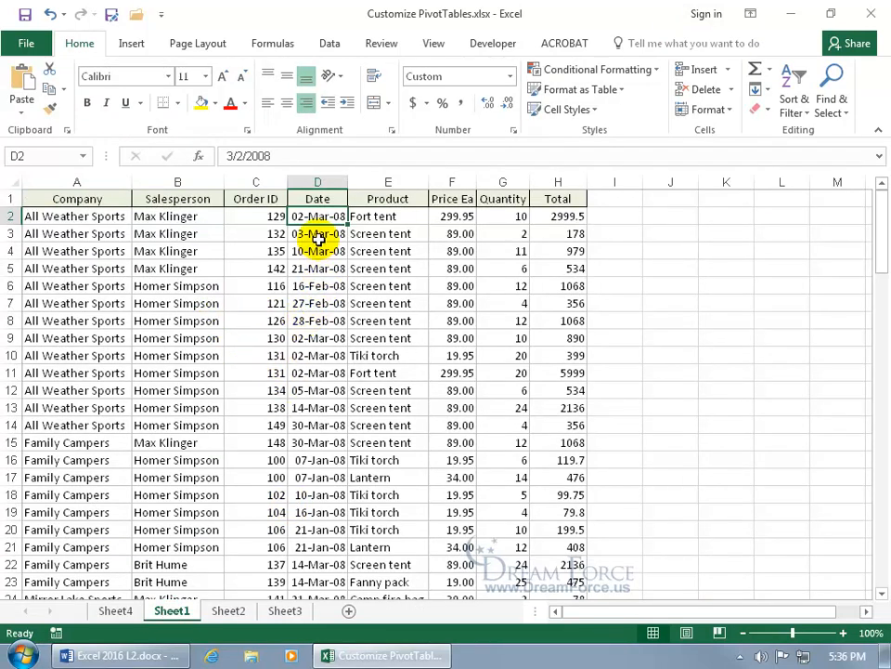
pyautogui.click(315, 266)
pyautogui.click(315, 319)
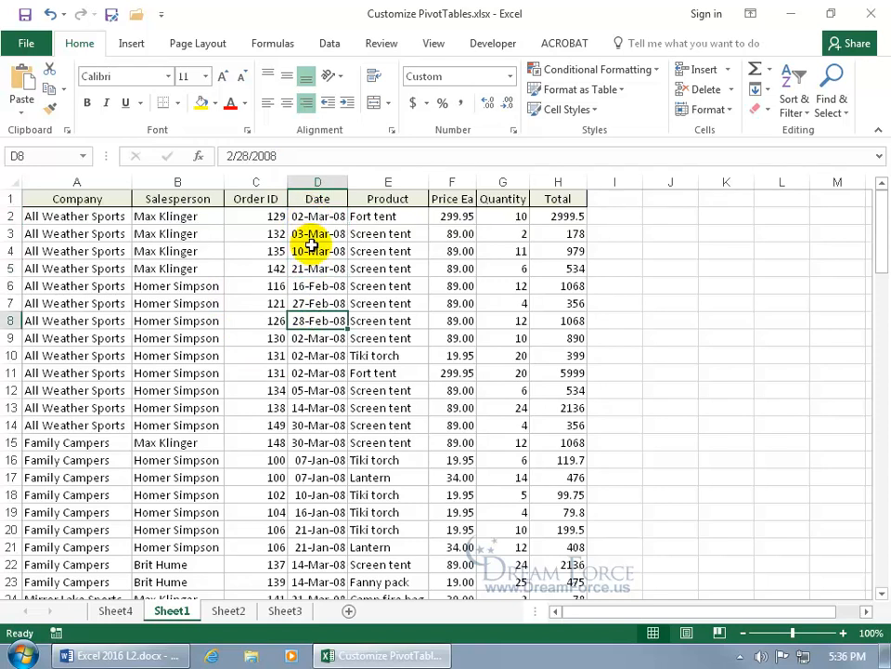
pyautogui.hotkey('ctrl', 'f')
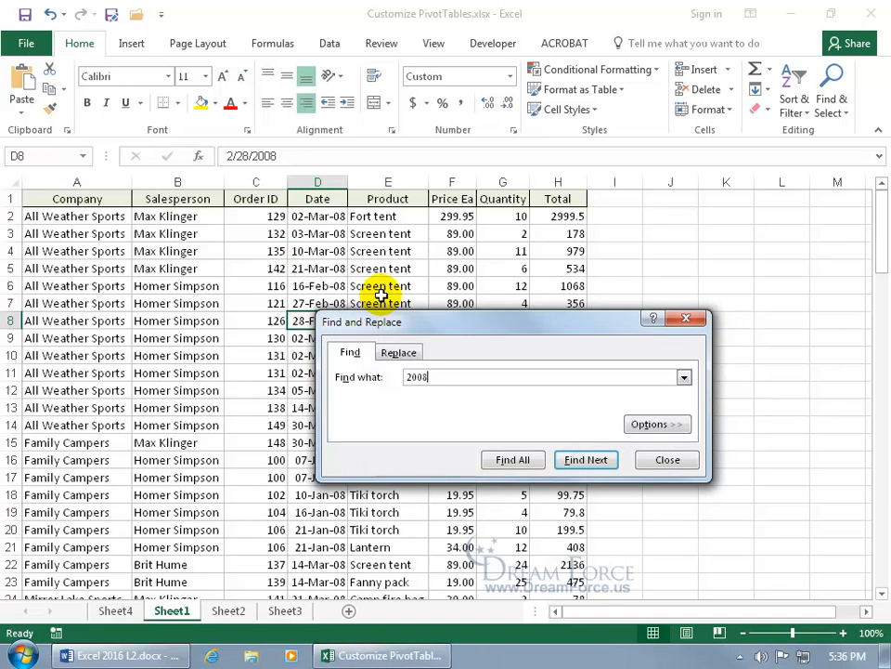
pyautogui.click(398, 352)
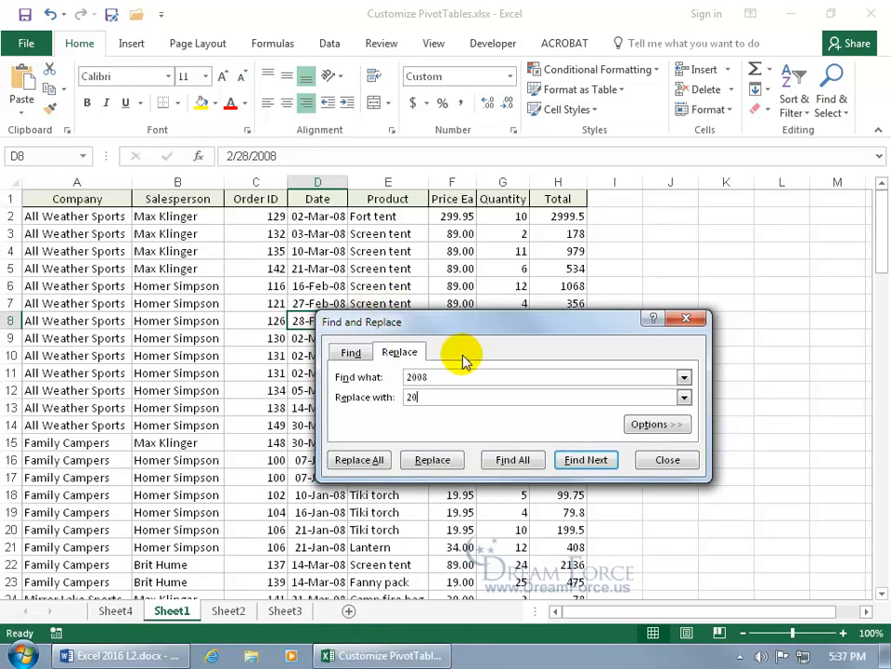
pyautogui.click(358, 459)
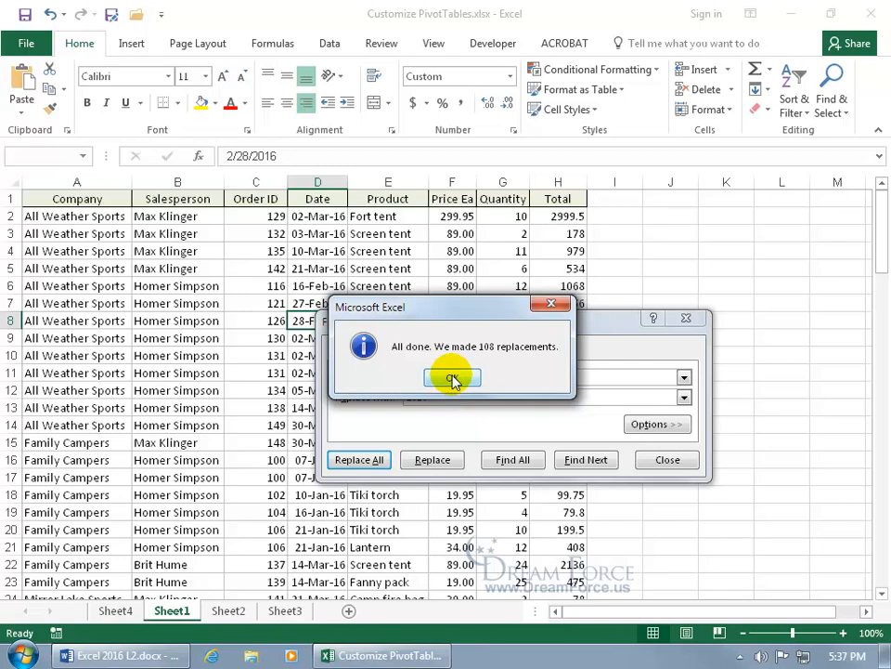
pyautogui.click(452, 379)
pyautogui.click(663, 460)
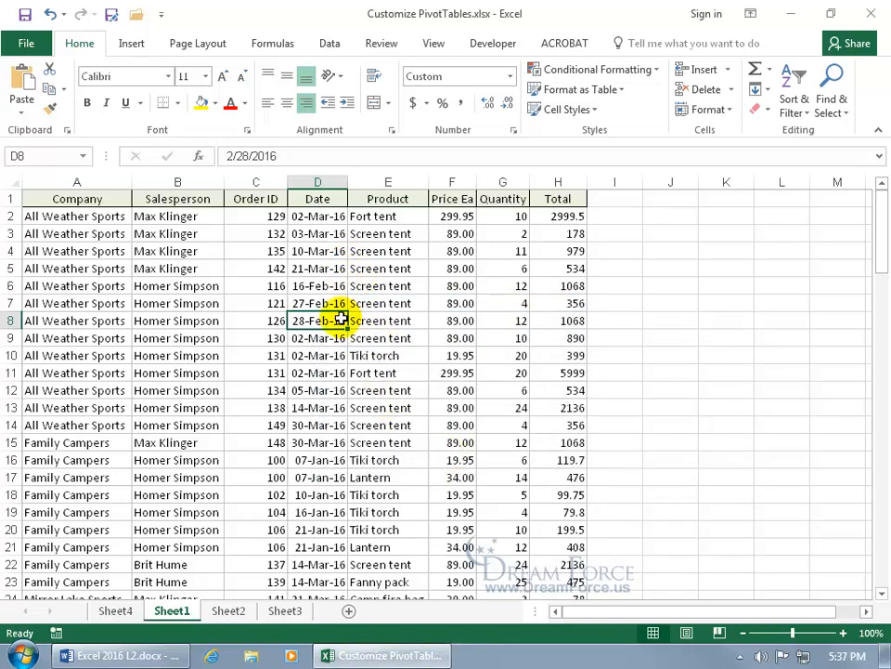
# - Check which dates the pivot table's Date filter on Sheet4 offers, leaving the filter unchanged
pyautogui.click(114, 610)
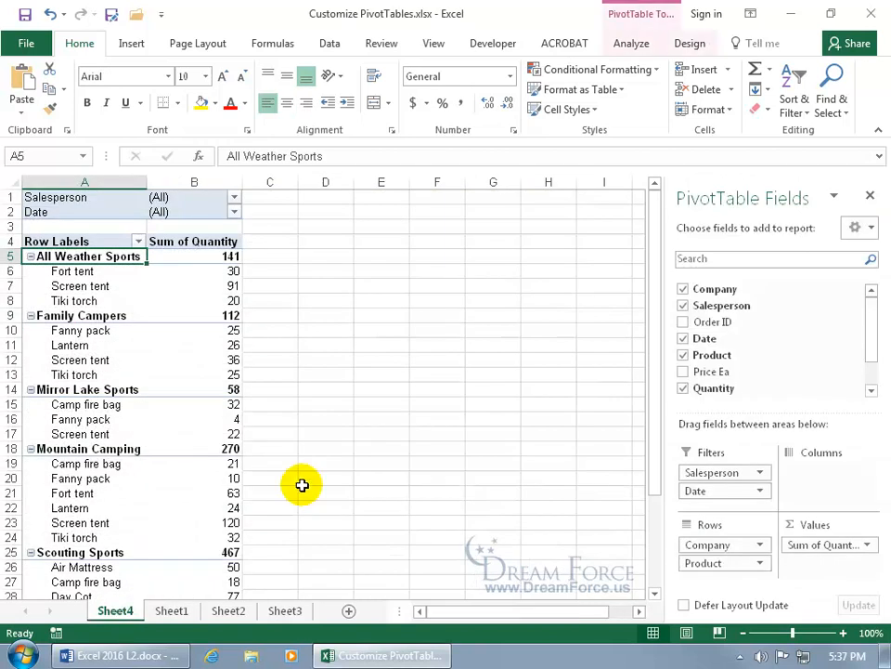
pyautogui.click(234, 212)
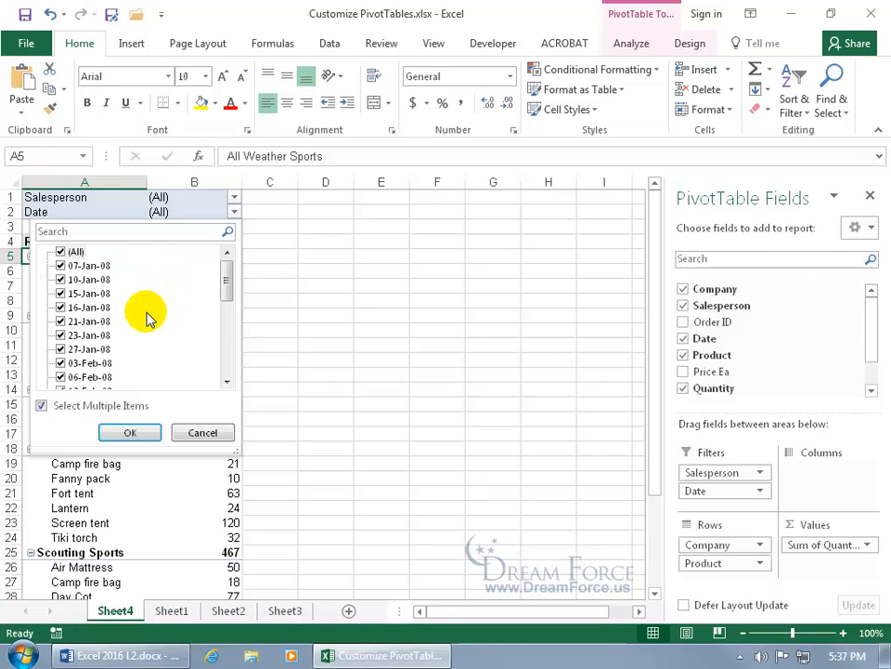
pyautogui.click(204, 434)
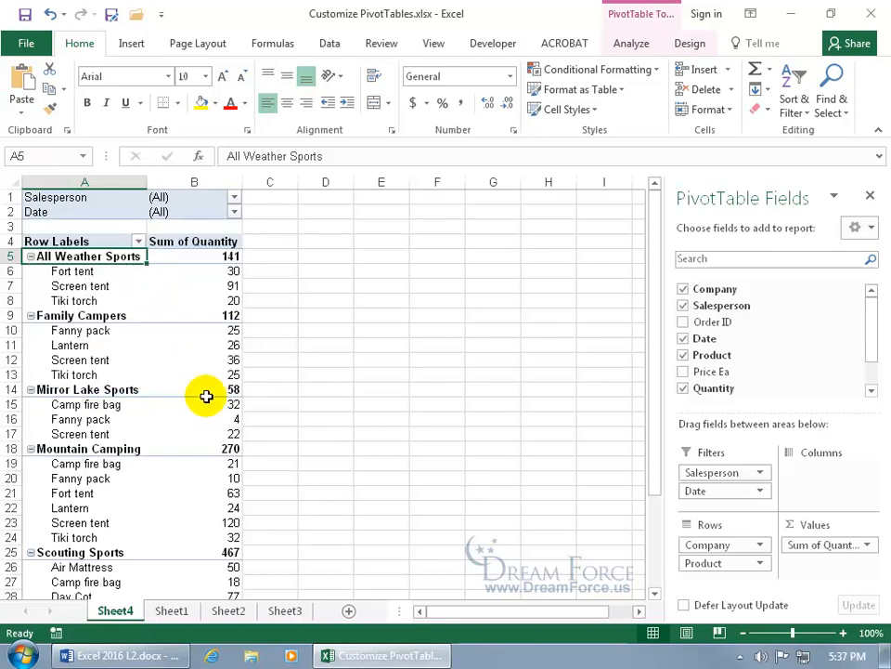
# - Refresh the pivot table from its source data and check the Date filter's entries again
pyautogui.click(629, 44)
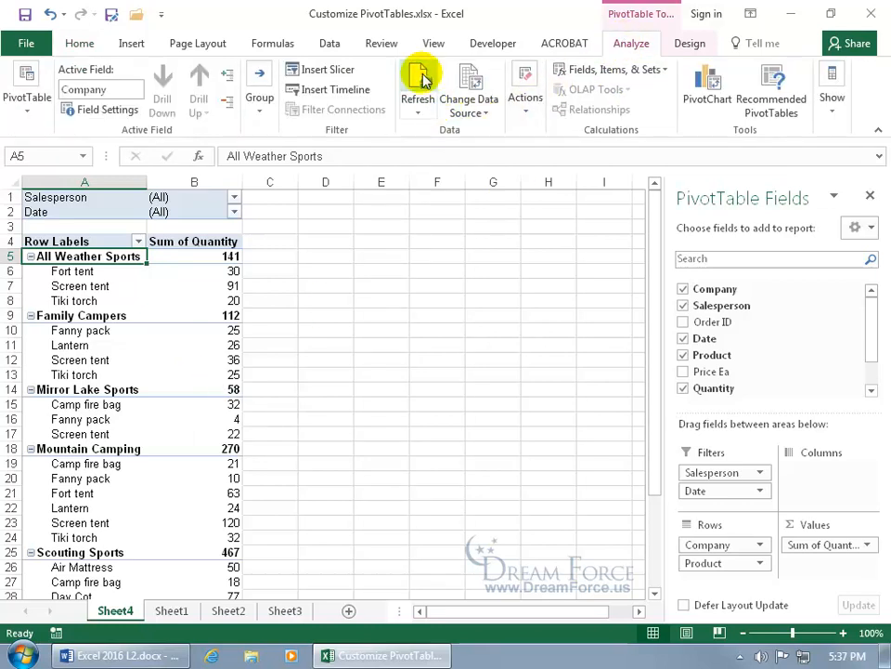
pyautogui.click(235, 213)
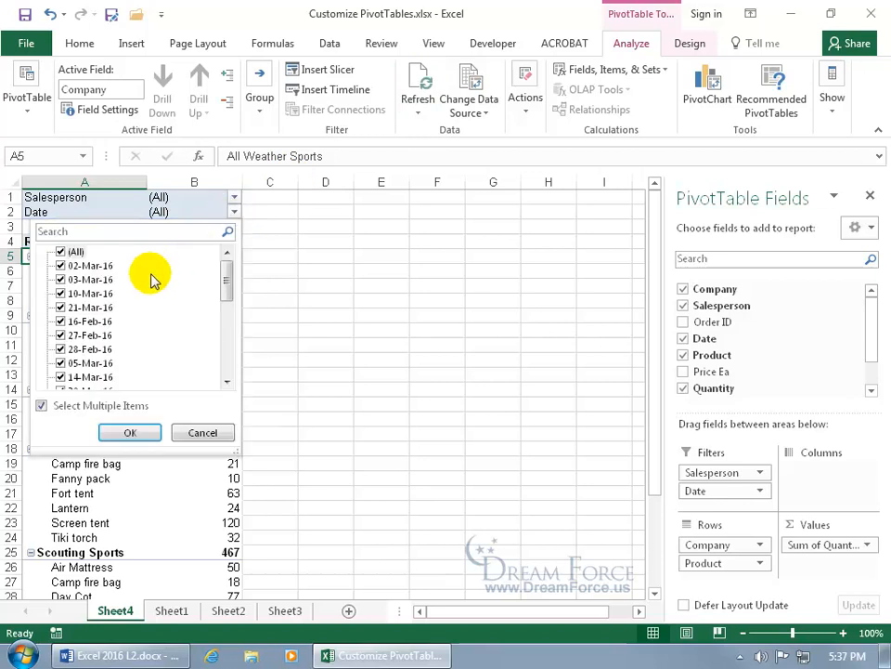
pyautogui.click(284, 313)
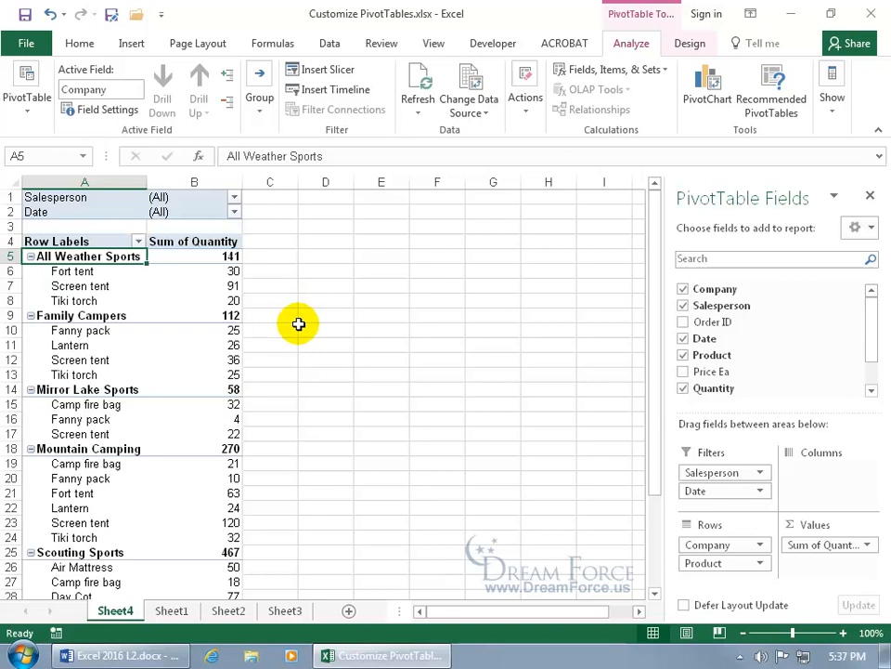
# - Select only the Mirror Lake Sports and Mountain Camping company labels, without the product rows between them
pyautogui.moveTo(177, 327)
pyautogui.moveTo(163, 300)
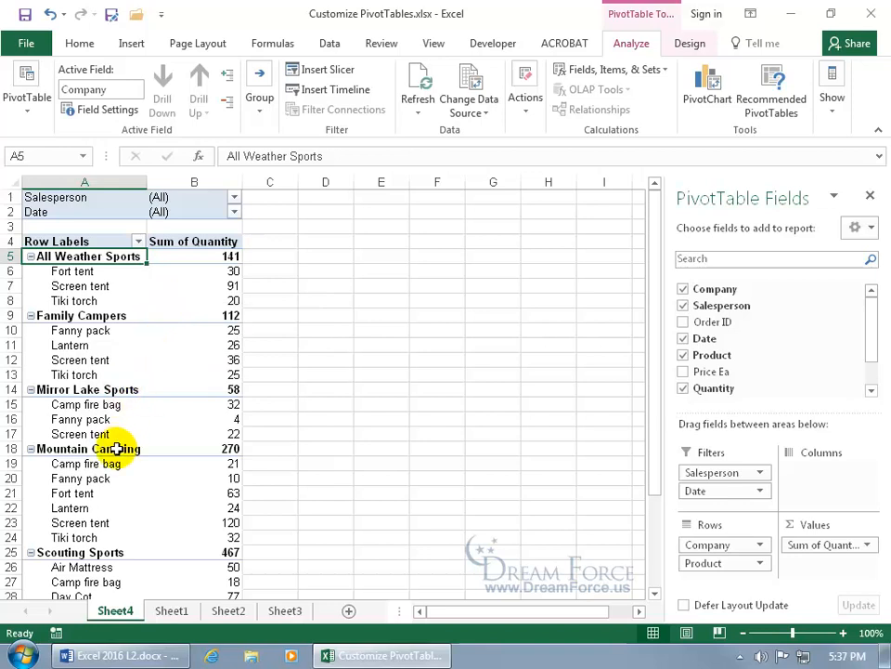
pyautogui.moveTo(185, 424)
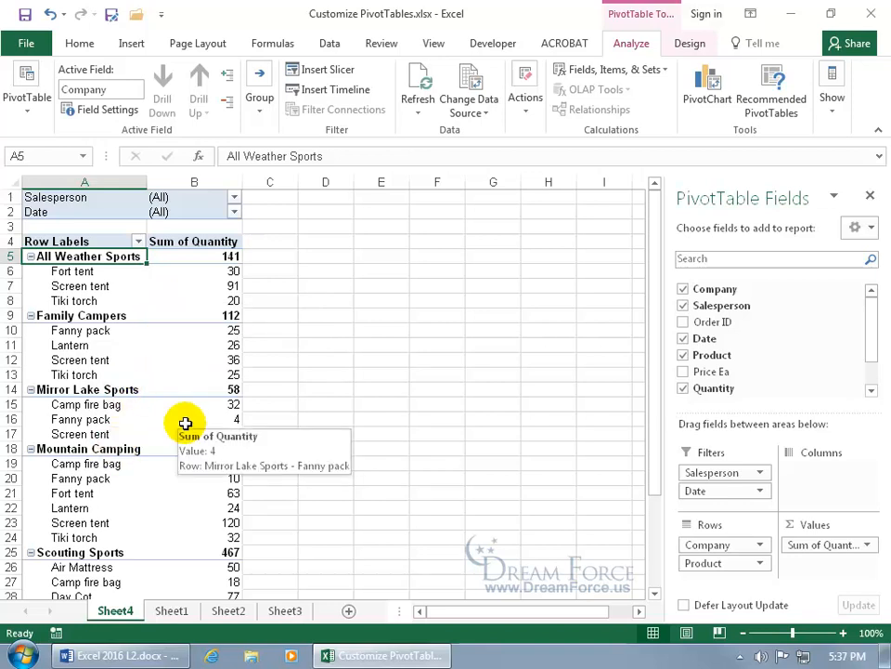
pyautogui.moveTo(70, 389); pyautogui.dragTo(97, 448)
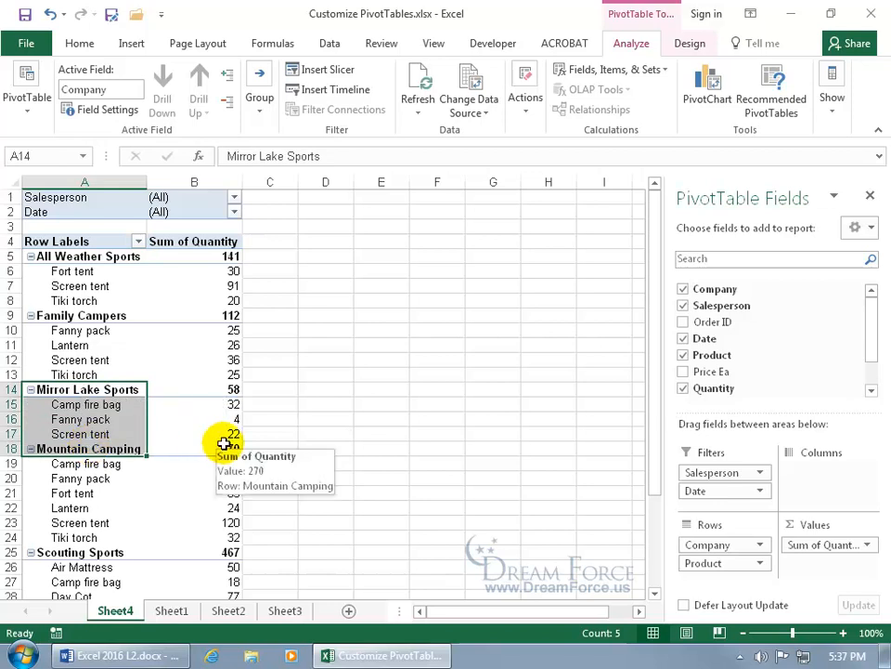
pyautogui.click(79, 389)
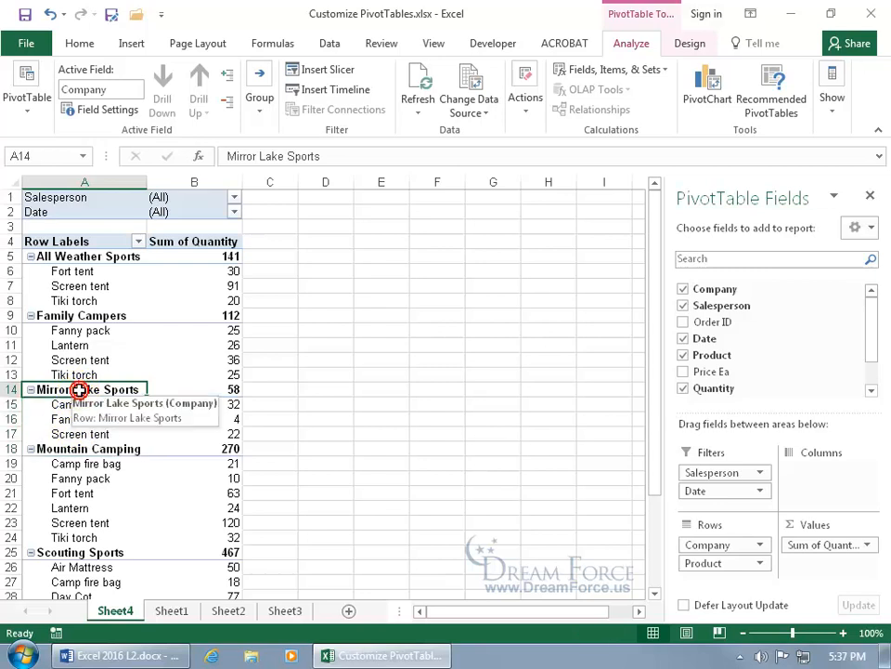
pyautogui.keyDown('ctrl'); pyautogui.click(67, 448); pyautogui.keyUp('ctrl')
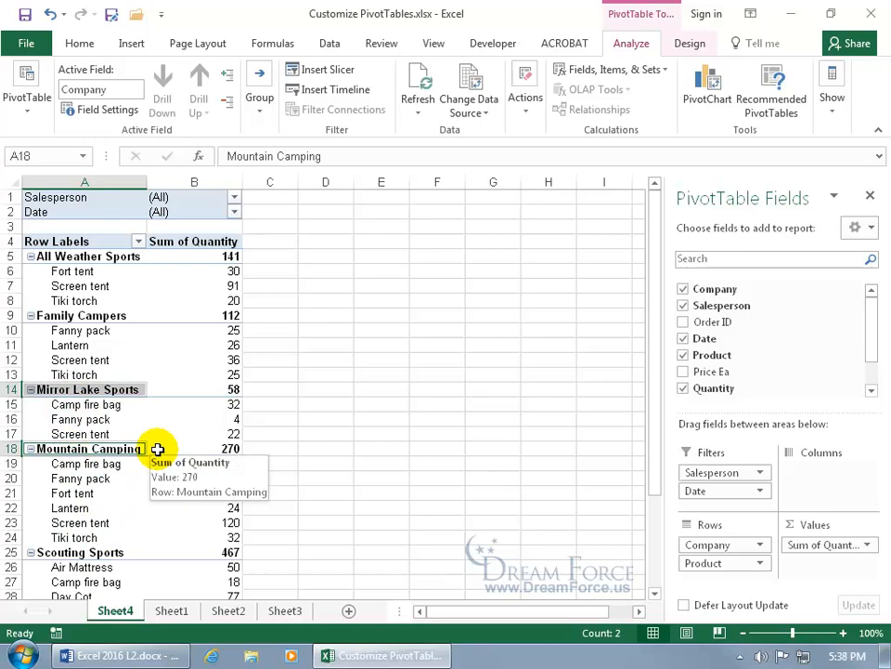
# - Collapse the whole Company field from the Mirror Lake Sports label to hide all product rows
pyautogui.click(113, 419)
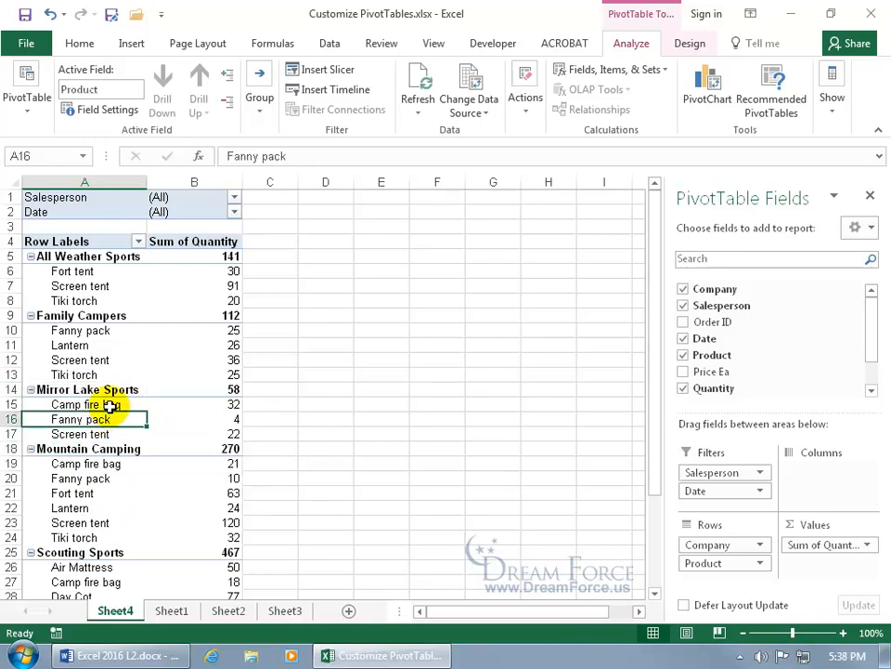
pyautogui.click(121, 389)
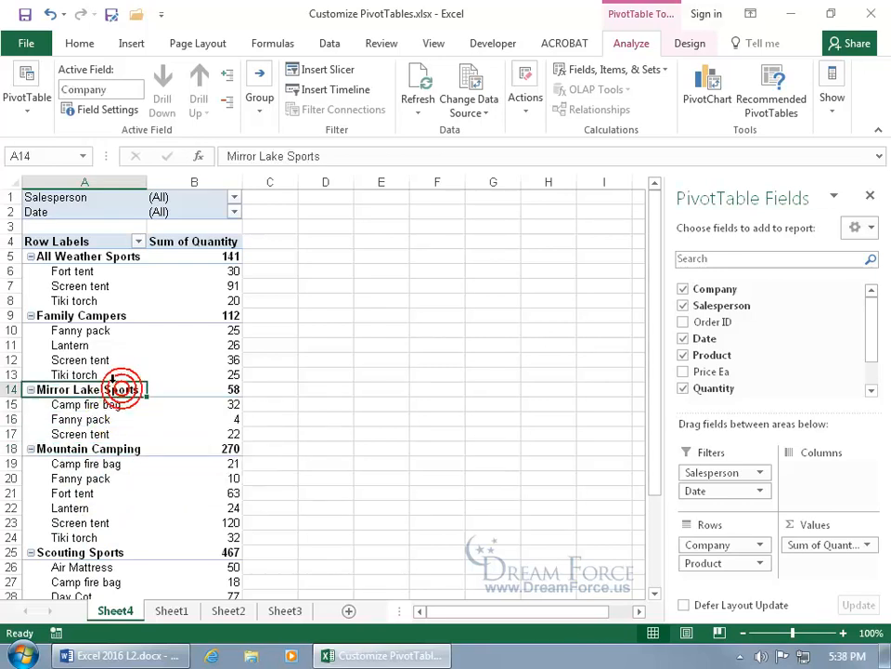
pyautogui.click(226, 101)
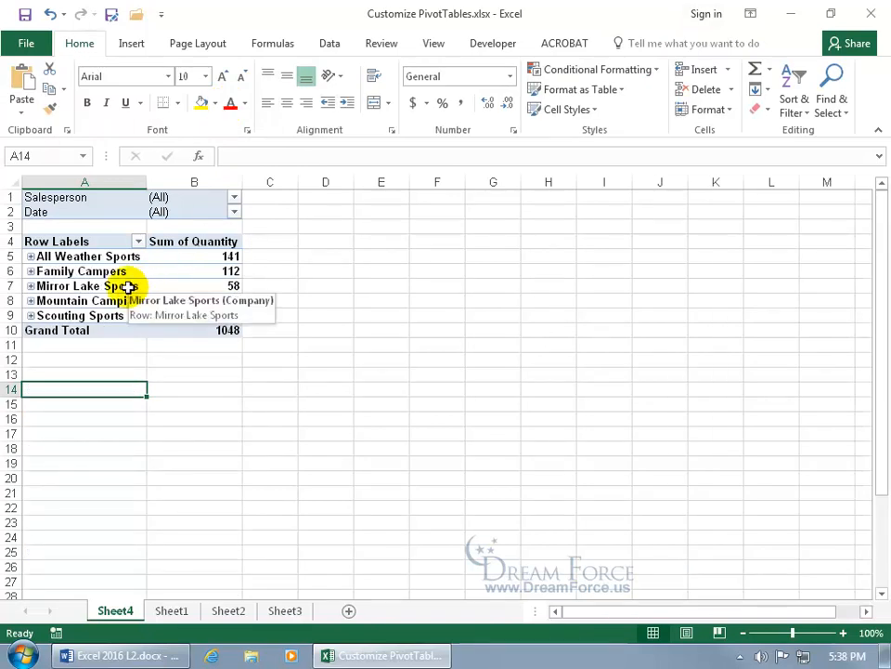
# - Select the adjacent Mirror Lake Sports and Mountain Camping labels, and expand the whole Company field to show the products
pyautogui.moveTo(66, 285); pyautogui.dragTo(65, 292)
pyautogui.click(66, 287)
pyautogui.keyDown('ctrl'); pyautogui.click(66, 302); pyautogui.keyUp('ctrl')
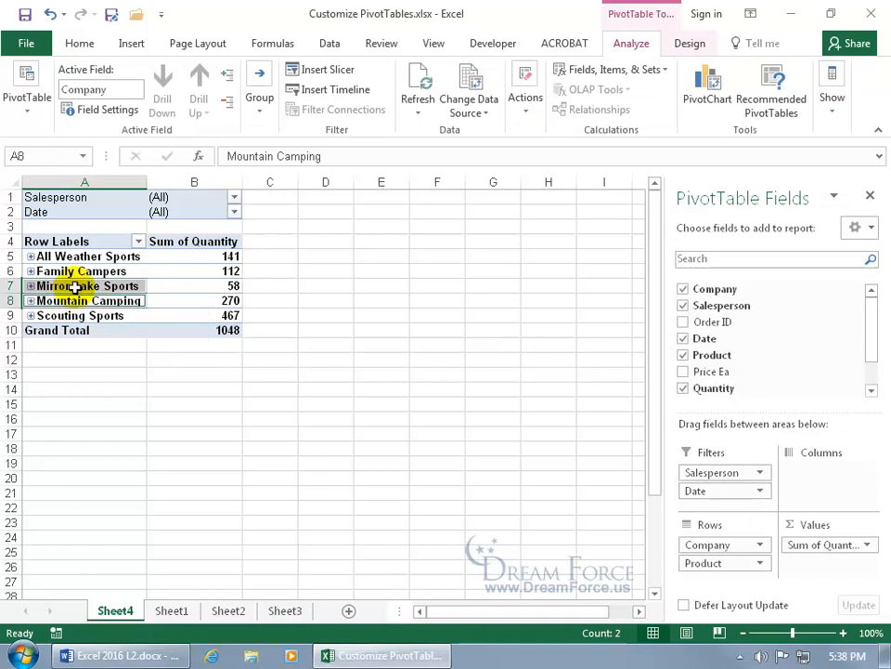
pyautogui.click(74, 287)
pyautogui.keyDown('ctrl'); pyautogui.click(62, 313); pyautogui.keyUp('ctrl')
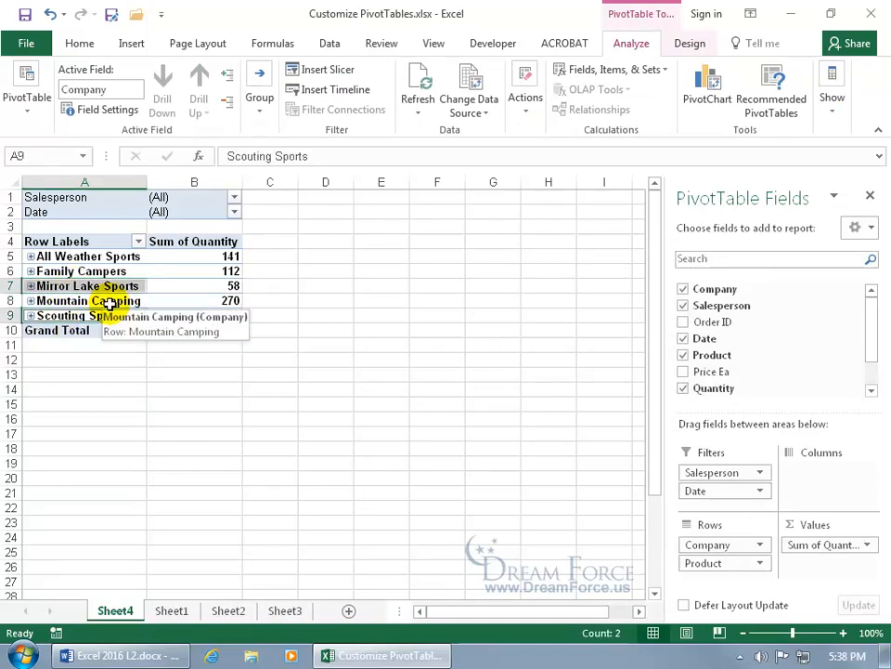
pyautogui.moveTo(87, 285); pyautogui.dragTo(84, 293)
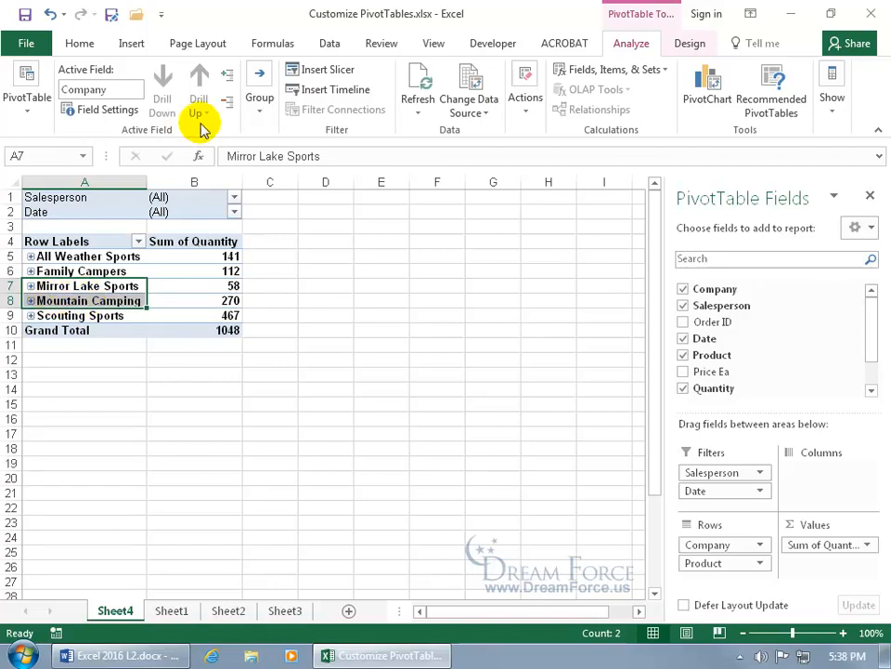
pyautogui.click(228, 74)
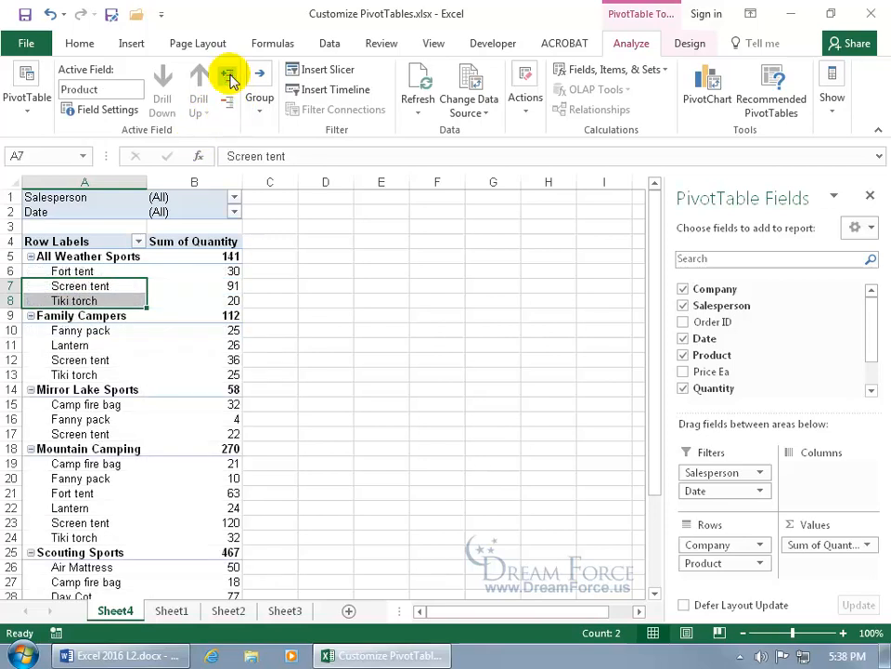
# - Group the Mirror Lake Sports and Mountain Camping companies together in the pivot table's row labels
pyautogui.moveTo(82, 392); pyautogui.dragTo(82, 451)
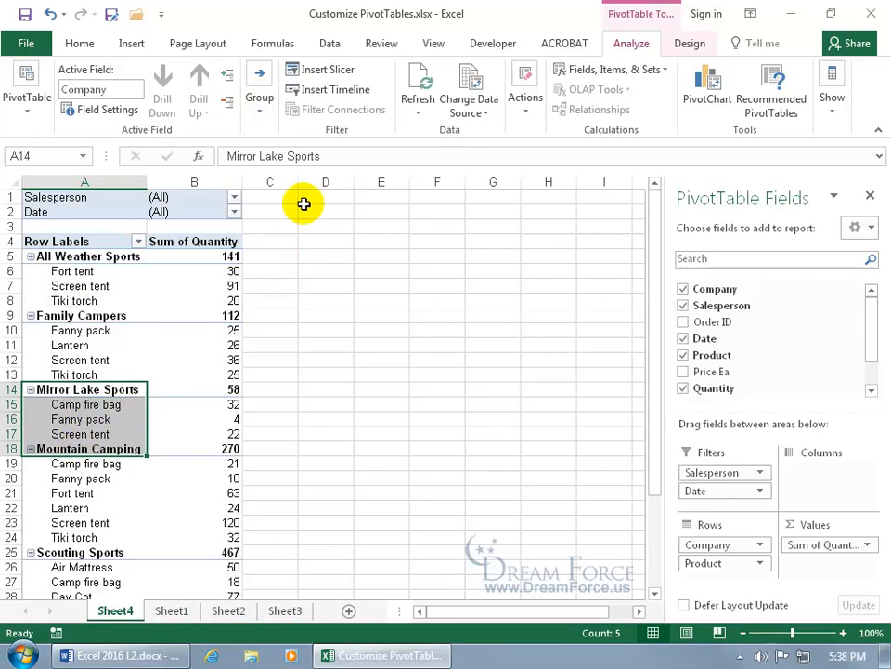
pyautogui.click(260, 114)
pyautogui.click(279, 151)
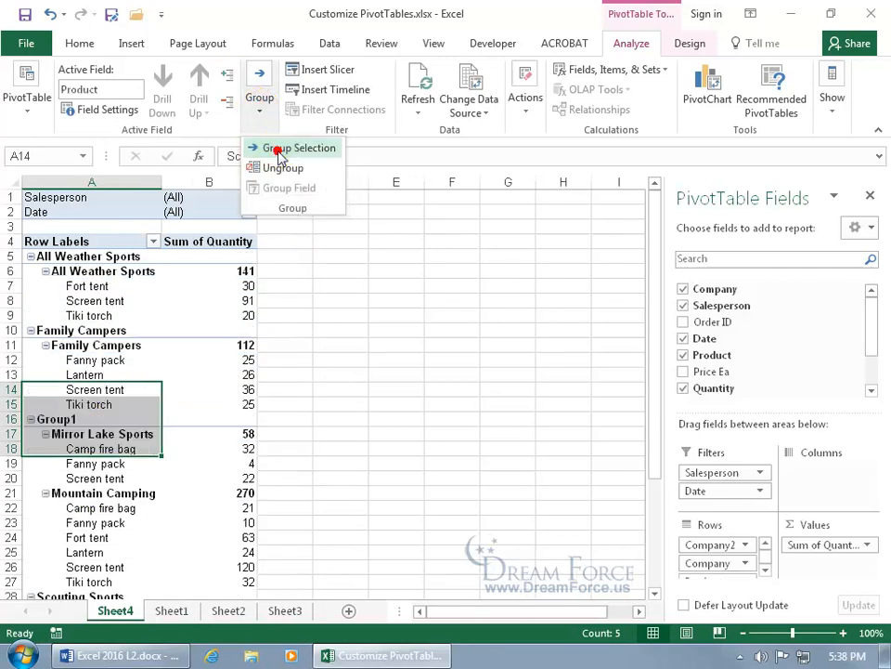
pyautogui.click(53, 419)
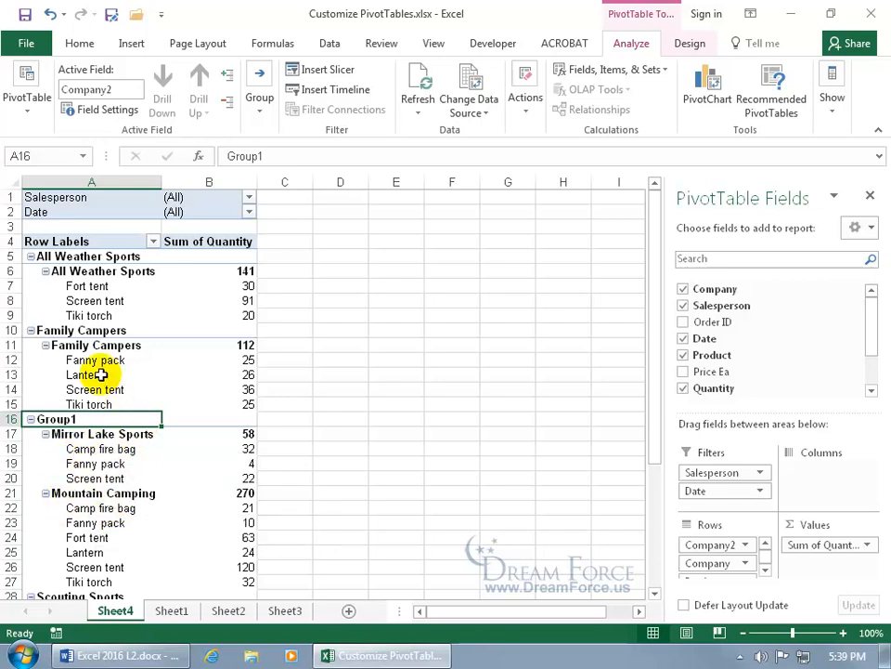
# - Group the All Weather Sports and Family Campers outer company headings together
pyautogui.click(114, 331)
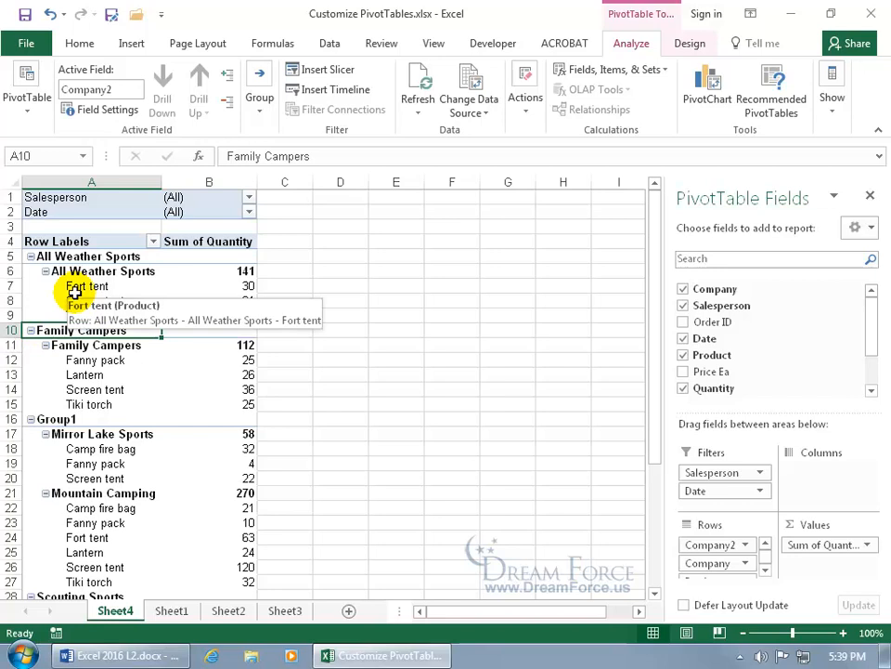
pyautogui.click(59, 257)
pyautogui.moveTo(60, 257); pyautogui.dragTo(58, 270)
pyautogui.click(56, 272)
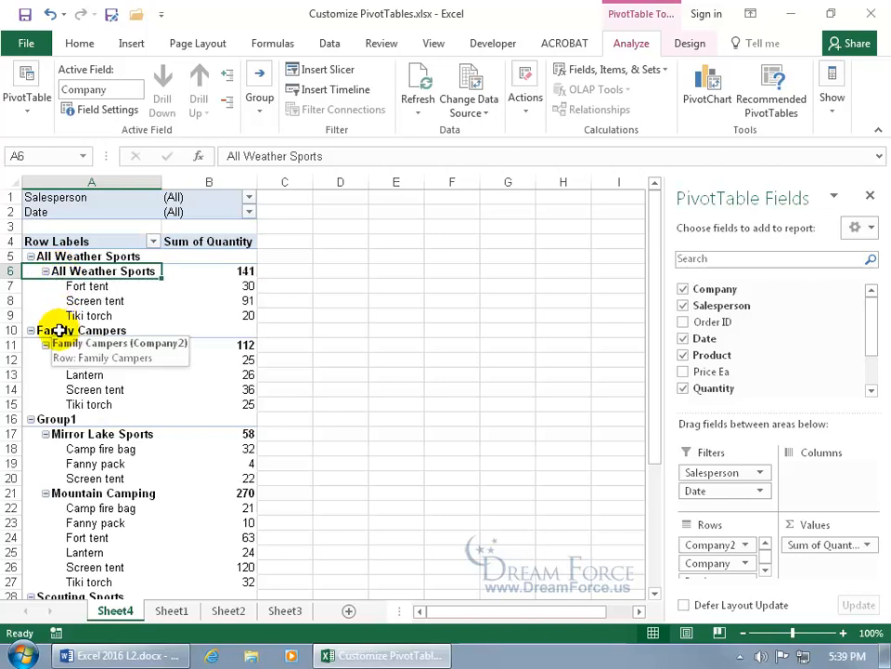
pyautogui.moveTo(56, 332)
pyautogui.mouseDown()
pyautogui.moveTo(74, 308)
pyautogui.moveTo(71, 259)
pyautogui.moveTo(70, 335)
pyautogui.mouseUp()
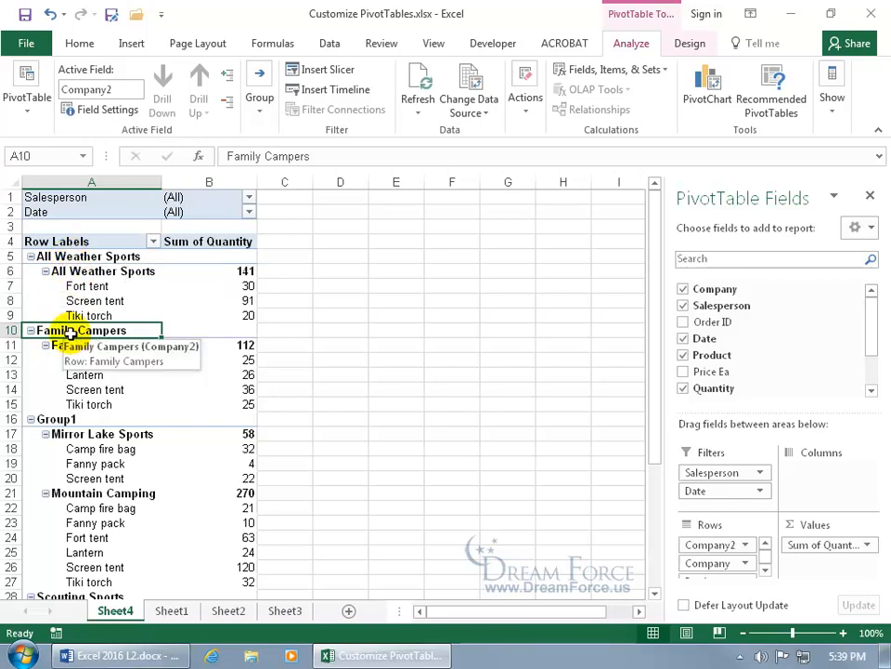
pyautogui.moveTo(65, 254); pyautogui.dragTo(75, 330)
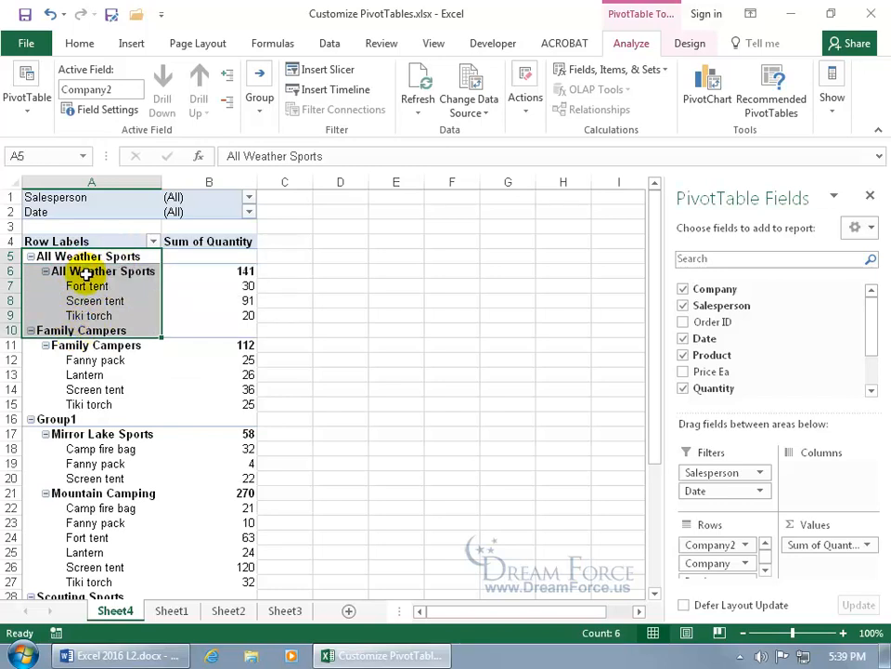
pyautogui.click(260, 83)
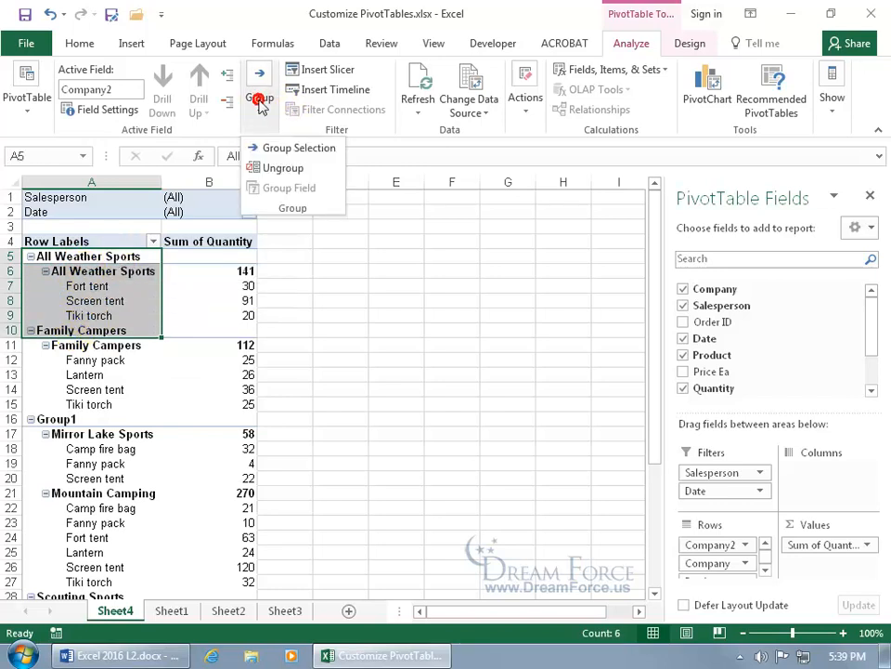
pyautogui.click(270, 148)
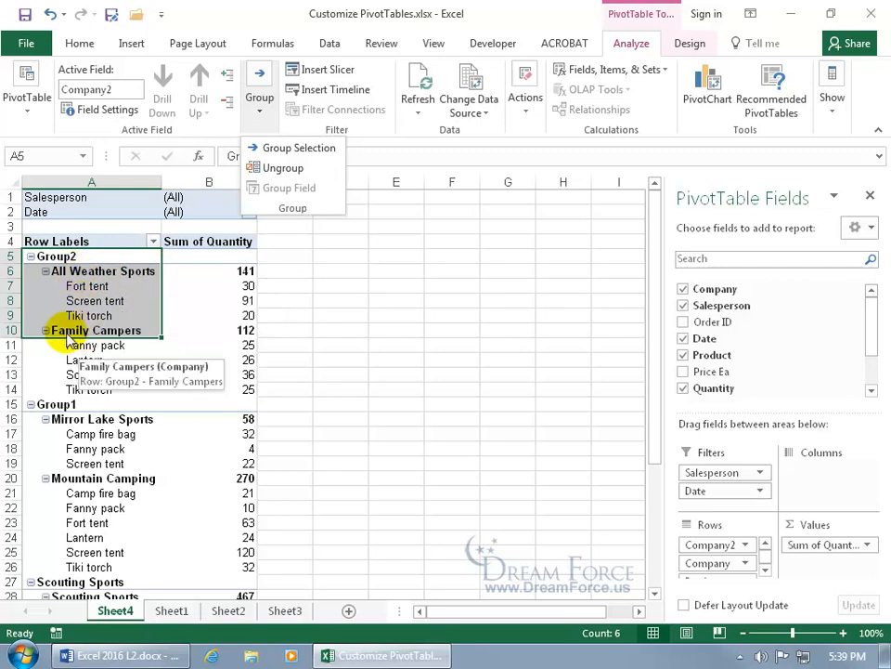
# - Ungroup the group that holds All Weather Sports and Family Campers
pyautogui.click(91, 257)
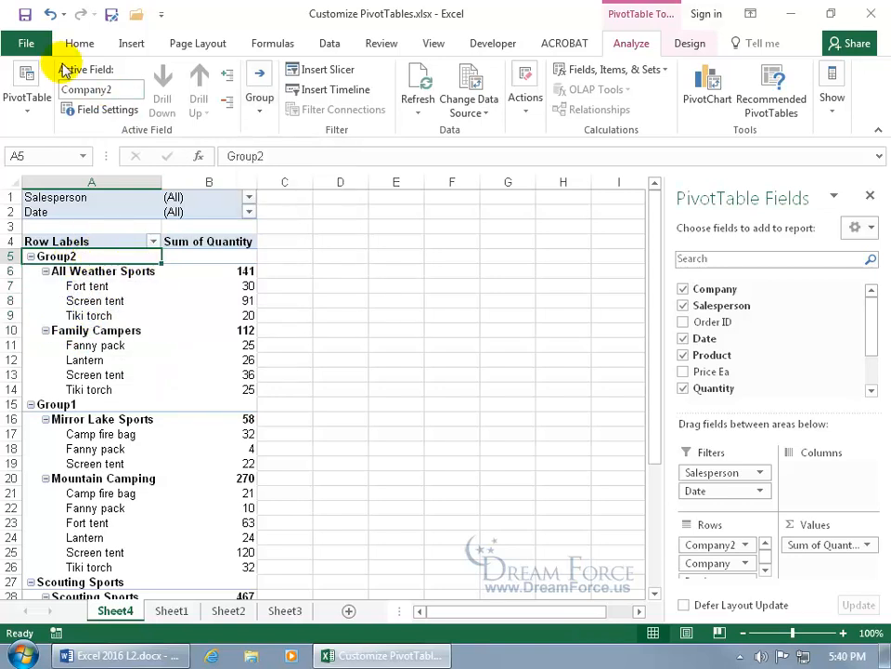
pyautogui.click(262, 107)
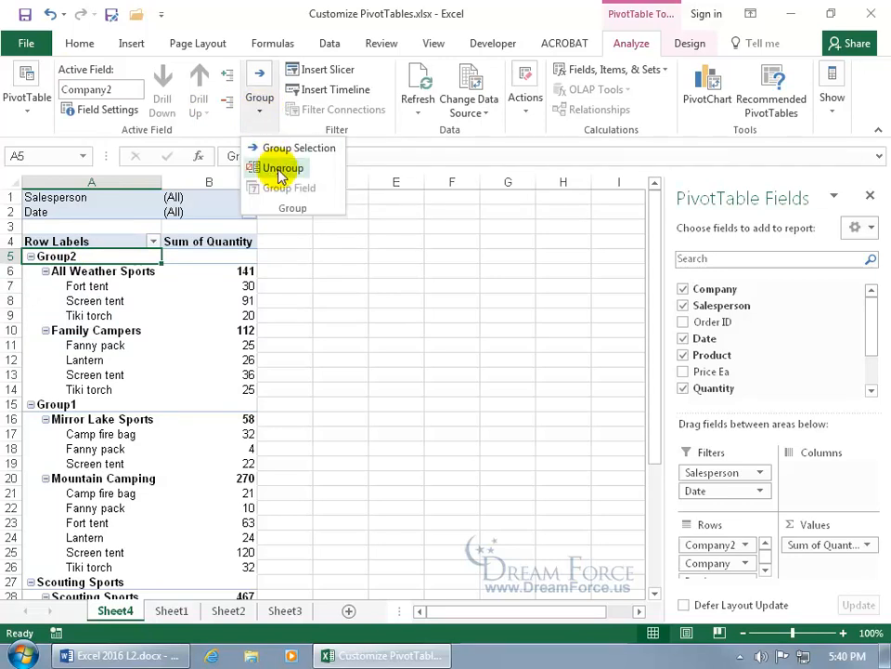
pyautogui.click(277, 168)
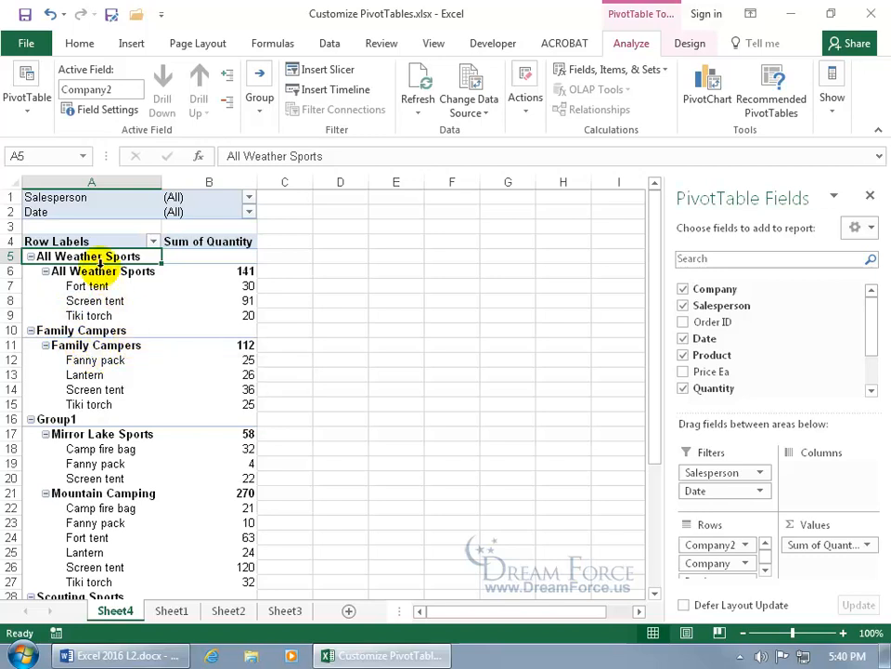
# - Rename the outer All Weather Sports heading to A and the outer Family Campers heading to F
pyautogui.click(350, 157)
pyautogui.moveTo(358, 155); pyautogui.dragTo(233, 156)
pyautogui.write('A')
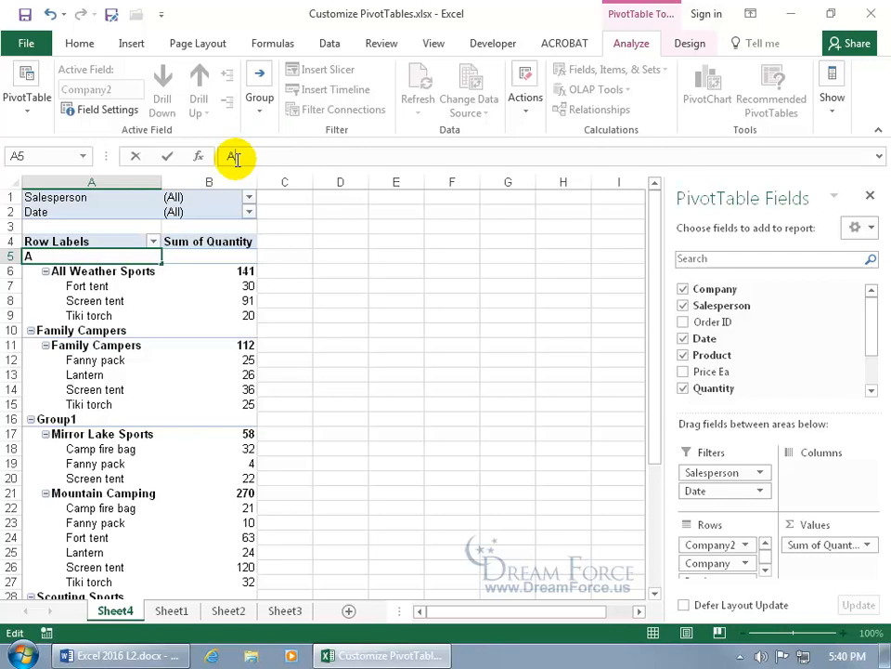
pyautogui.press('Return')
pyautogui.click(123, 331)
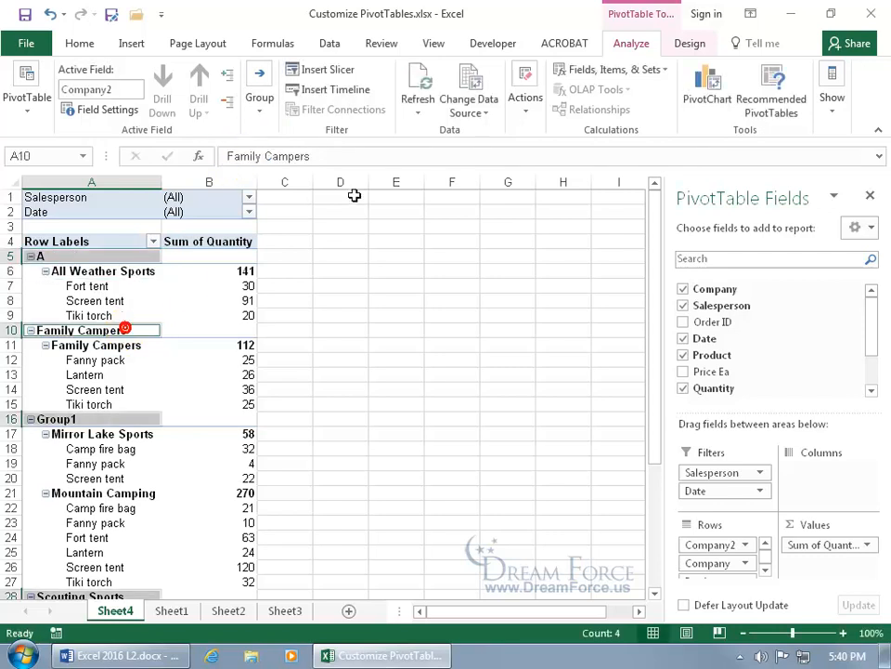
pyautogui.moveTo(337, 155); pyautogui.dragTo(241, 156)
pyautogui.write('F')
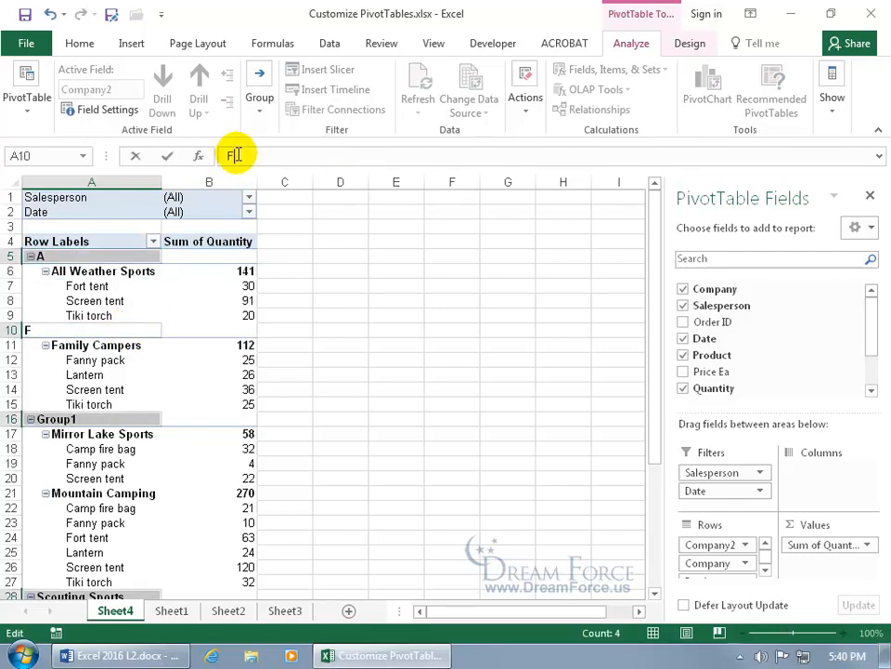
pyautogui.press('Return')
# - Rename the group heading above Mirror Lake Sports and Mountain Camping to M and the outer Scouting Sports heading to S
pyautogui.click(89, 420)
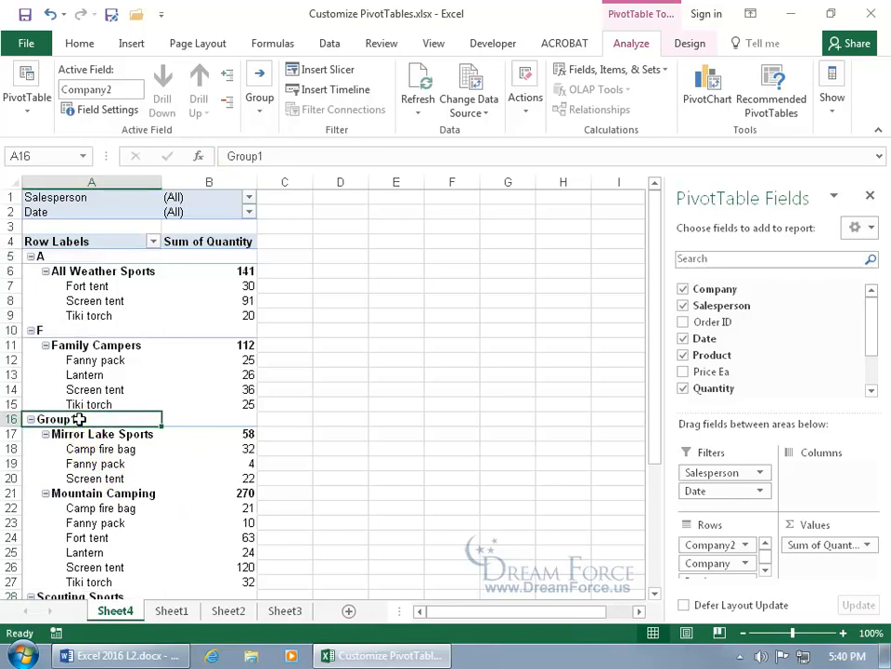
pyautogui.moveTo(285, 156); pyautogui.dragTo(146, 163)
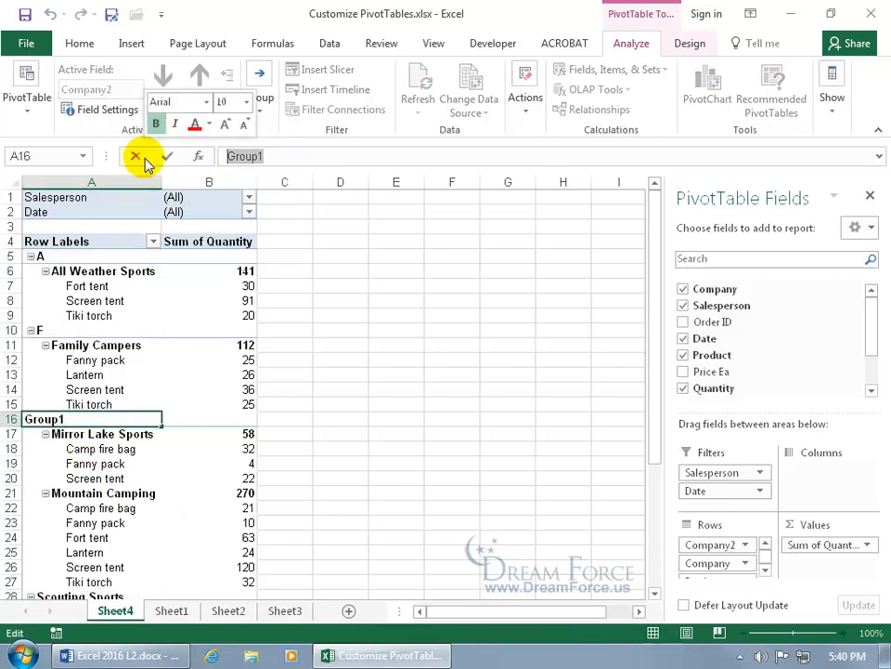
pyautogui.write('M')
pyautogui.press('Return')
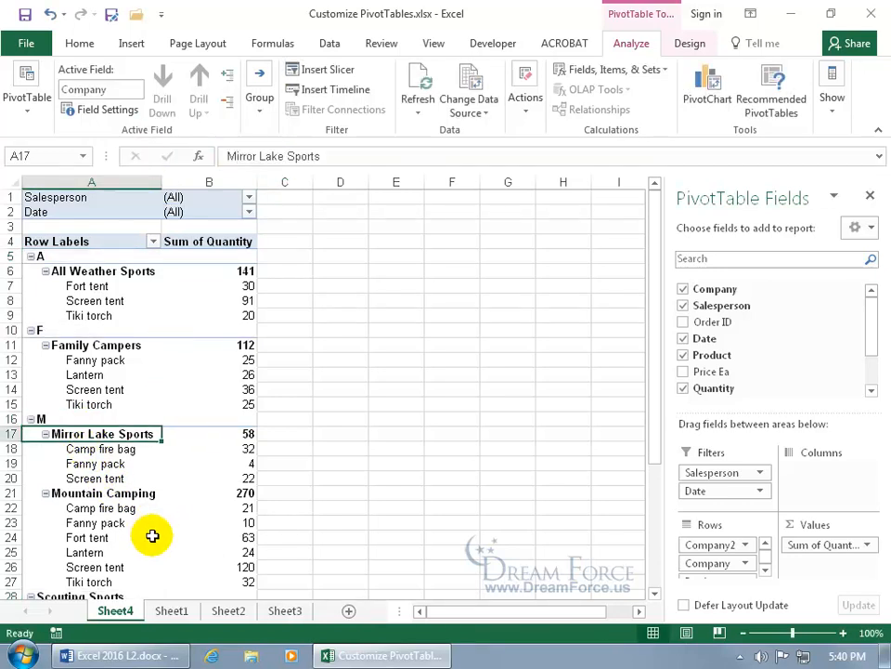
pyautogui.scroll(-1, 163, 532)
pyautogui.click(80, 552)
pyautogui.moveTo(322, 156); pyautogui.dragTo(230, 156)
pyautogui.write('S')
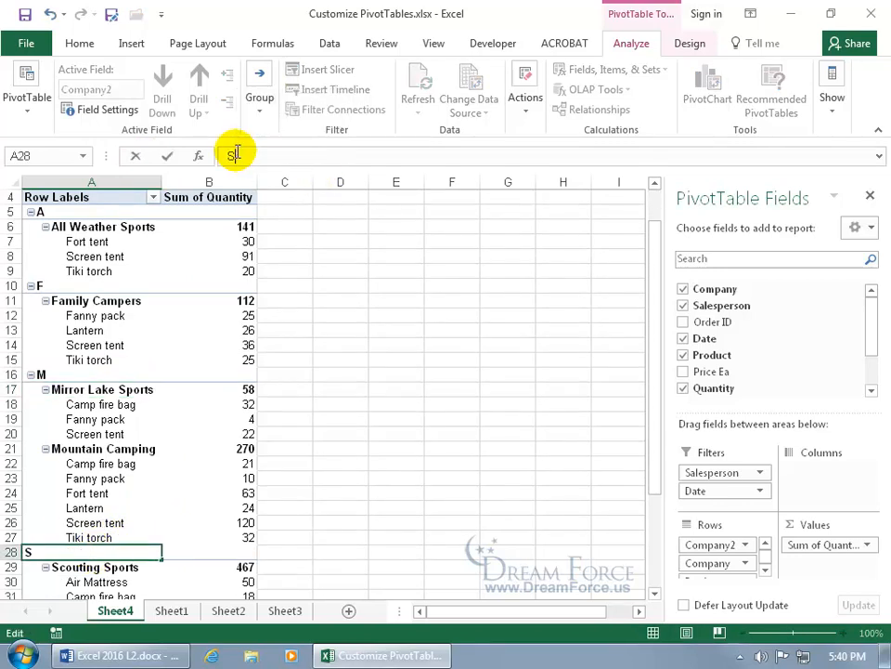
pyautogui.press('Return')
pyautogui.scroll(1, 247, 296)
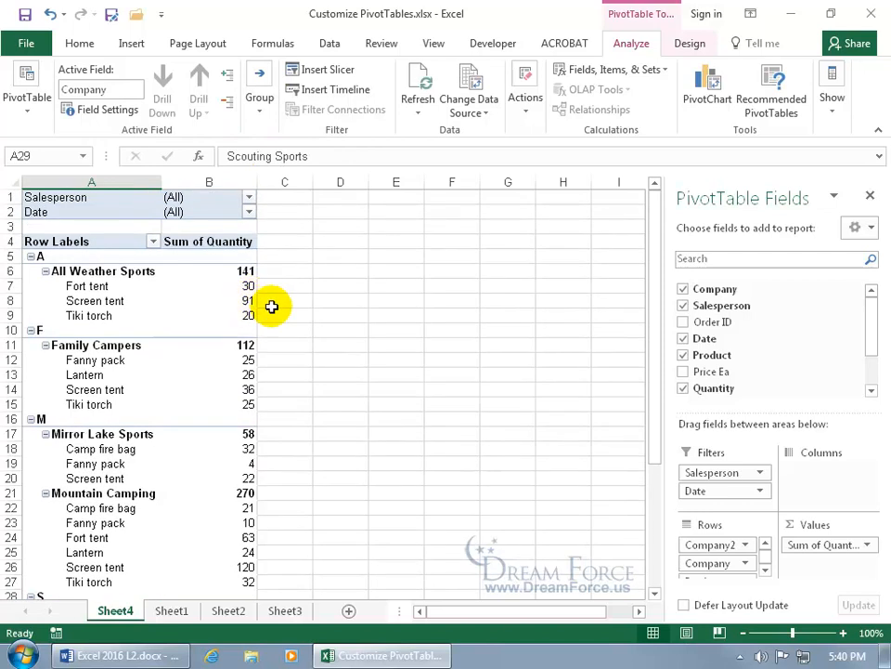
# - Give the Company2 row field the custom name Index in its field settings
pyautogui.click(132, 272)
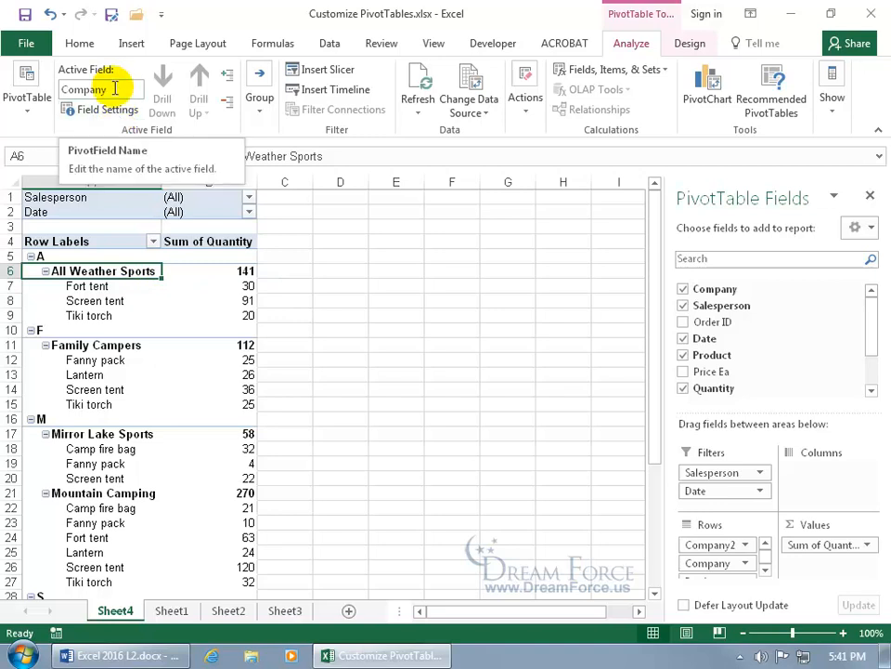
pyautogui.click(79, 255)
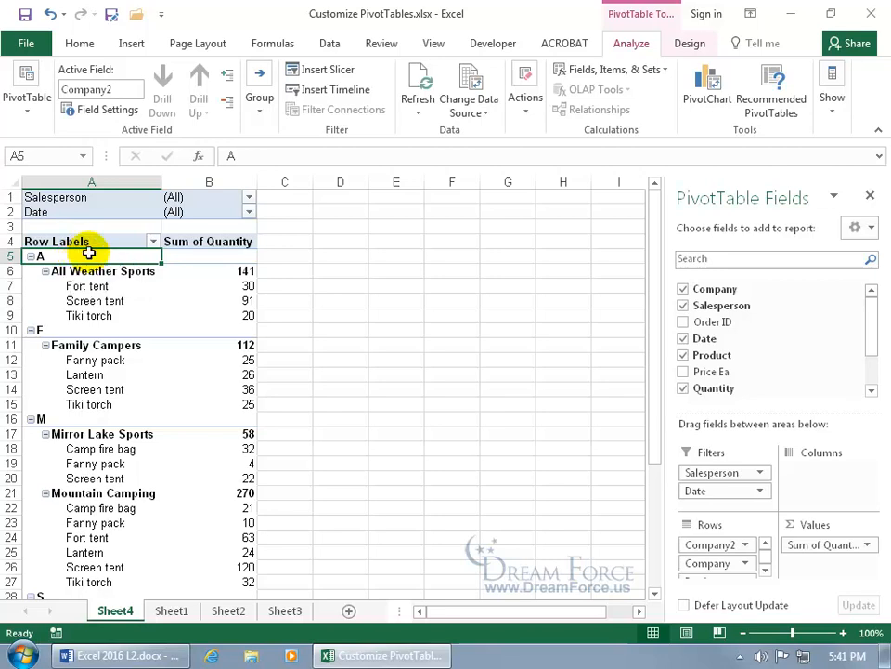
pyautogui.click(746, 546)
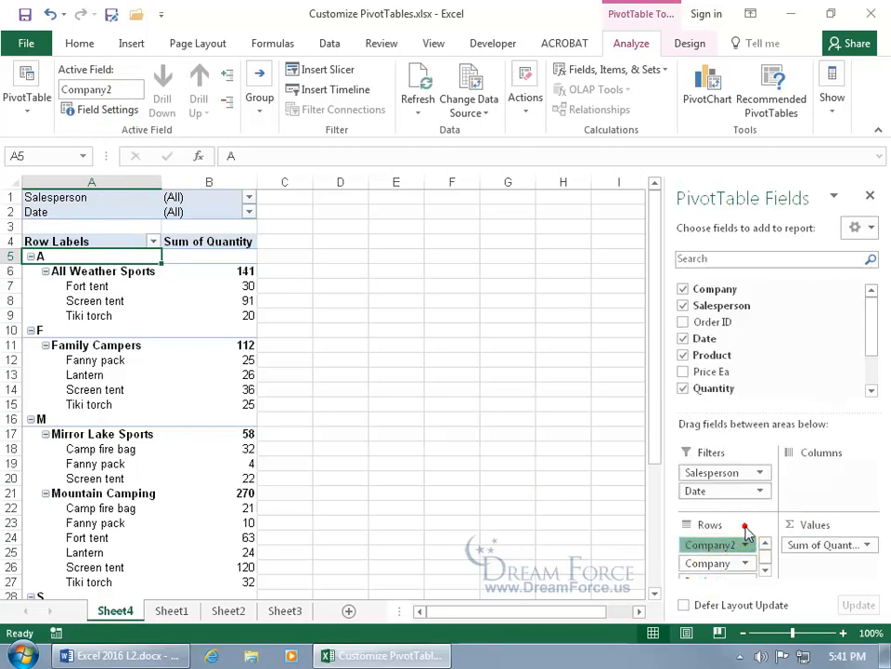
pyautogui.click(744, 526)
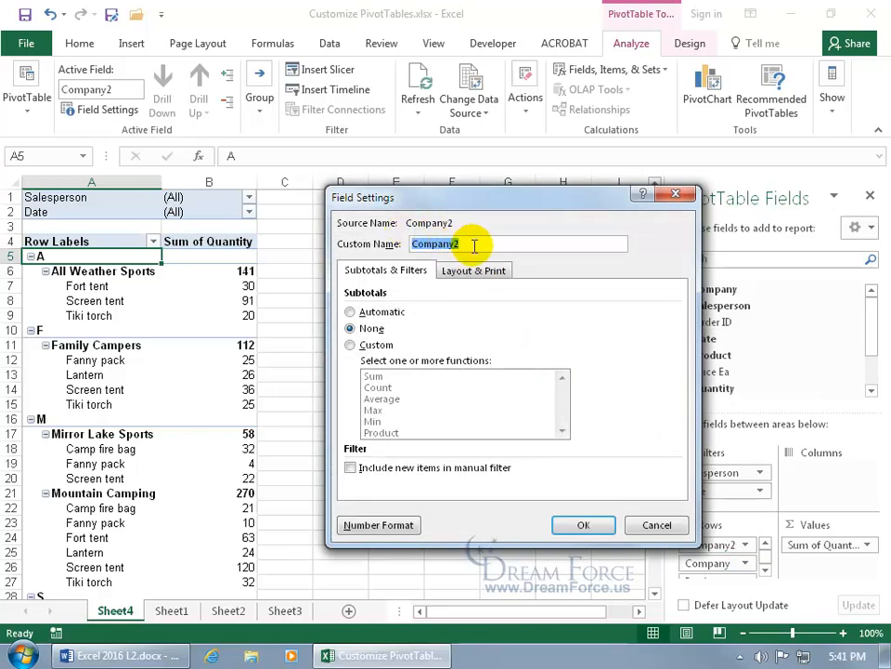
pyautogui.press('BackSpace')
pyautogui.write('Ind')
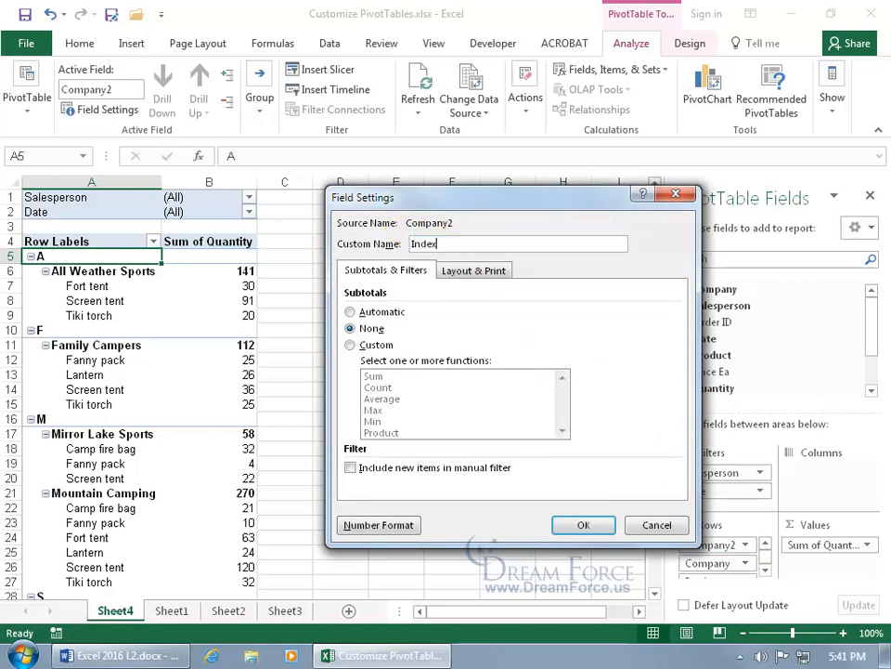
pyautogui.write('ex')
pyautogui.press('Return')
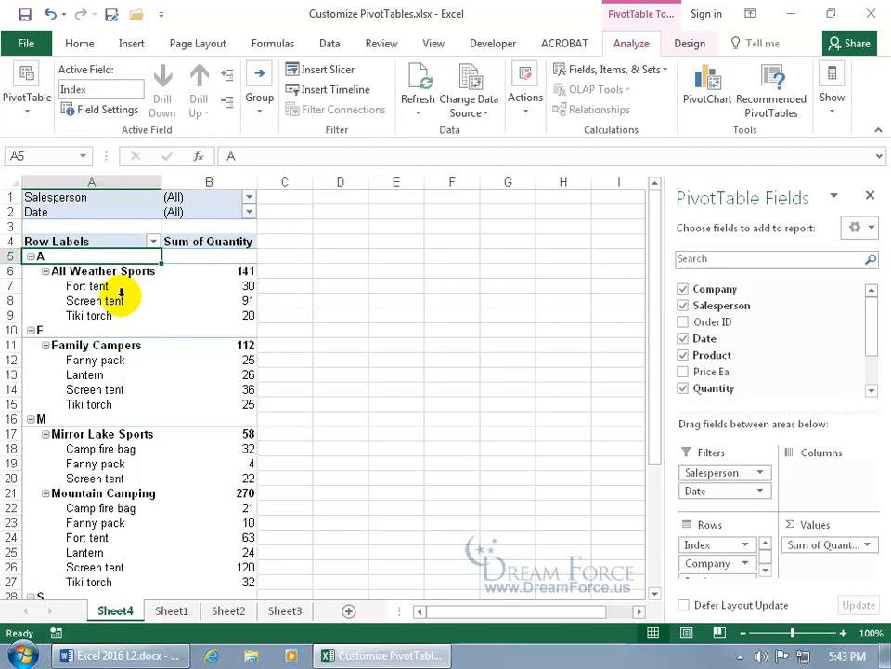
# - Set the Index field's subtotals to Custom with the Count function
pyautogui.rightClick(76, 256)
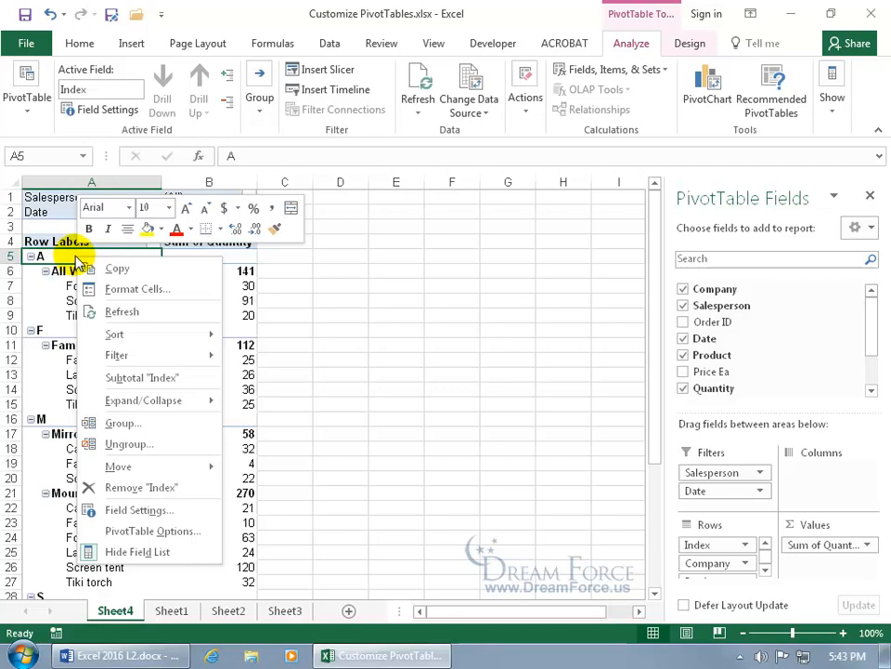
pyautogui.click(135, 510)
pyautogui.moveTo(143, 295); pyautogui.dragTo(341, 228)
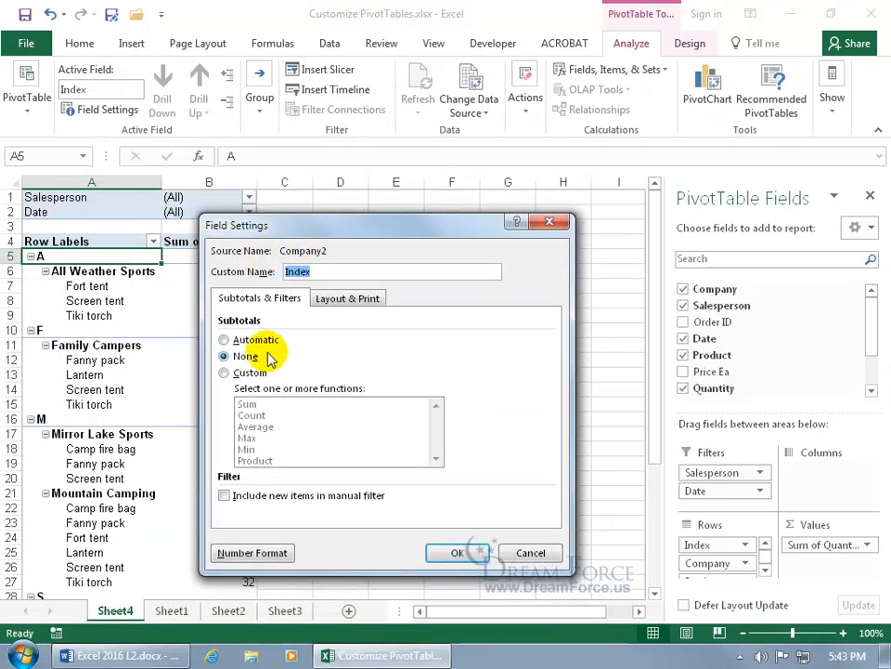
pyautogui.click(240, 371)
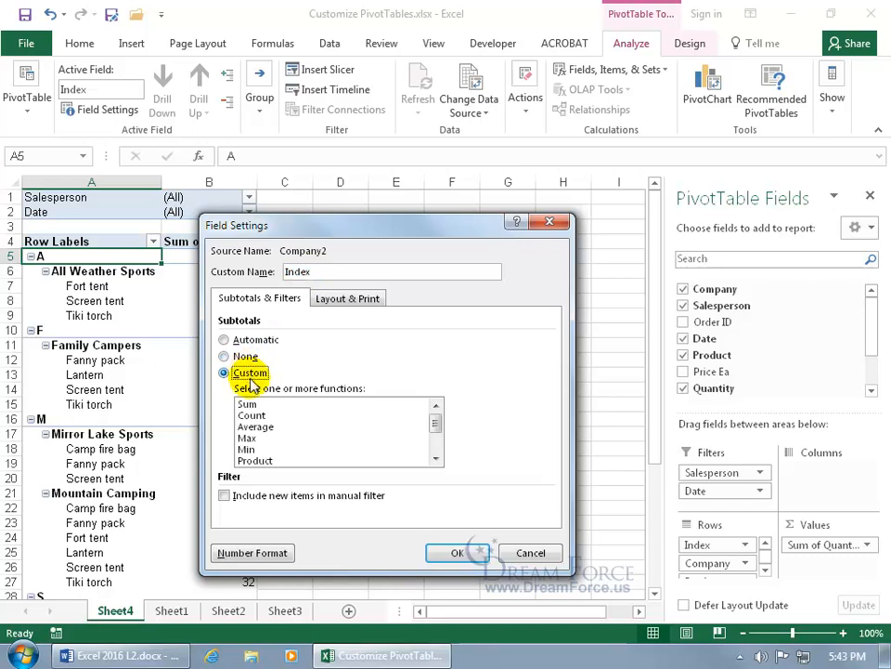
pyautogui.click(257, 416)
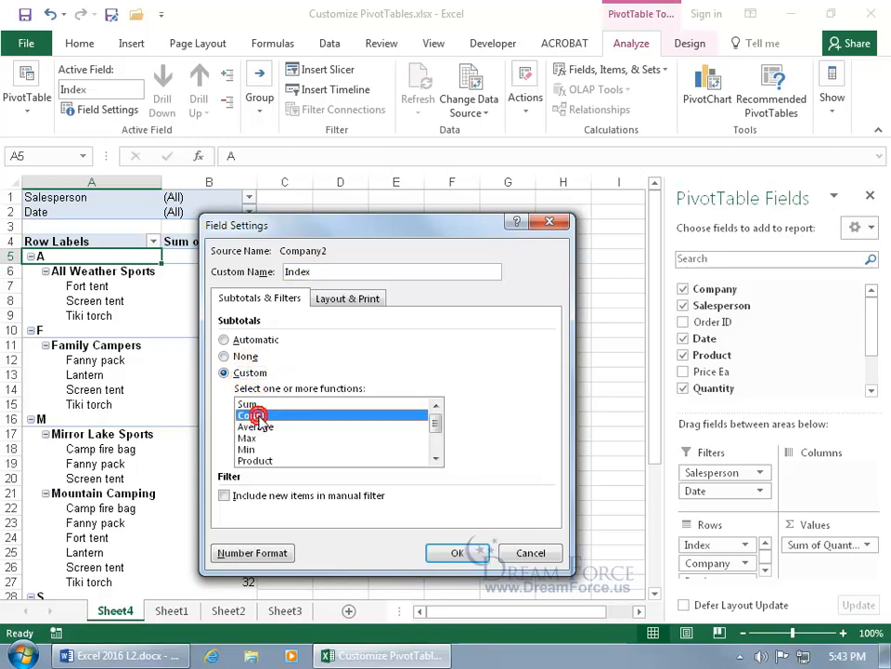
pyautogui.click(461, 552)
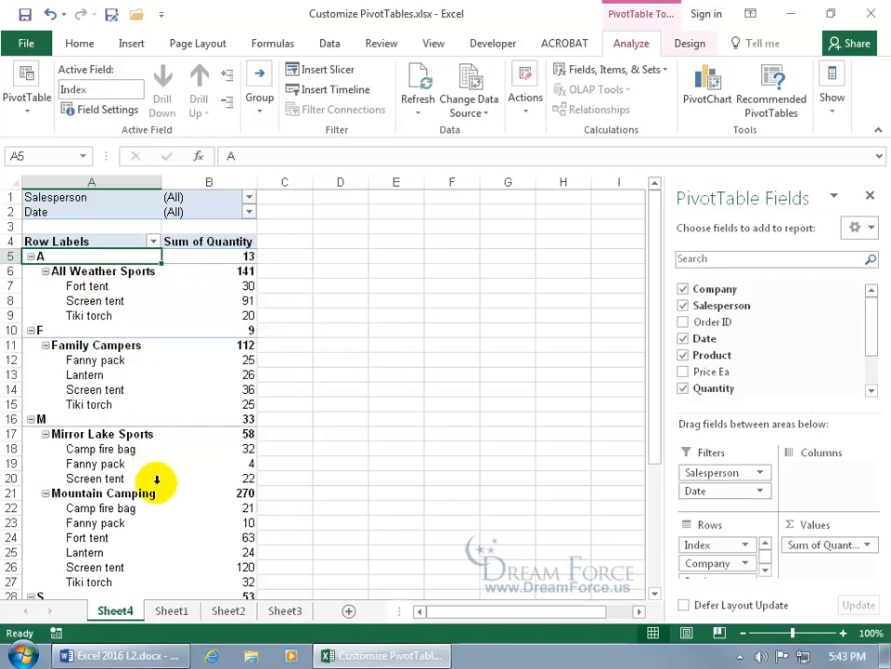
# - Check the count of All Weather Sports quantities in G2:G14 on Sheet1, and return to the pivot table on Sheet4
pyautogui.click(171, 610)
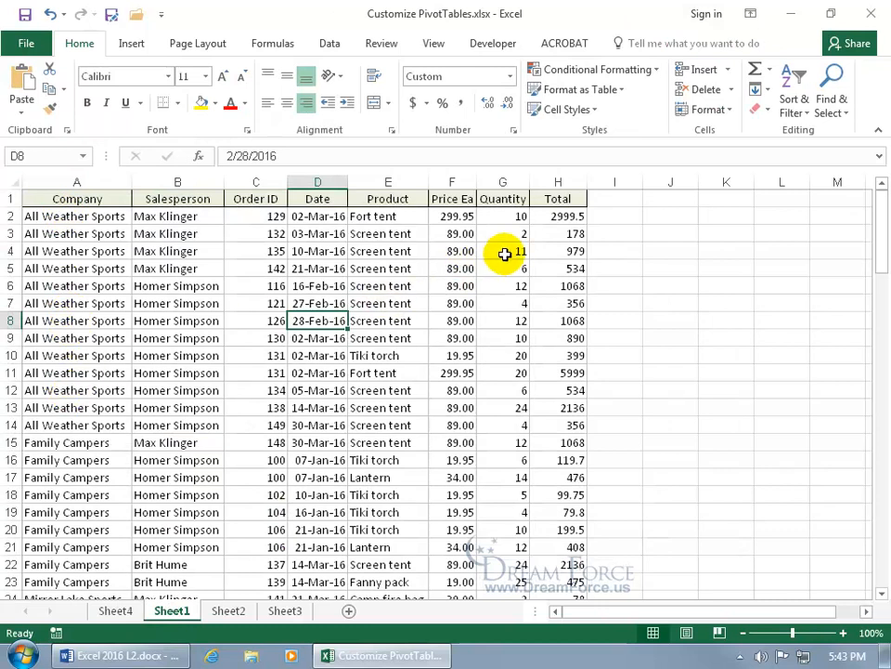
pyautogui.moveTo(512, 215); pyautogui.dragTo(510, 423)
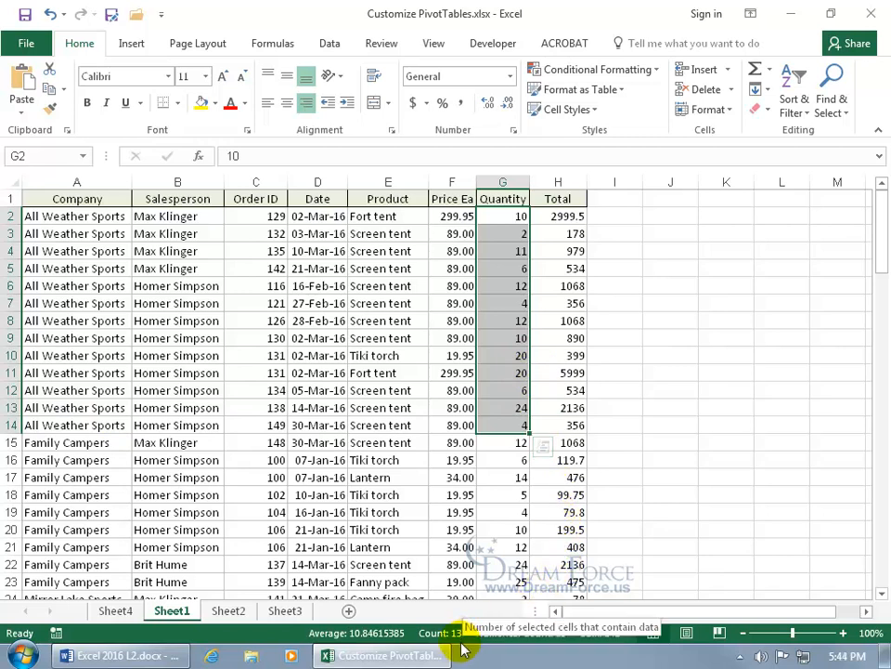
pyautogui.click(117, 611)
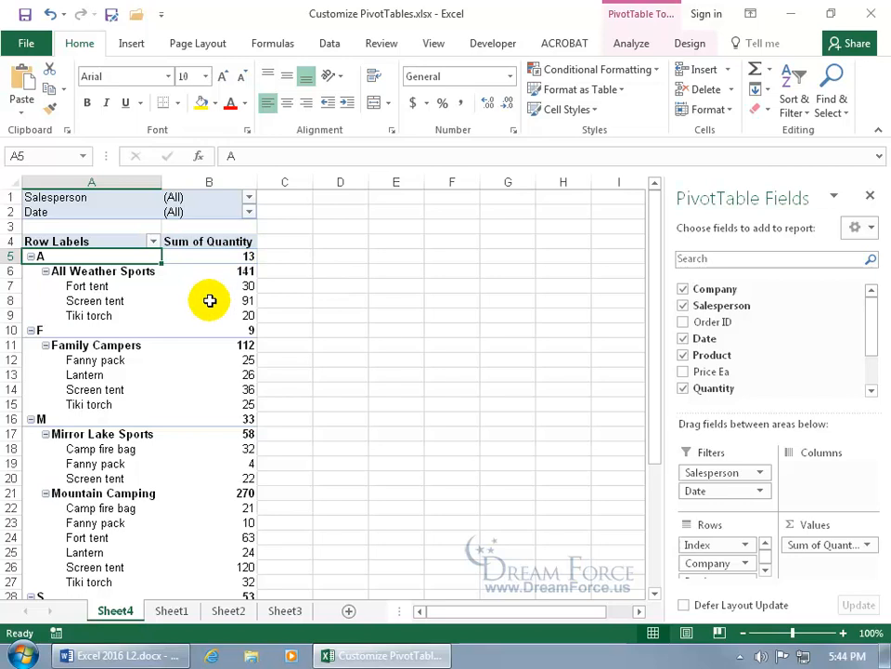
pyautogui.moveTo(210, 301)
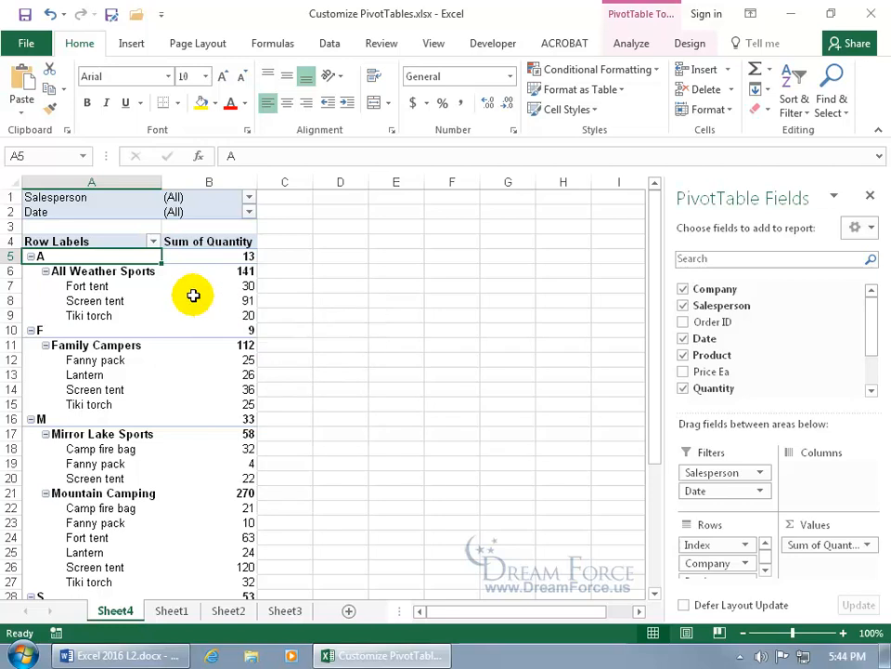
# - Set the Index field's subtotals to None in its field settings
pyautogui.rightClick(115, 252)
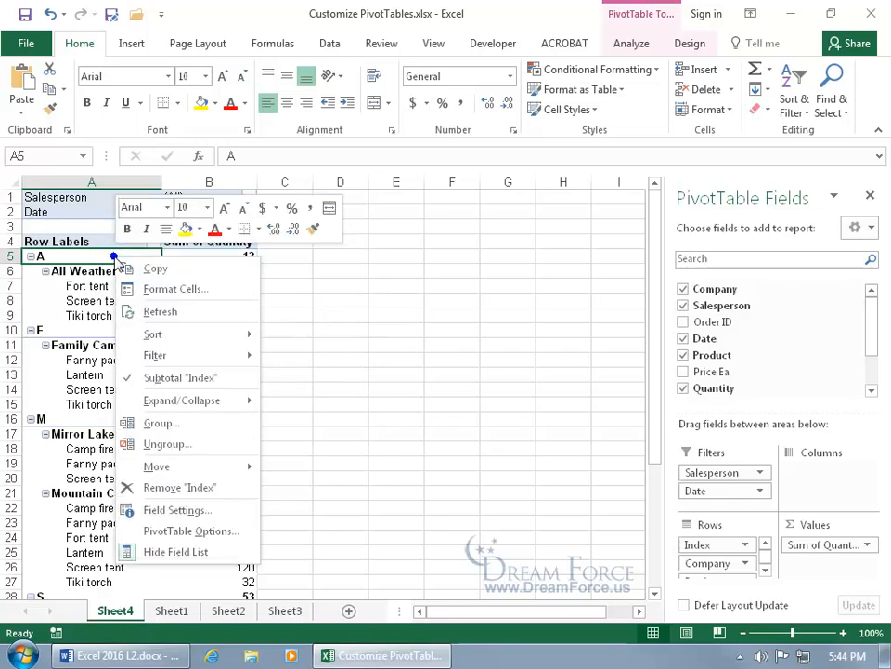
pyautogui.click(176, 509)
pyautogui.click(52, 423)
pyautogui.click(279, 620)
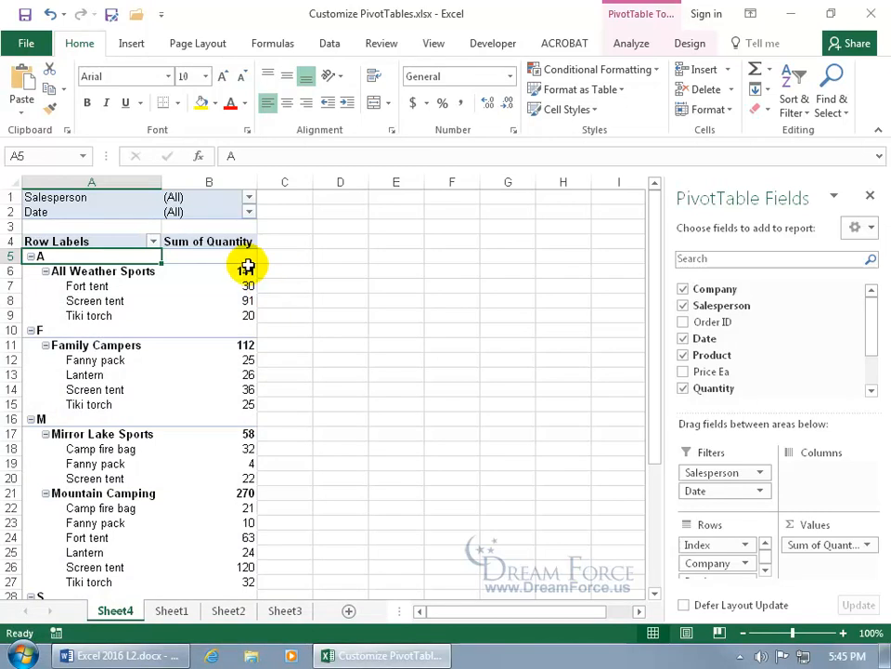
pyautogui.moveTo(235, 256)
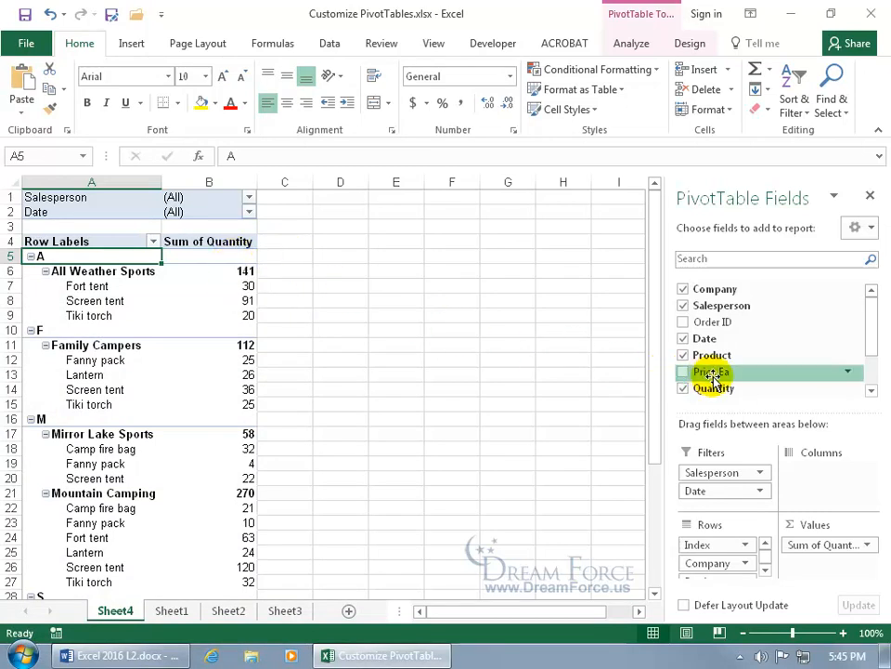
# - Start a new calculated field for the pivot table and name it Totals
pyautogui.scroll(-1, 871, 356)
pyautogui.scroll(-1, 871, 356)
pyautogui.moveTo(711, 375); pyautogui.dragTo(715, 374)
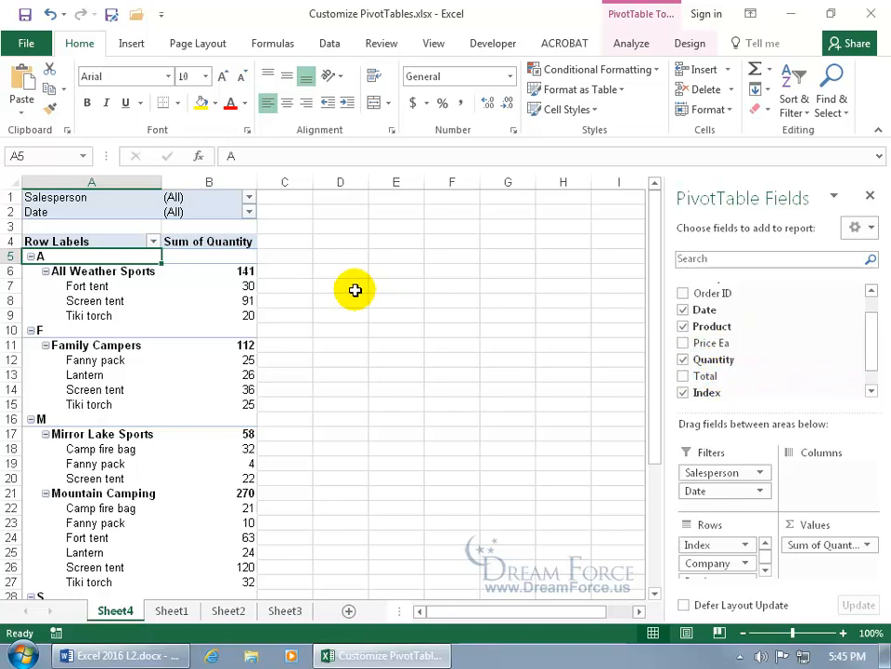
pyautogui.click(631, 47)
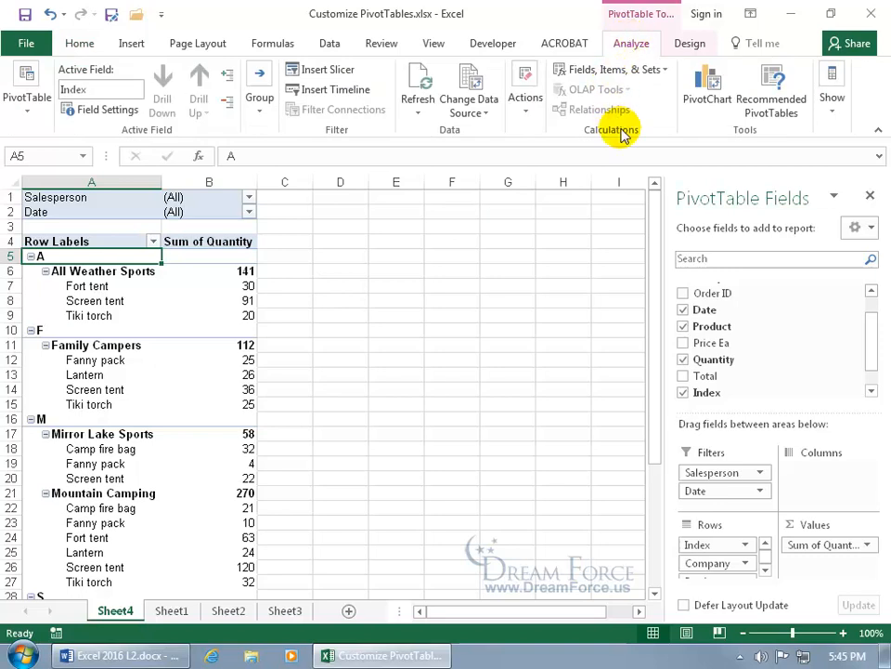
pyautogui.click(656, 74)
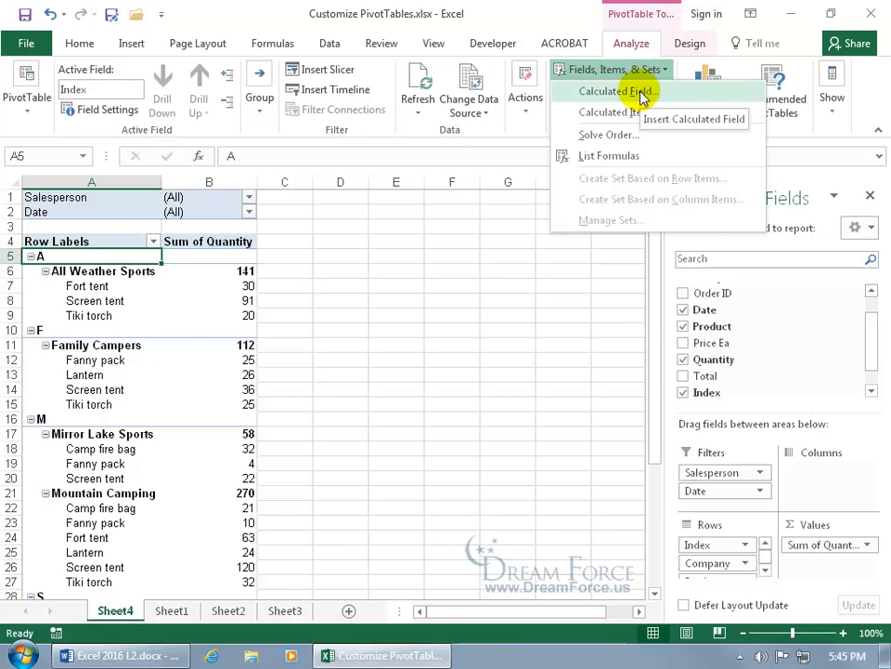
pyautogui.click(641, 93)
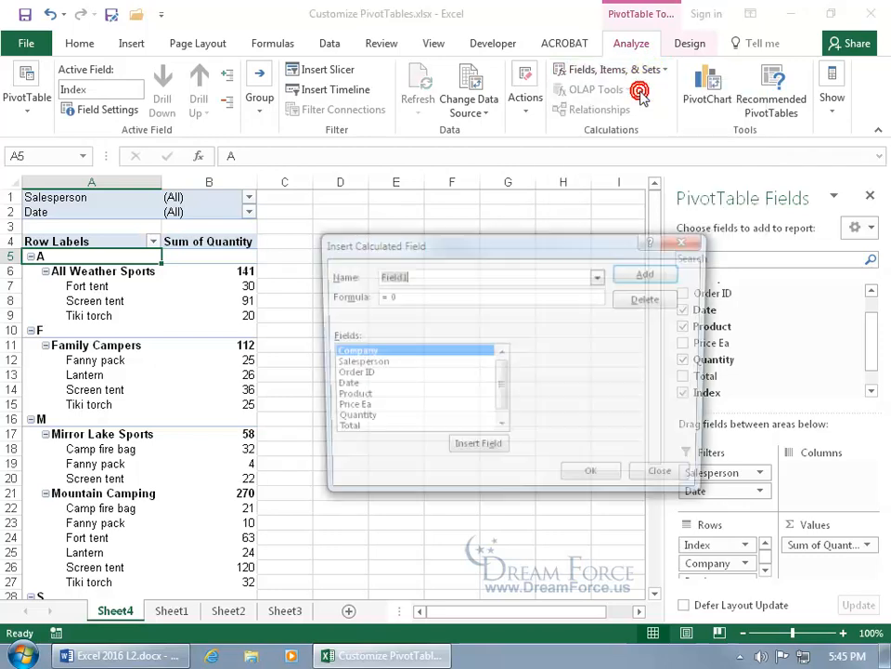
pyautogui.write('Total')
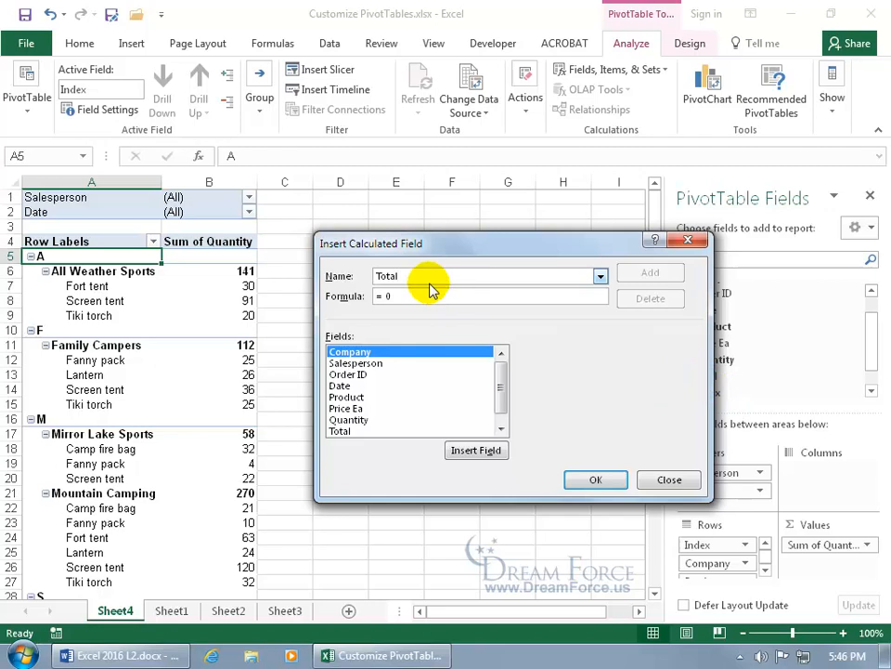
pyautogui.write('s')
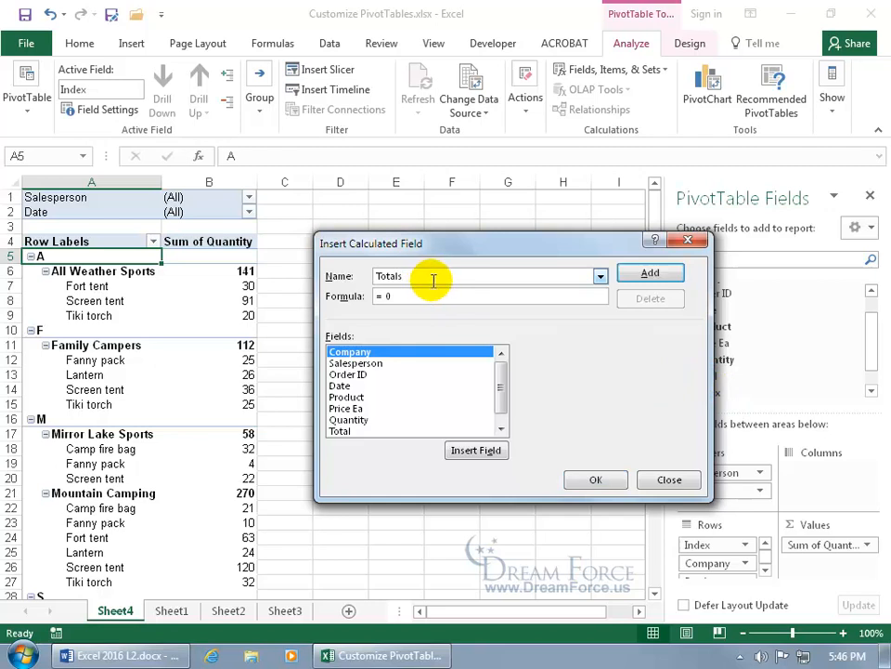
pyautogui.press('BackSpace')
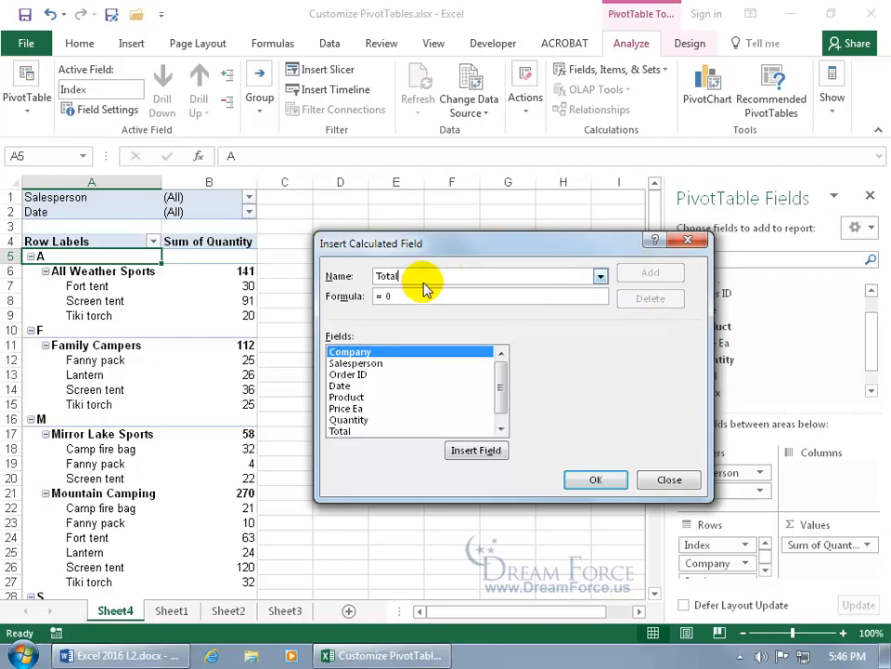
pyautogui.write('s')
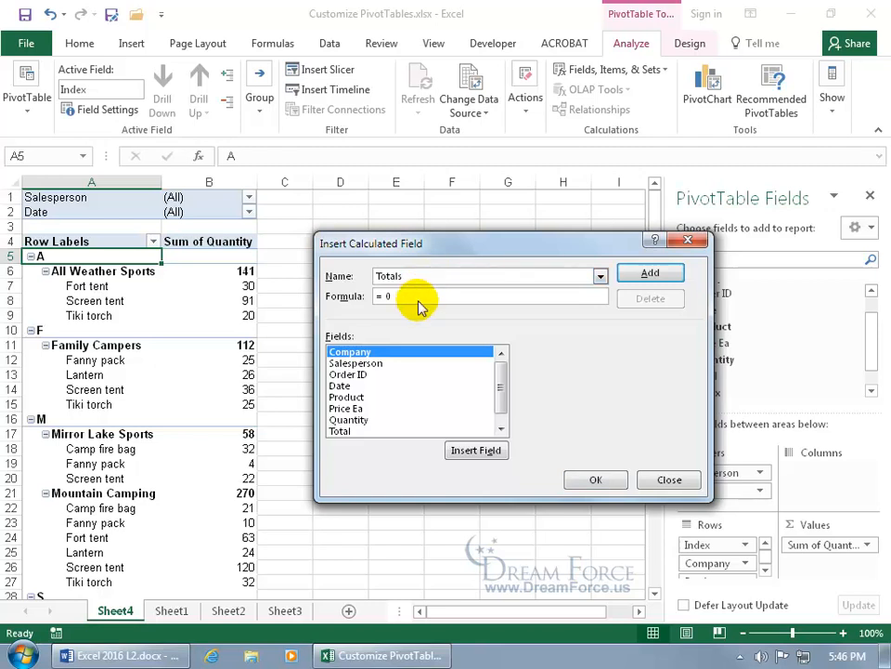
# - Define the Totals calculated field's formula as 'Price Ea' * Quantity and insert it into the pivot table
pyautogui.doubleClick(358, 411)
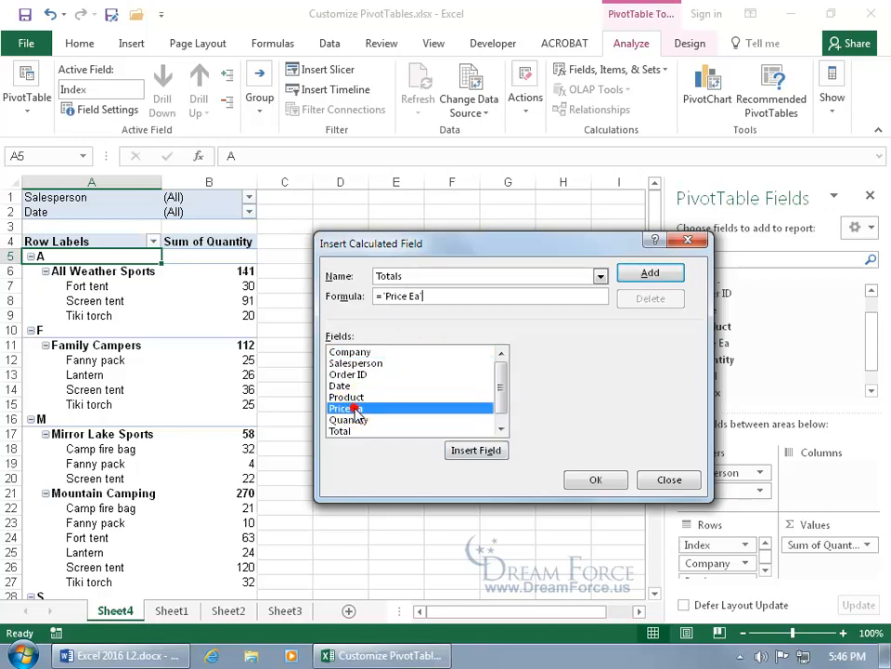
pyautogui.write('*')
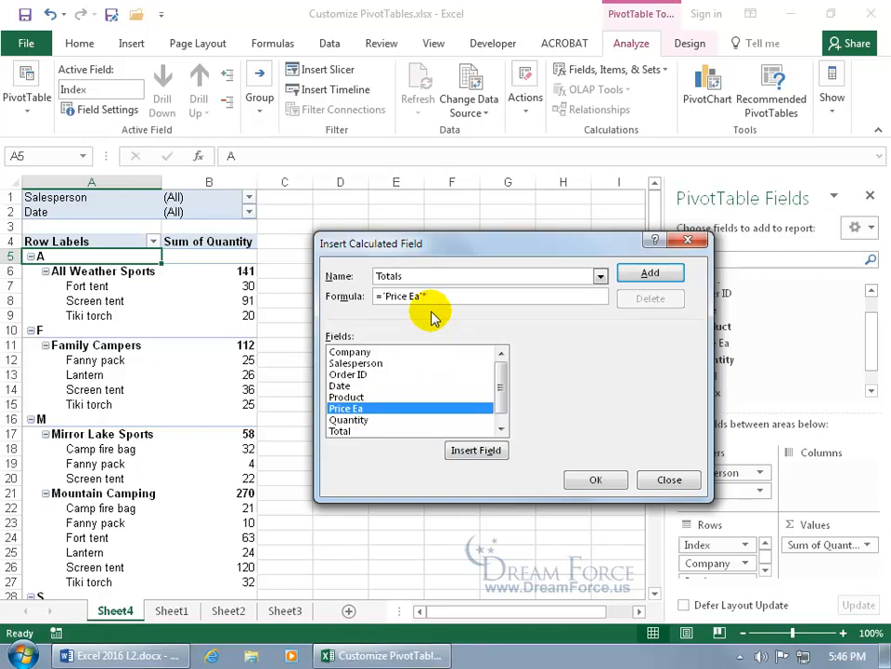
pyautogui.doubleClick(349, 420)
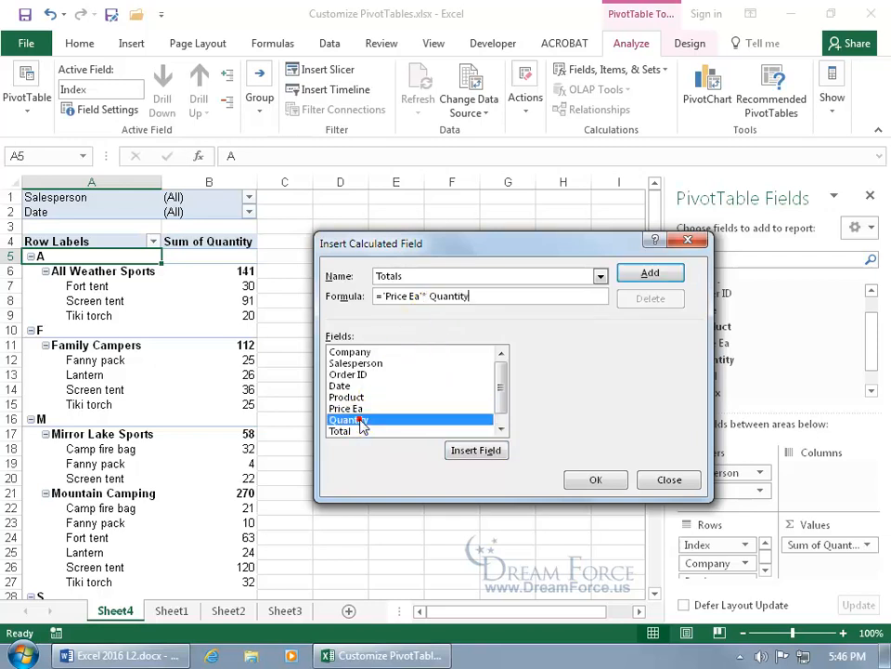
pyautogui.click(583, 479)
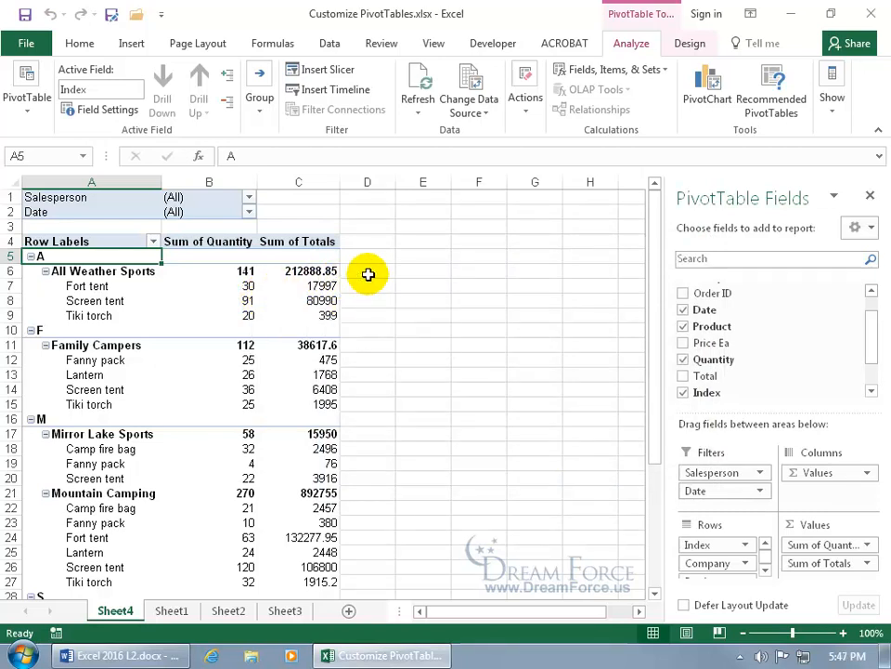
# - Add Price Ea to the pivot table values and place Sum of Totals after Sum of Price Ea
pyautogui.click(683, 343)
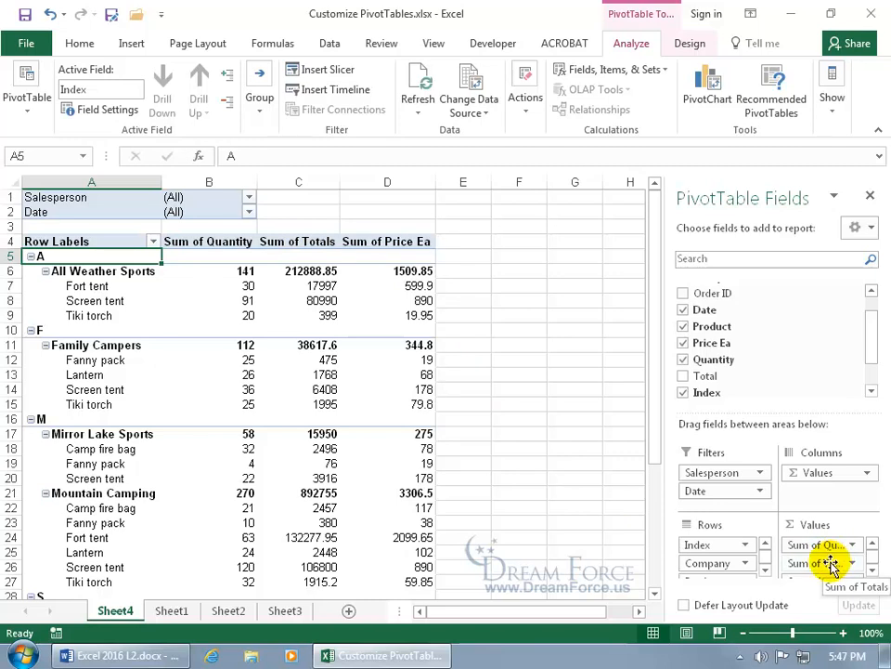
pyautogui.moveTo(833, 563); pyautogui.dragTo(834, 577)
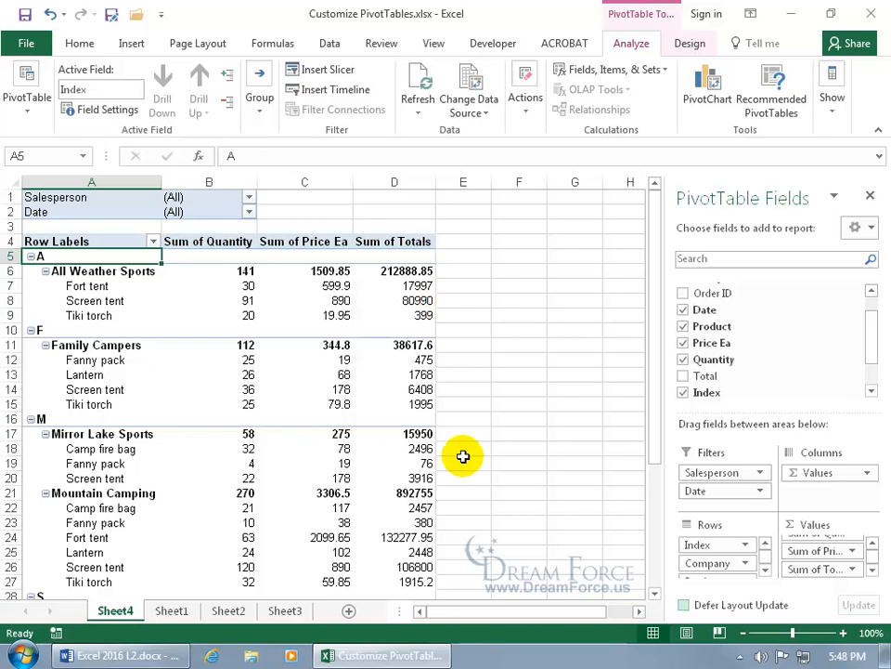
# - Check the Mirror Lake Sports Fanny pack total by entering =19*4 in E19, and clear that cell
pyautogui.moveTo(281, 463)
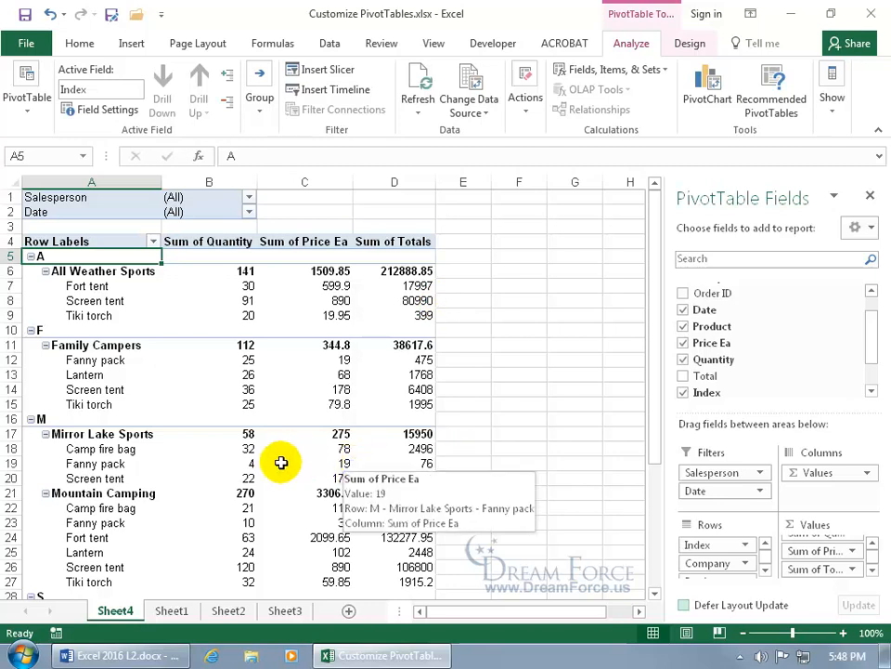
pyautogui.click(476, 464)
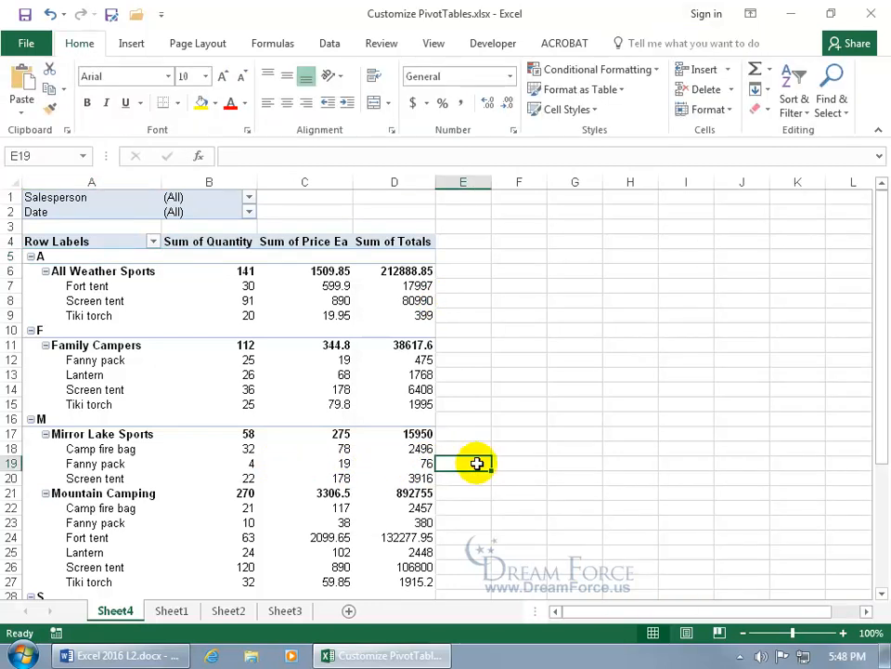
pyautogui.write('=19')
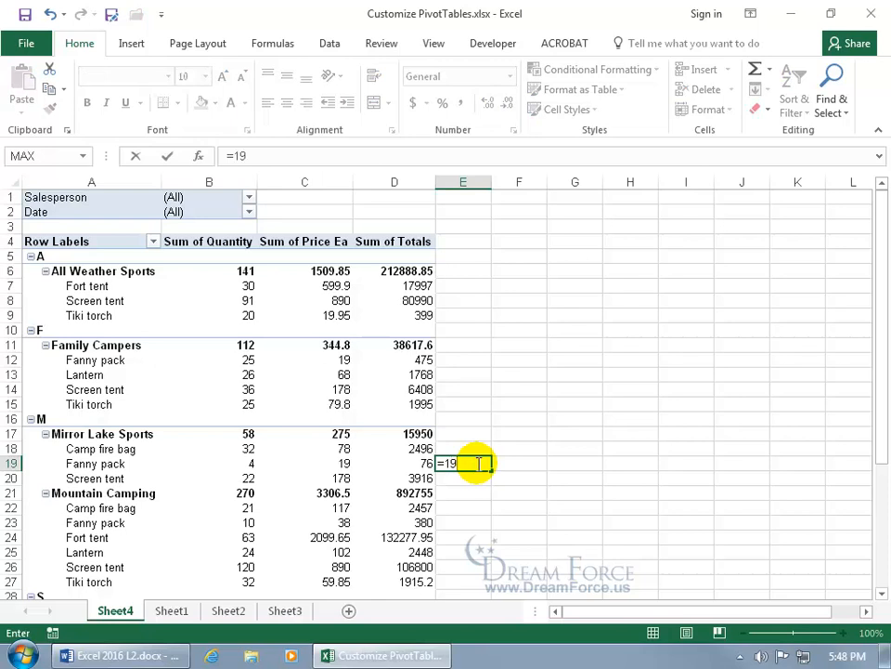
pyautogui.write('*4')
pyautogui.press('Return')
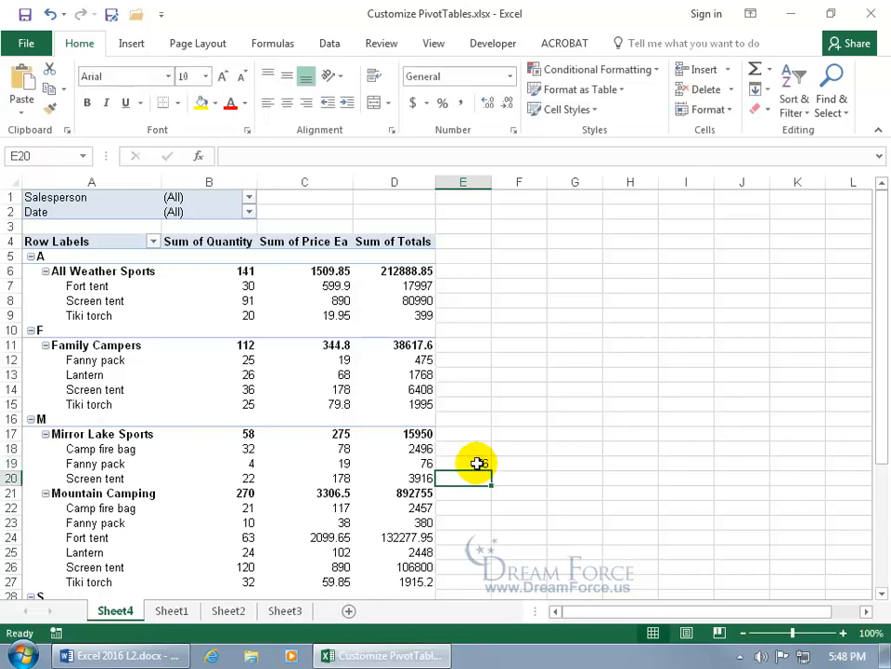
pyautogui.click(484, 463)
pyautogui.click(378, 463)
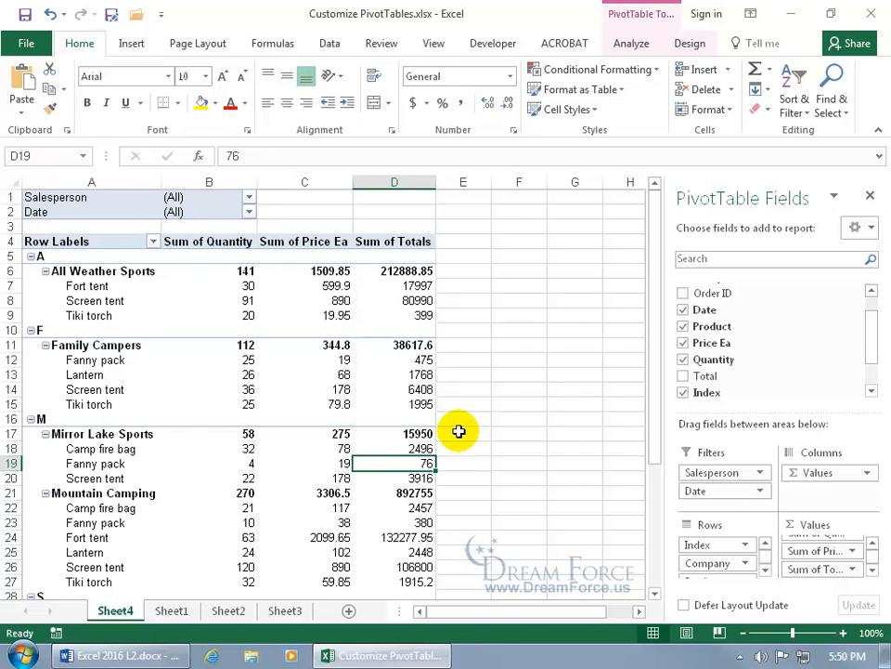
# - Show all pivot table subtotals at the bottom of each group
pyautogui.click(690, 44)
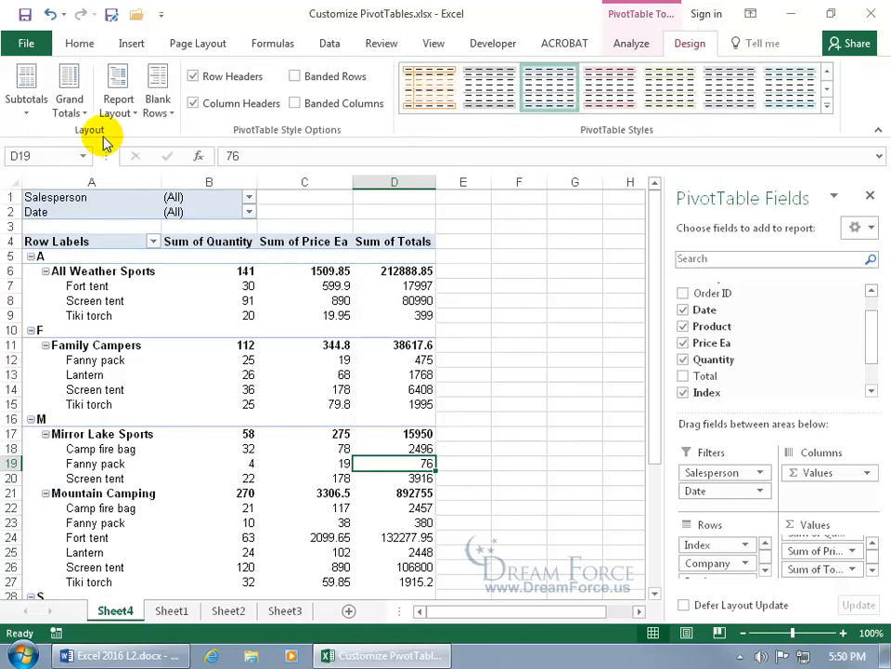
pyautogui.click(33, 114)
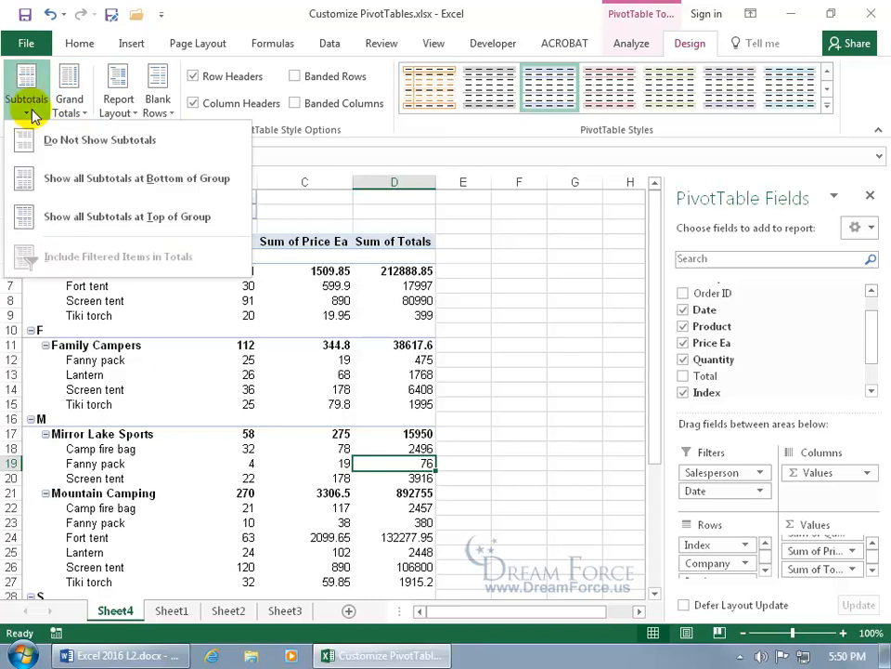
pyautogui.click(65, 183)
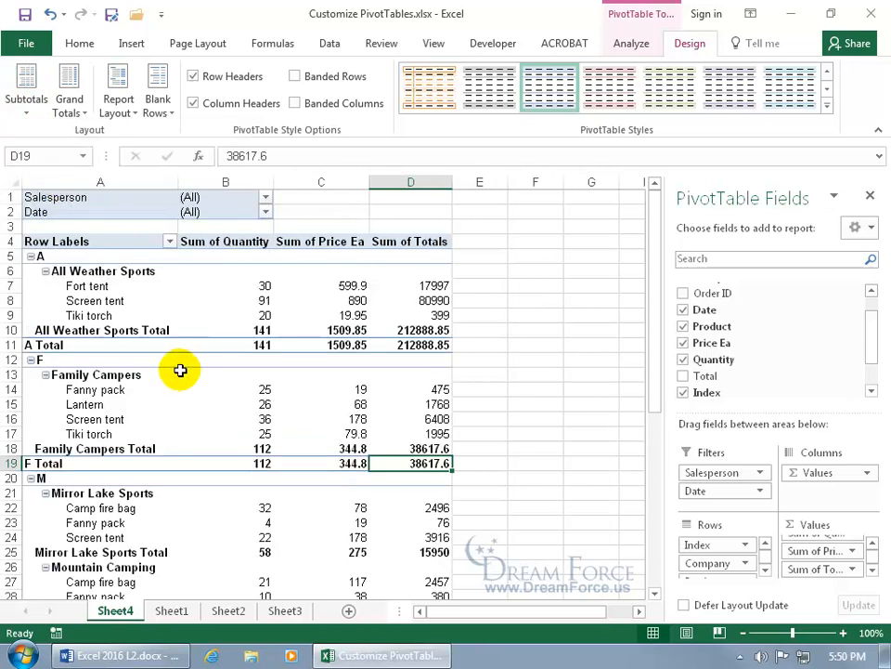
# - Check the sum of the Mirror Lake Sports and Mountain Camping quantity subtotals in B25 and B33
pyautogui.scroll(-1, 179, 368)
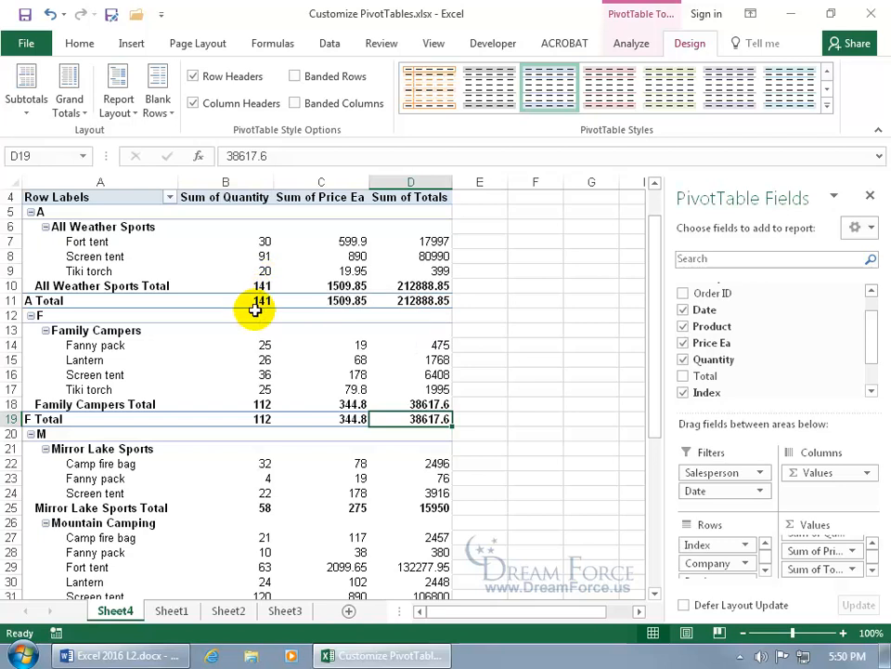
pyautogui.scroll(-1, 243, 379)
pyautogui.scroll(-3, 243, 381)
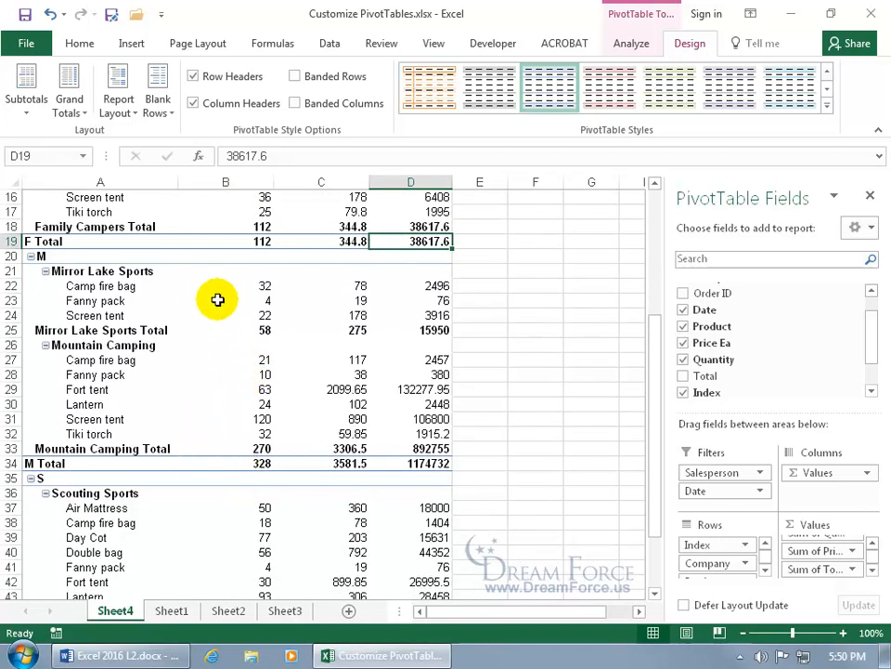
pyautogui.moveTo(269, 449)
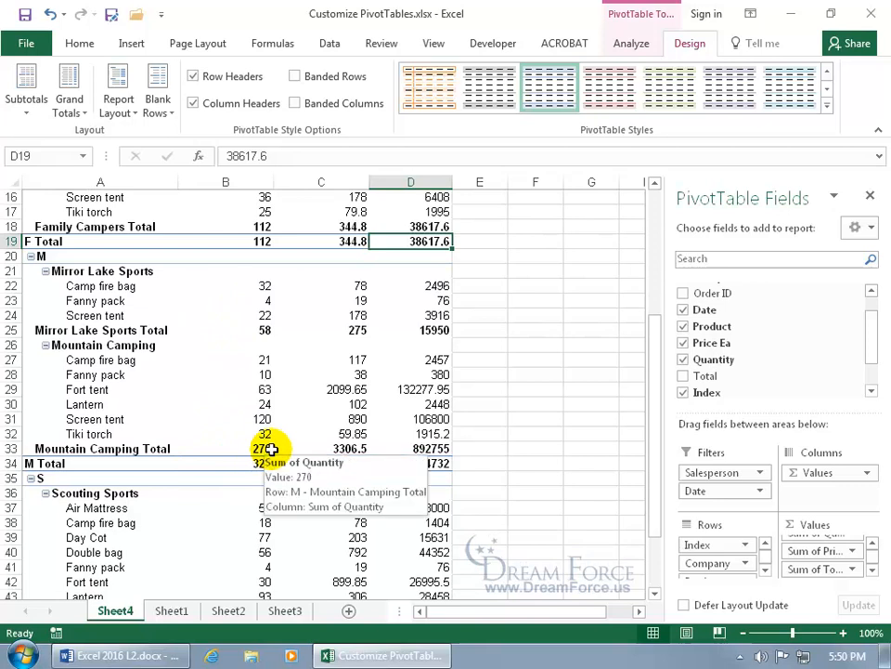
pyautogui.moveTo(268, 331)
pyautogui.click(268, 331)
pyautogui.keyDown('ctrl'); pyautogui.click(260, 448); pyautogui.keyUp('ctrl')
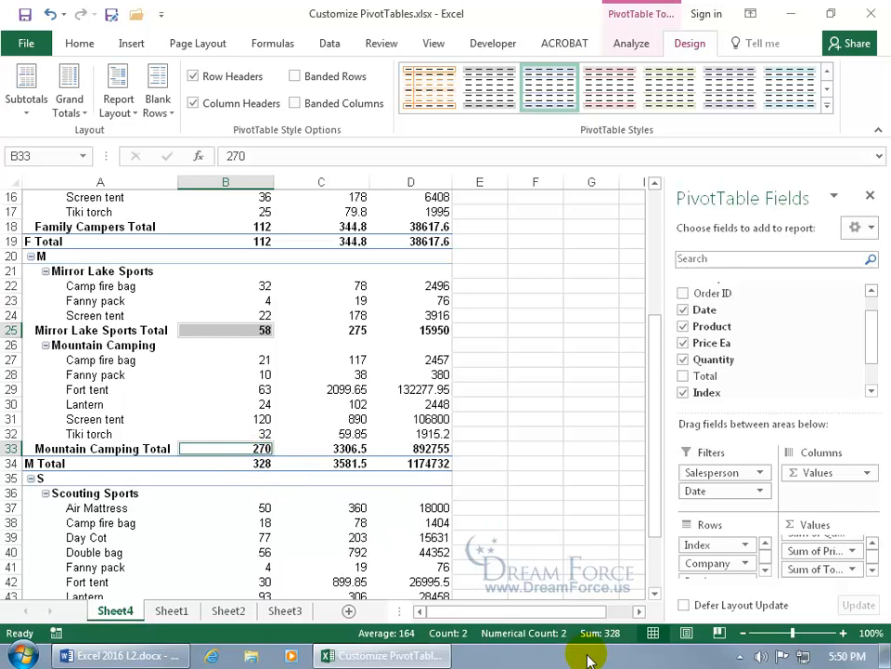
# - Hide all pivot table subtotals and set the grand totals to On for Rows Only
pyautogui.click(26, 104)
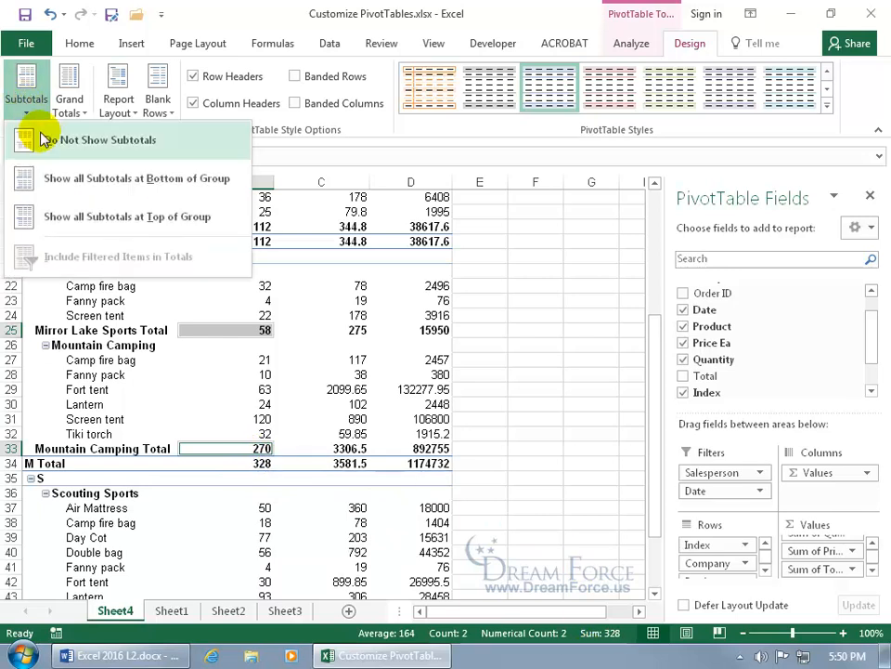
pyautogui.click(36, 138)
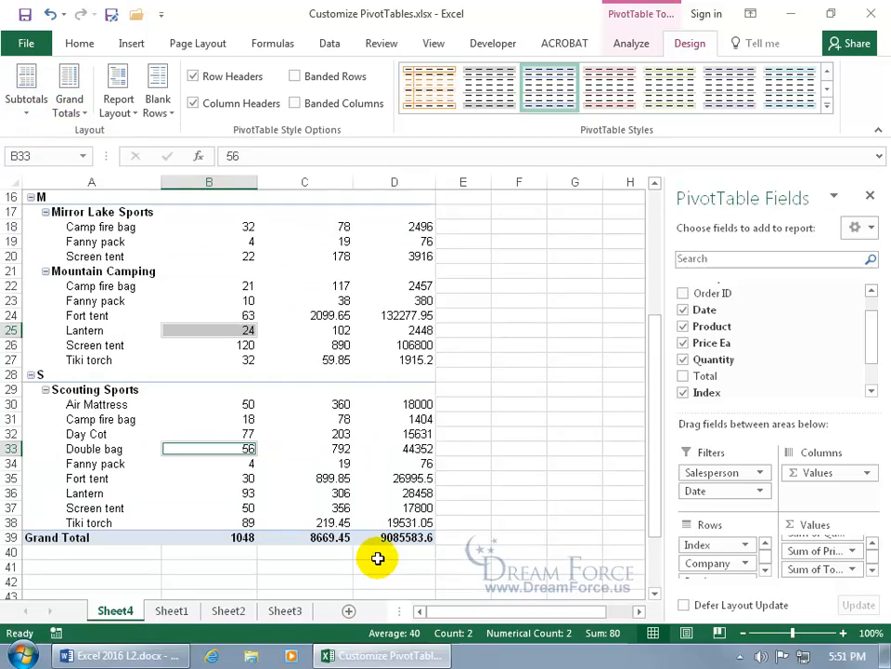
pyautogui.click(78, 109)
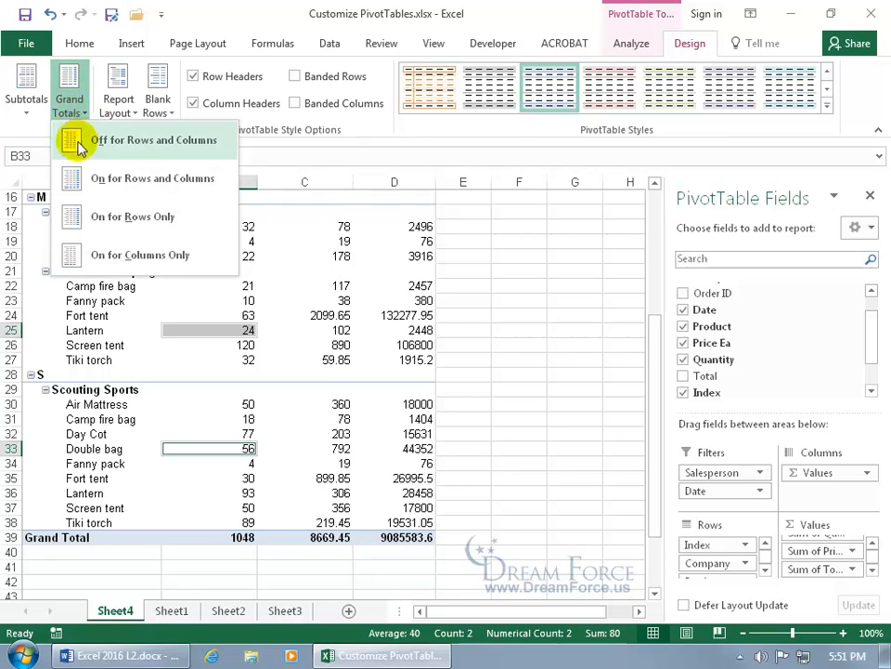
pyautogui.click(81, 221)
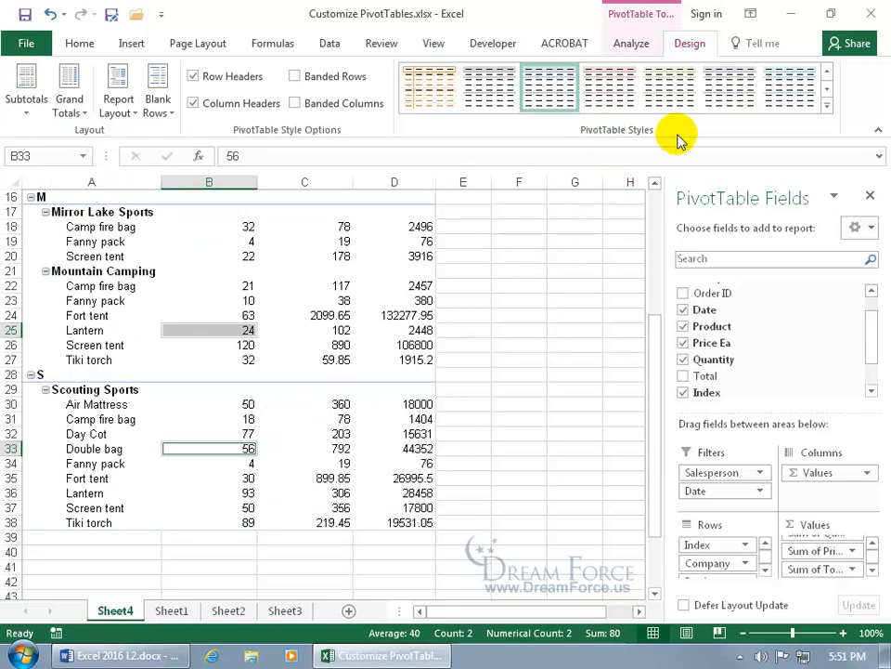
# - Apply the blue PivotTable style from the first row of the Medium styles
pyautogui.click(828, 105)
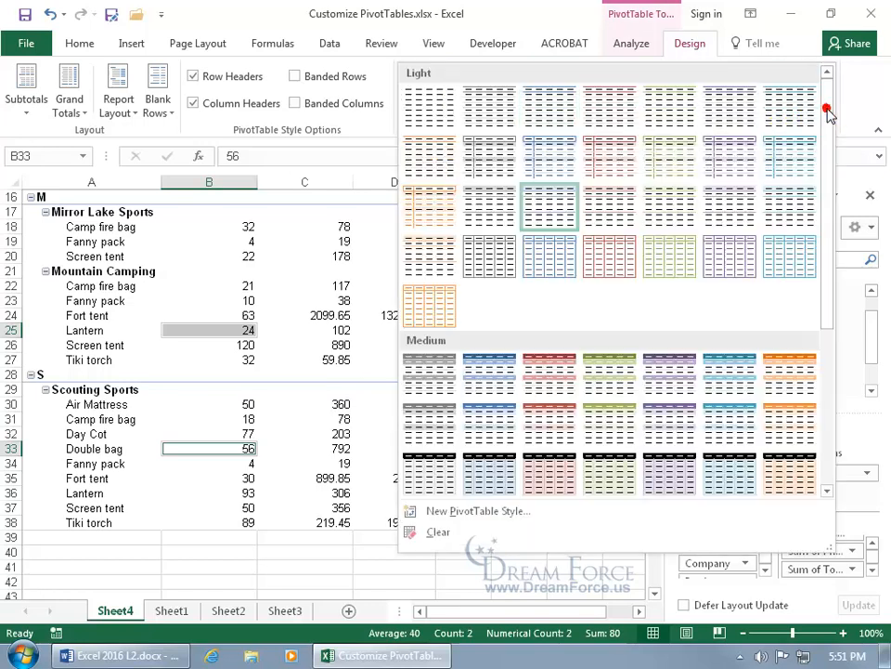
pyautogui.click(491, 371)
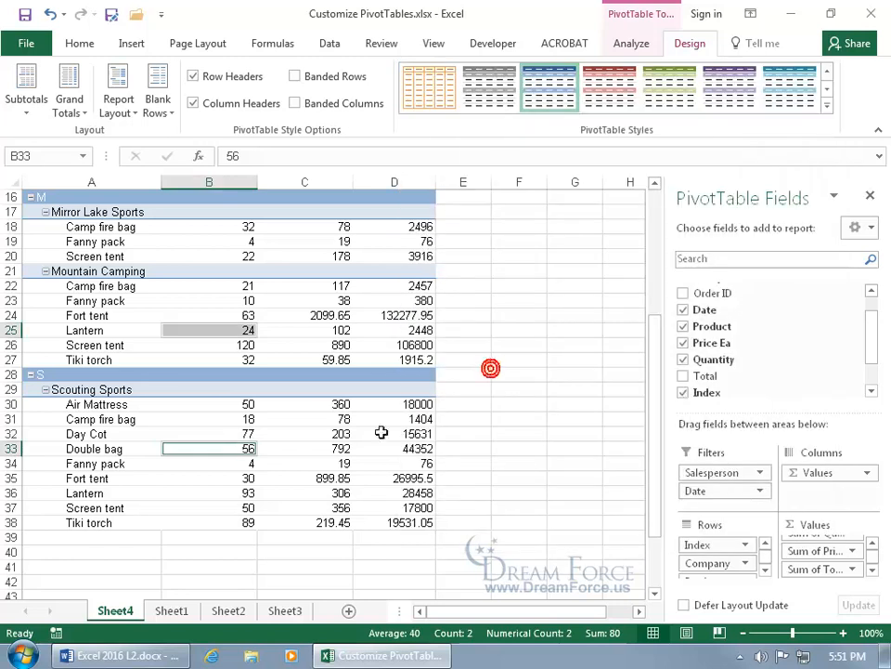
# - Insert a blank line after each item in the pivot table
pyautogui.scroll(3, 368, 448)
pyautogui.scroll(2, 368, 448)
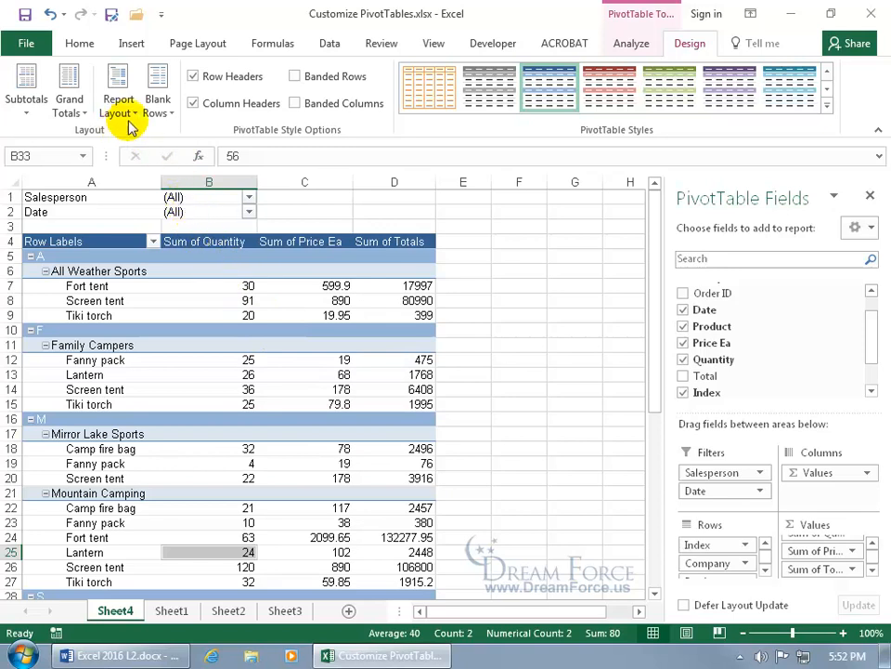
pyautogui.click(158, 104)
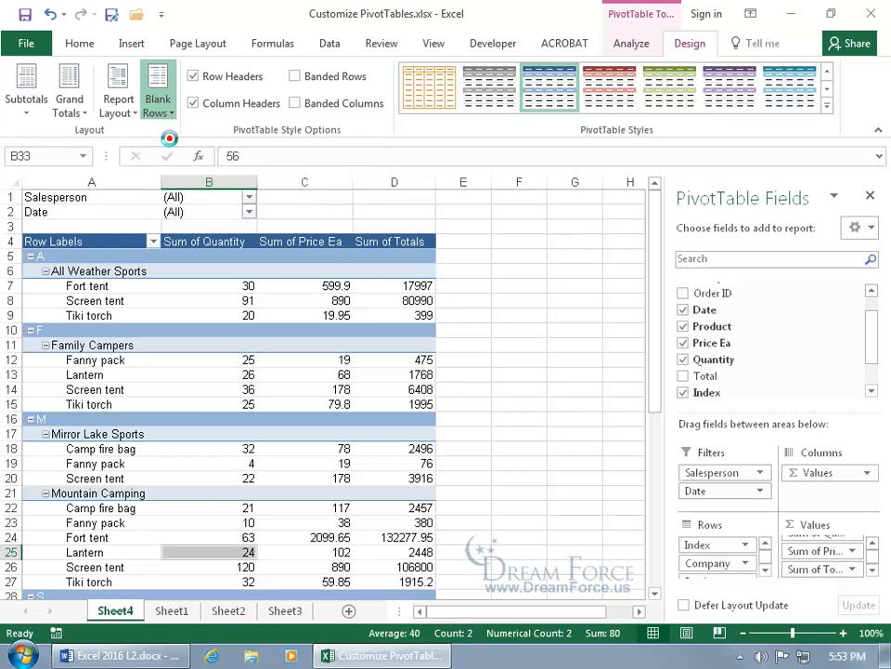
pyautogui.click(176, 141)
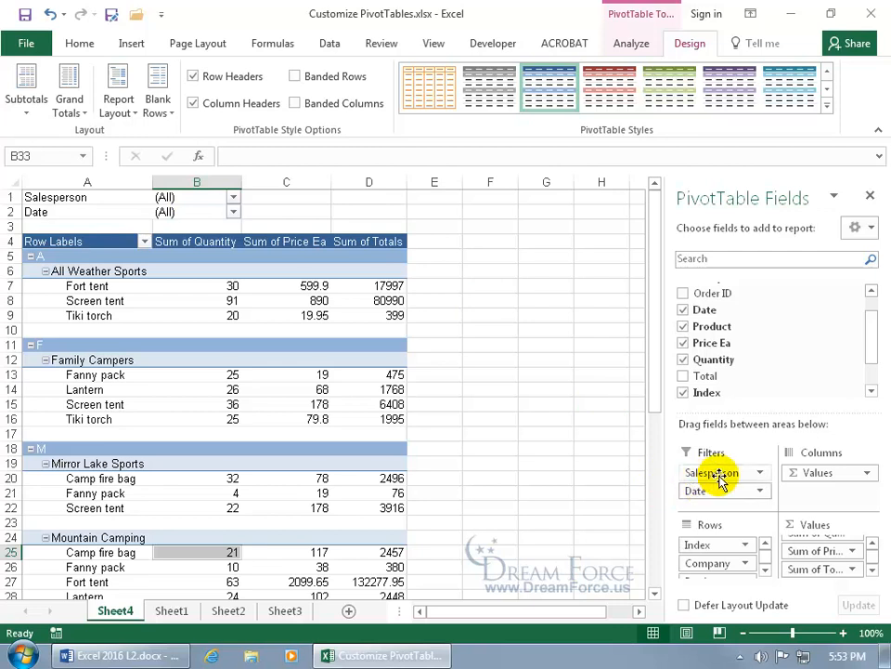
# - Remove the Salesperson and Date filter fields from the pivot table and hide its field headers
pyautogui.moveTo(521, 448); pyautogui.dragTo(514, 435)
pyautogui.moveTo(693, 471); pyautogui.dragTo(471, 452)
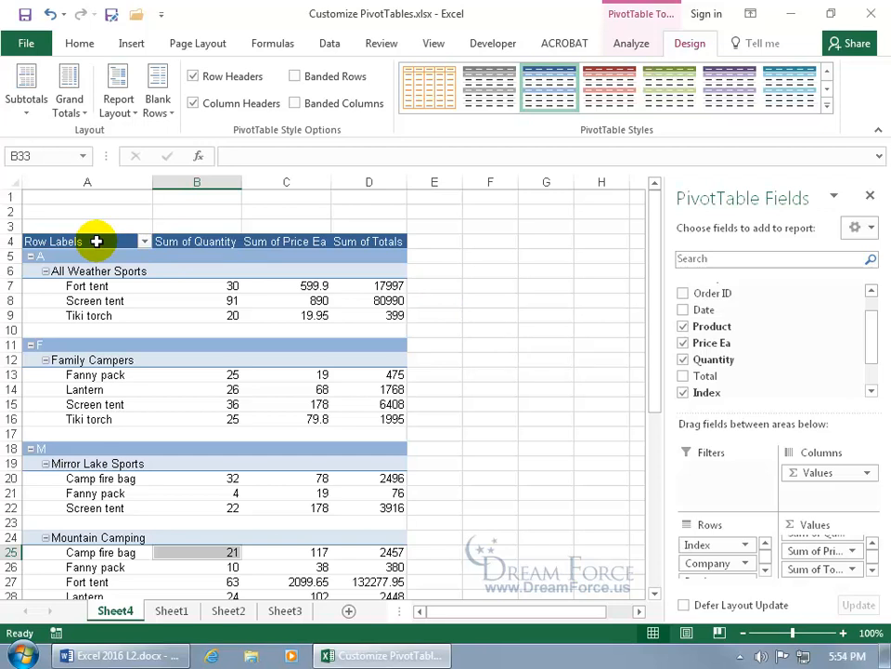
pyautogui.click(629, 46)
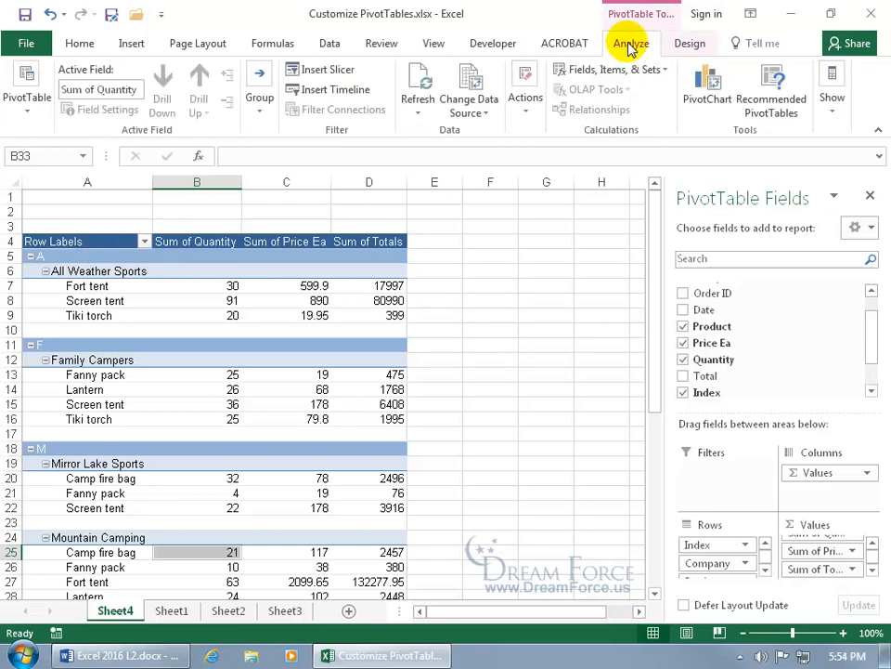
pyautogui.click(834, 107)
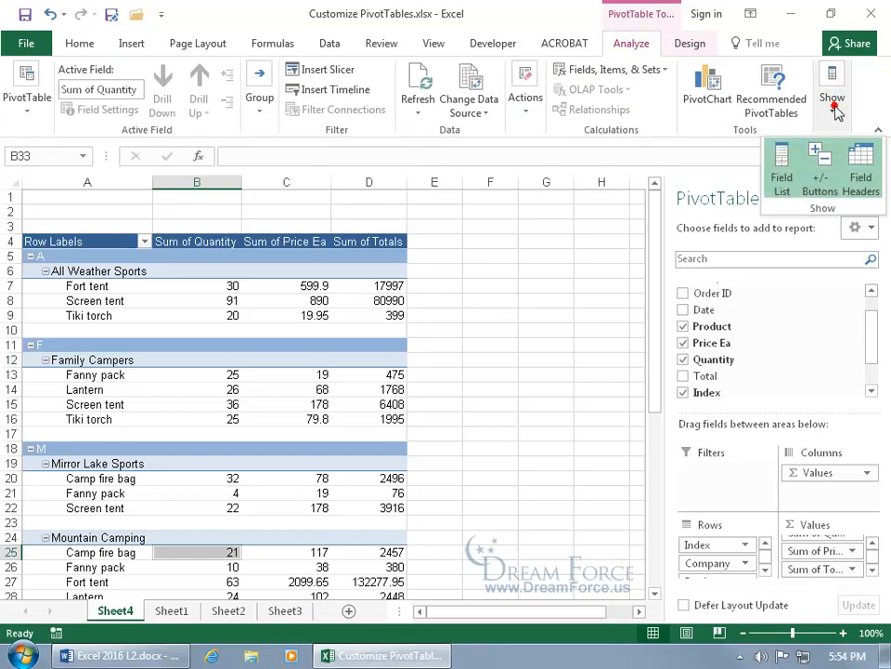
pyautogui.click(869, 167)
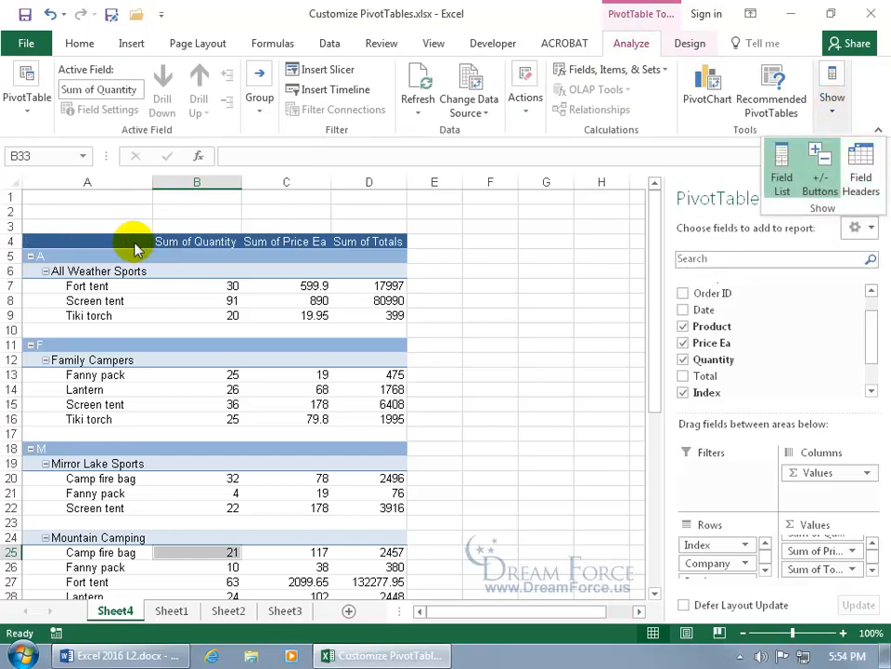
pyautogui.click(489, 262)
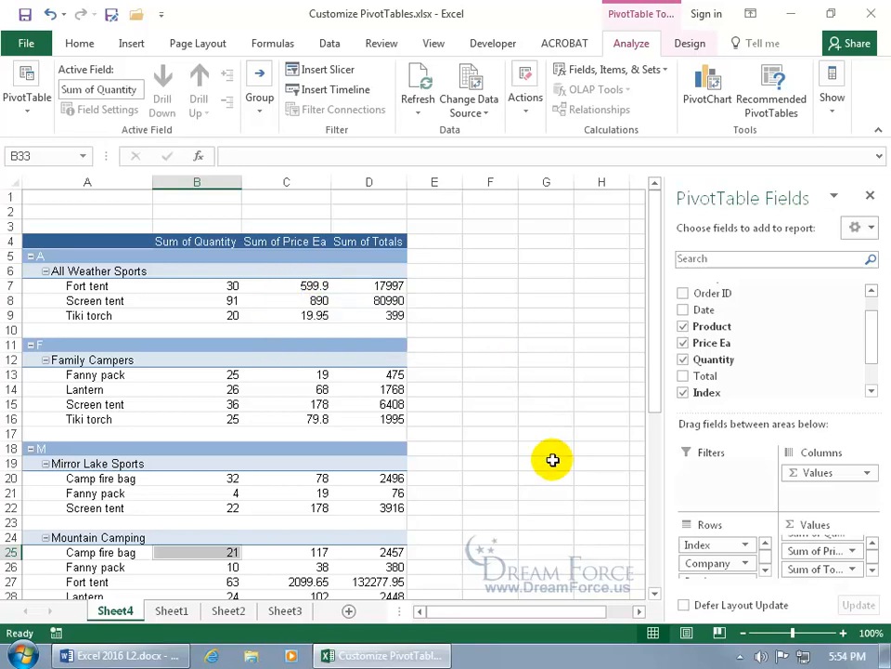
# - Set the number format of the Sum of Price Ea value field to Currency
pyautogui.click(856, 555)
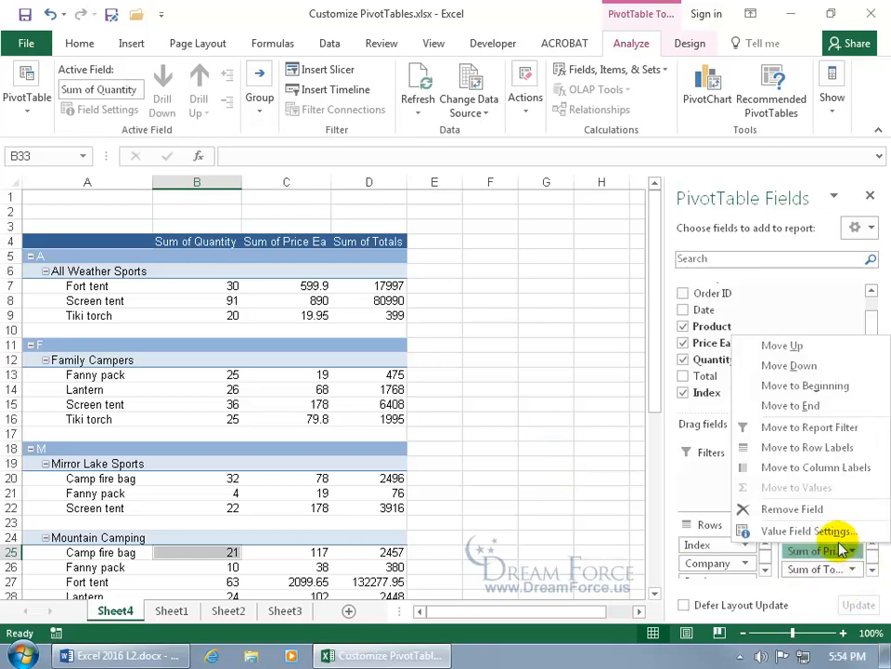
pyautogui.click(841, 530)
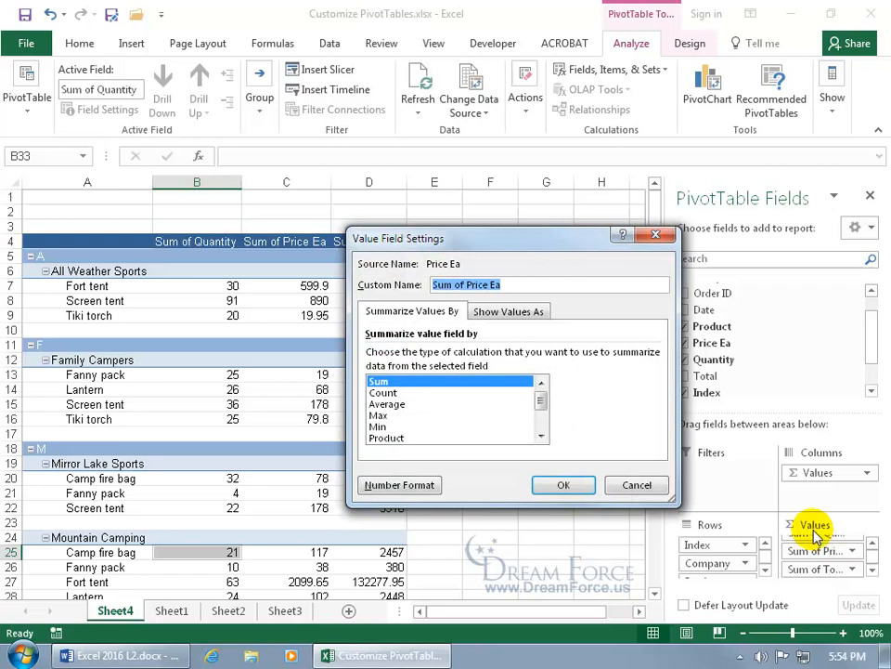
pyautogui.click(429, 487)
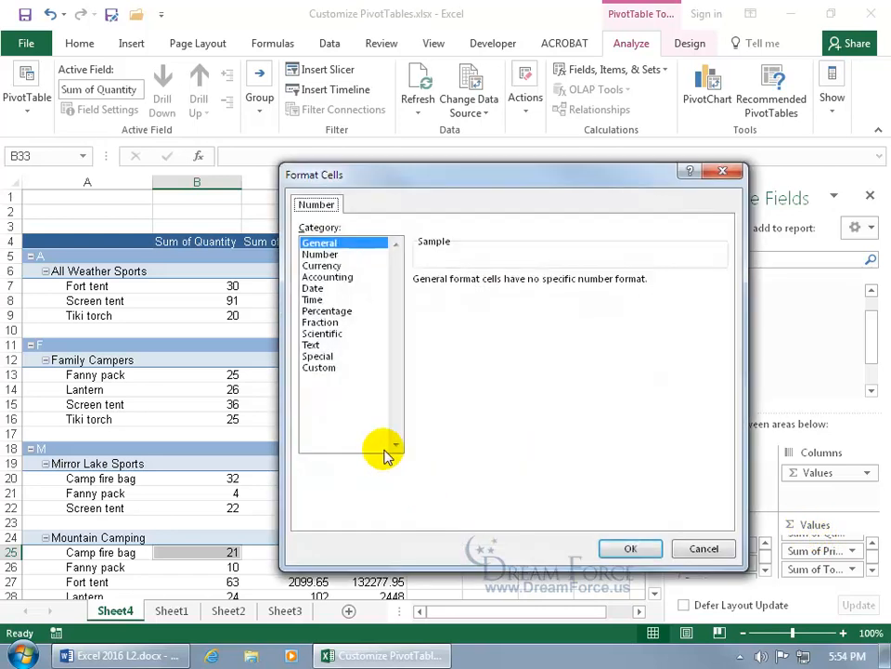
pyautogui.click(322, 266)
pyautogui.click(630, 548)
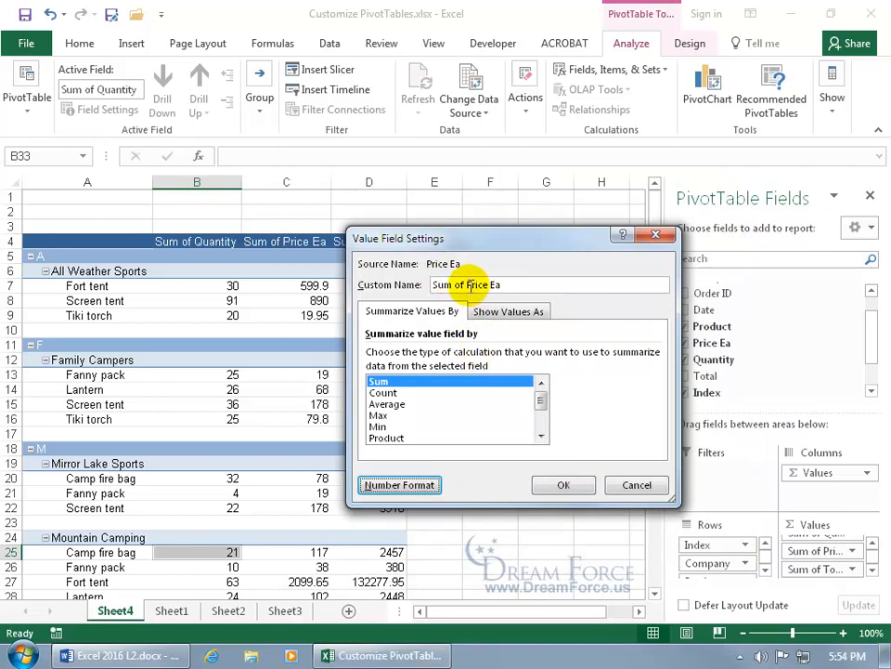
# - Give the Sum of Price Ea value field the custom name Price and apply the field settings
pyautogui.click(470, 285)
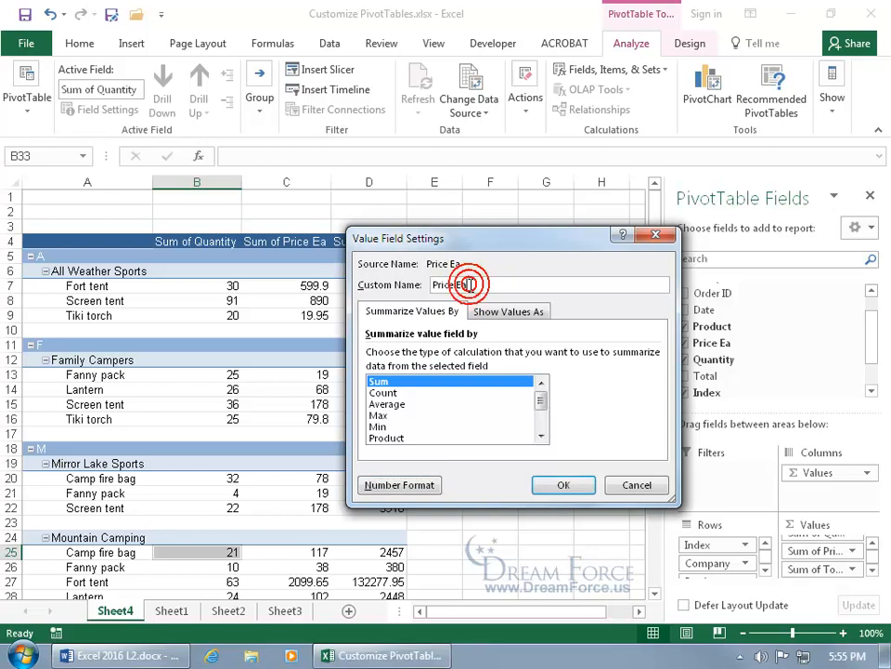
pyautogui.press('BackSpace')
pyautogui.press('BackSpace')
pyautogui.press('BackSpace')
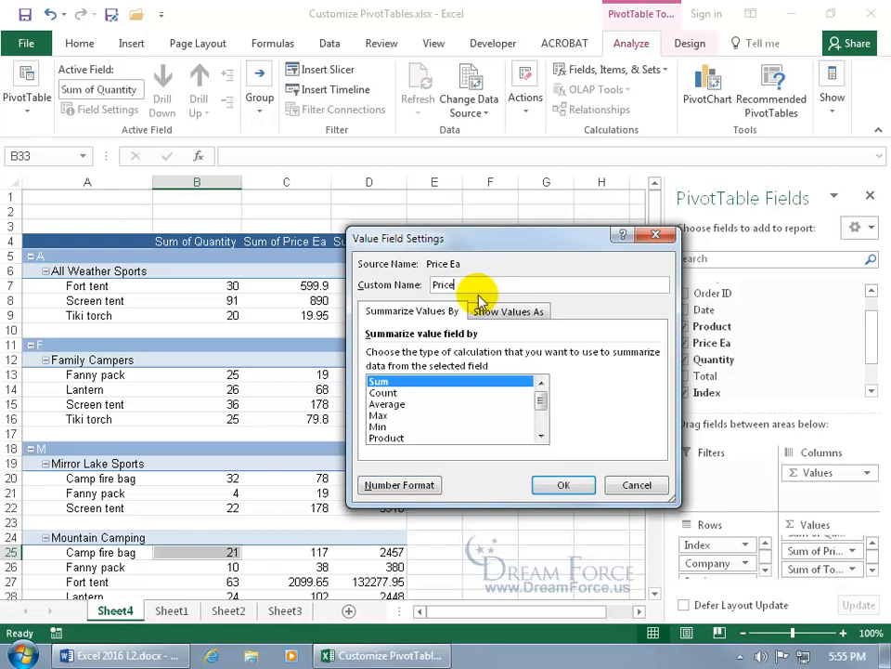
pyautogui.click(555, 488)
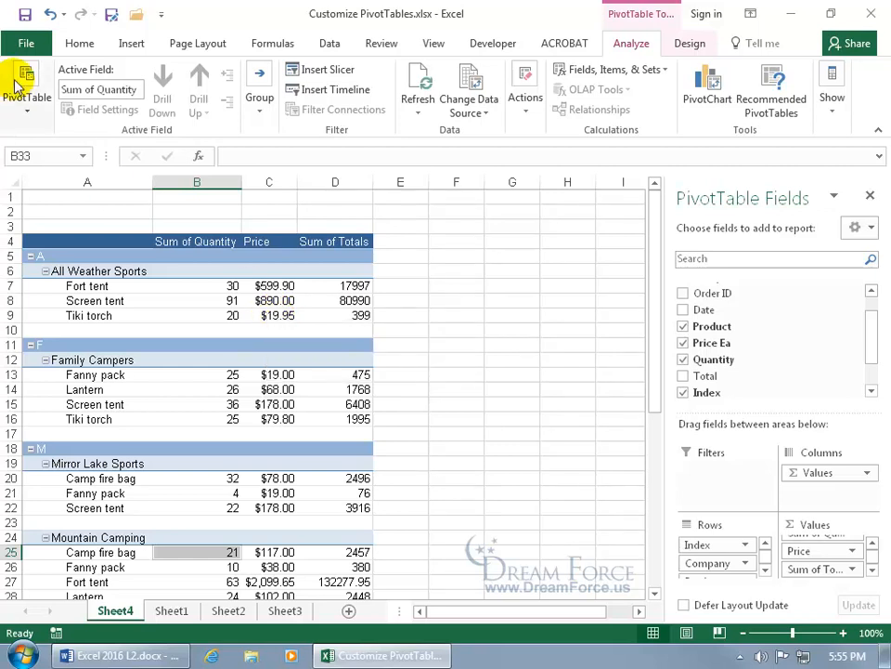
# - Preview how the pivot table sheet prints, examine it at larger size, and return to the worksheet
pyautogui.click(18, 41)
pyautogui.click(52, 336)
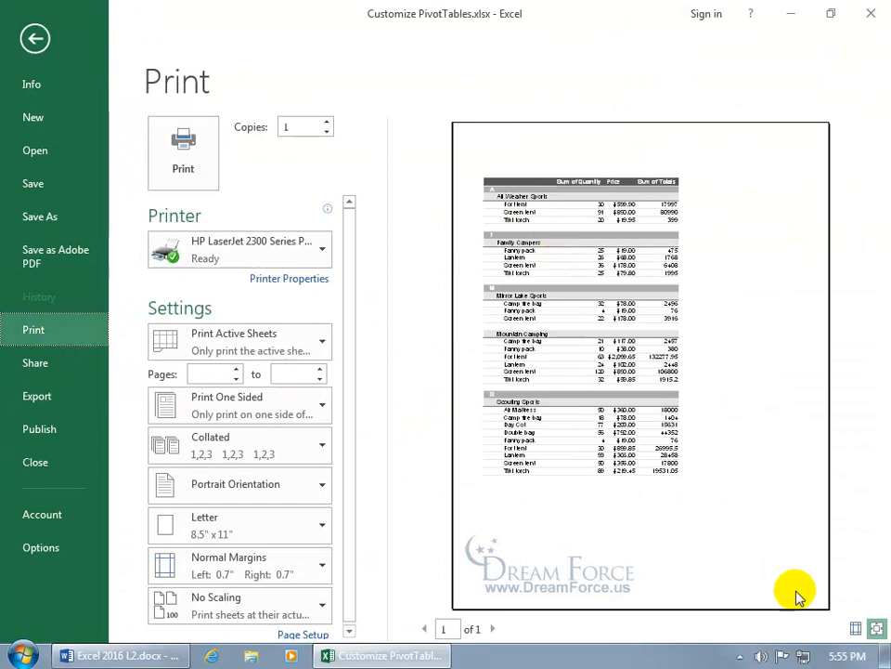
pyautogui.click(876, 629)
pyautogui.click(698, 429)
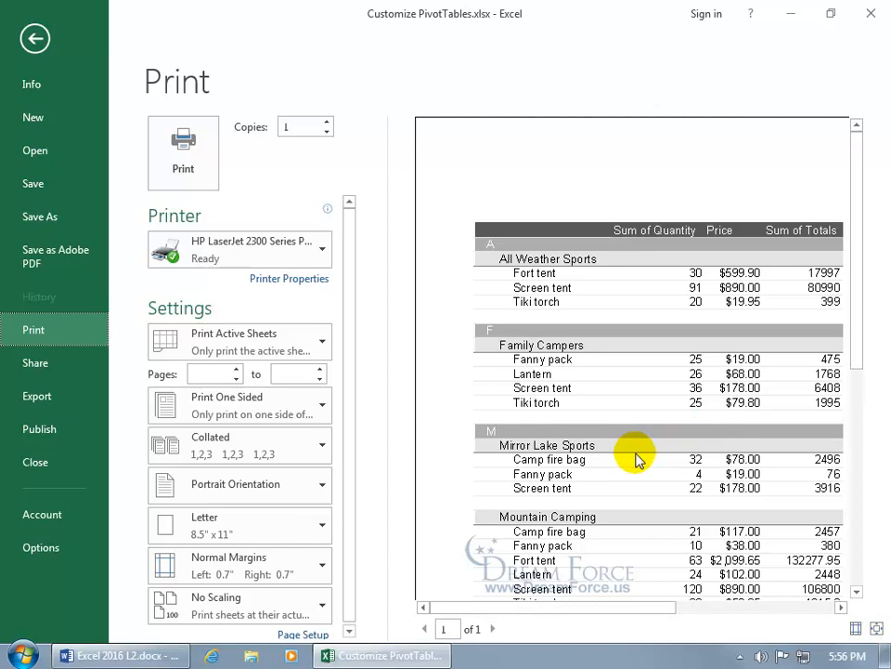
pyautogui.click(35, 38)
# - Enter a formula in F19 that references the Family Campers Fanny pack total in D13
pyautogui.click(453, 462)
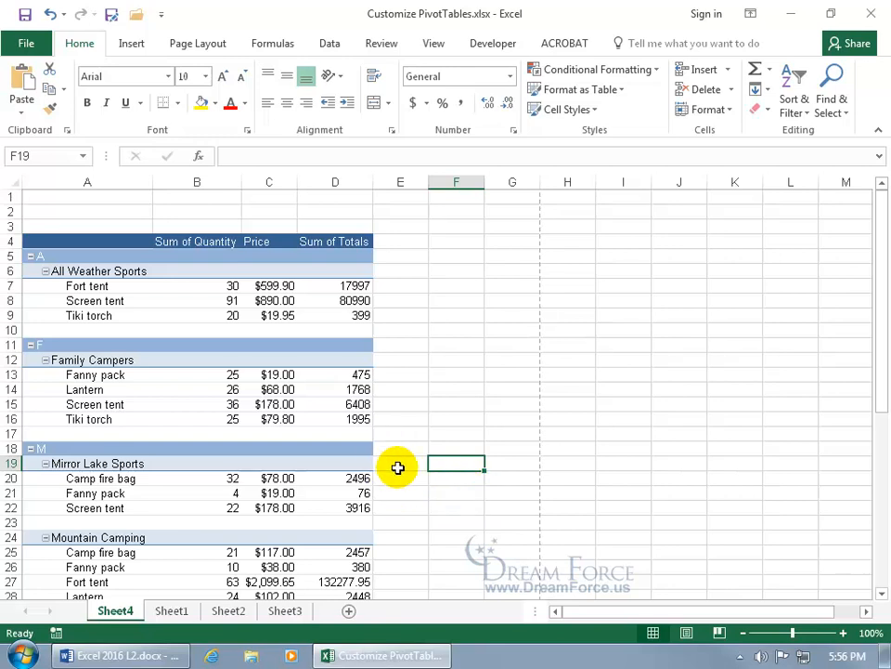
pyautogui.write('=')
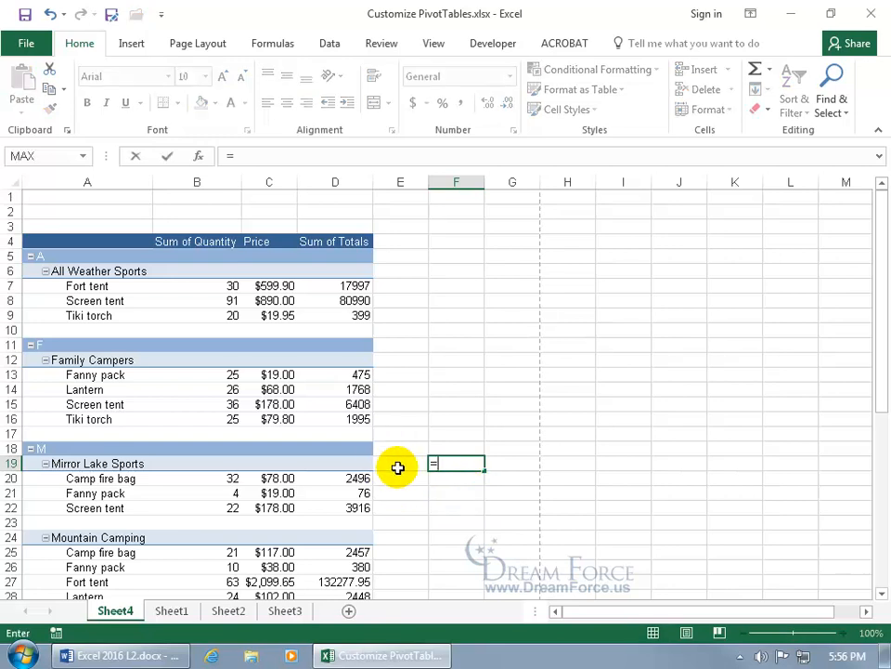
pyautogui.click(352, 375)
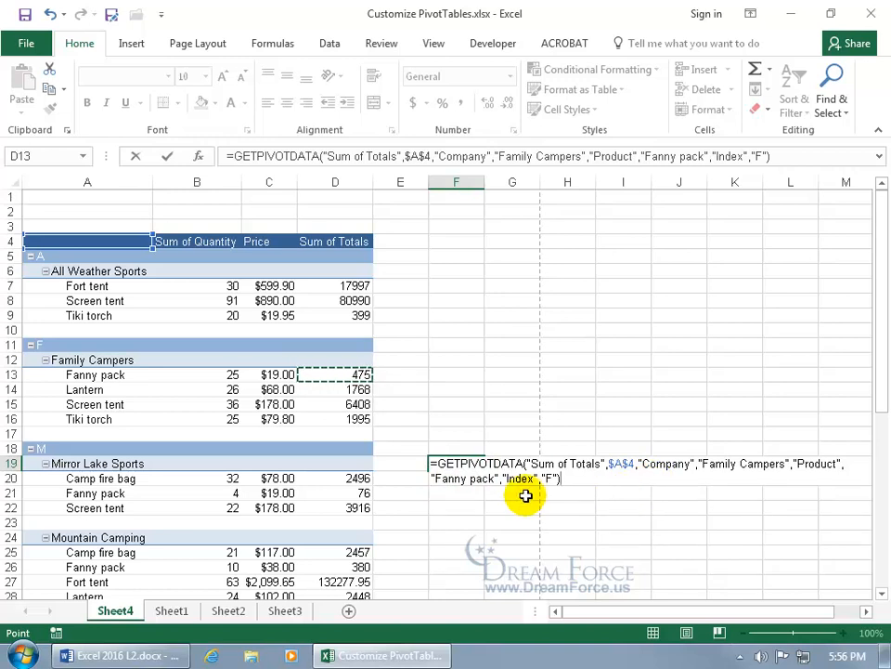
pyautogui.press('Return')
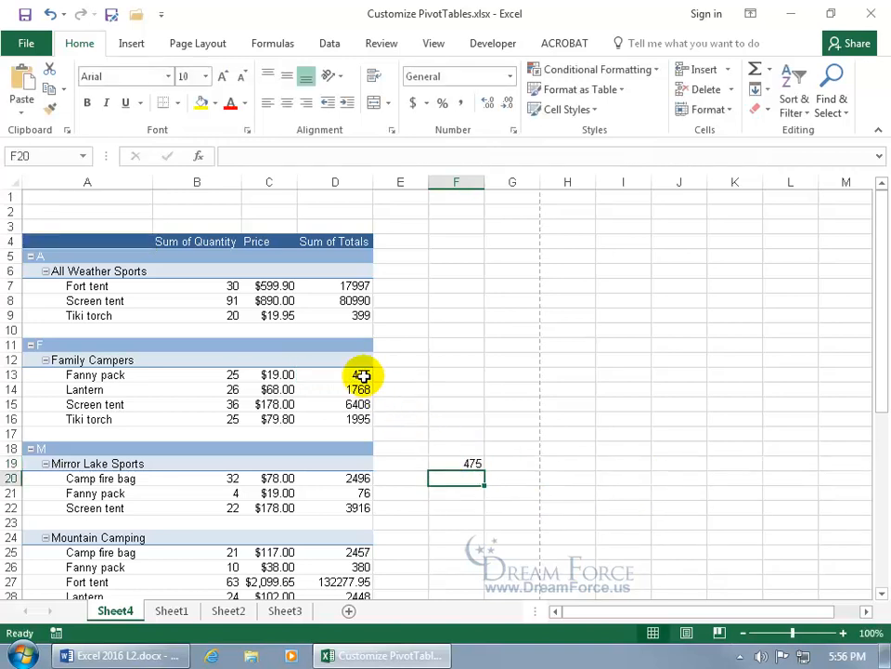
pyautogui.moveTo(362, 374)
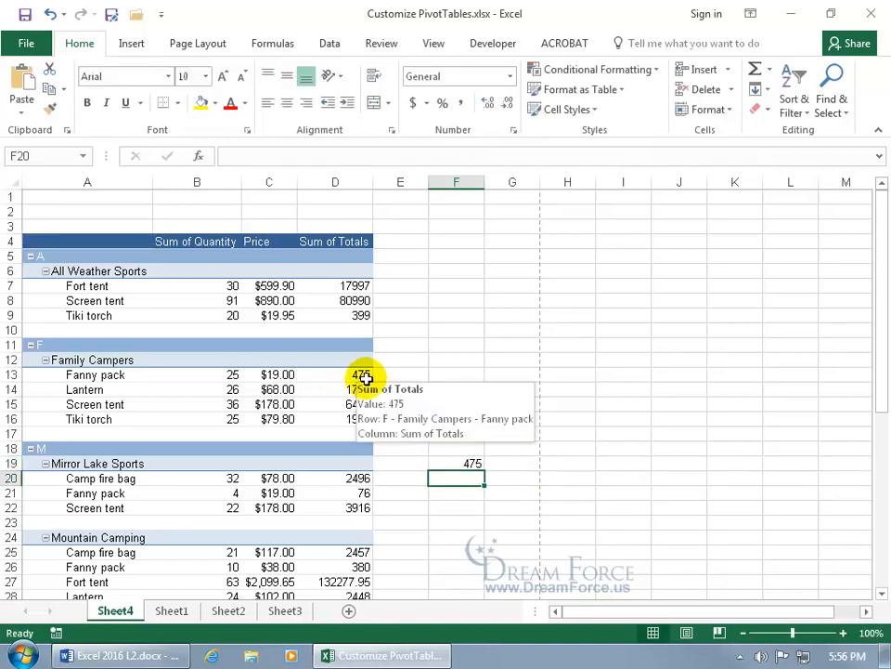
pyautogui.click(454, 447)
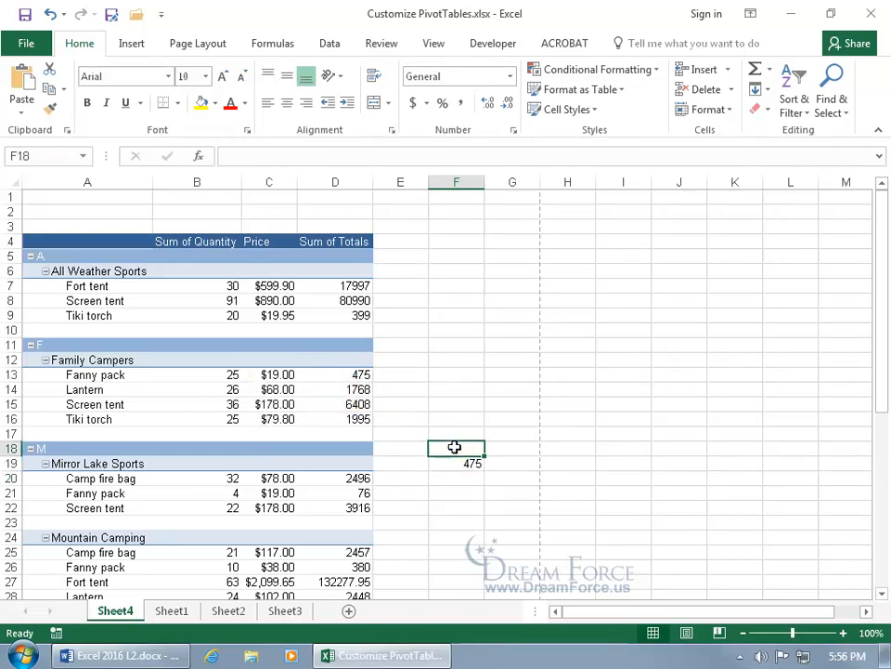
pyautogui.click(454, 447)
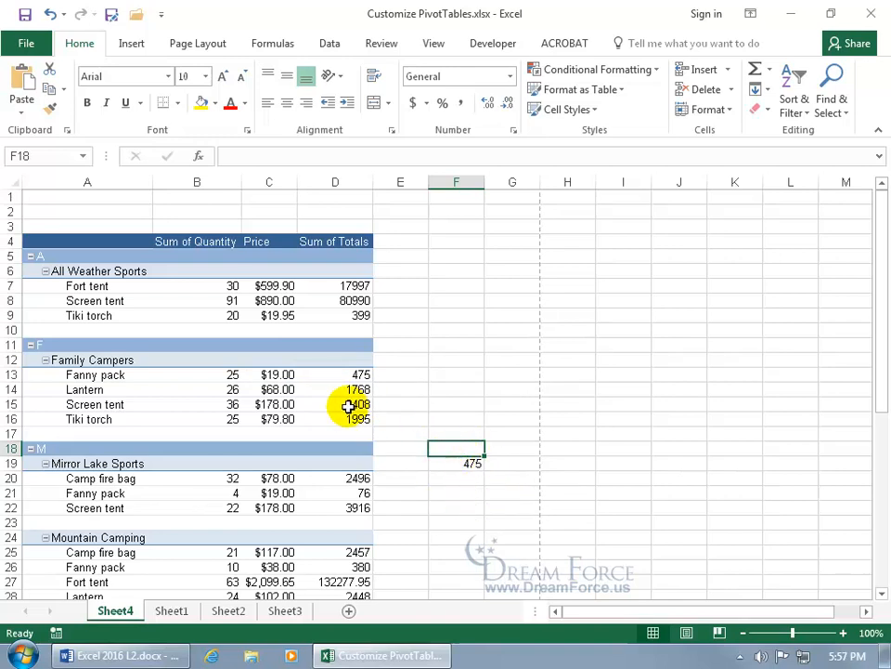
pyautogui.moveTo(369, 406)
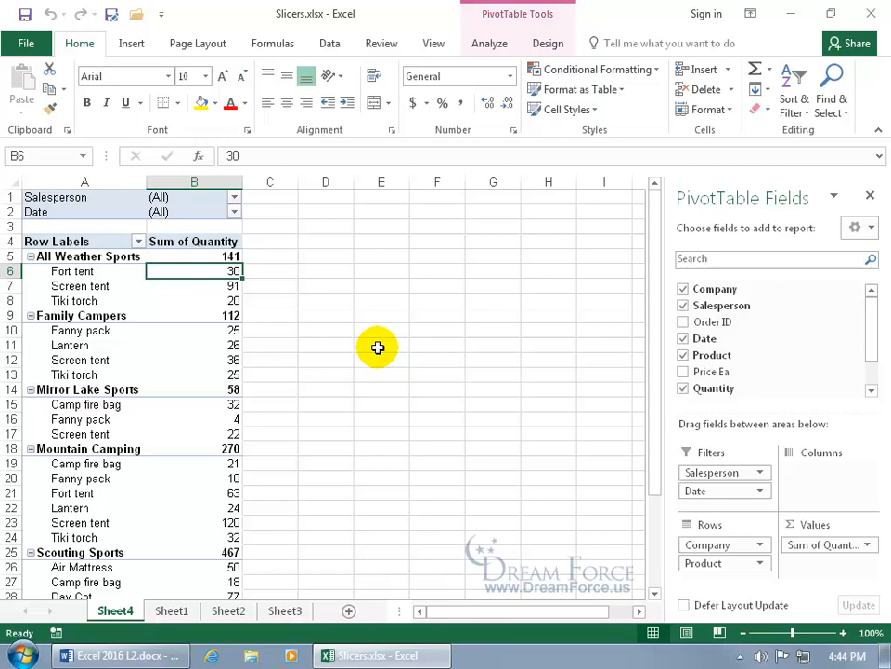
# - Filter the pivot table in Slicers.xlsx to only the first salesperson in the list
pyautogui.click(236, 200)
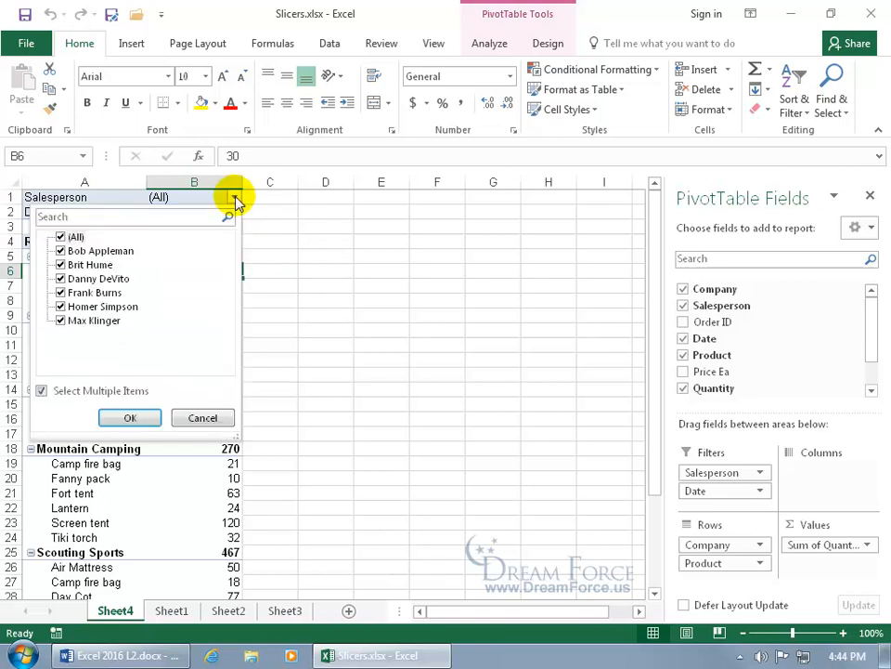
pyautogui.click(62, 238)
pyautogui.click(61, 250)
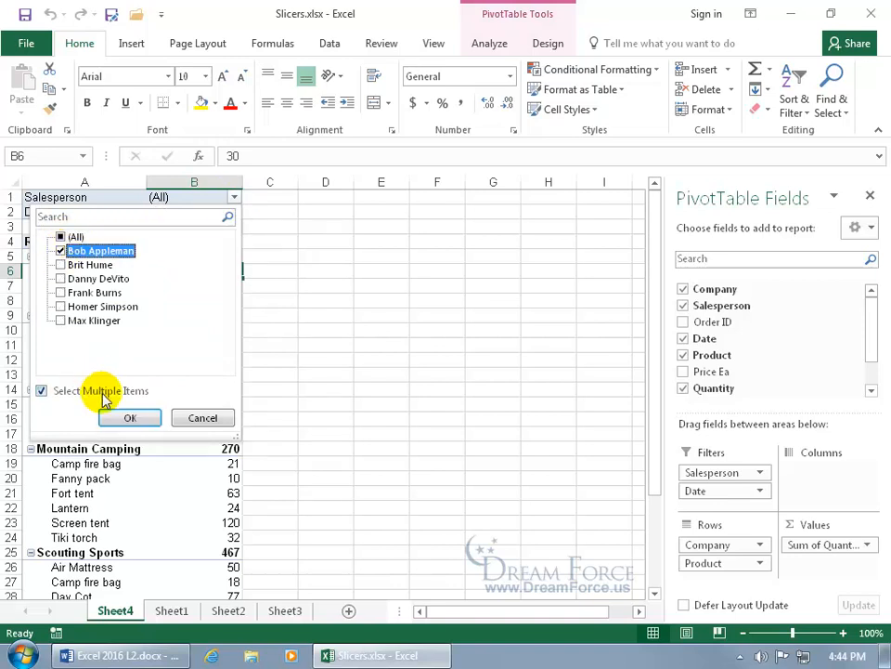
pyautogui.click(128, 416)
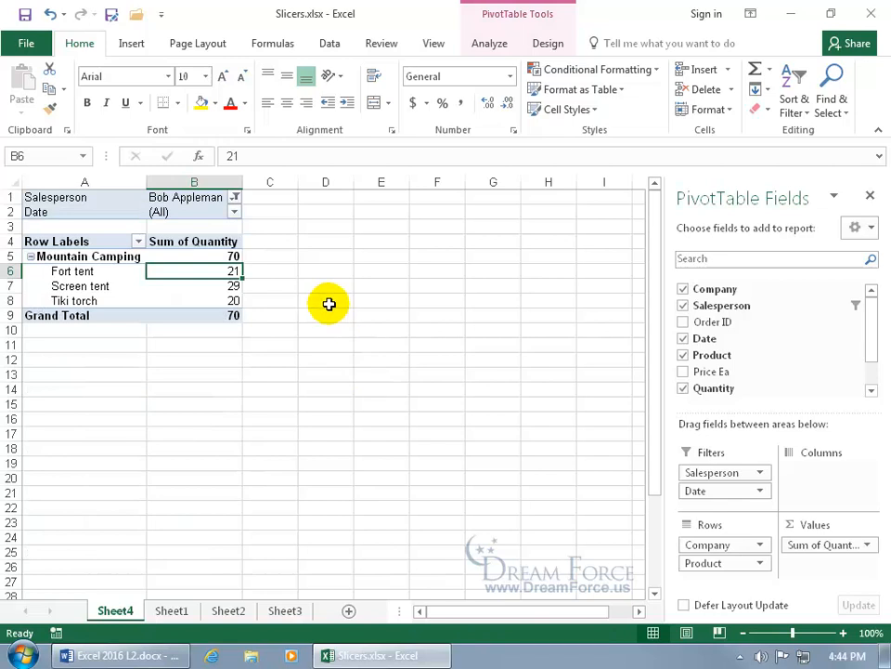
# - Reset the Salesperson filter to show all salespeople
pyautogui.click(235, 197)
pyautogui.click(60, 237)
pyautogui.click(130, 418)
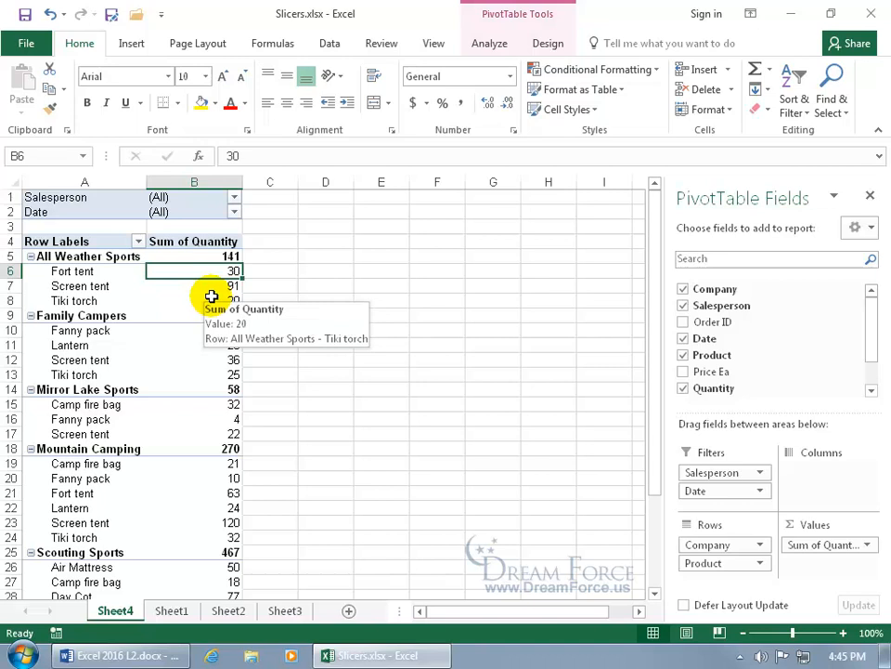
pyautogui.click(135, 47)
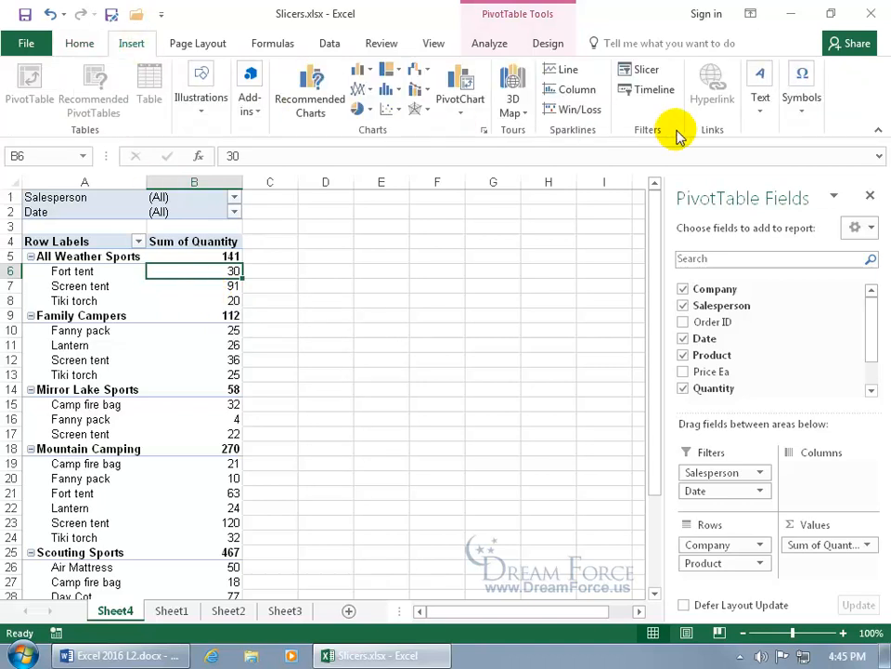
pyautogui.click(648, 72)
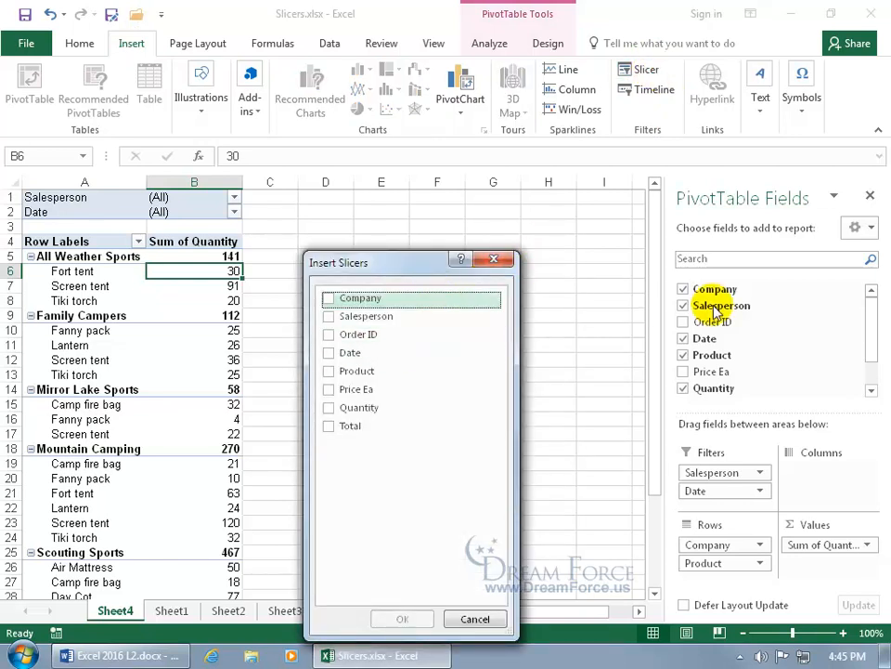
pyautogui.click(496, 260)
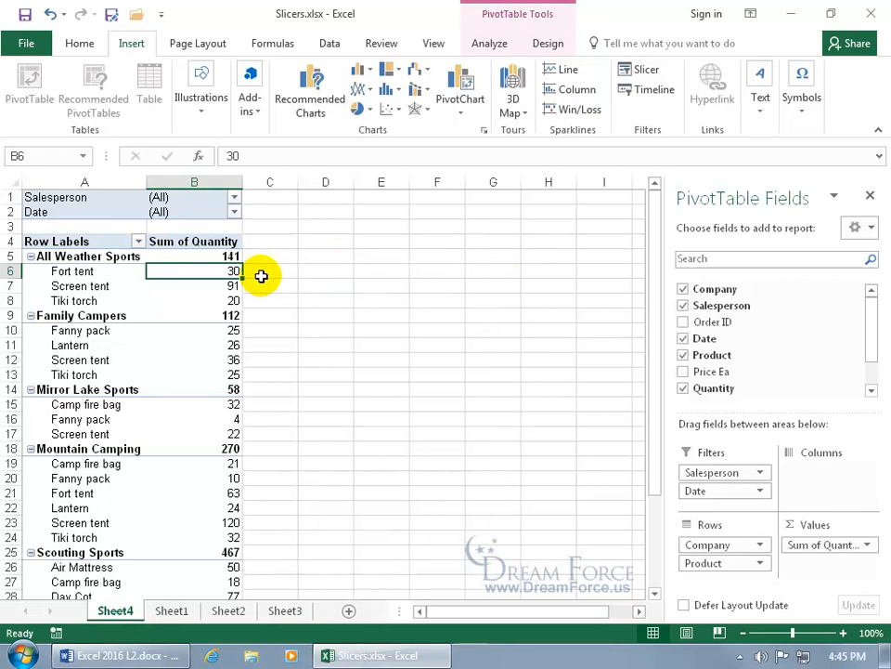
# - Insert slicers for the Salesperson, Product and Quantity fields of the pivot table
pyautogui.click(490, 49)
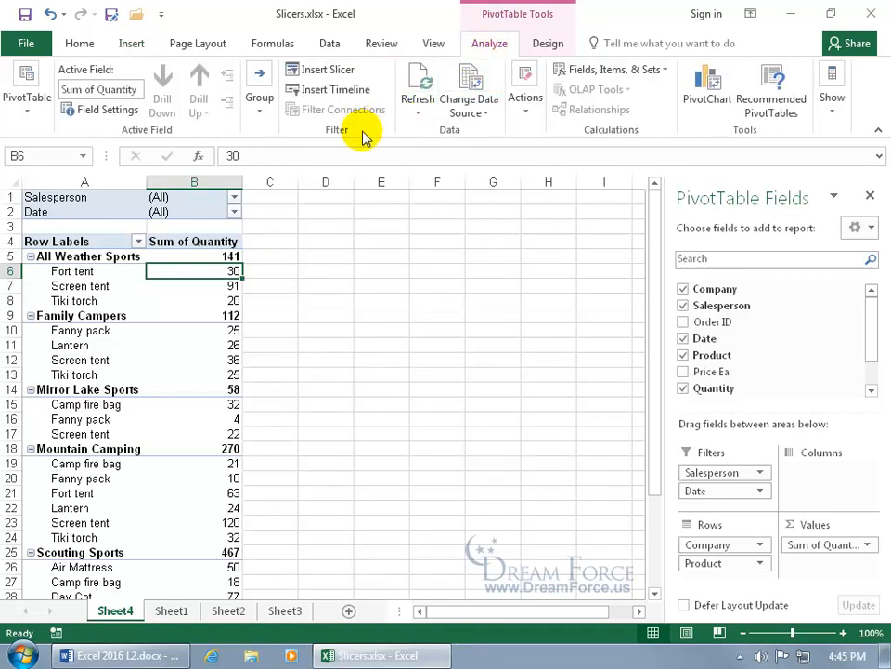
pyautogui.click(340, 73)
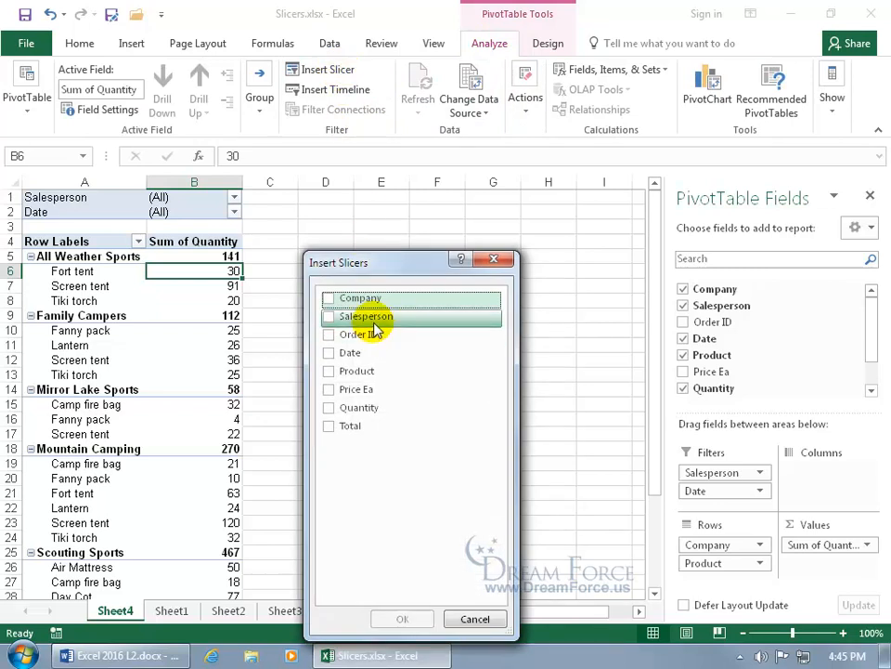
pyautogui.click(330, 318)
pyautogui.click(331, 371)
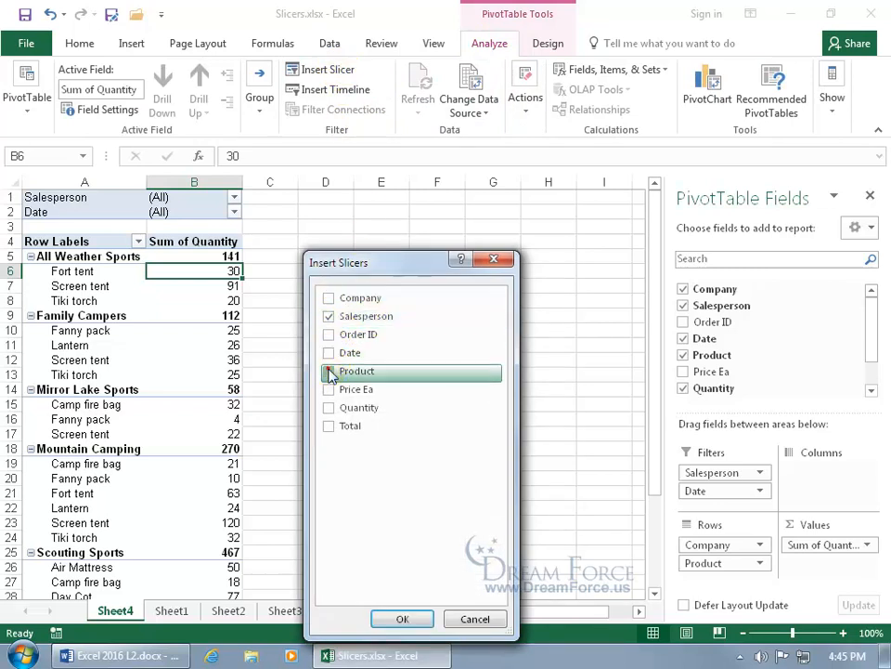
pyautogui.click(330, 410)
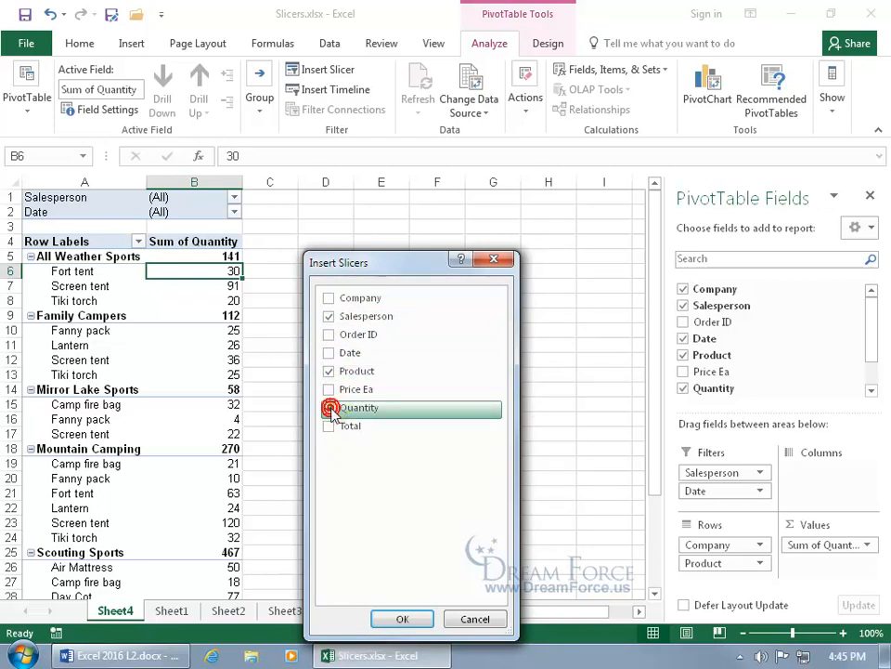
pyautogui.click(405, 619)
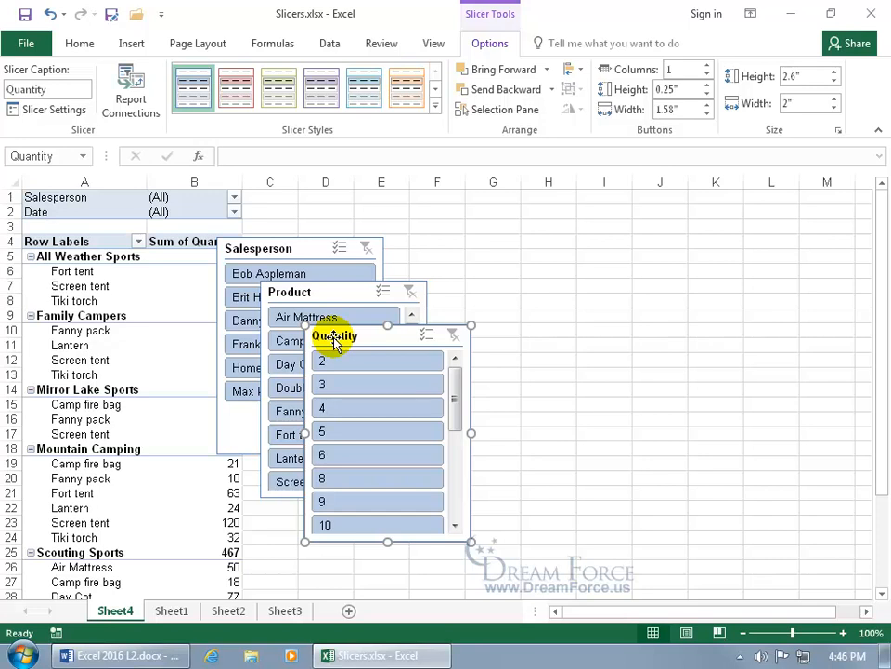
# - Spread the Salesperson, Product and Quantity slicers side by side in the empty columns beside the pivot table, without overlap
pyautogui.moveTo(336, 342); pyautogui.dragTo(698, 312)
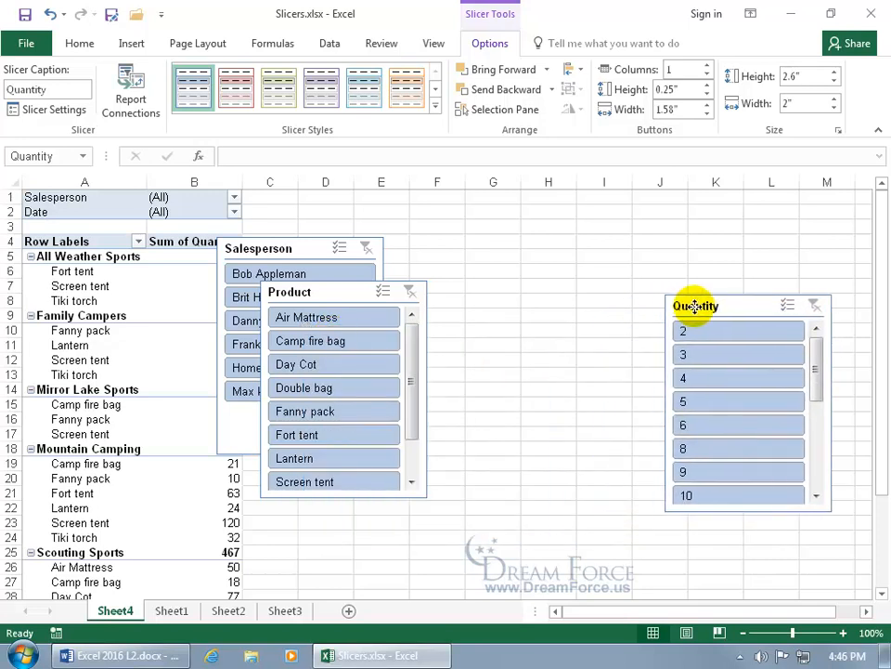
pyautogui.moveTo(316, 294); pyautogui.dragTo(527, 298)
pyautogui.moveTo(321, 247); pyautogui.dragTo(357, 289)
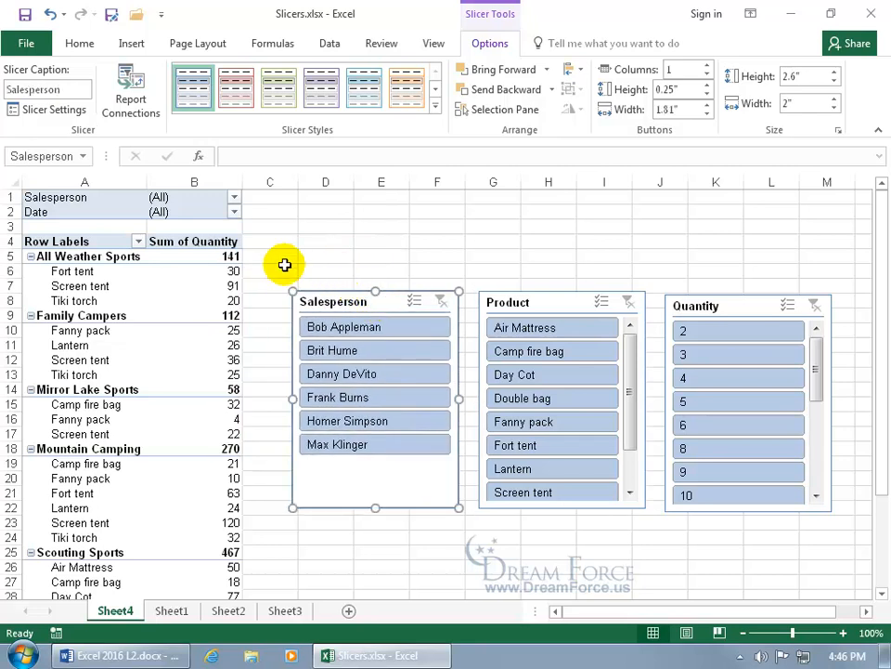
# - Filter the pivot table to the first salesperson with the Salesperson slicer, and reset the Salesperson report filter to (All)
pyautogui.click(330, 336)
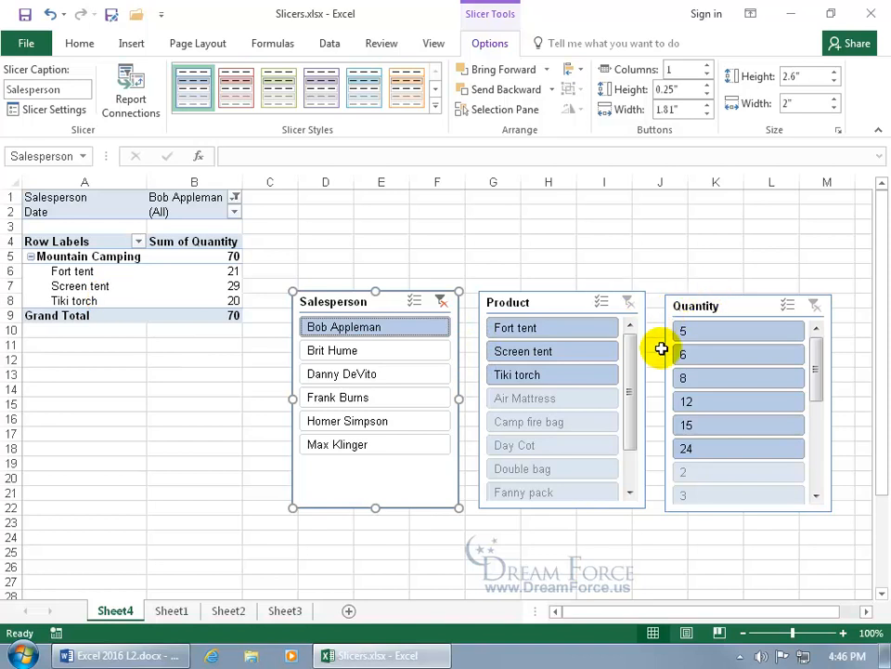
pyautogui.click(234, 197)
pyautogui.click(57, 237)
pyautogui.click(118, 420)
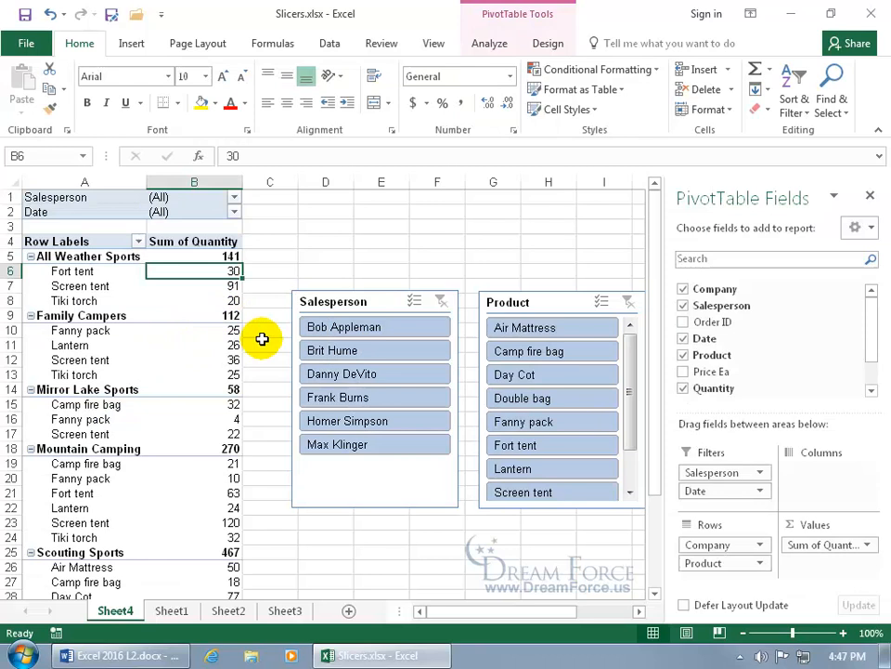
# - Hide the PivotTable Fields pane, and try filtering by the first salesperson in the slicer before clearing that slicer filter
pyautogui.click(871, 198)
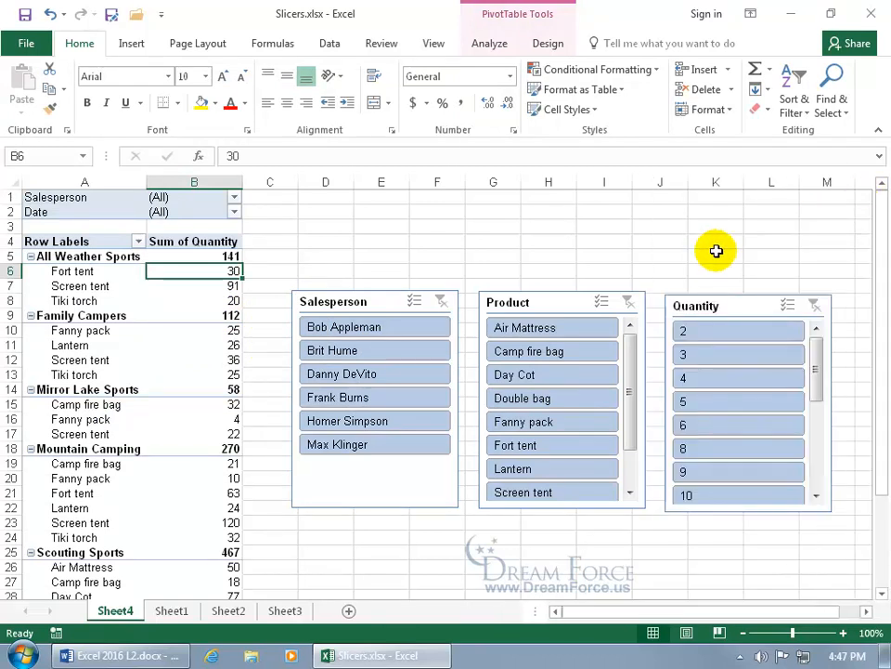
pyautogui.click(361, 328)
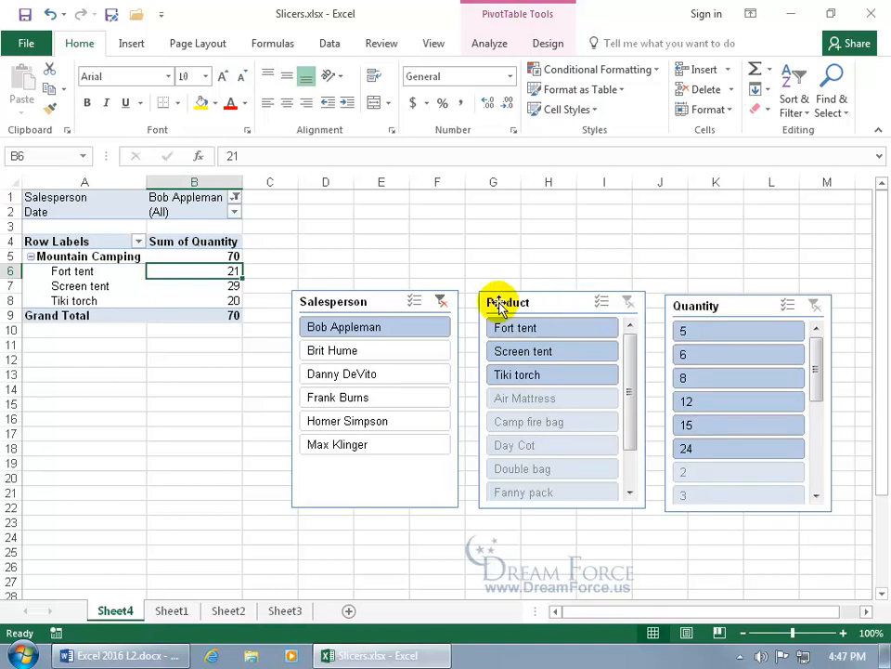
pyautogui.click(440, 302)
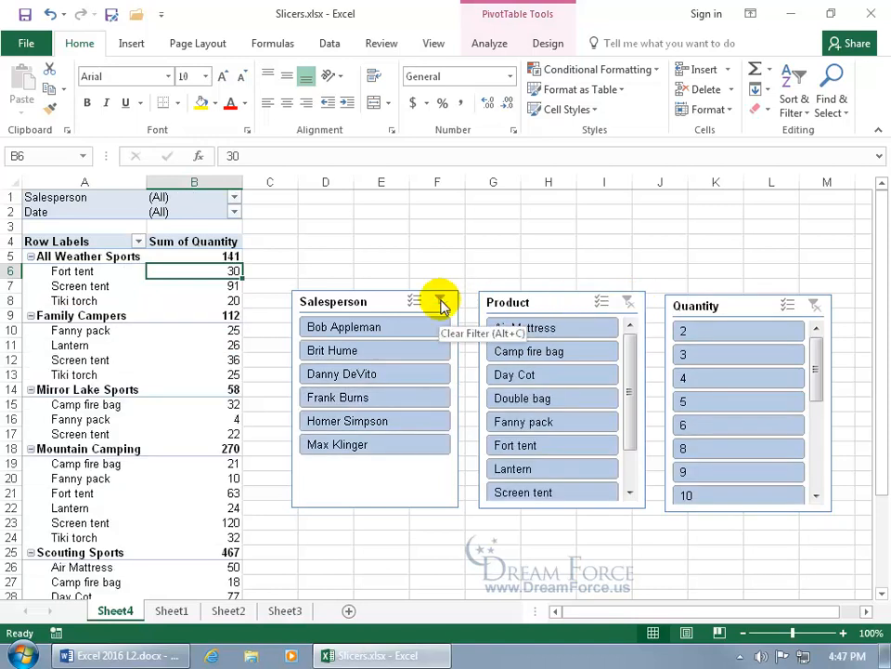
# - Filter the pivot table to the first, third and fifth salespeople together in the Salesperson slicer
pyautogui.click(407, 327)
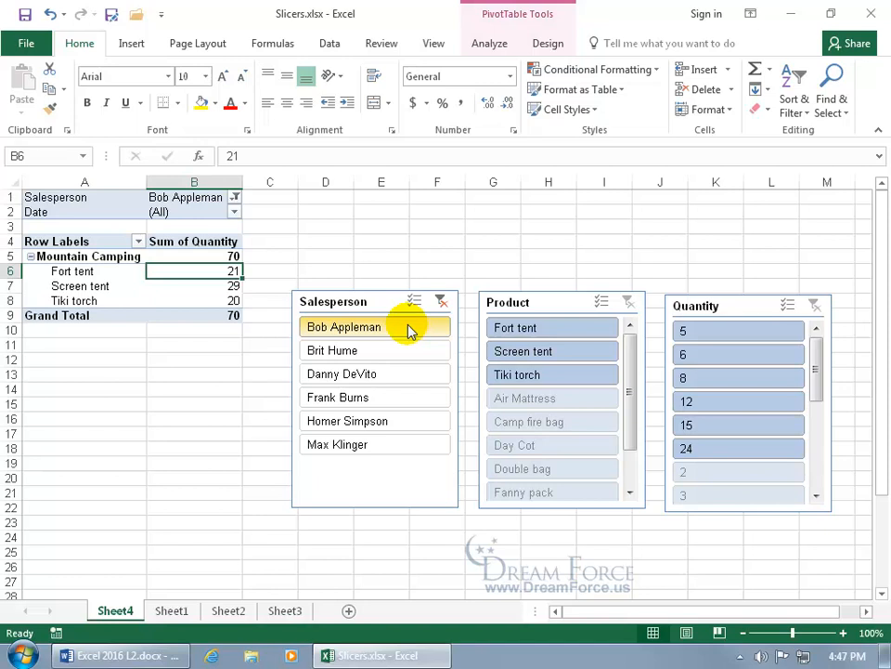
pyautogui.keyDown('ctrl'); pyautogui.click(354, 376); pyautogui.keyUp('ctrl')
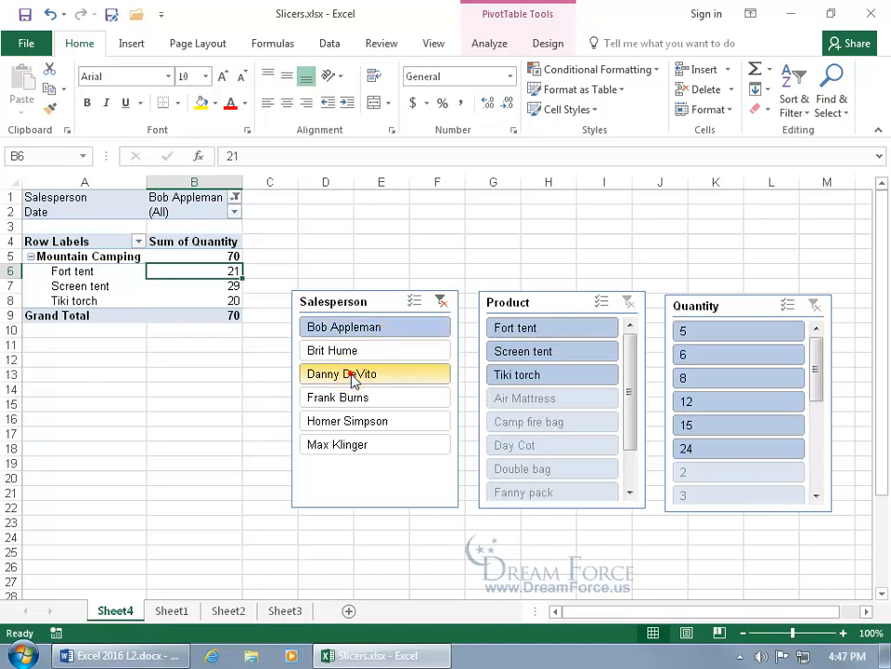
pyautogui.keyDown('ctrl'); pyautogui.click(352, 420); pyautogui.keyUp('ctrl')
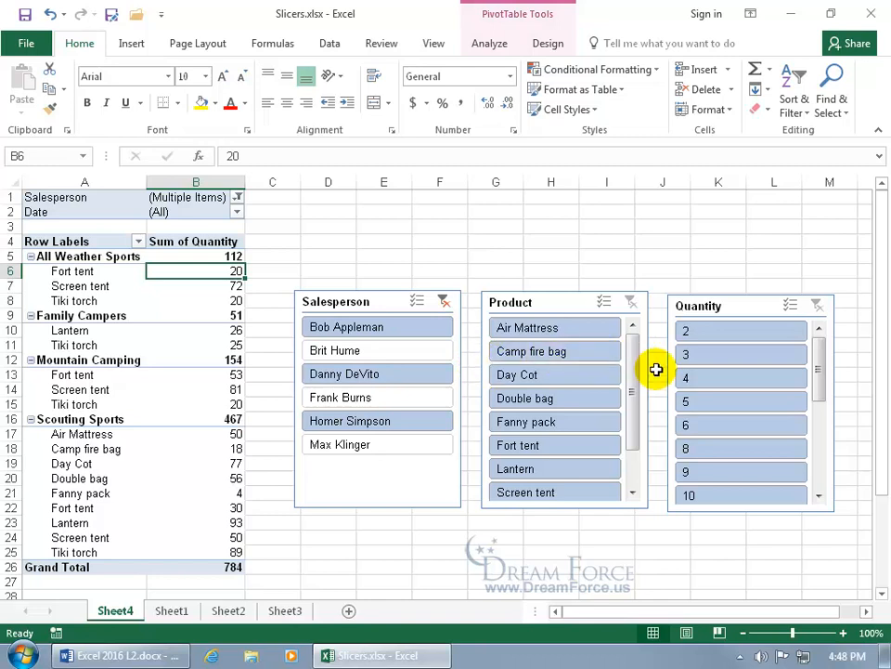
# - Filter the slicers to only the second salesperson in the list and the product Camp fire bag
pyautogui.click(406, 353)
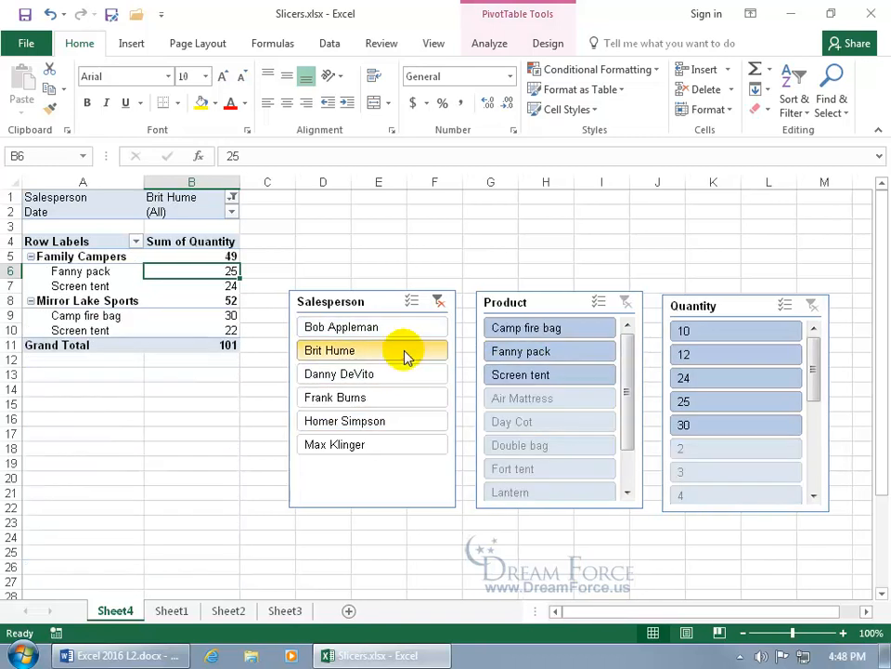
pyautogui.click(509, 335)
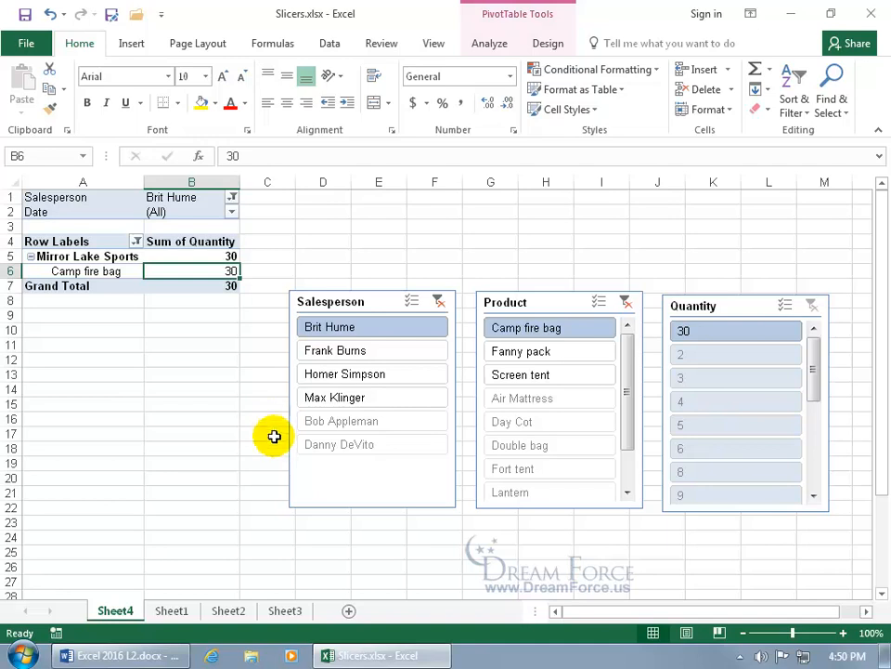
# - Examine the products sold in Sheet1 B29:E34 and B35:E42 by the two salespeople dimmed in the slicer, and return to Sheet4
pyautogui.click(181, 610)
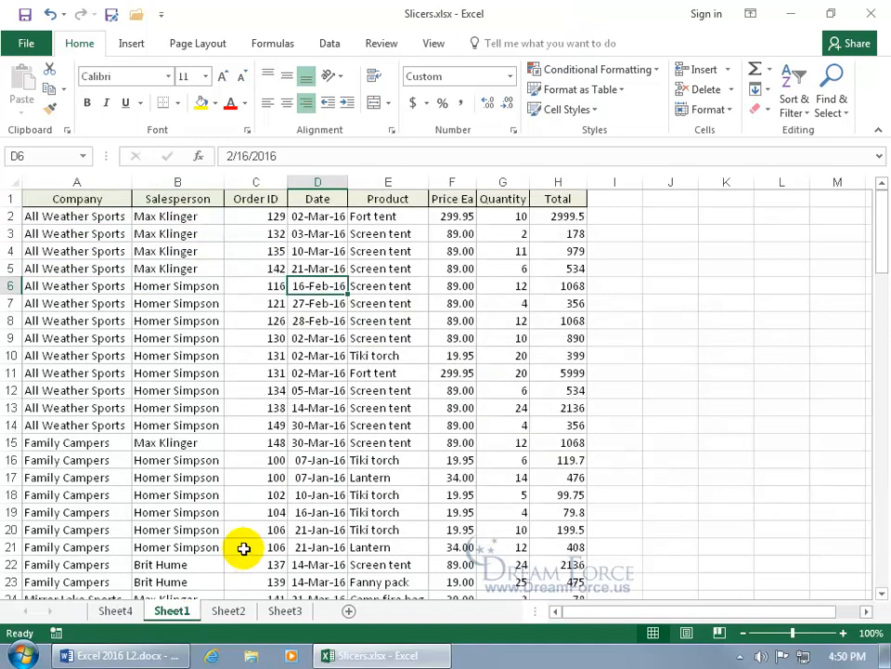
pyautogui.scroll(-3, 253, 522)
pyautogui.scroll(-3, 252, 523)
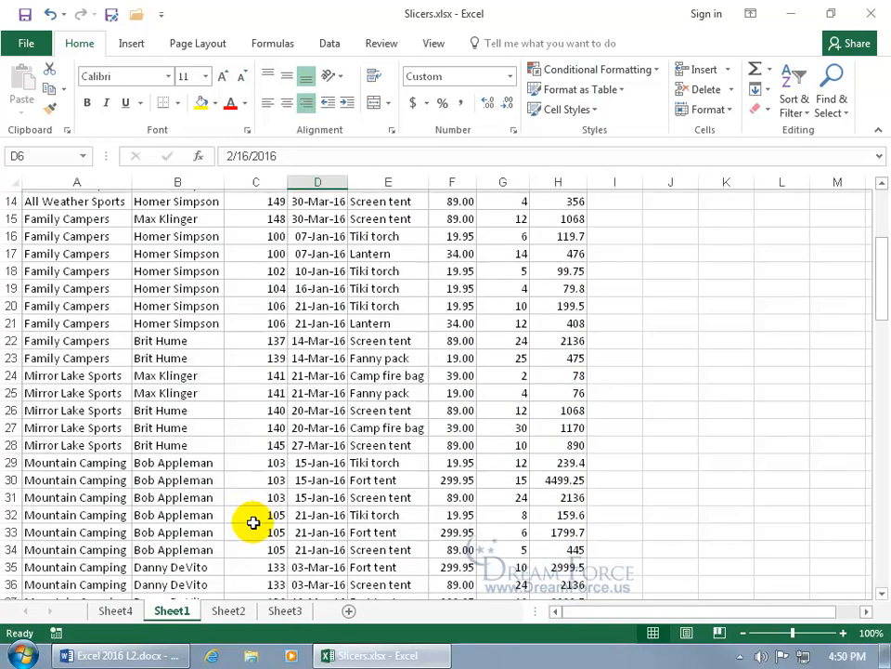
pyautogui.moveTo(205, 430); pyautogui.dragTo(372, 507)
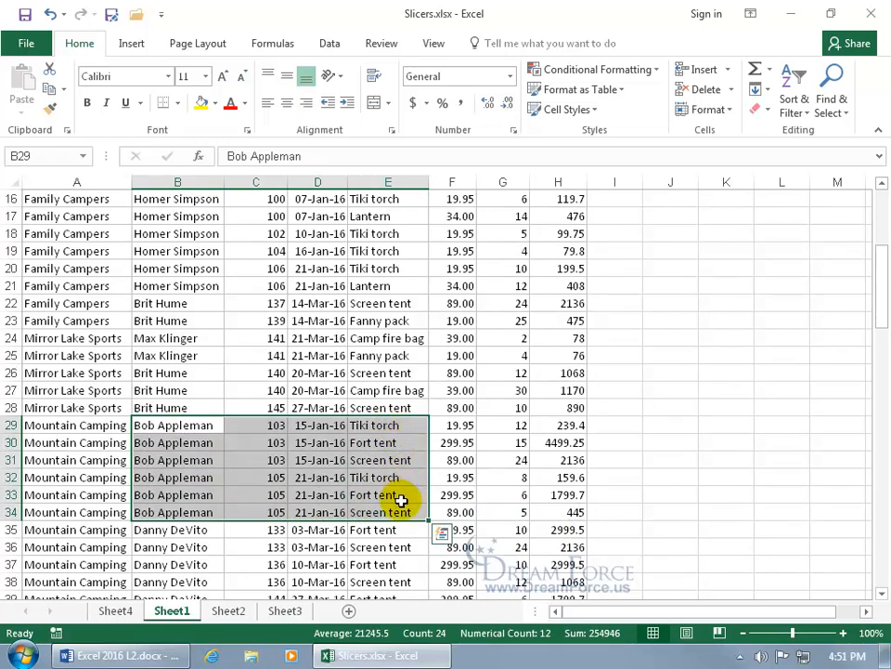
pyautogui.scroll(-2, 400, 501)
pyautogui.moveTo(211, 425); pyautogui.dragTo(373, 538)
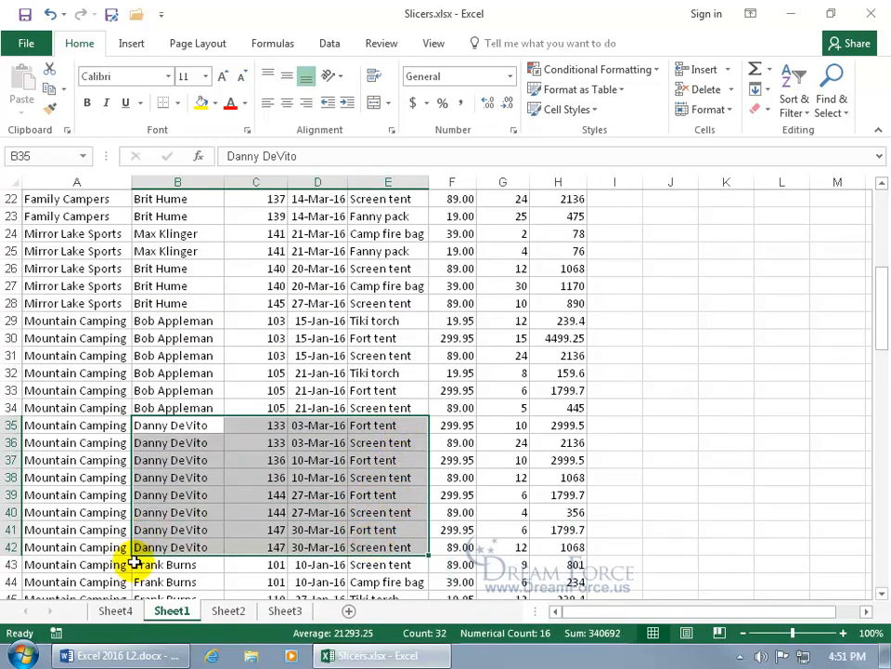
pyautogui.click(119, 611)
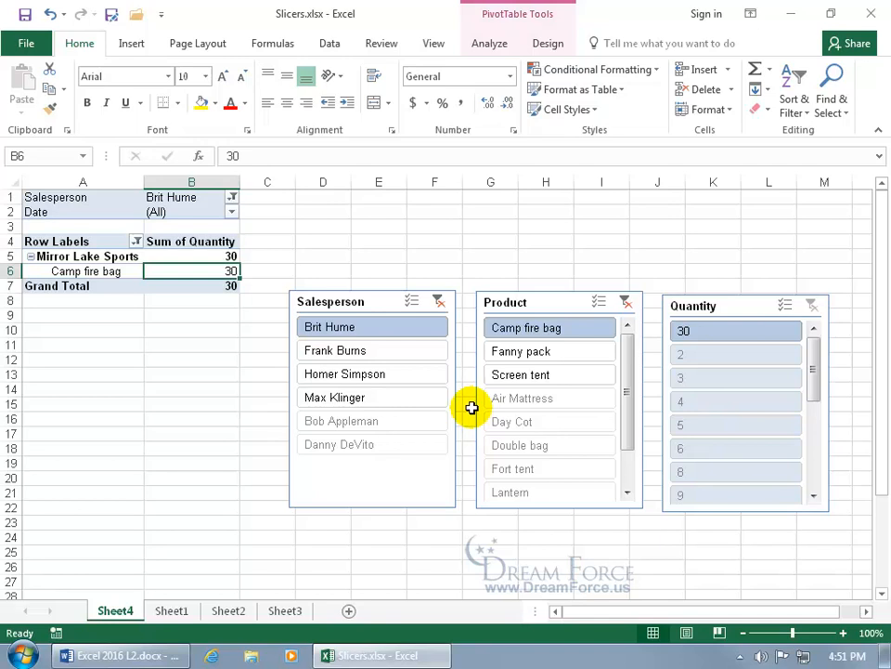
# - Examine the filtered salesperson's Sheet1 orders, including B26:E28, look through the remaining records, and return to Sheet4
pyautogui.click(172, 610)
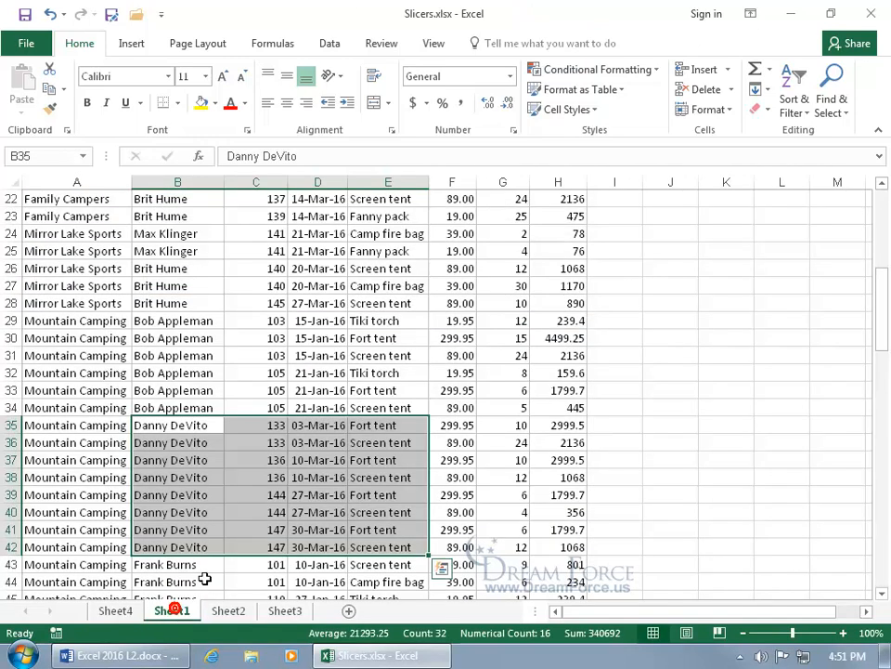
pyautogui.scroll(3, 151, 493)
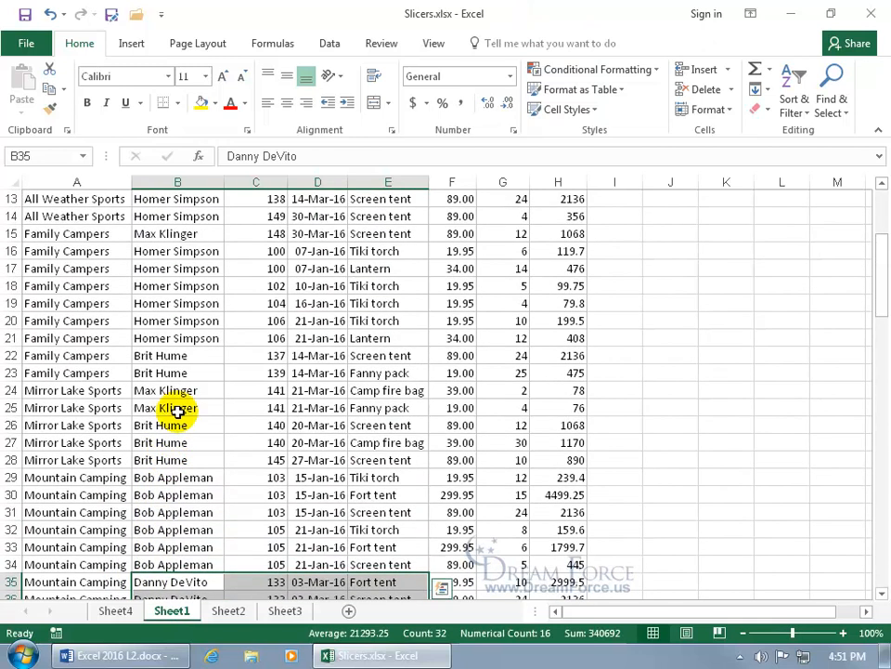
pyautogui.click(182, 360)
pyautogui.moveTo(186, 365); pyautogui.dragTo(390, 362)
pyautogui.moveTo(175, 424); pyautogui.dragTo(391, 448)
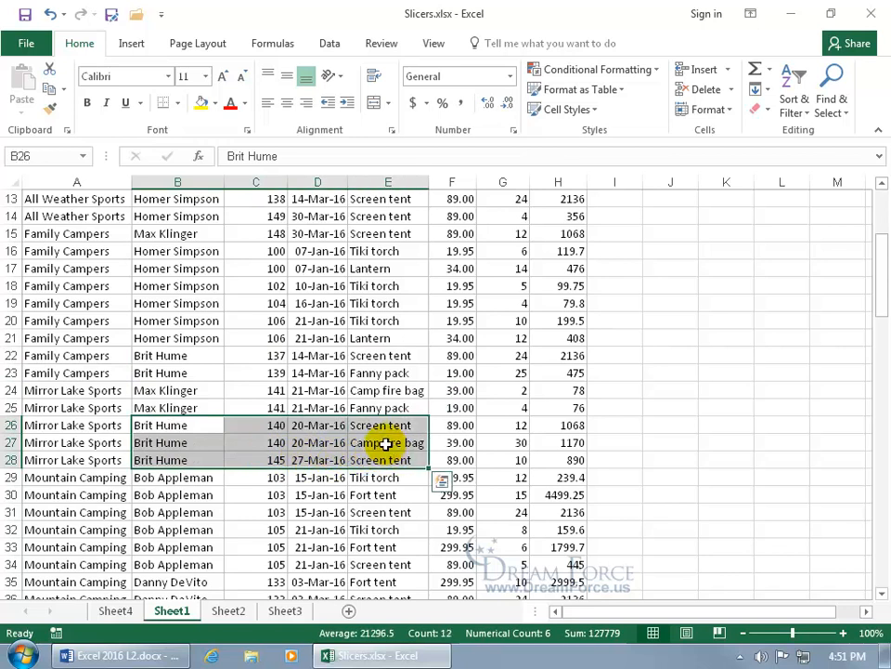
pyautogui.scroll(-10, 386, 442)
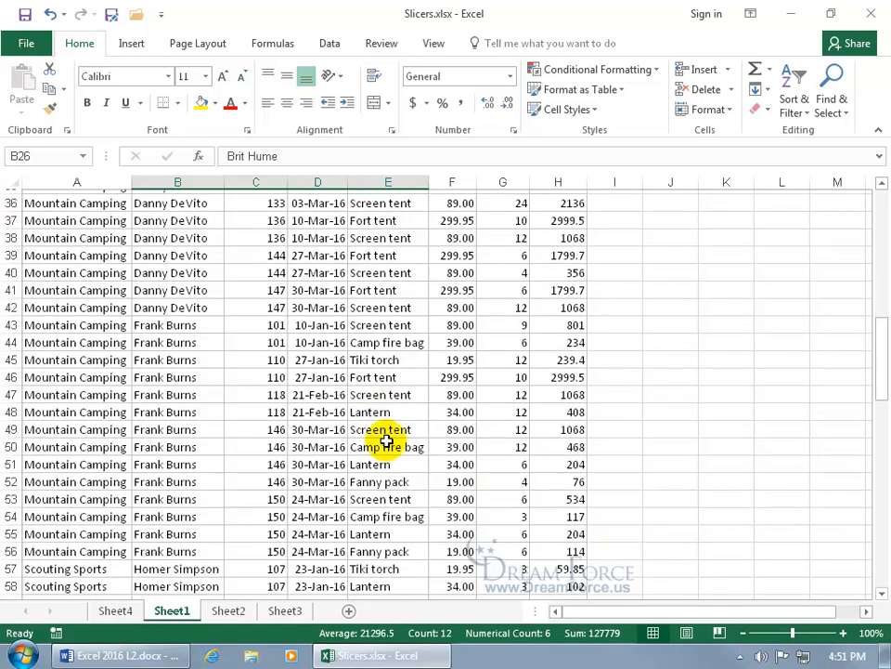
pyautogui.scroll(-13, 386, 442)
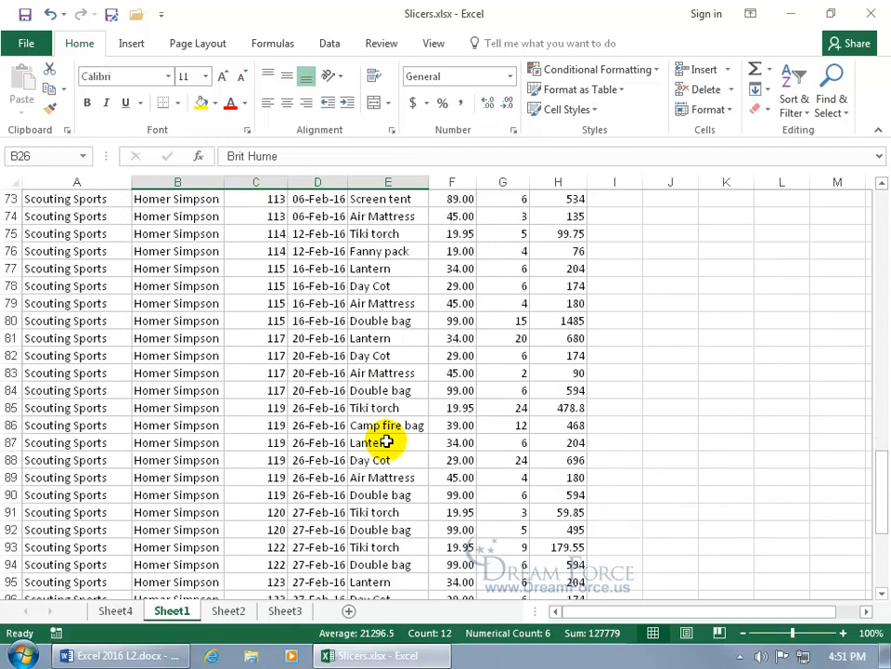
pyautogui.scroll(-5, 386, 442)
pyautogui.scroll(20, 387, 442)
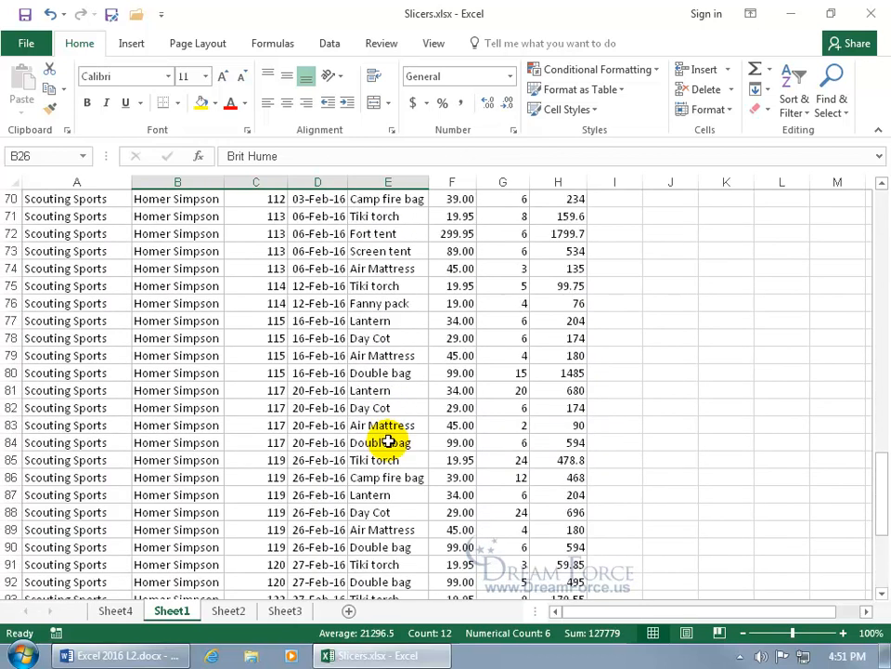
pyautogui.scroll(12, 386, 442)
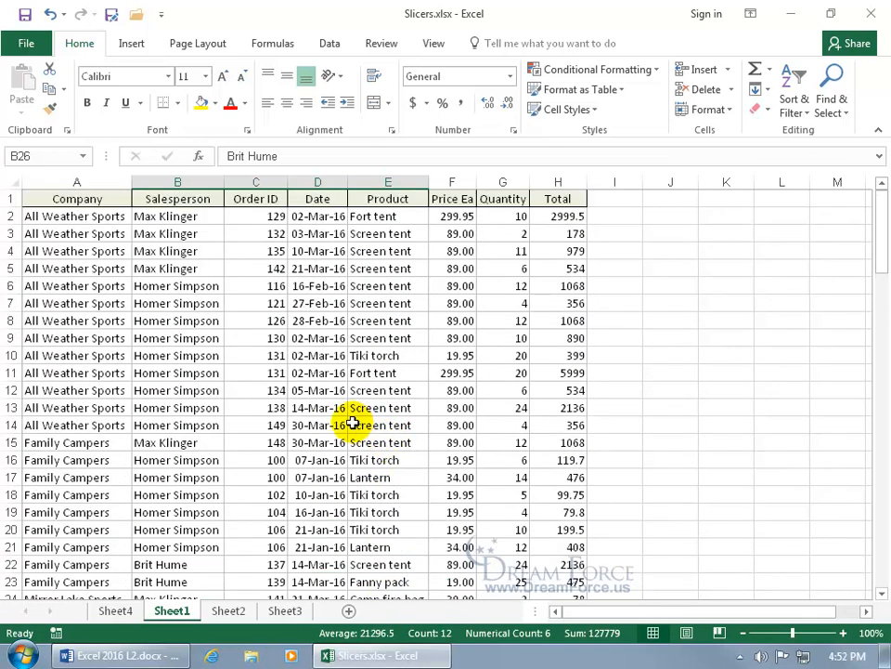
pyautogui.click(115, 610)
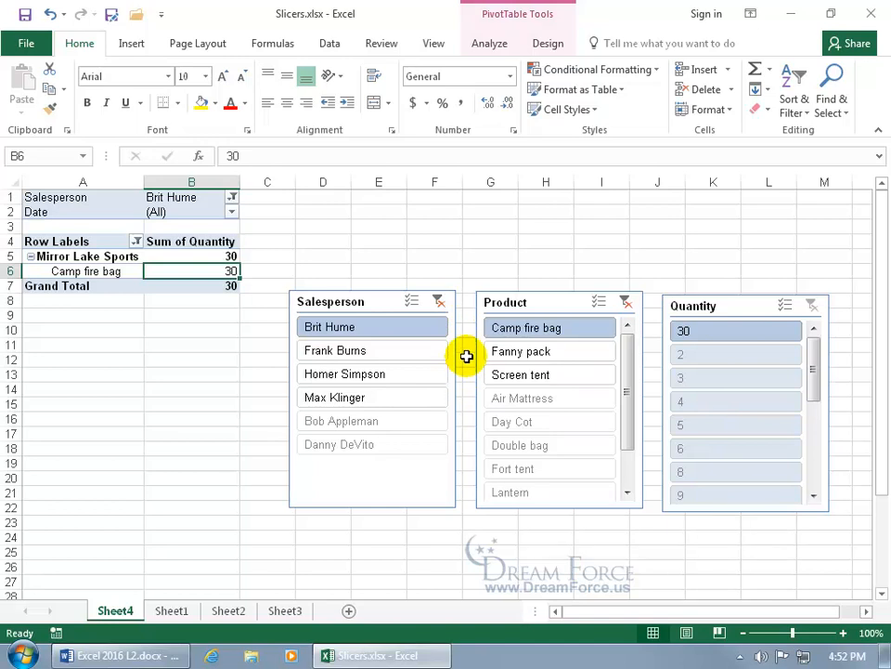
# - Clear the Salesperson slicer filter, add Screen tent to the Product slicer selection, and narrow it to Screen tent only
pyautogui.click(440, 303)
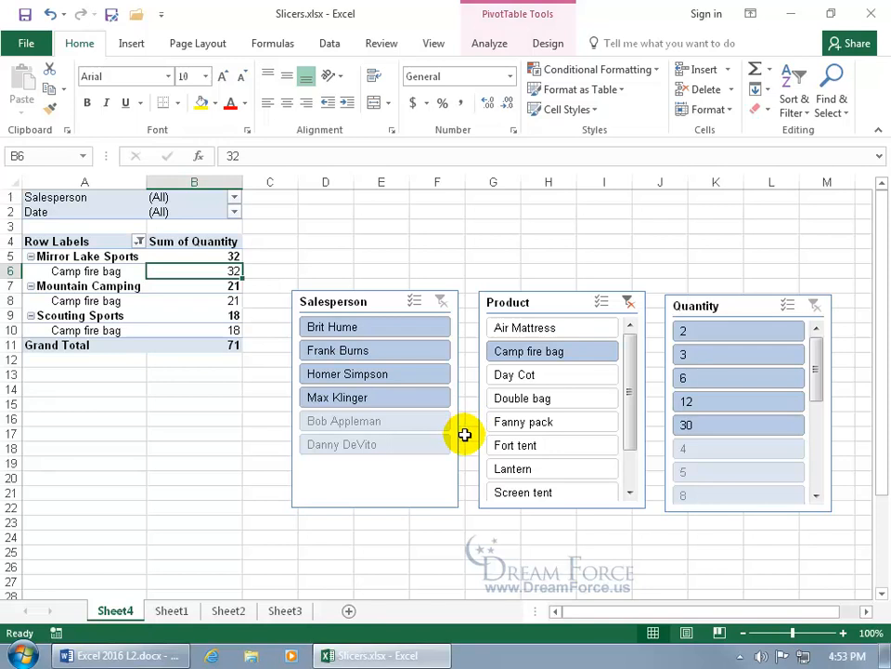
pyautogui.keyDown('ctrl'); pyautogui.click(526, 494); pyautogui.keyUp('ctrl')
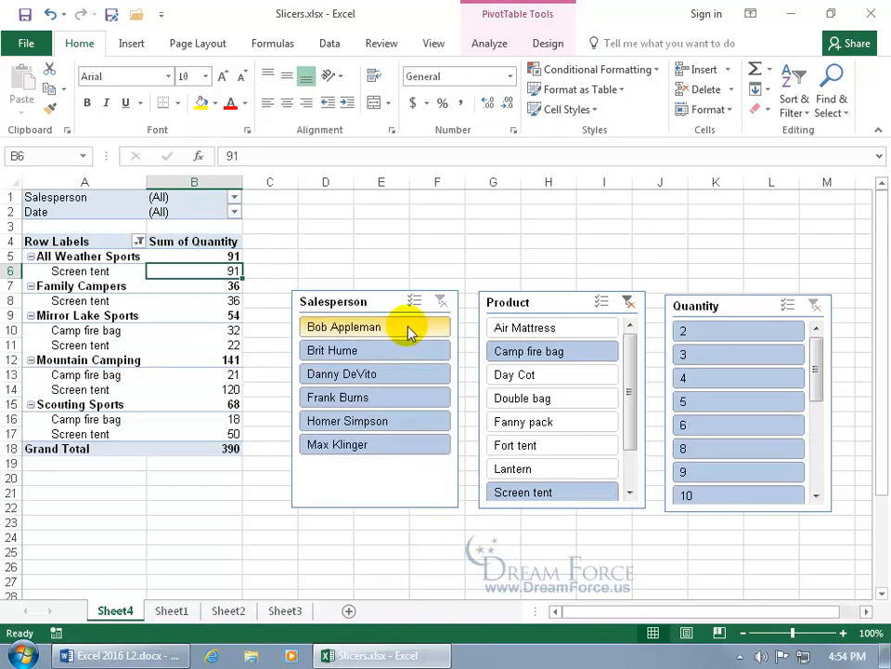
pyautogui.click(534, 497)
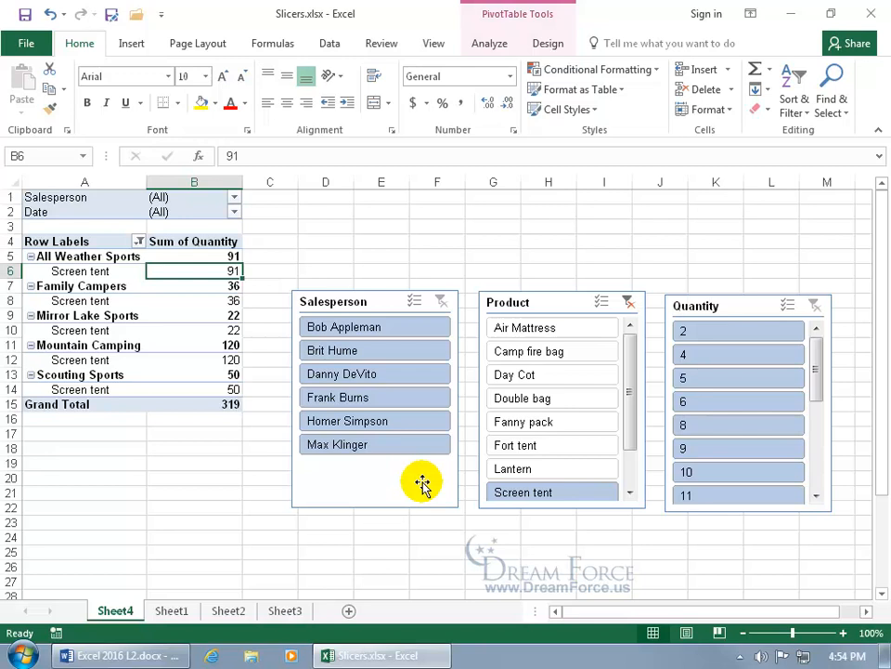
# - Apply the light green slicer style to the Product slicer
pyautogui.click(546, 303)
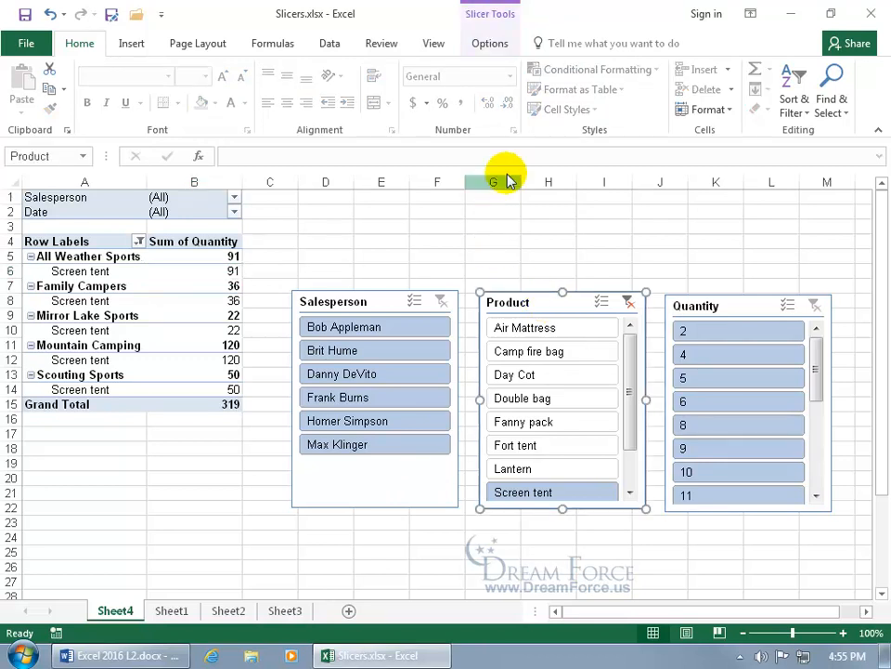
pyautogui.click(491, 46)
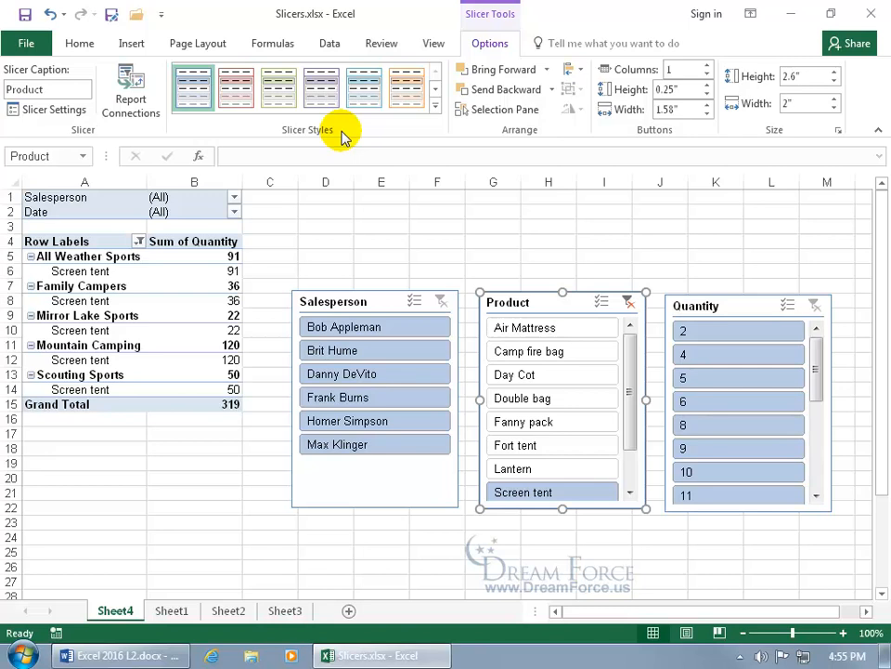
pyautogui.click(435, 106)
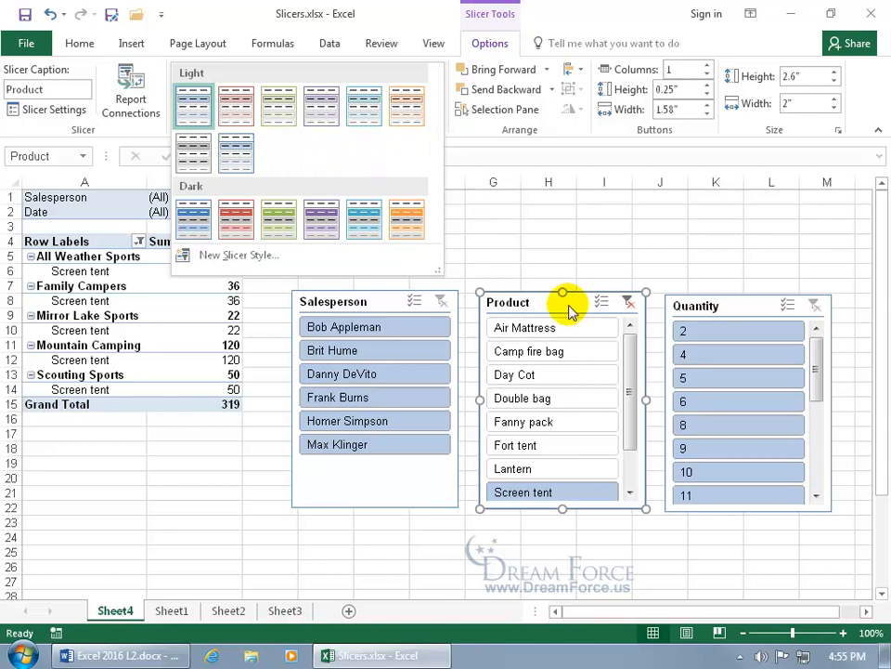
pyautogui.click(283, 108)
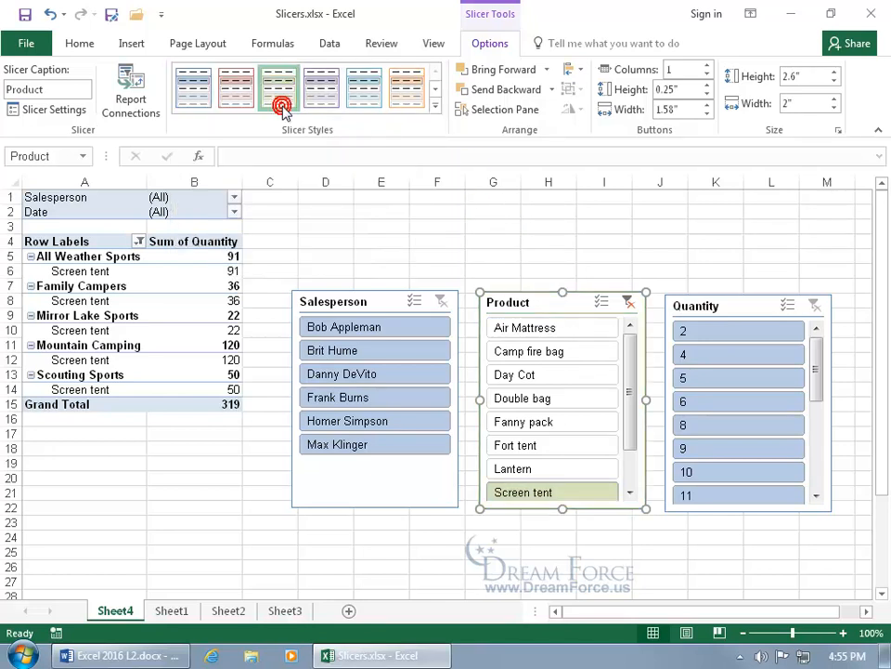
# - Apply the light red style to the Salesperson slicer and the light orange style to the Quantity slicer
pyautogui.click(369, 302)
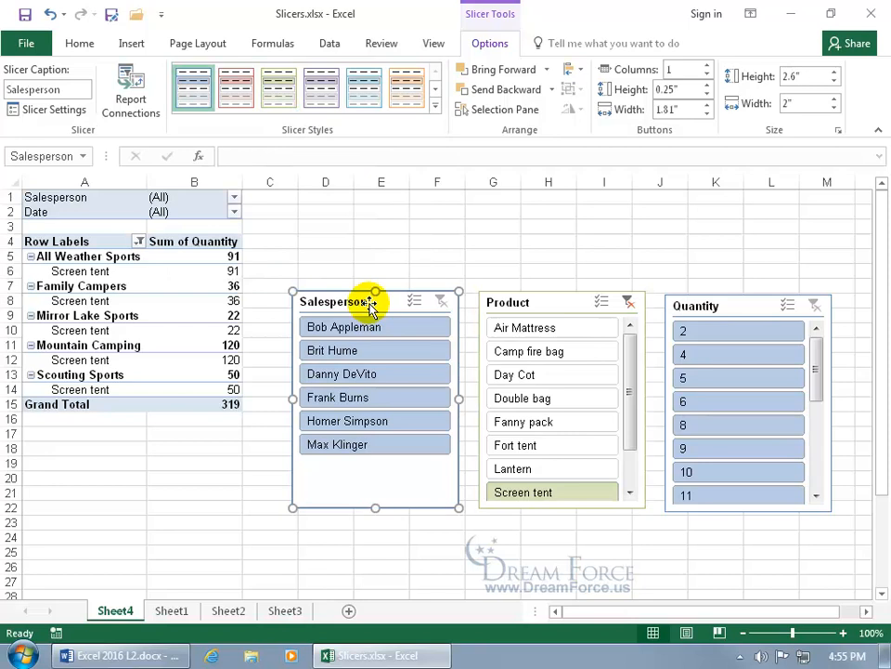
pyautogui.click(236, 88)
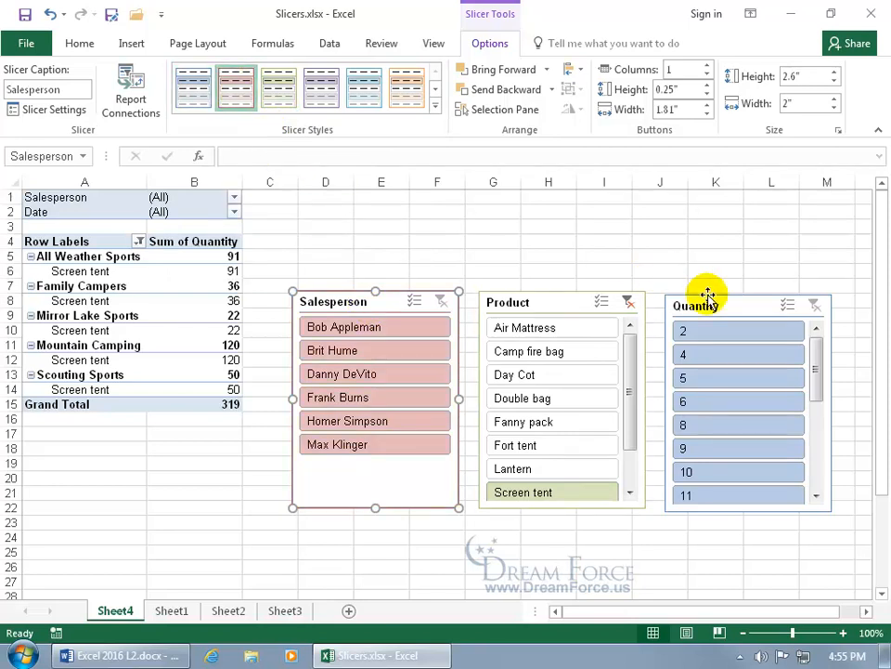
pyautogui.click(733, 306)
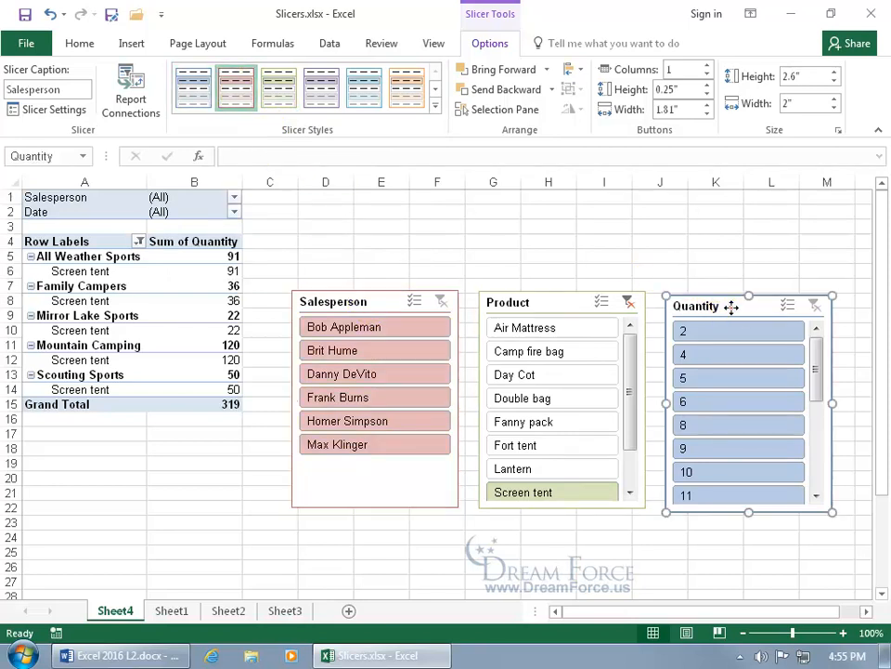
pyautogui.click(407, 85)
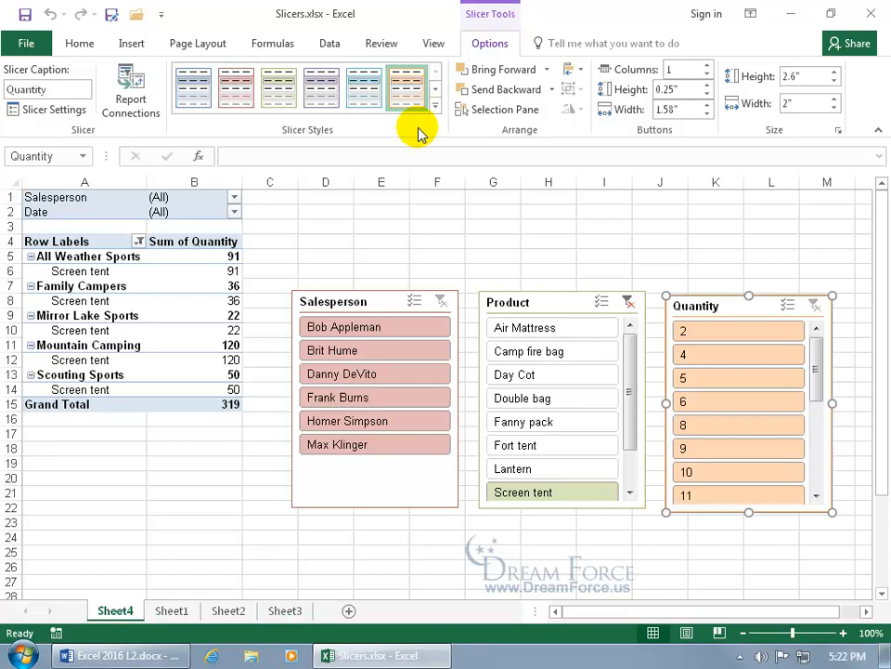
# - Rename the Sheet1 worksheet as Database
pyautogui.click(173, 612)
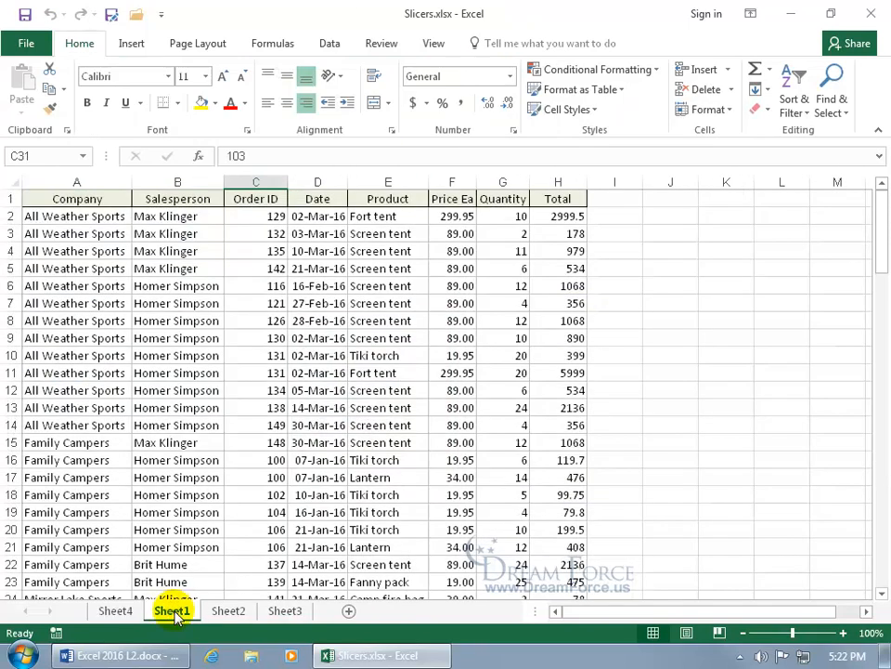
pyautogui.doubleClick(176, 616)
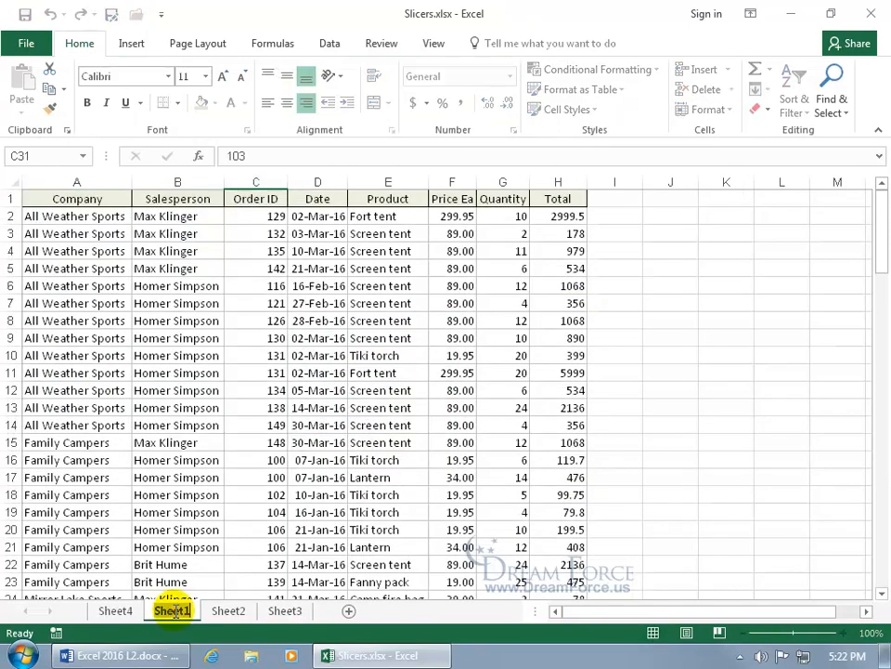
pyautogui.write('Database')
pyautogui.press('Return')
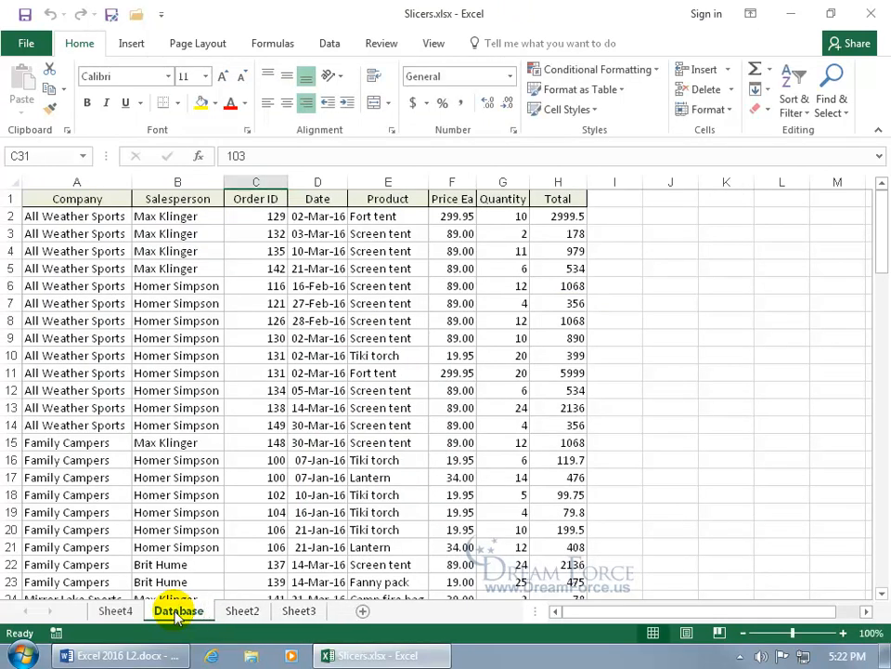
# - Create a second PivotTable on a new worksheet from the data range Database!$A$1:$H$109
pyautogui.click(200, 479)
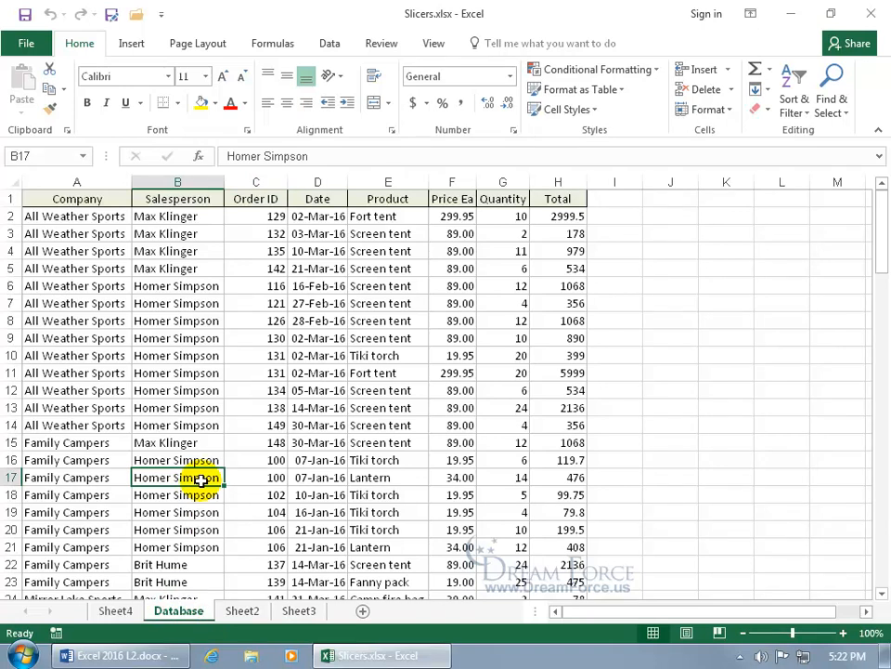
pyautogui.click(132, 44)
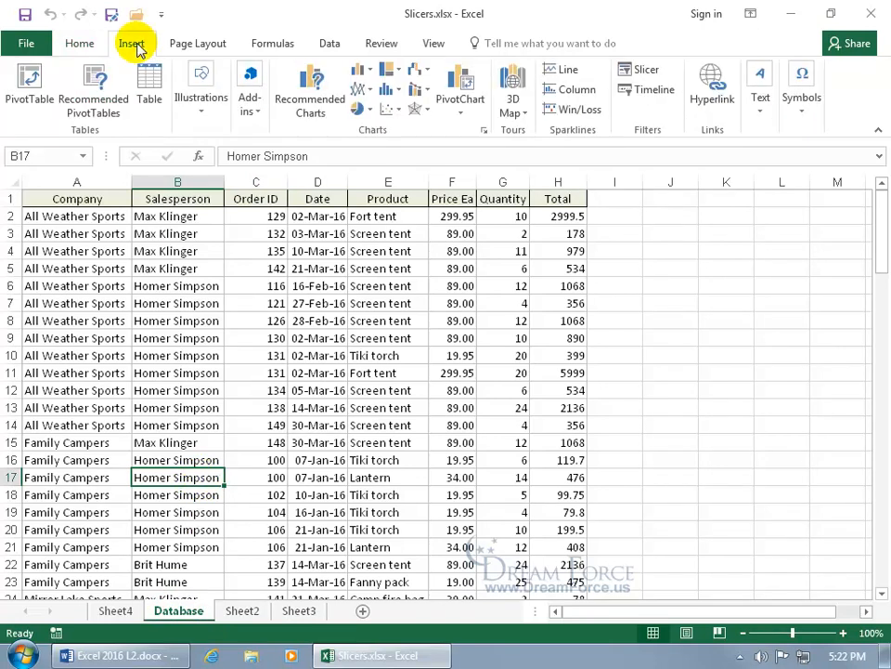
pyautogui.click(27, 82)
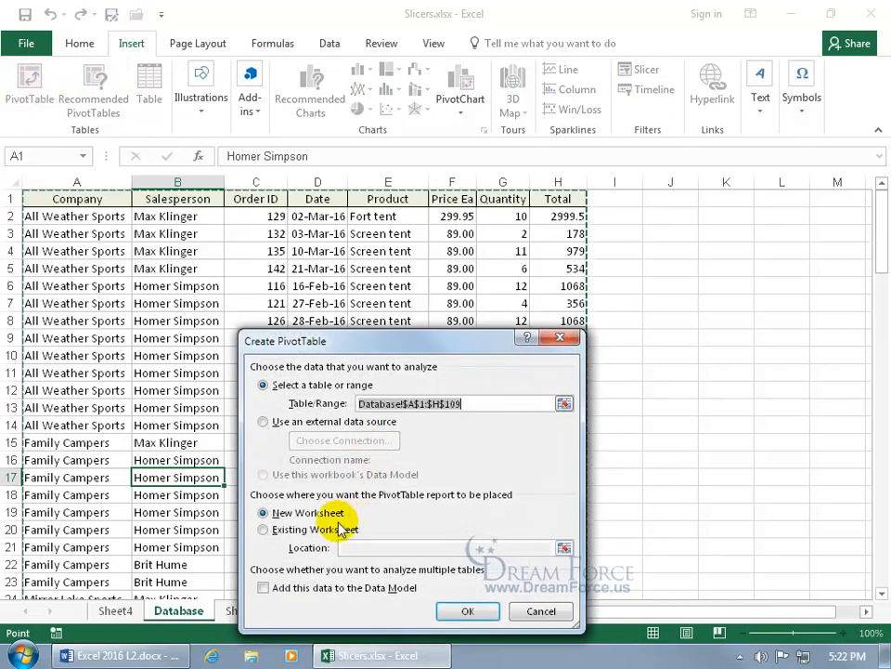
pyautogui.click(467, 613)
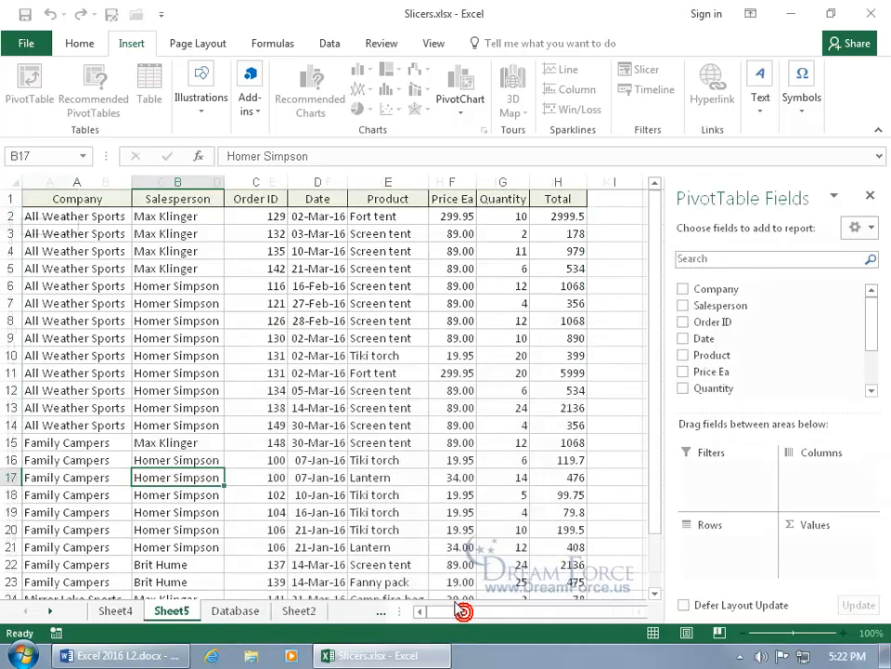
# - Rename the new PivotTable's worksheet as P2
pyautogui.doubleClick(174, 614)
pyautogui.write('P')
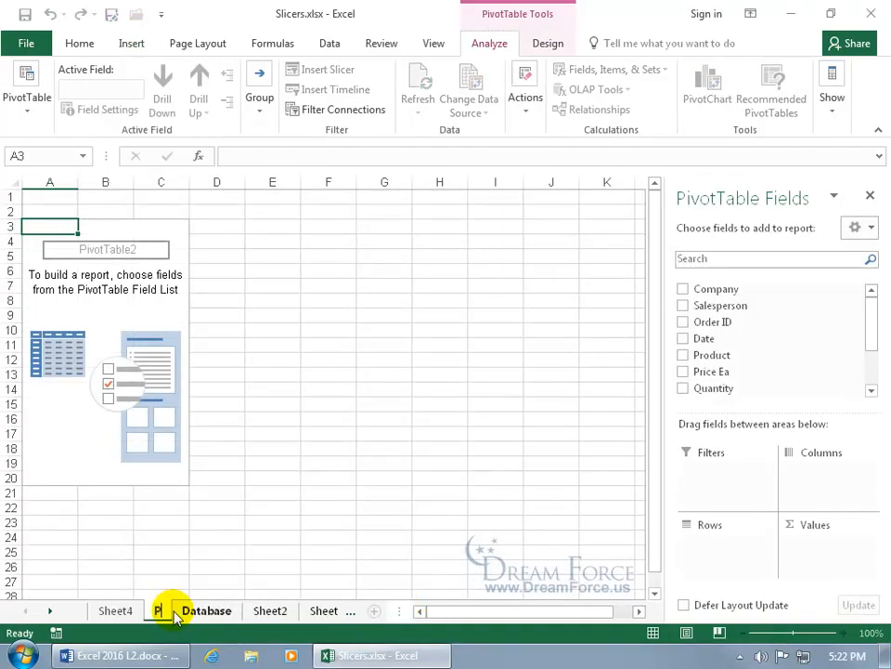
pyautogui.write('2')
pyautogui.press('Return')
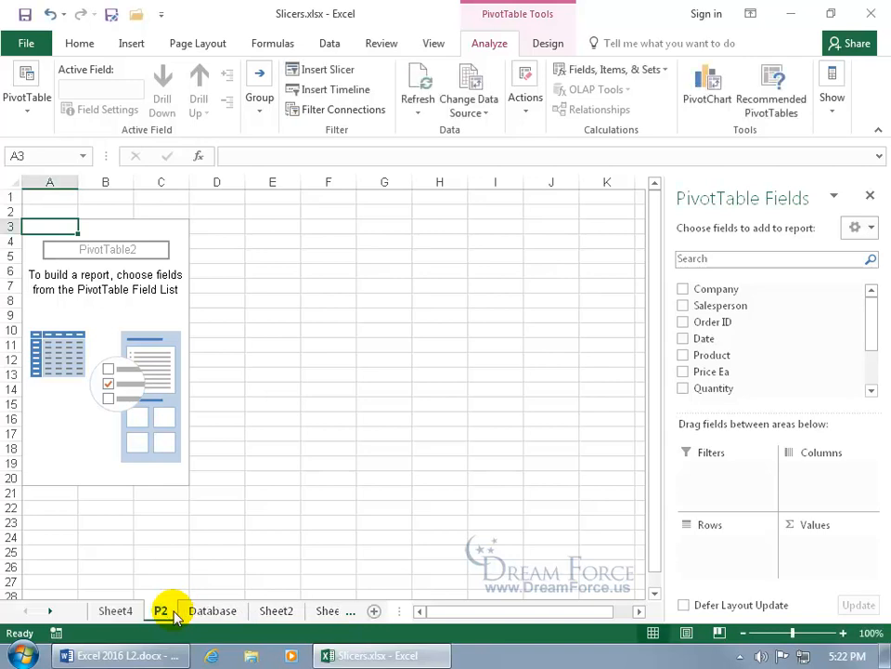
# - Rename the Sheet4 worksheet containing the slicers as P1
pyautogui.click(113, 609)
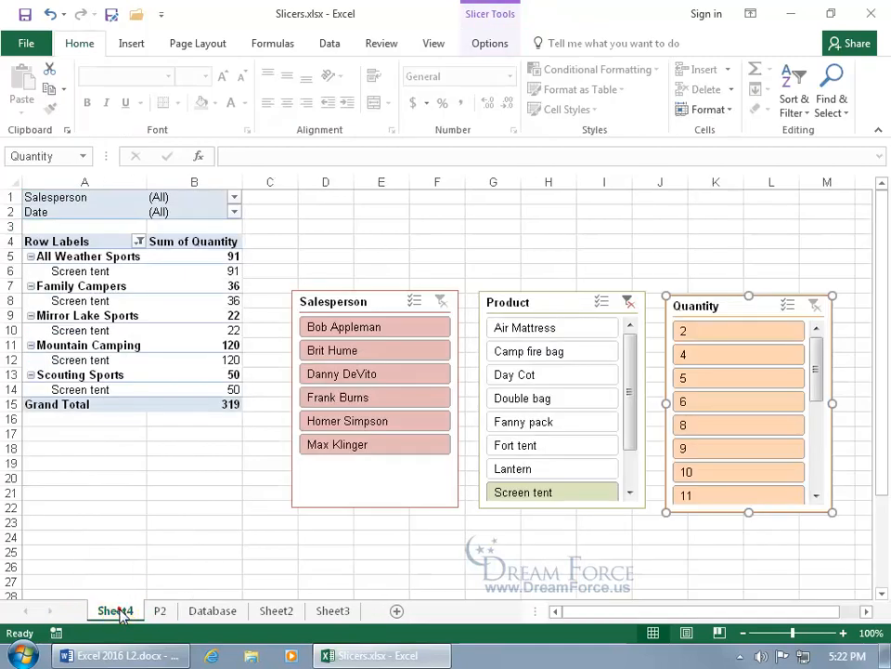
pyautogui.click(115, 610)
pyautogui.write('P1')
pyautogui.press('Return')
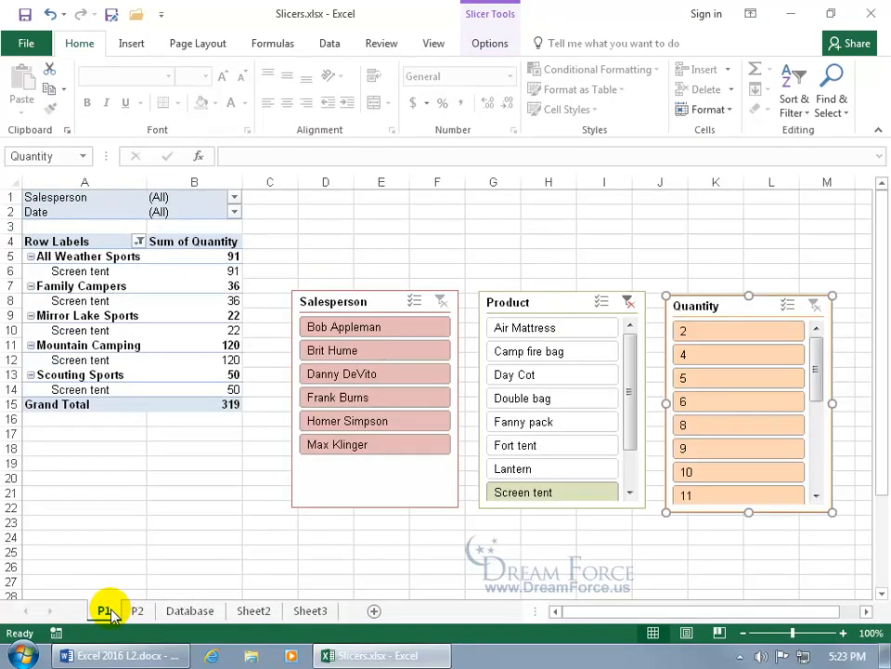
# - Add the Company, Salesperson, Date, Product and Quantity fields to the empty PivotTable on sheet P2
pyautogui.click(138, 611)
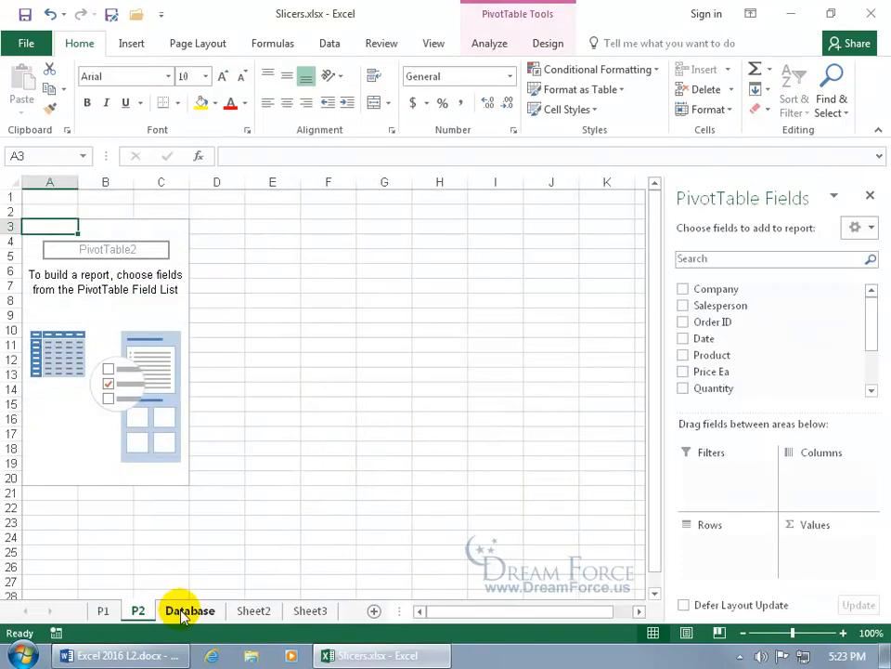
pyautogui.click(684, 290)
pyautogui.click(684, 306)
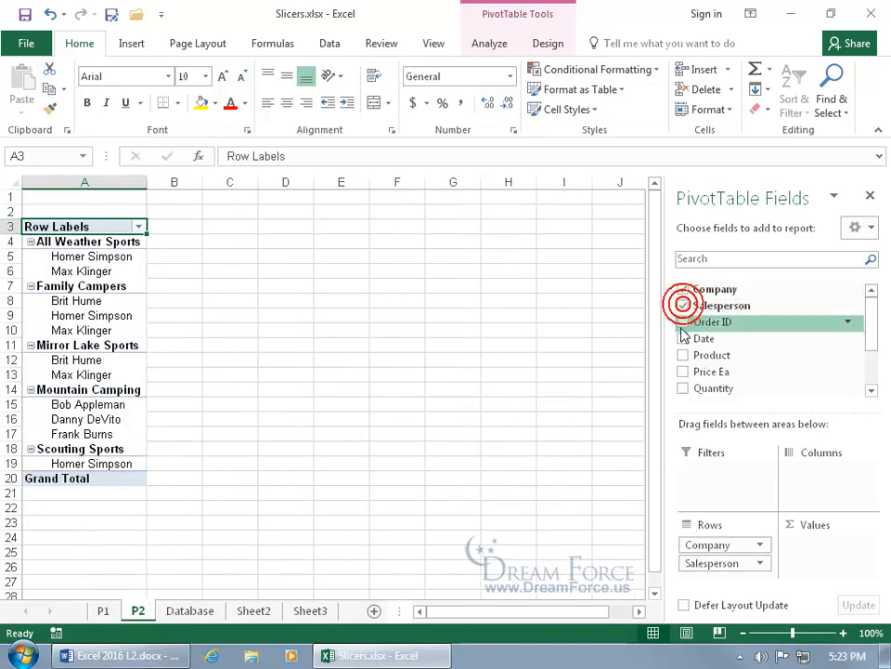
pyautogui.click(684, 339)
pyautogui.click(684, 355)
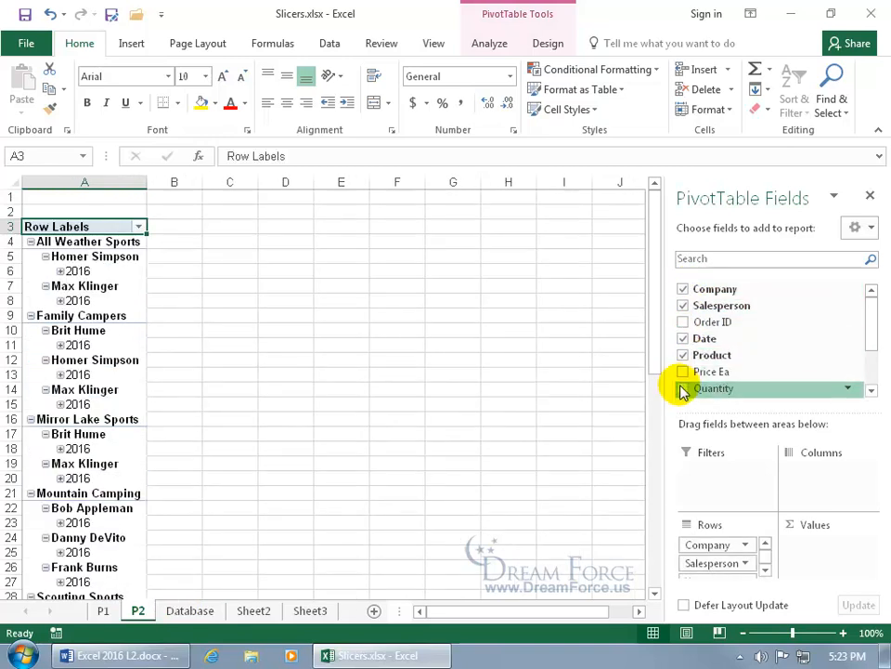
pyautogui.click(683, 390)
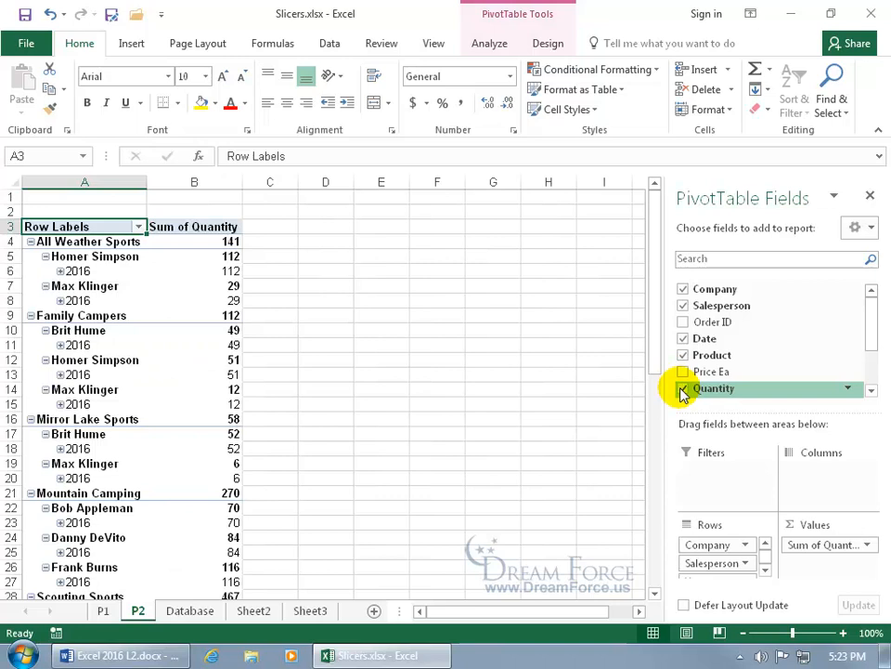
# - Remove the extra date grouping fields above Date from the P2 PivotTable's rows, and move Salesperson and Date to its filters
pyautogui.click(765, 569)
pyautogui.moveTo(742, 562); pyautogui.dragTo(482, 546)
pyautogui.moveTo(703, 554); pyautogui.dragTo(378, 521)
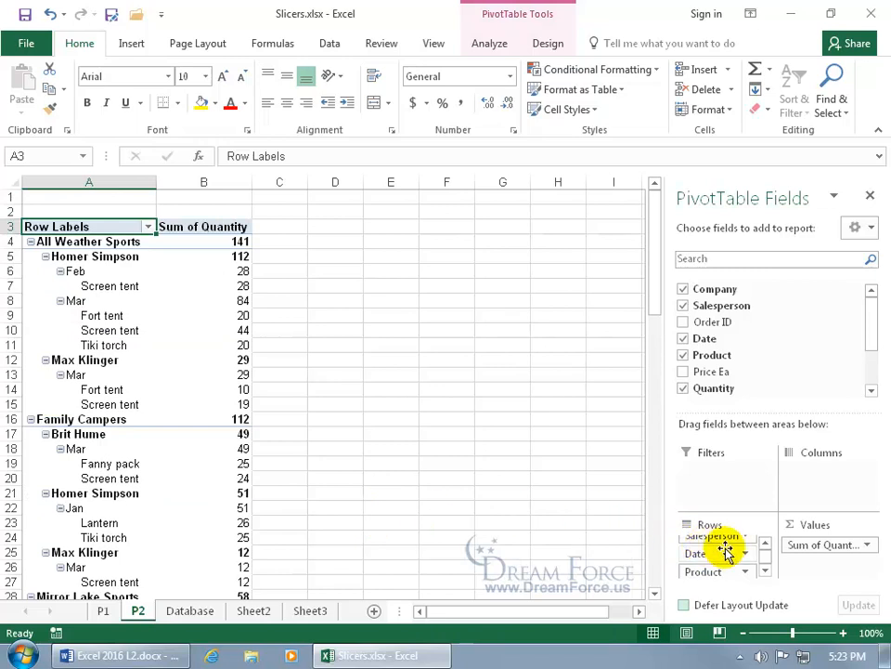
pyautogui.scroll(1, 710, 557)
pyautogui.moveTo(721, 549); pyautogui.dragTo(670, 460)
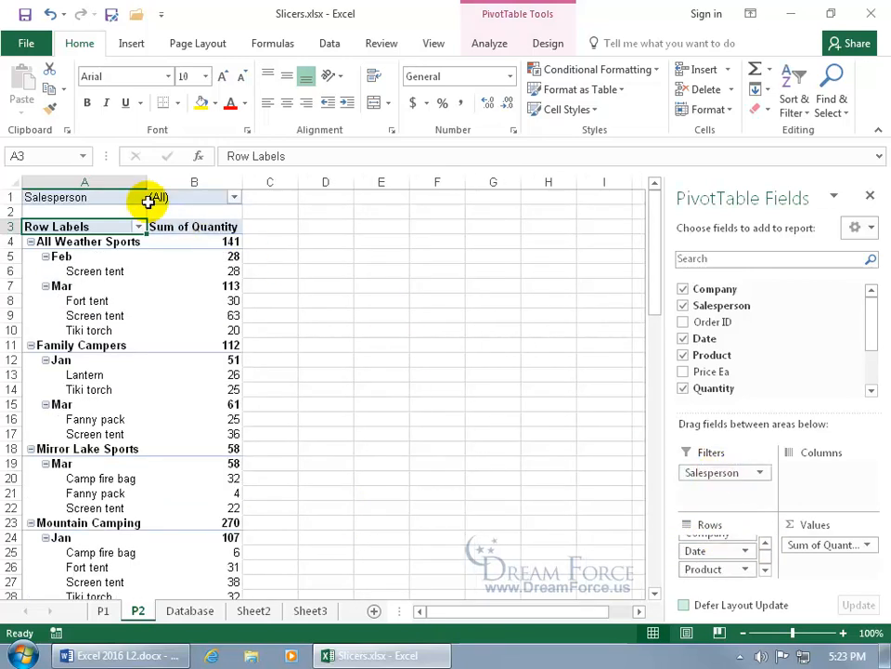
pyautogui.moveTo(715, 553); pyautogui.dragTo(672, 498)
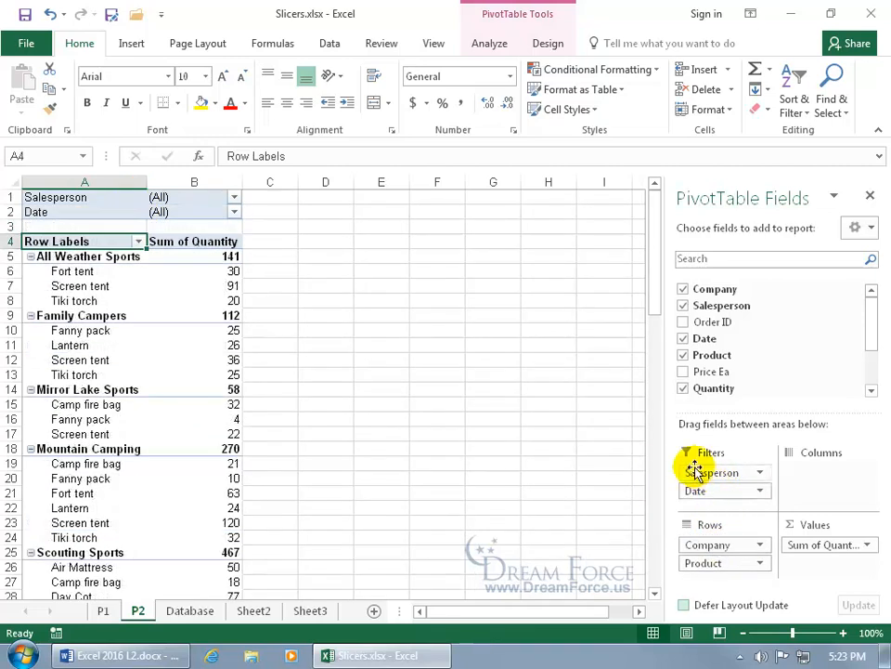
# - Connect the Salesperson slicer on sheet P1 to PivotTable2 through its report connections
pyautogui.click(103, 610)
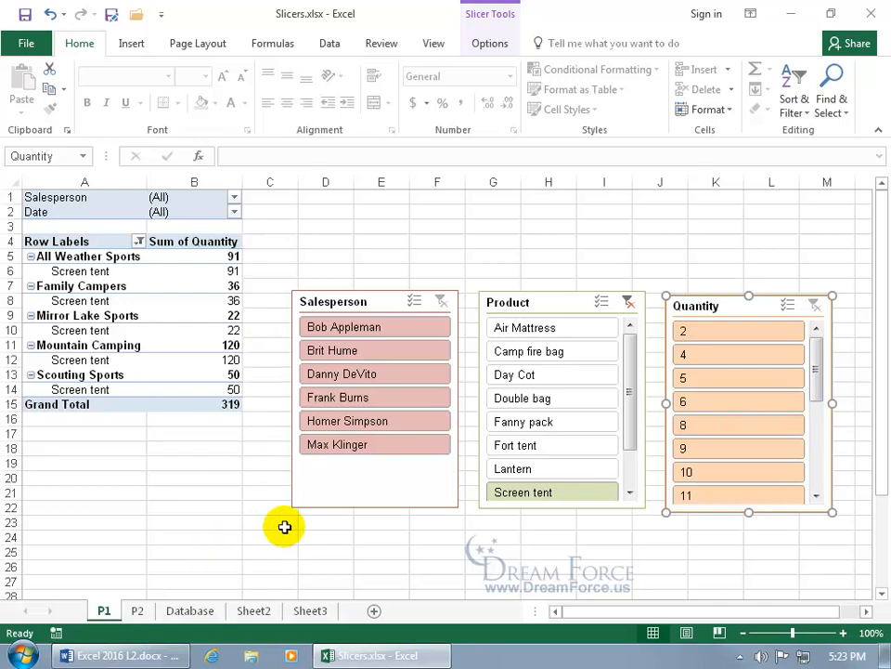
pyautogui.click(349, 487)
pyautogui.rightClick(350, 490)
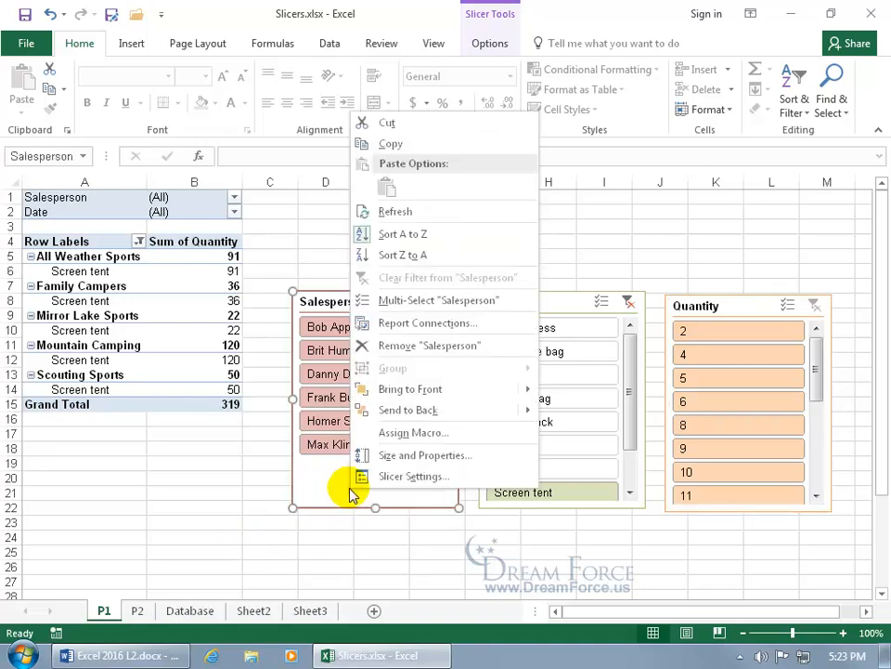
pyautogui.click(405, 327)
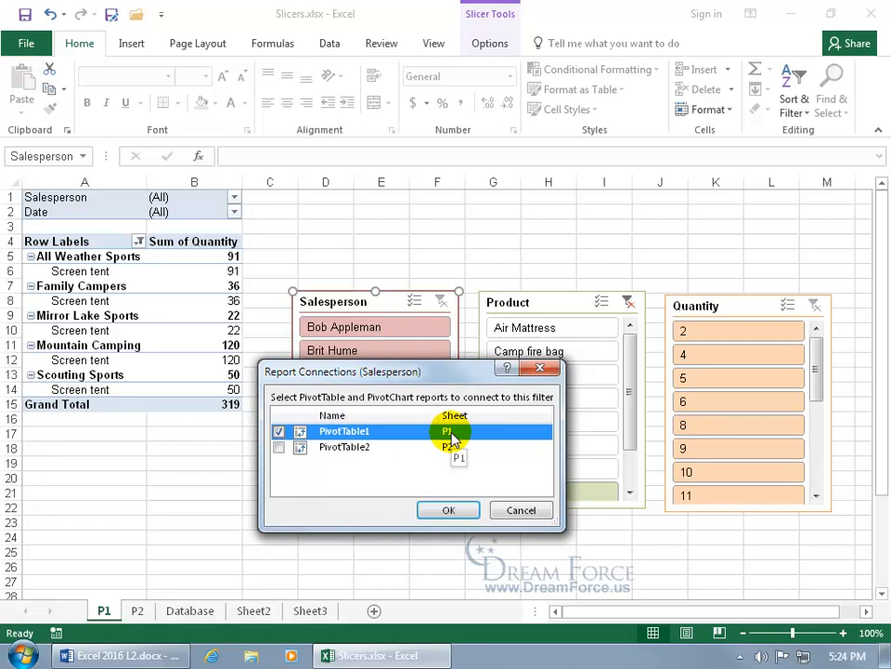
pyautogui.click(278, 446)
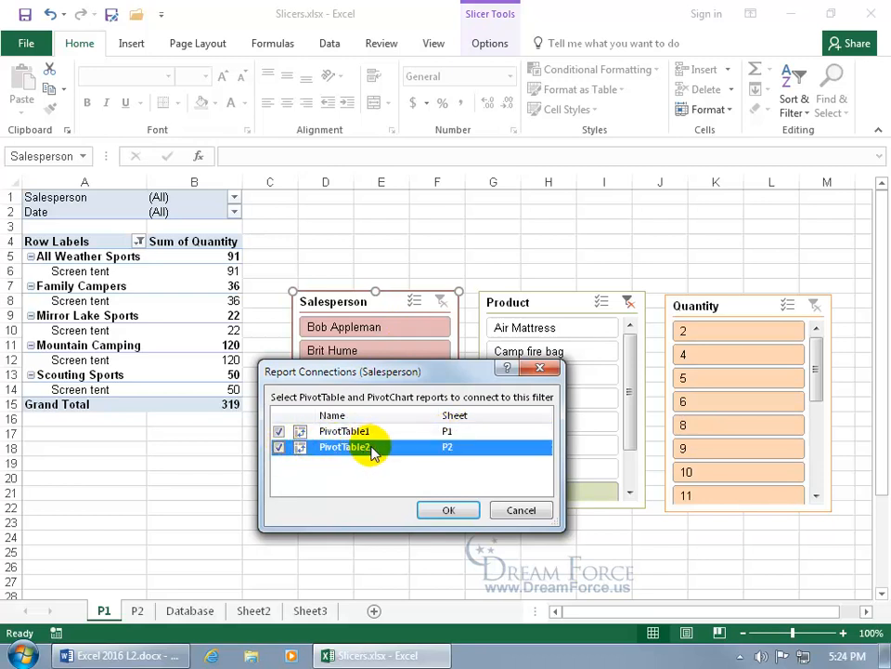
pyautogui.click(450, 512)
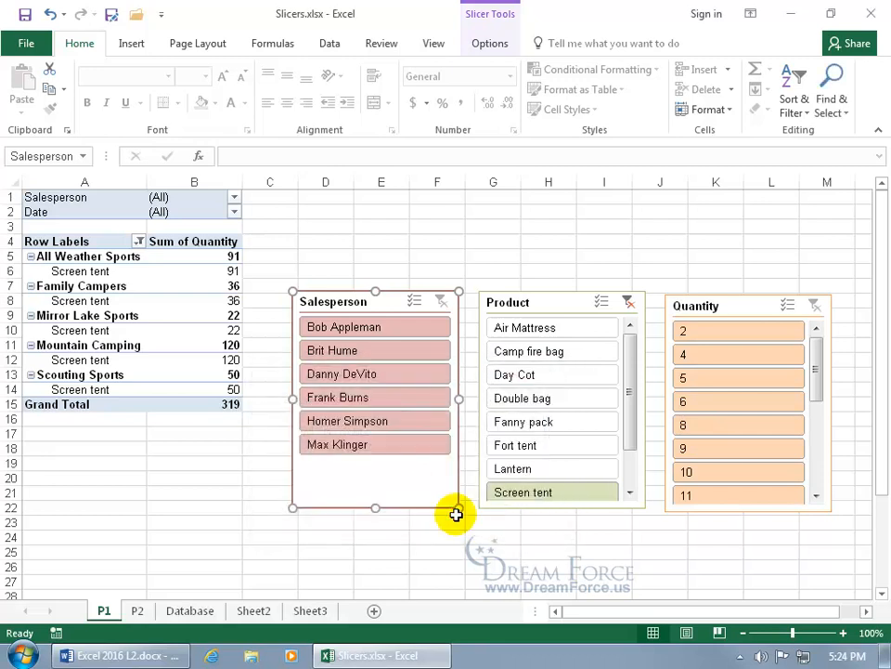
# - Connect the Product and Quantity slicers to the PivotTable on sheet P2 through its filter connections
pyautogui.click(138, 610)
pyautogui.click(109, 433)
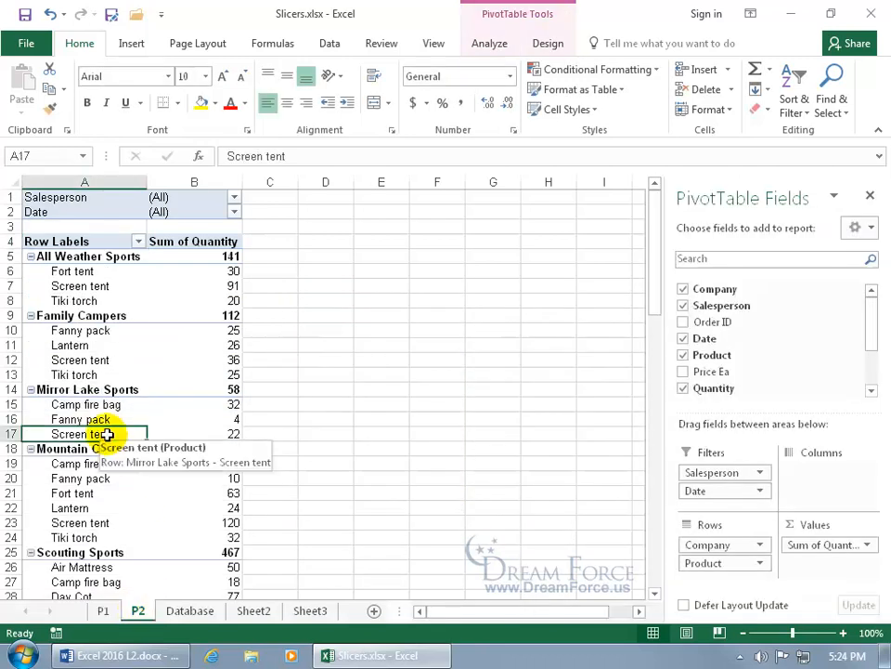
pyautogui.click(489, 44)
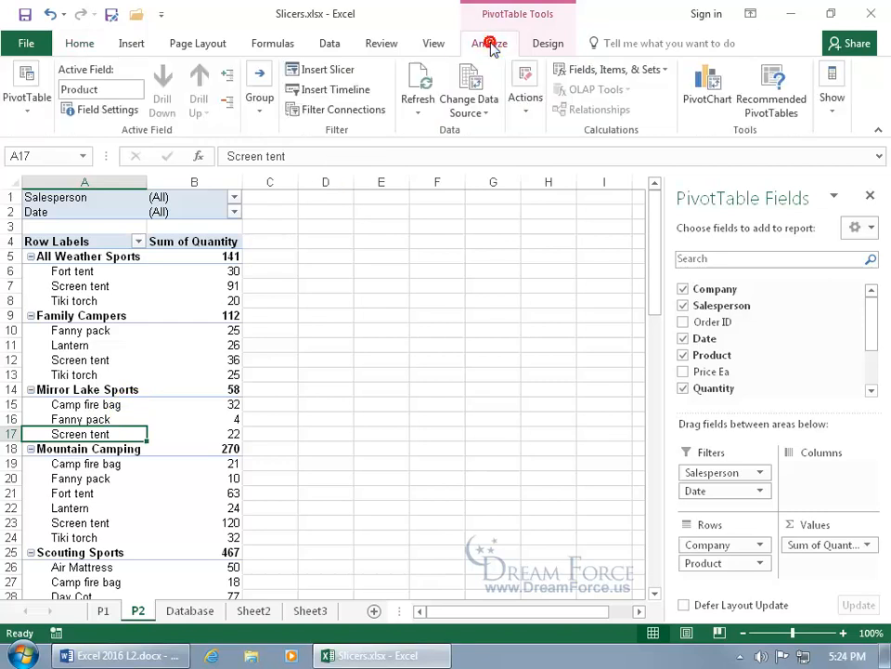
pyautogui.click(357, 112)
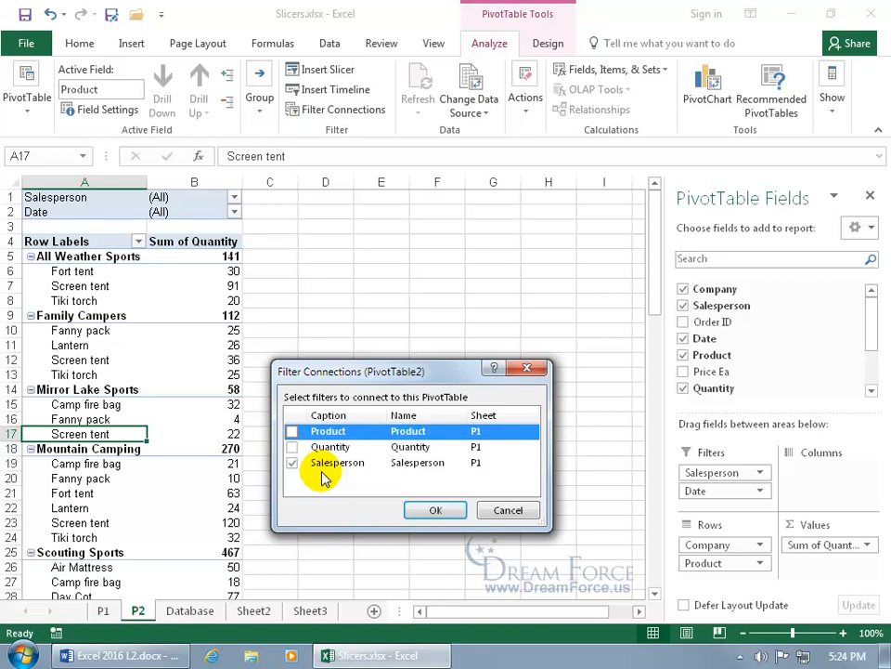
pyautogui.click(292, 447)
pyautogui.click(292, 431)
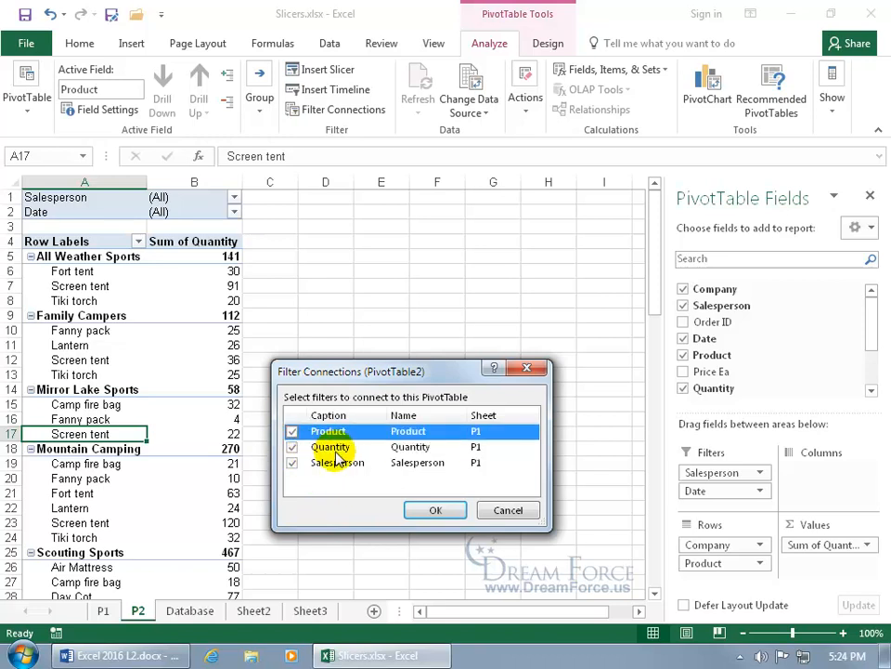
pyautogui.click(434, 510)
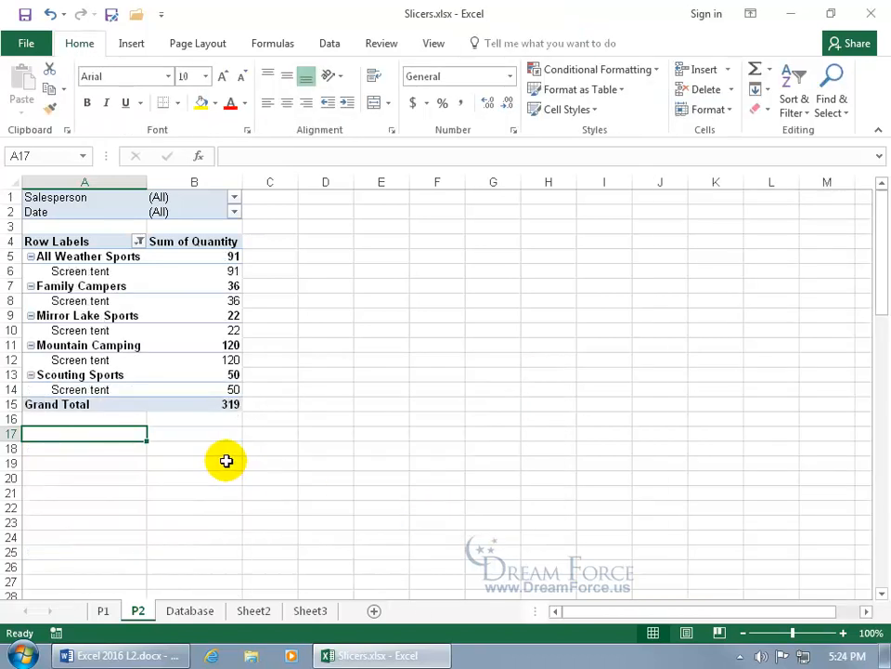
# - Clear the Product slicer's filter on sheet P1, filter to the first listed salesperson, and check the PivotTable on sheet P2
pyautogui.click(103, 610)
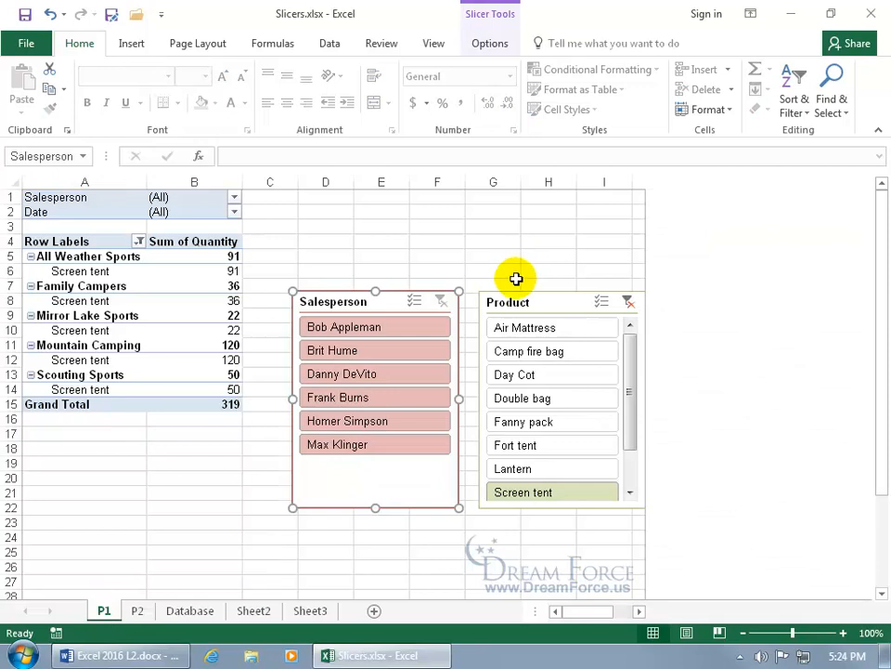
pyautogui.click(628, 303)
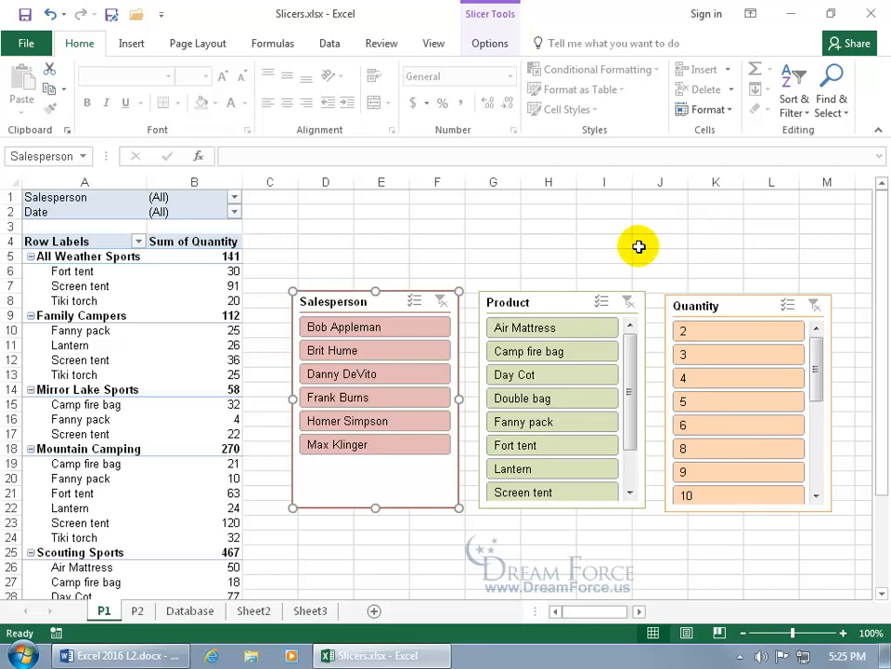
pyautogui.click(397, 328)
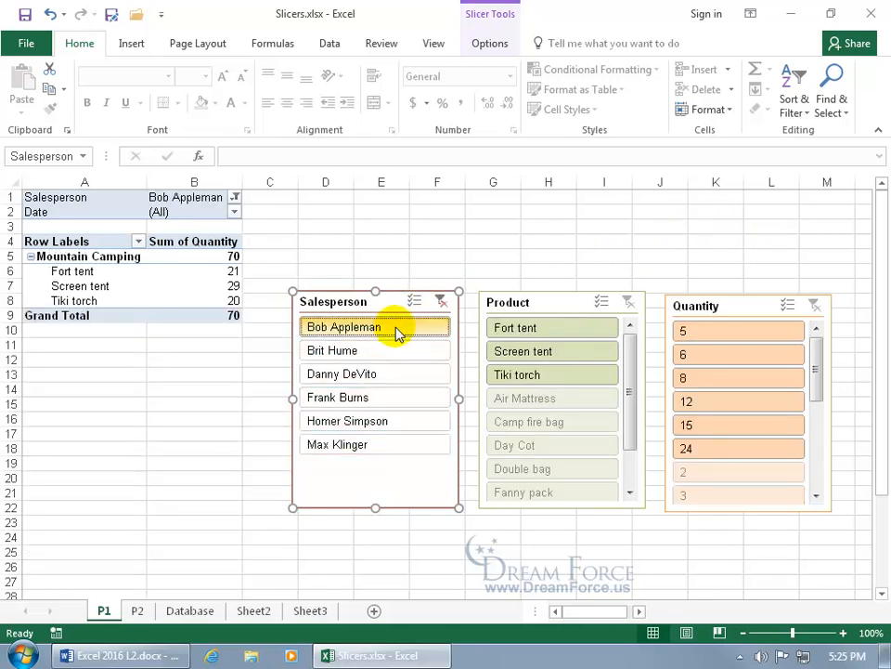
pyautogui.click(136, 612)
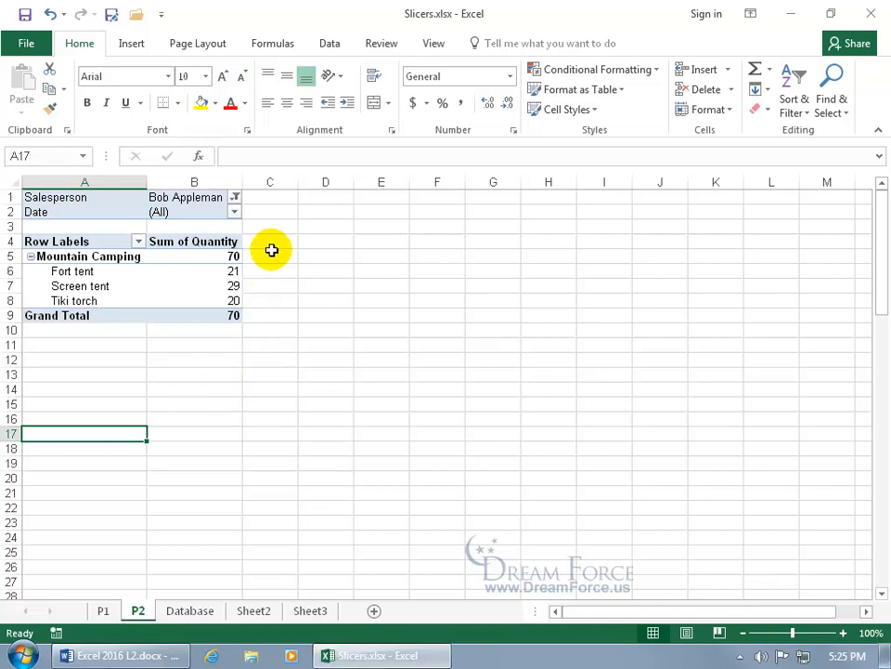
# - Add the Price Ea and Total fields to the P2 PivotTable and remove its Quantity field
pyautogui.click(102, 274)
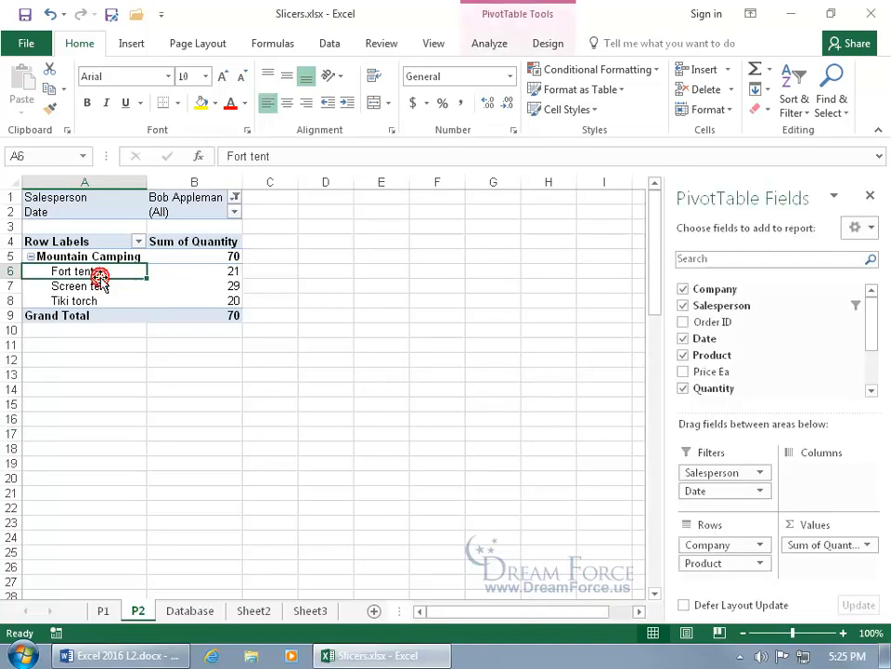
pyautogui.click(684, 370)
pyautogui.moveTo(873, 341); pyautogui.dragTo(872, 374)
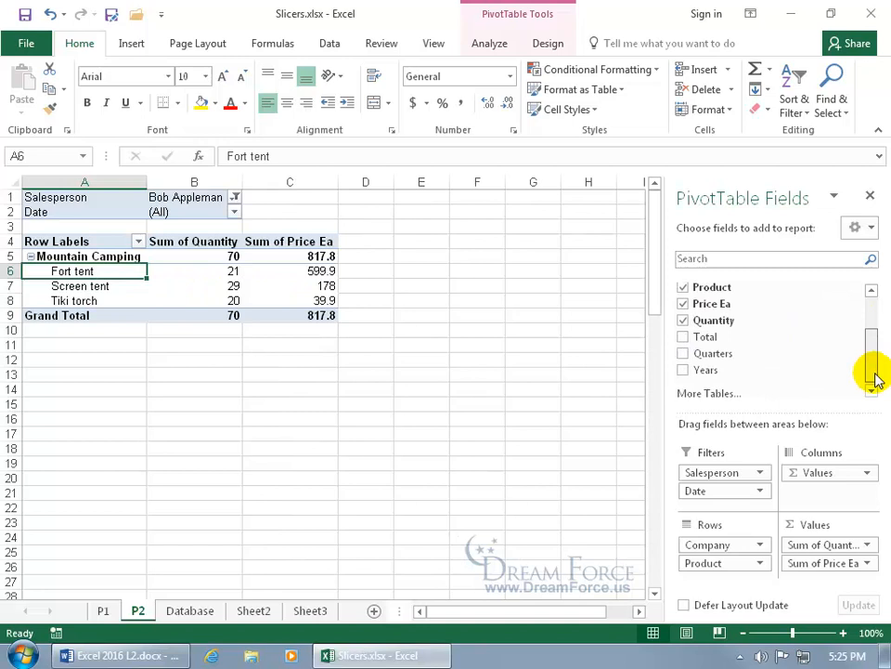
pyautogui.click(685, 337)
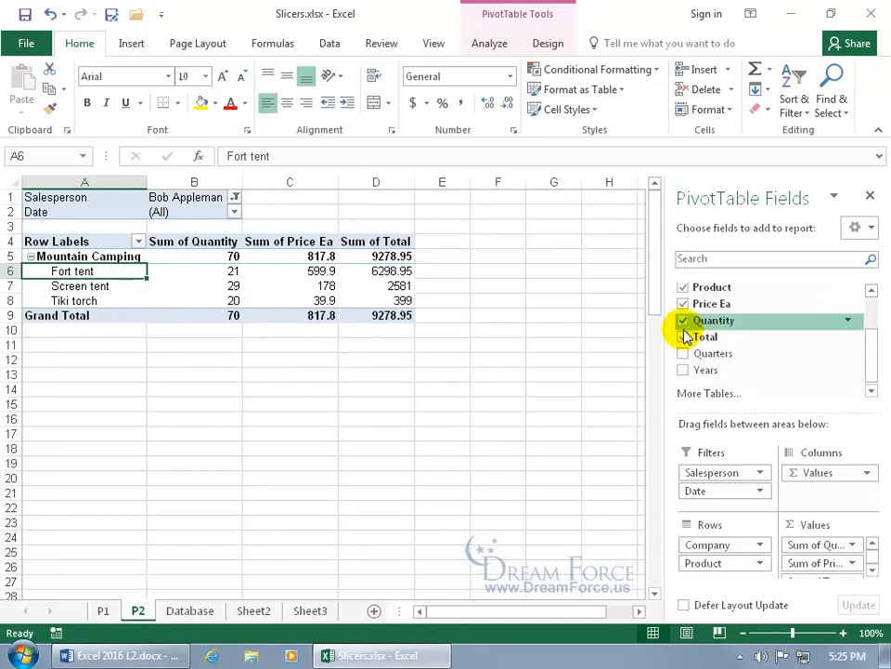
pyautogui.click(684, 320)
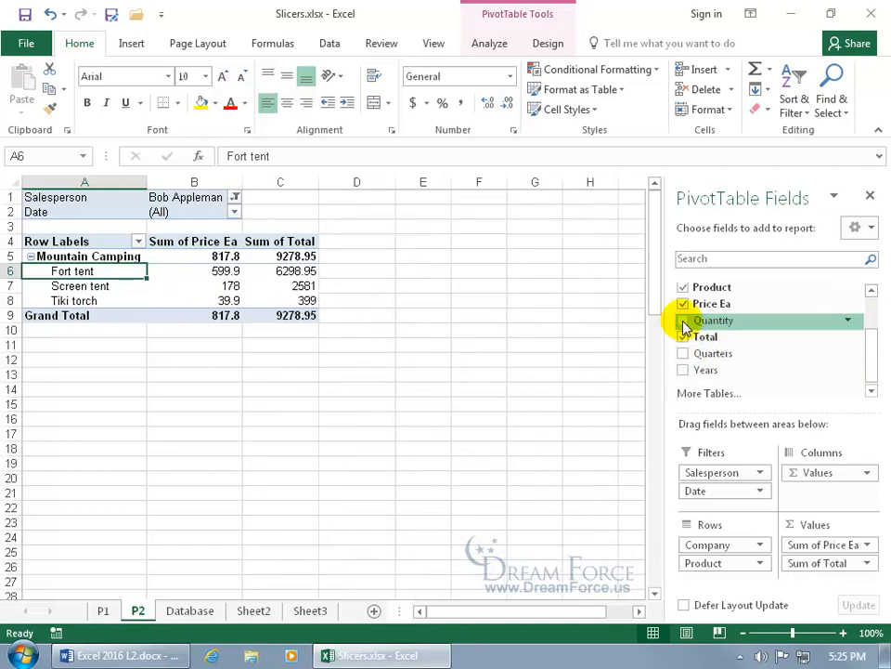
# - Review the Salesperson slicer's report connections on sheet P1, leaving them as they are
pyautogui.click(103, 610)
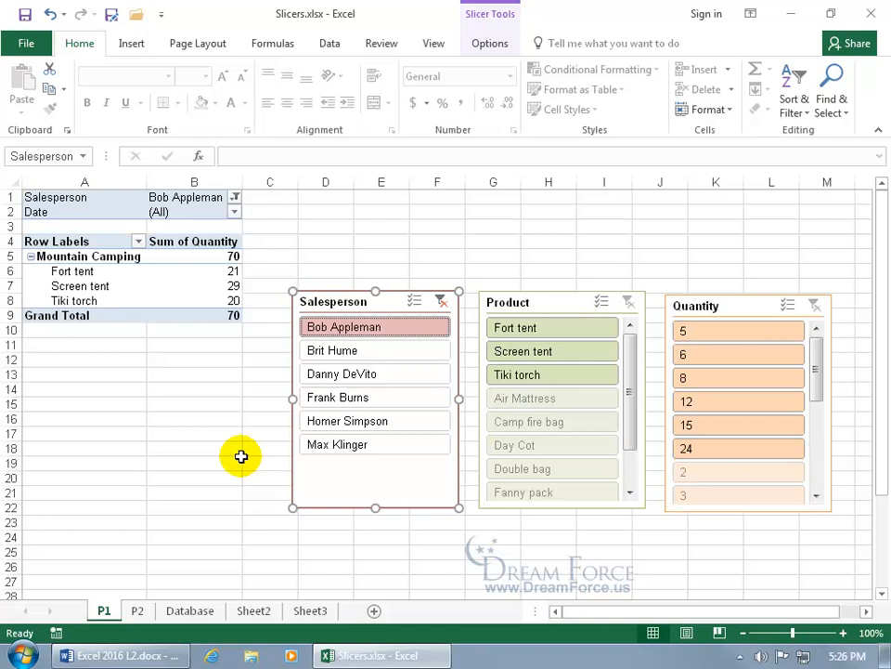
pyautogui.rightClick(327, 478)
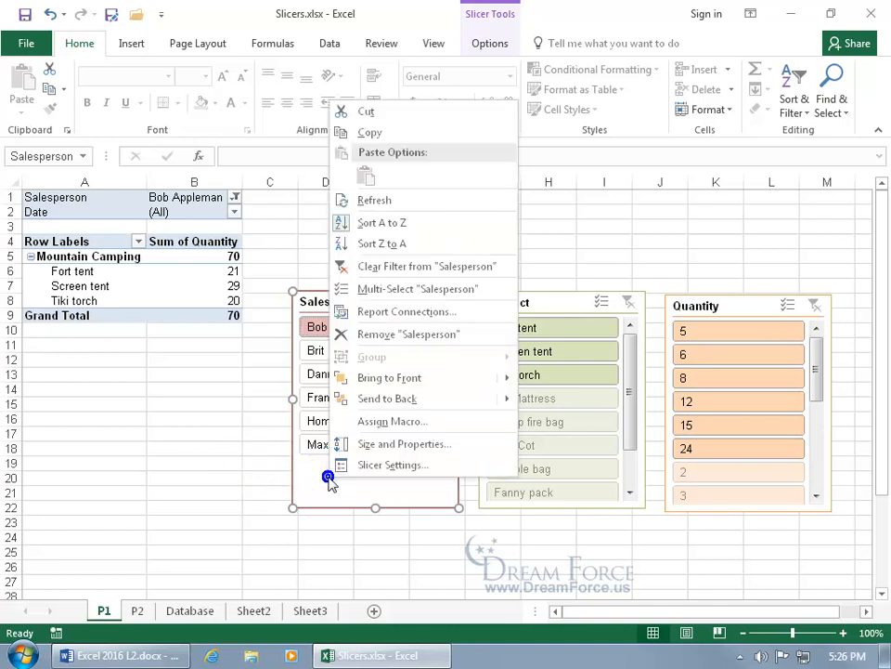
pyautogui.click(406, 312)
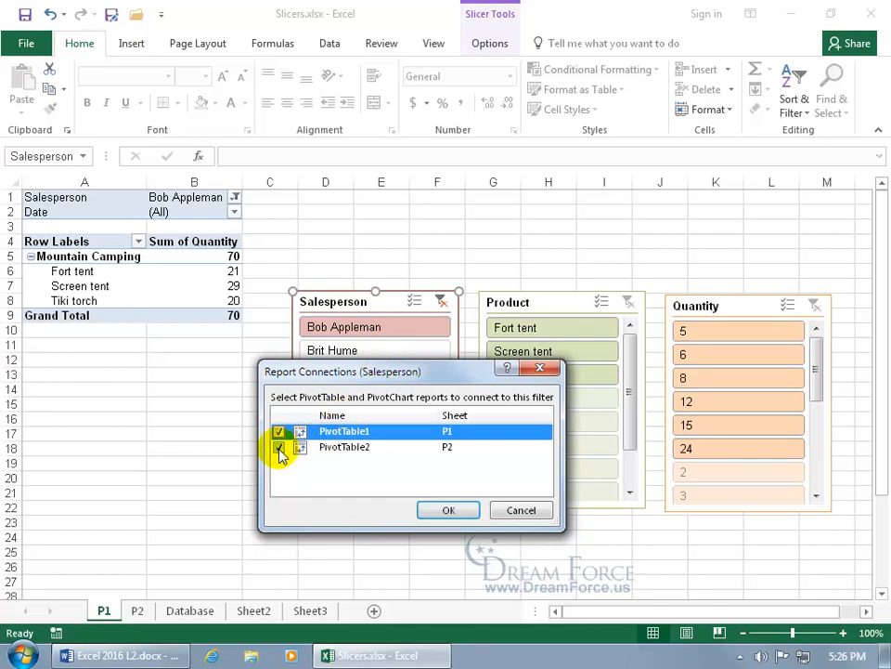
pyautogui.click(508, 518)
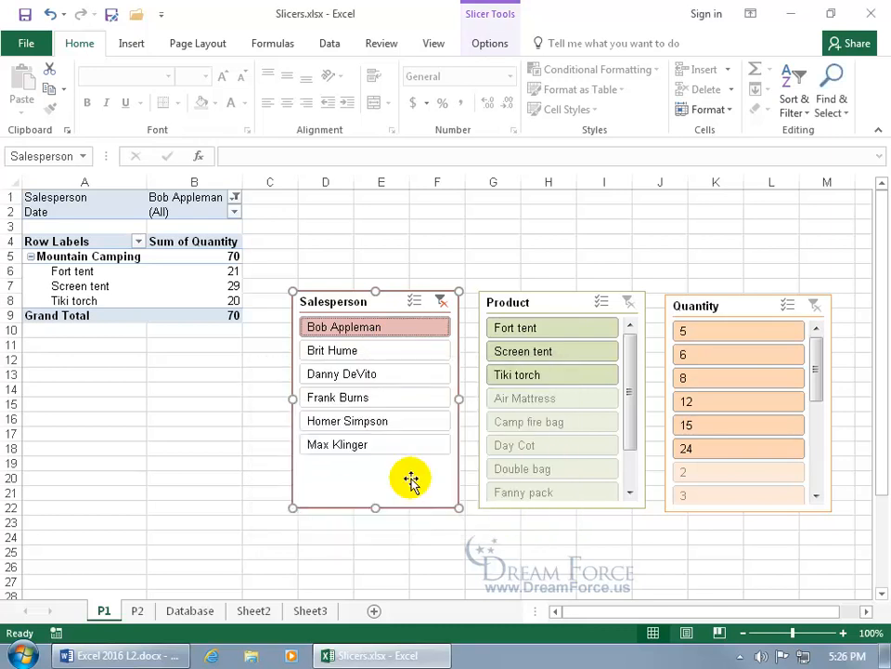
# - Review which slicers are connected to the PivotTable on sheet P1 in its filter connections
pyautogui.click(180, 285)
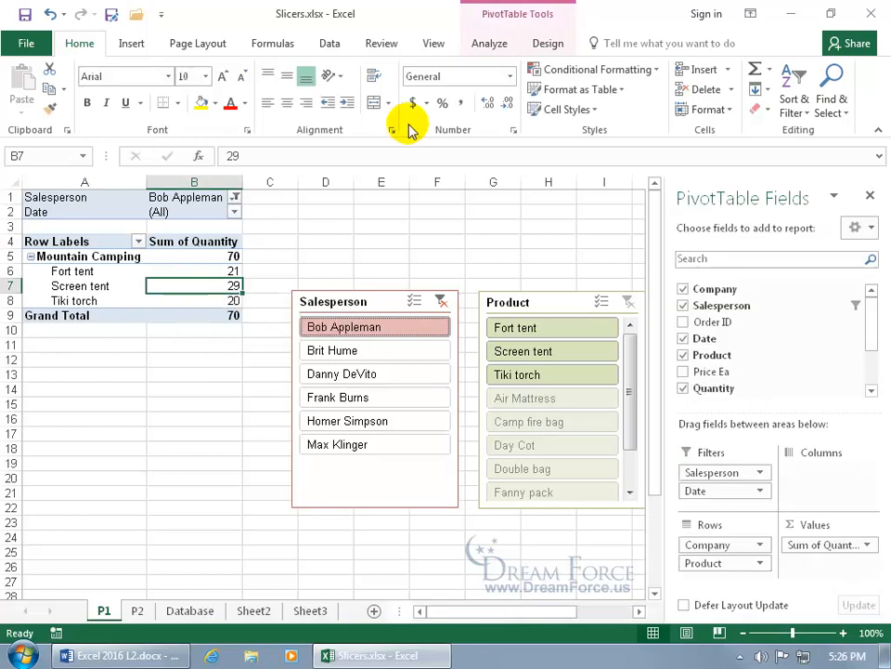
pyautogui.click(498, 41)
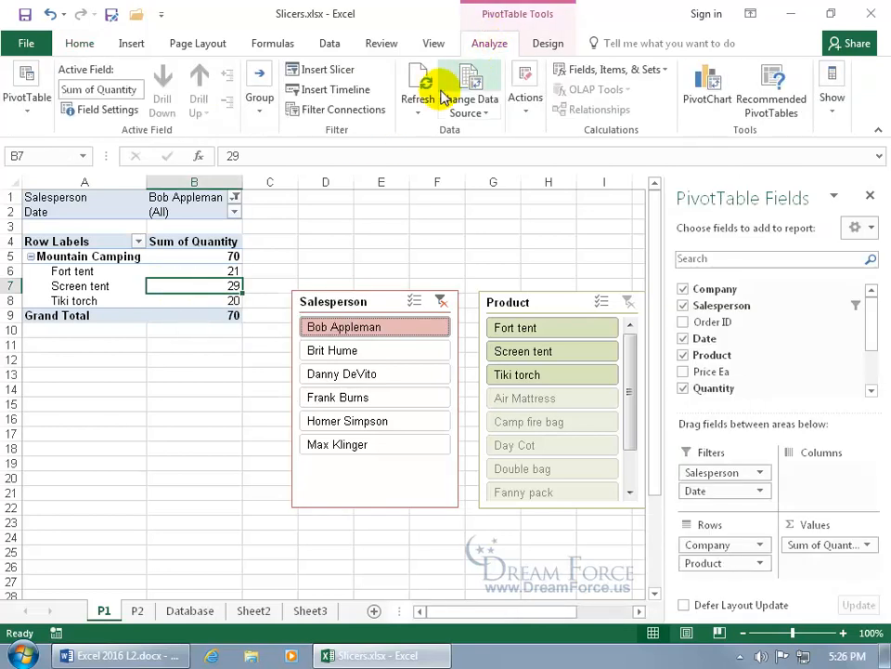
pyautogui.click(350, 115)
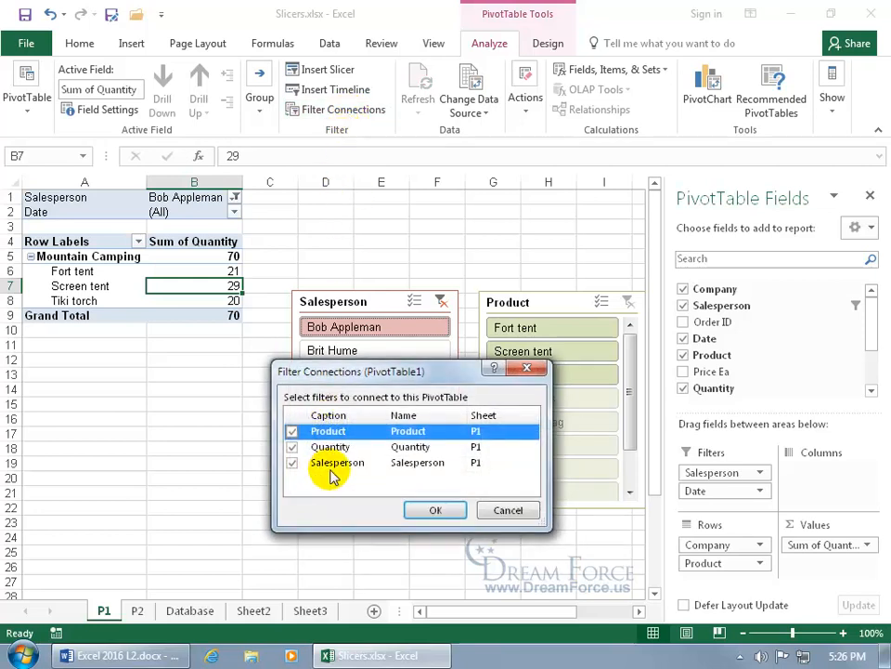
pyautogui.click(507, 511)
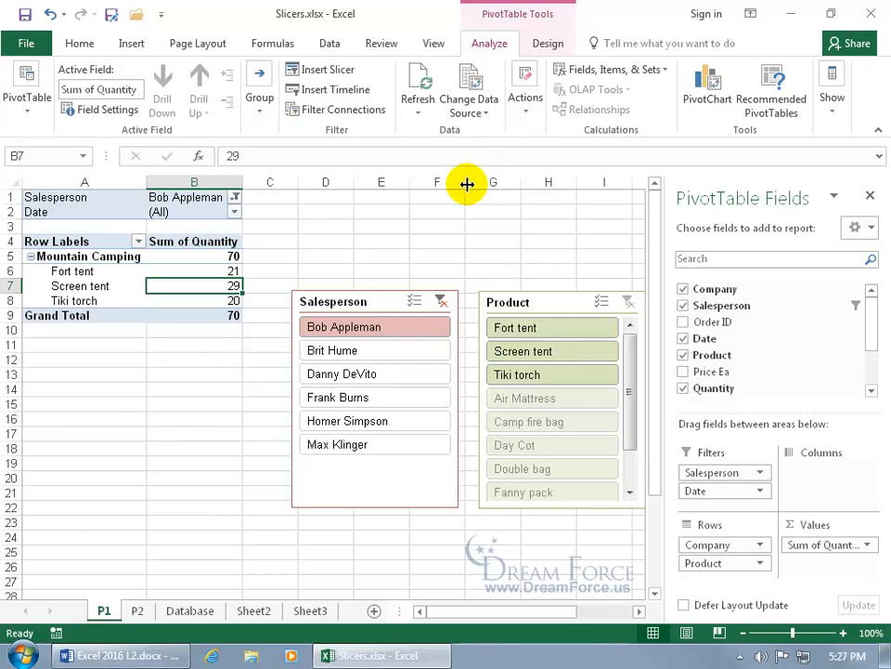
# - Hide the field list, try widening column F and making row 6 taller on sheet P1, and undo the row height change
pyautogui.click(870, 195)
pyautogui.moveTo(467, 186); pyautogui.dragTo(567, 183)
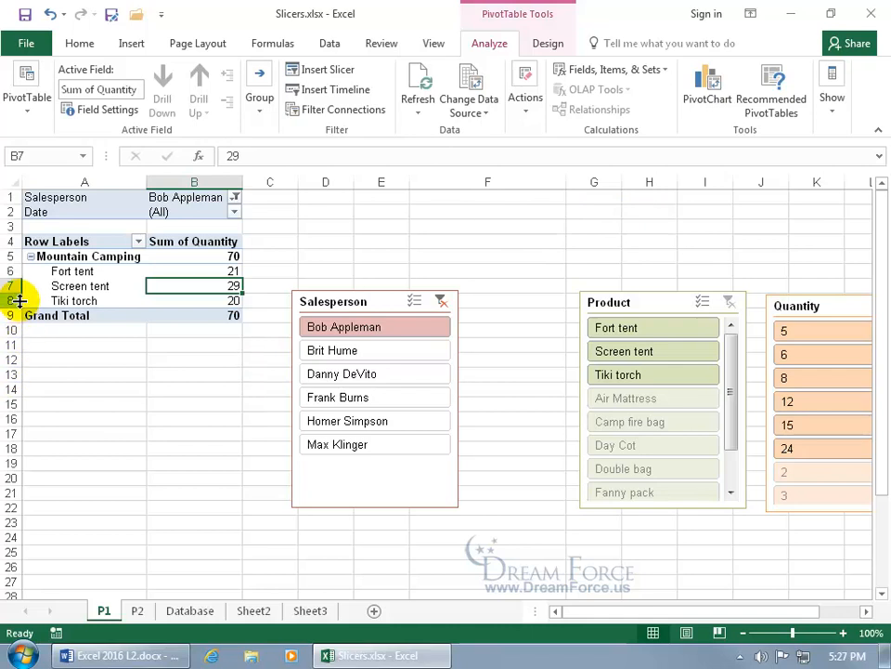
pyautogui.moveTo(10, 272); pyautogui.dragTo(14, 323)
pyautogui.click(10, 271)
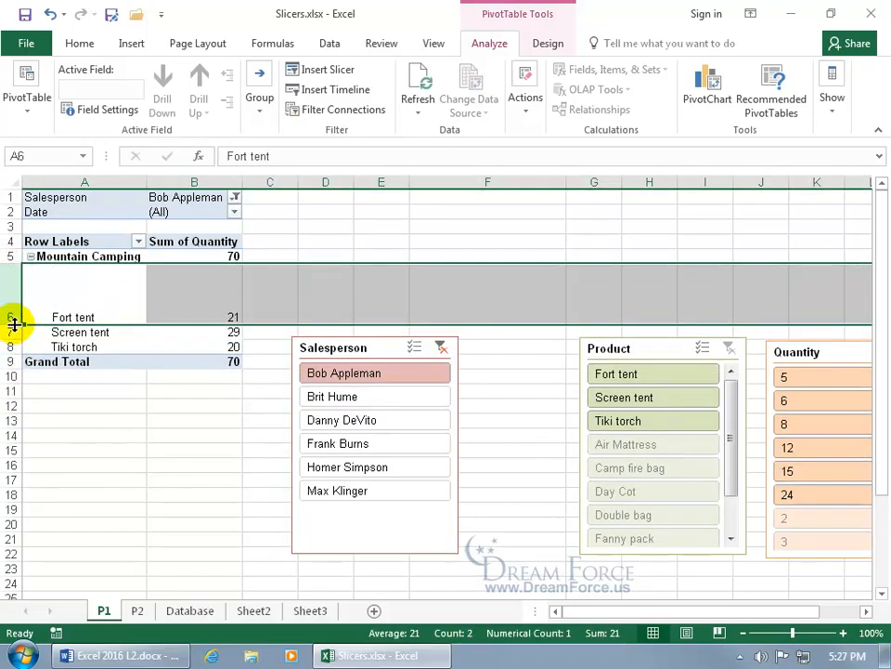
pyautogui.click(50, 15)
# - Open the Salesperson slicer's size and property settings with the Properties options expanded
pyautogui.click(362, 467)
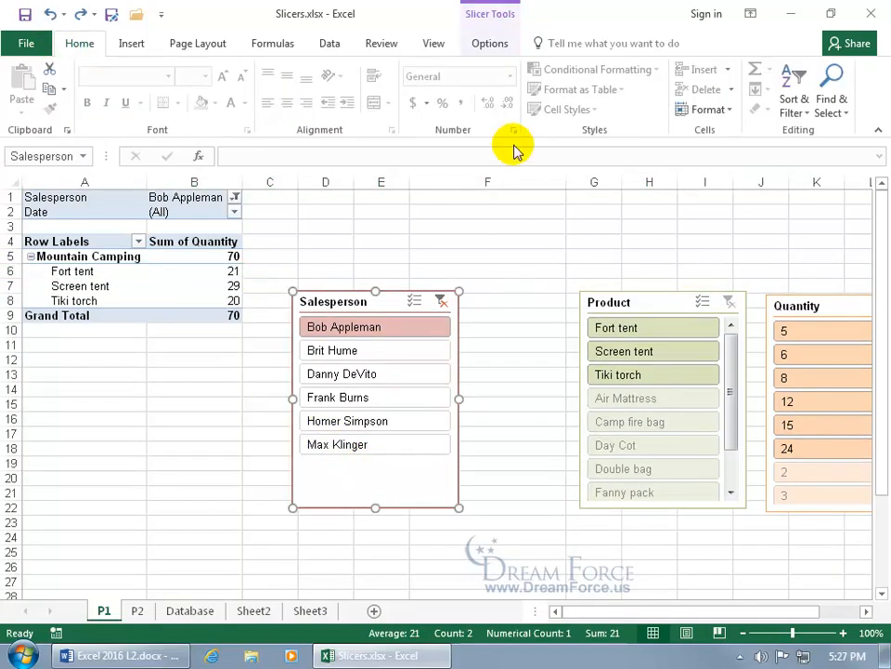
pyautogui.click(492, 45)
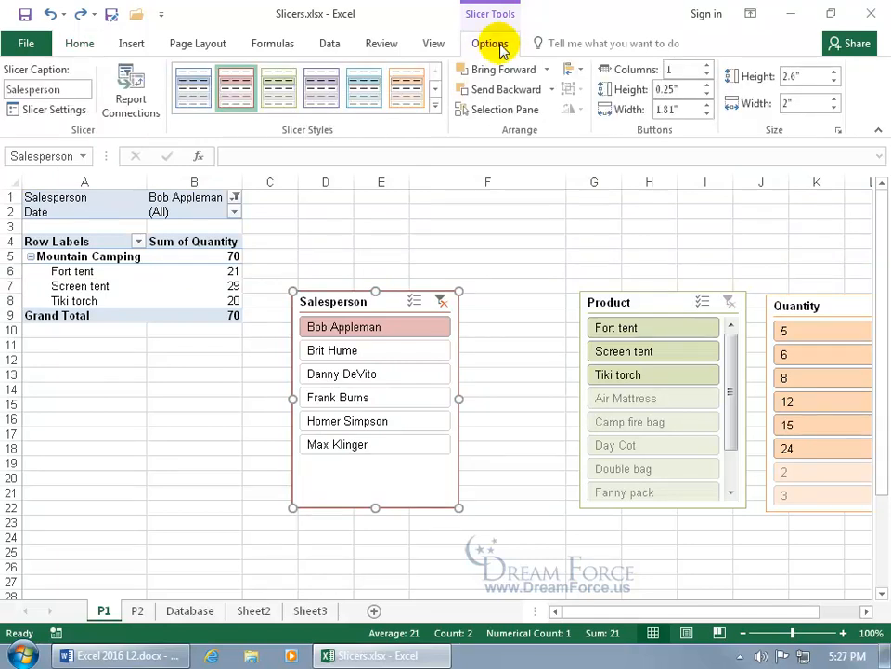
pyautogui.click(838, 132)
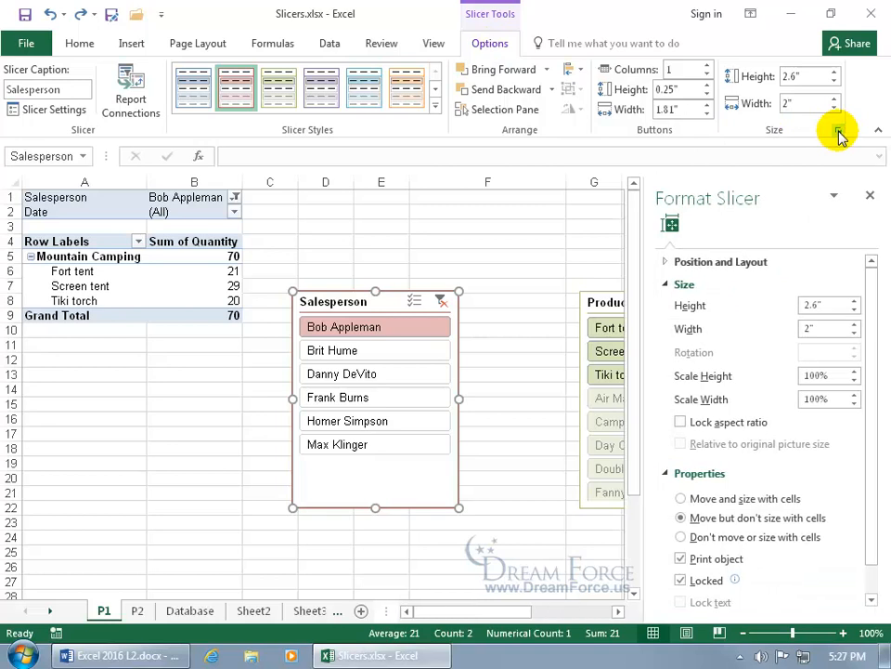
pyautogui.click(668, 473)
pyautogui.click(667, 473)
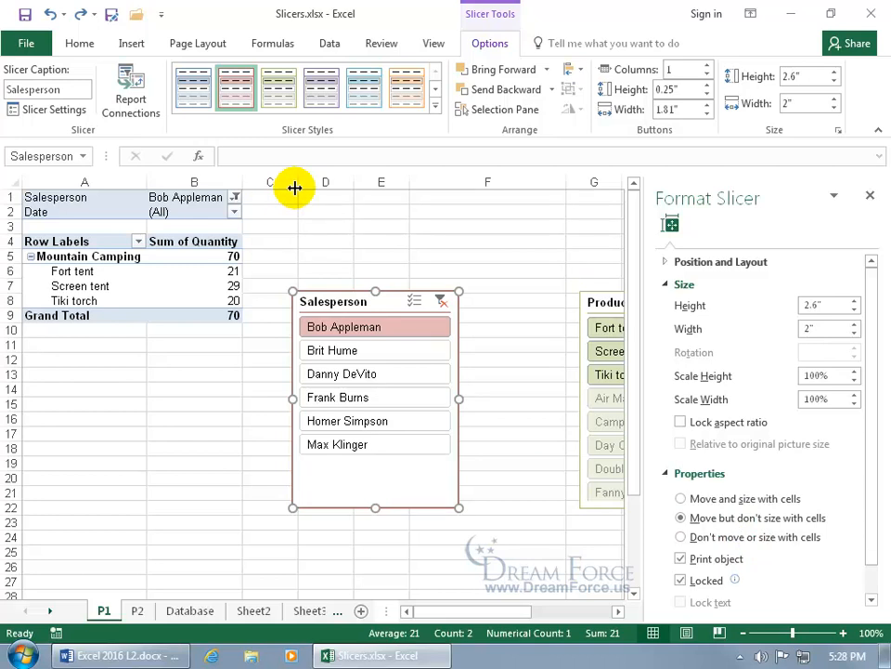
# - Try widening column C to test the slicer's Move but don't size with cells option, and undo the change
pyautogui.moveTo(295, 188); pyautogui.dragTo(365, 188)
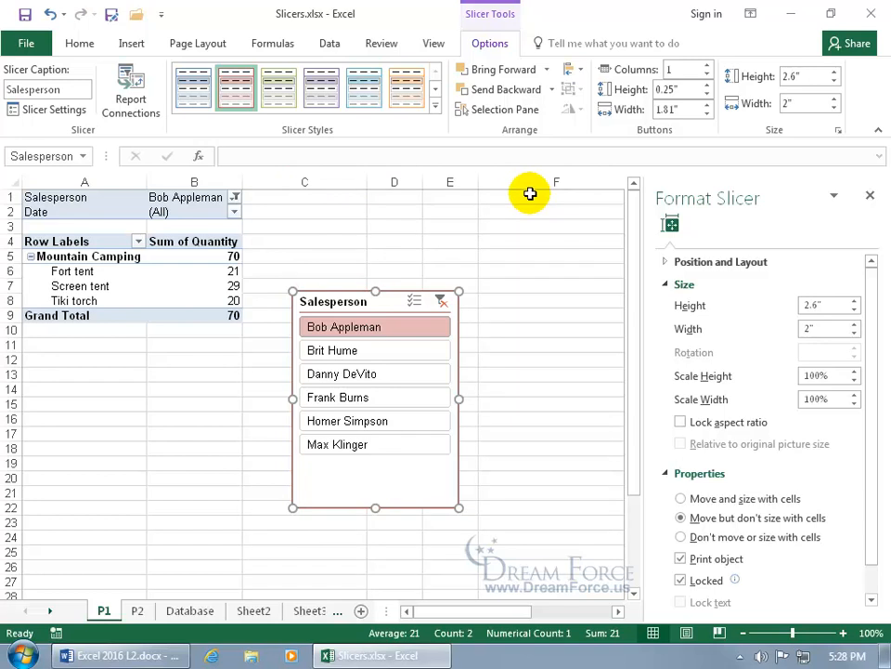
pyautogui.click(50, 14)
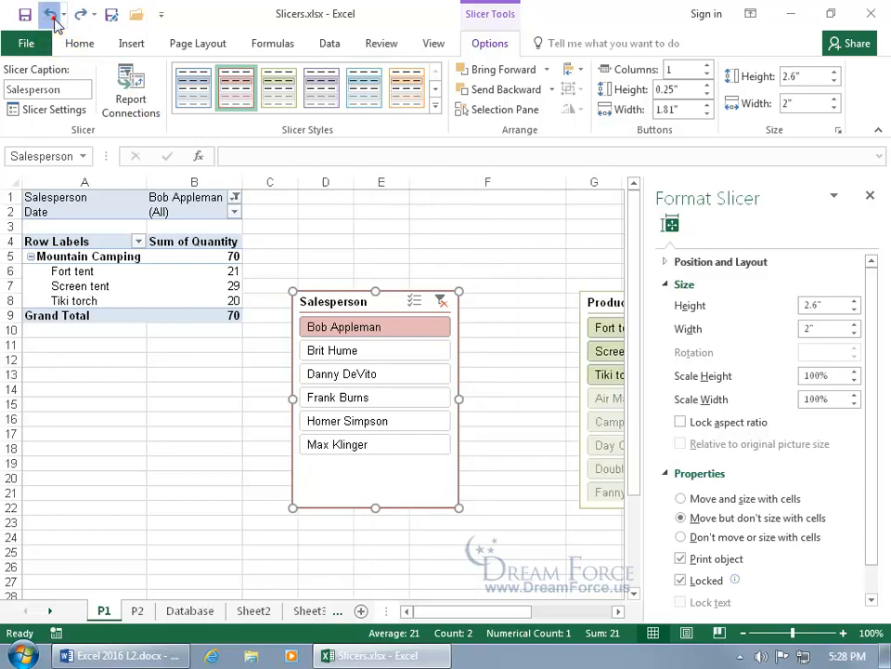
# - Try the Move and size with cells option on the Salesperson slicer by enlarging column D and row 16, and undo both resizes
pyautogui.click(682, 500)
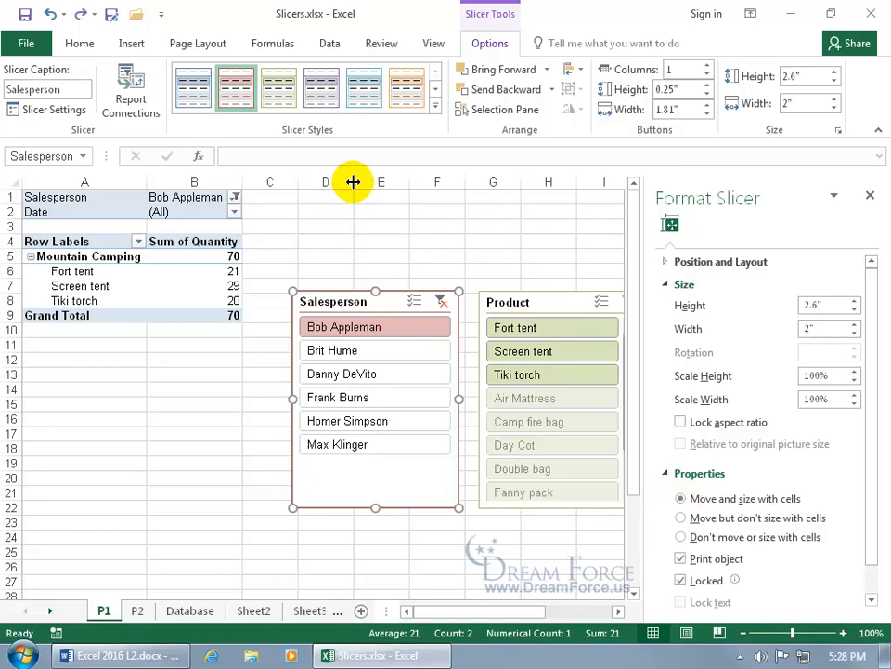
pyautogui.moveTo(353, 182); pyautogui.dragTo(444, 183)
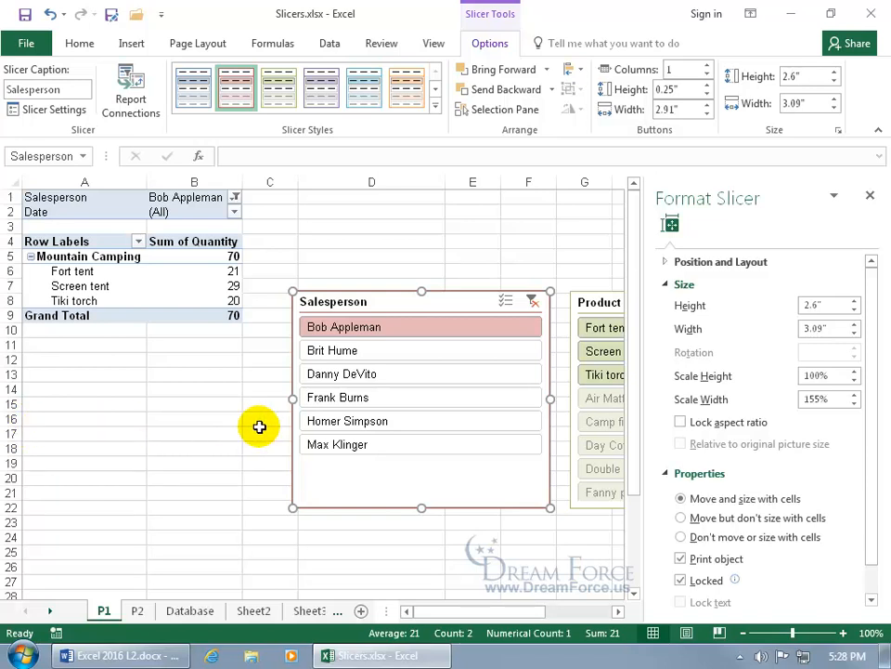
pyautogui.moveTo(14, 412); pyautogui.dragTo(11, 501)
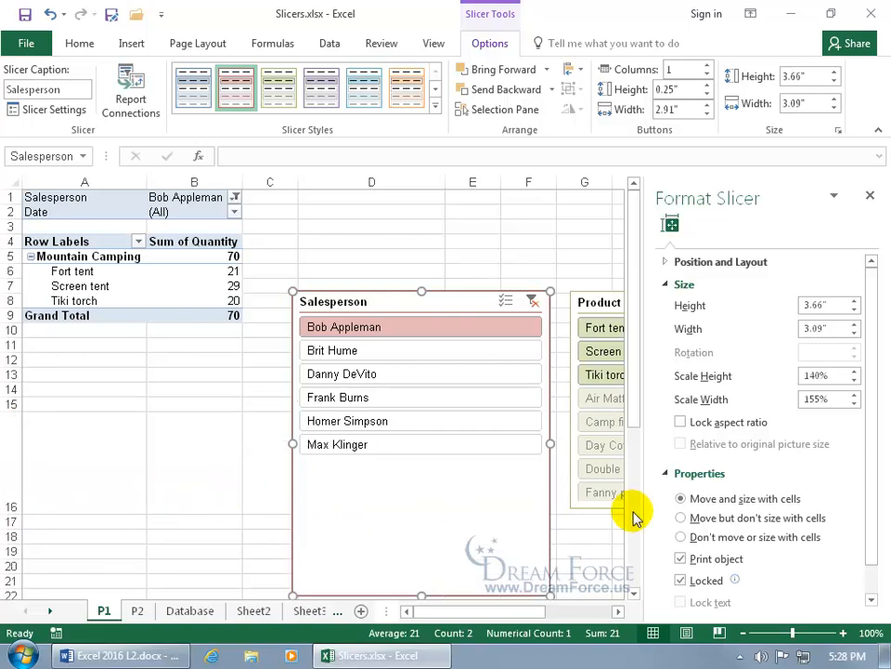
pyautogui.click(49, 13)
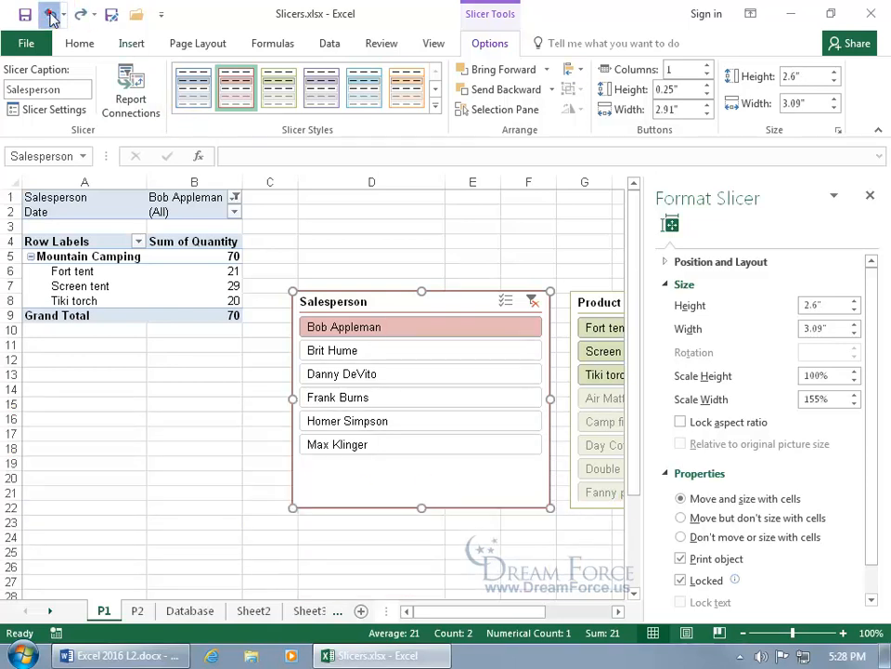
pyautogui.click(50, 15)
# - Set the Salesperson slicer to Don't move or size with cells and shift it slightly to line up with column D's left edge
pyautogui.click(684, 537)
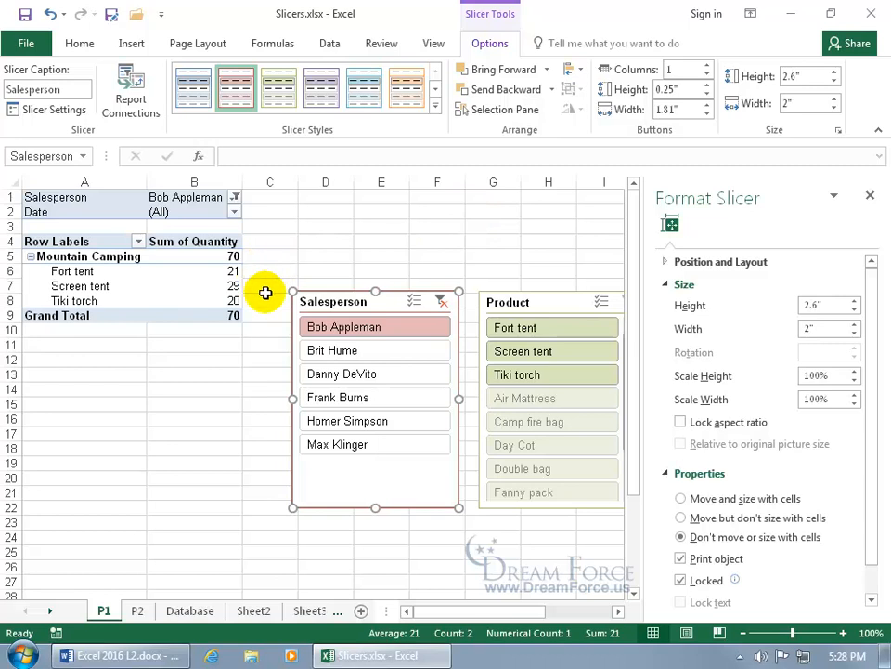
pyautogui.moveTo(327, 299)
pyautogui.mouseDown()
pyautogui.moveTo(220, 271)
pyautogui.moveTo(349, 310)
pyautogui.moveTo(340, 299)
pyautogui.mouseUp()
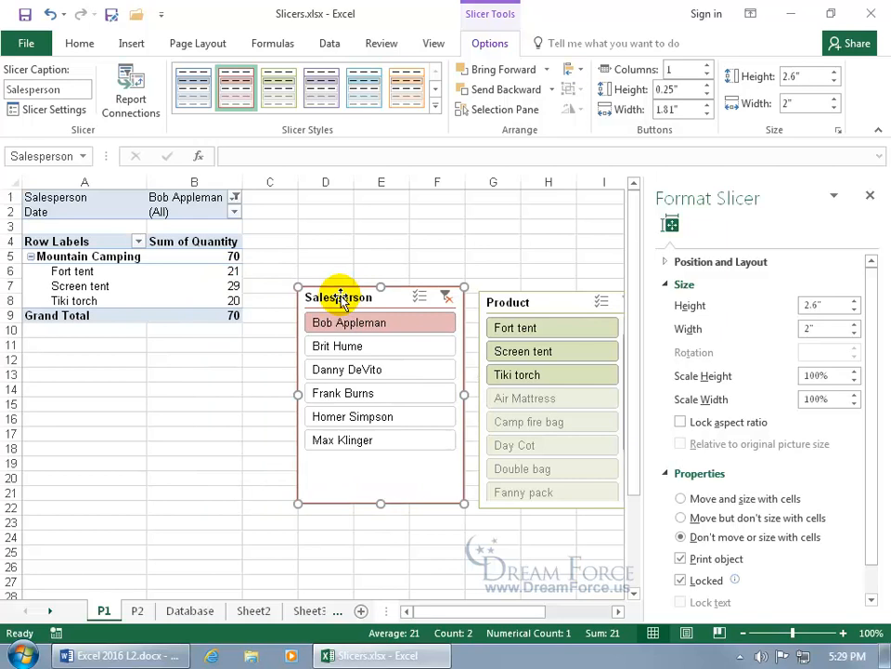
# - Close the slicer formatting options and remove the Salesperson and Product slicers from sheet P1
pyautogui.click(870, 196)
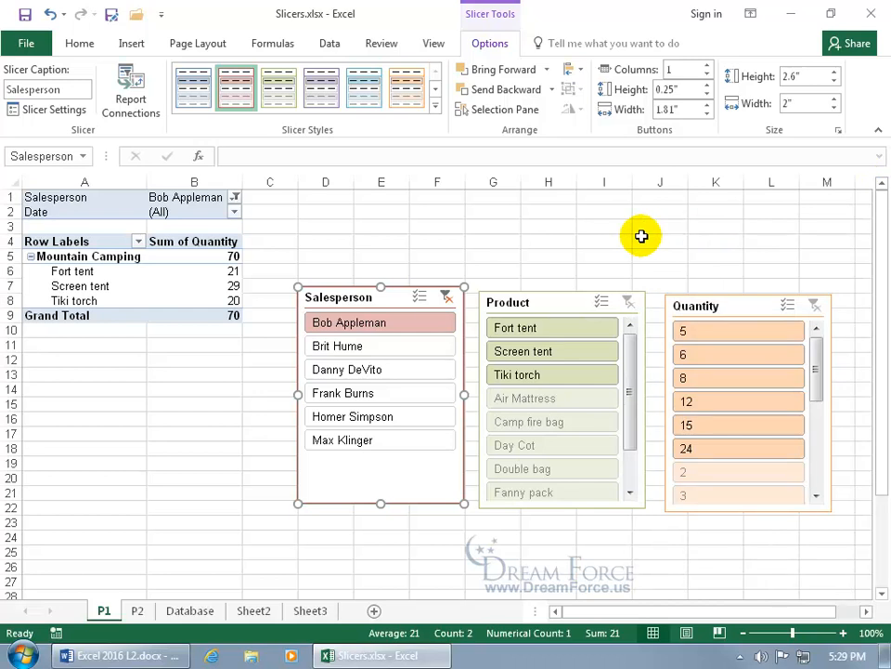
pyautogui.rightClick(380, 472)
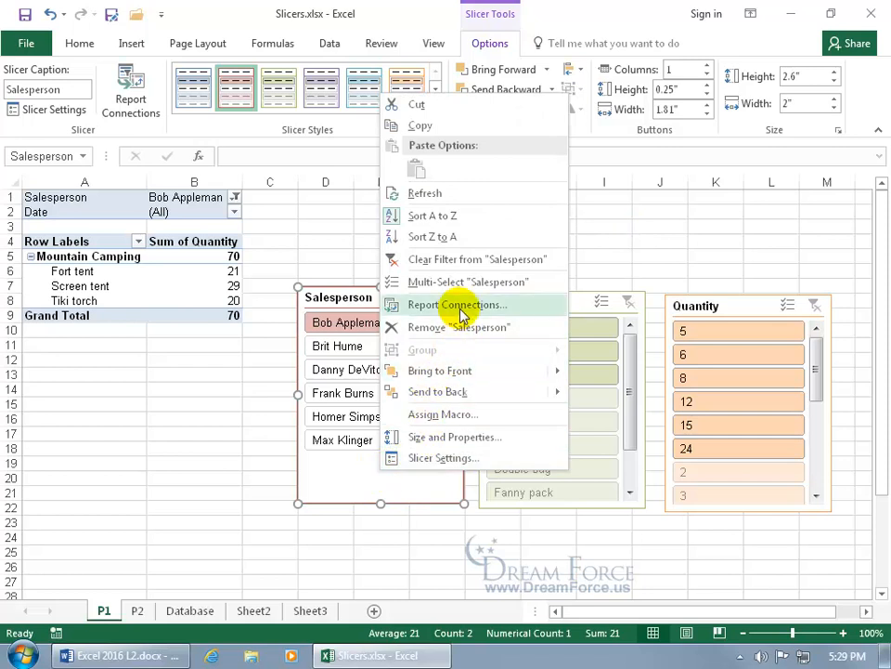
pyautogui.click(451, 331)
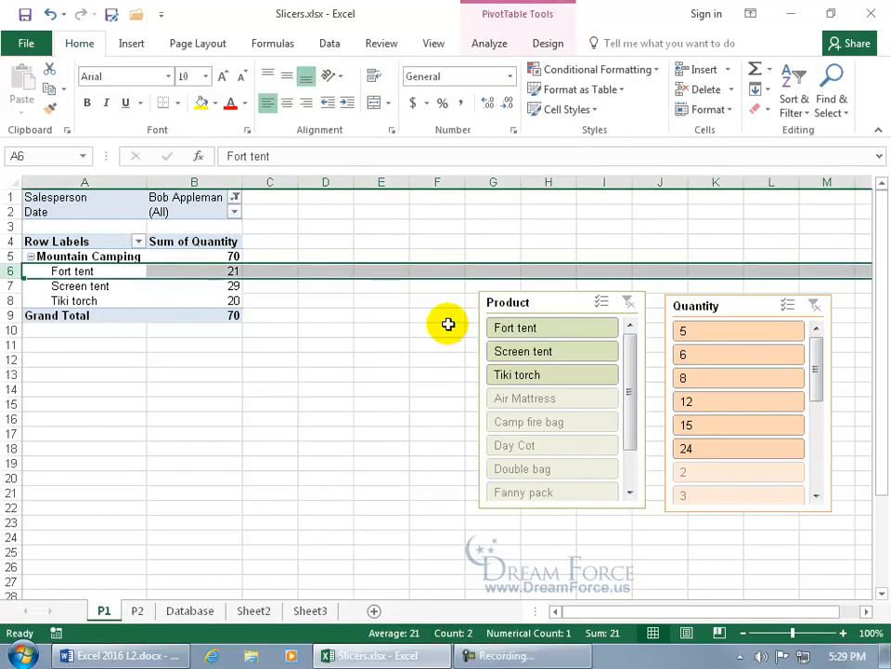
pyautogui.click(533, 303)
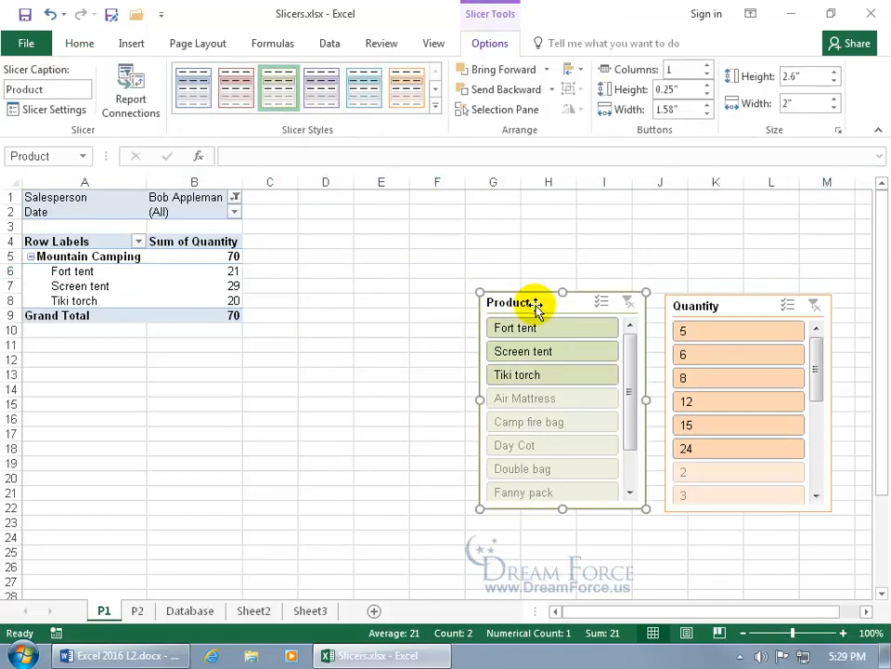
pyautogui.press('Delete')
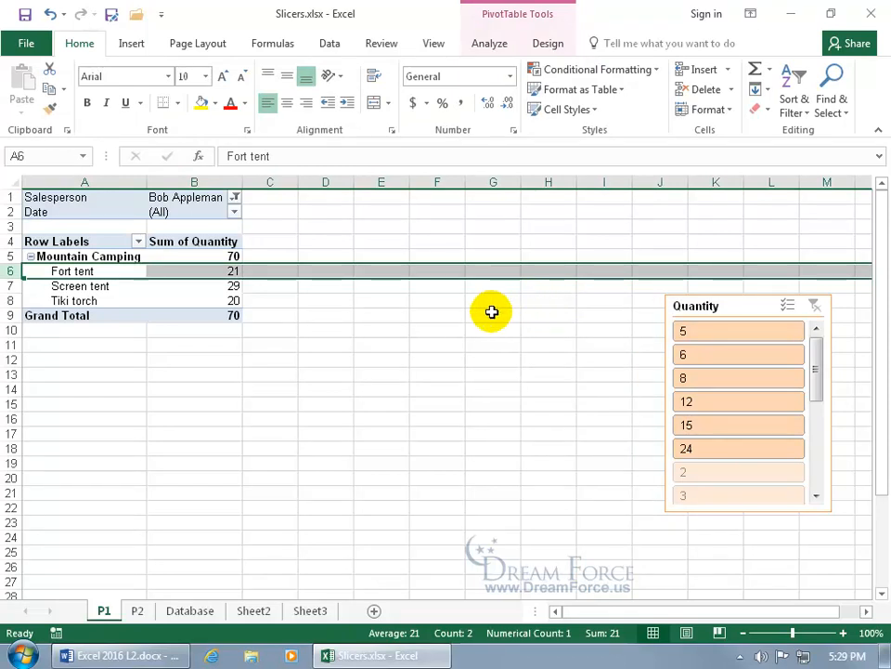
pyautogui.click(323, 315)
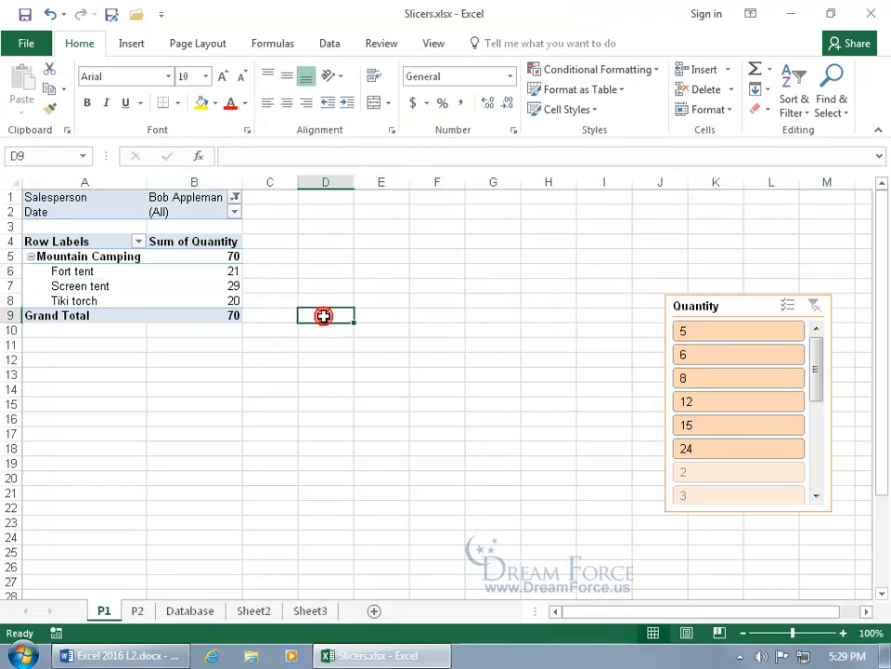
pyautogui.click(131, 44)
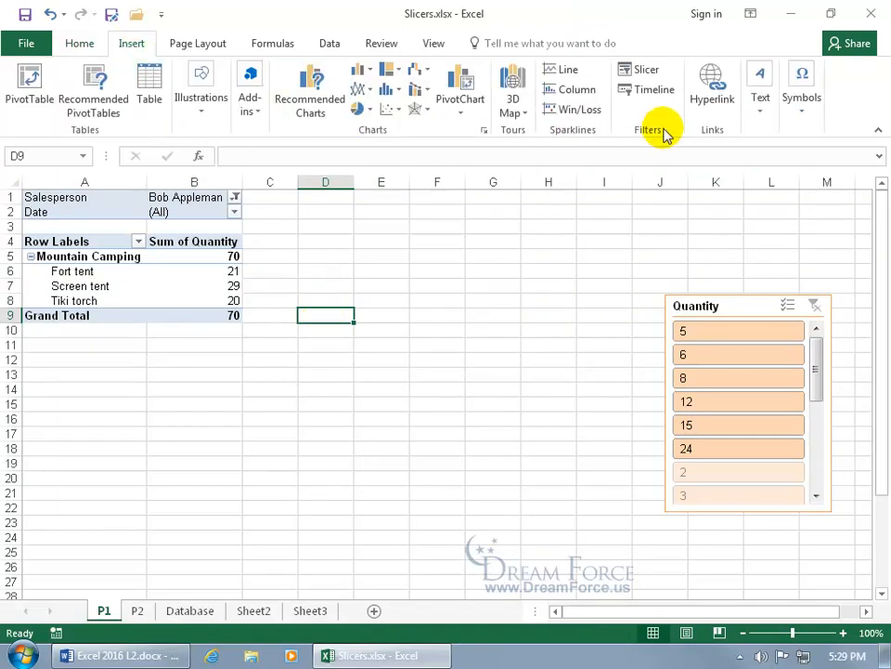
pyautogui.click(647, 75)
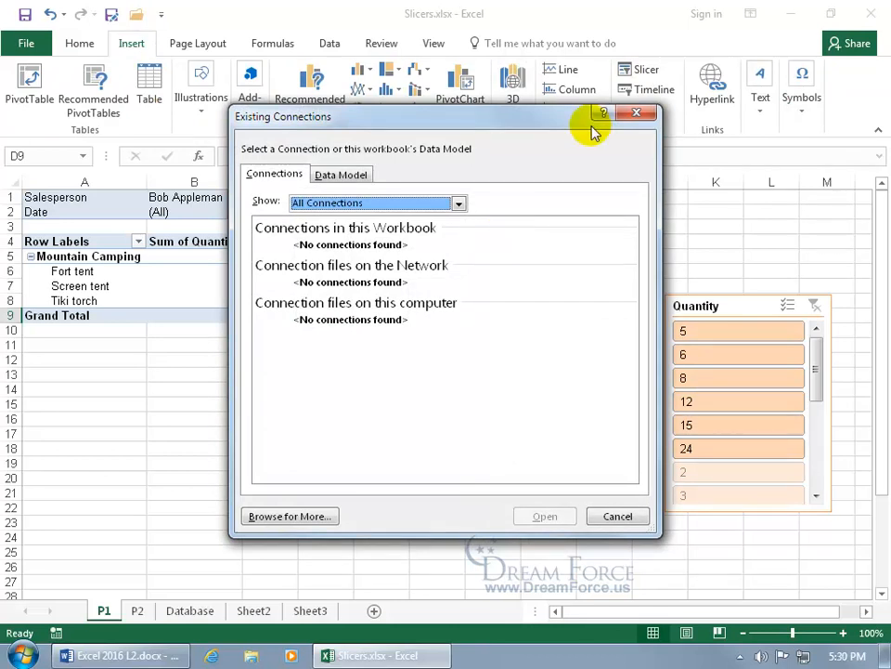
pyautogui.click(637, 113)
# - Start inserting a slicer for the PivotTable on sheet P1 from cell B7
pyautogui.click(209, 280)
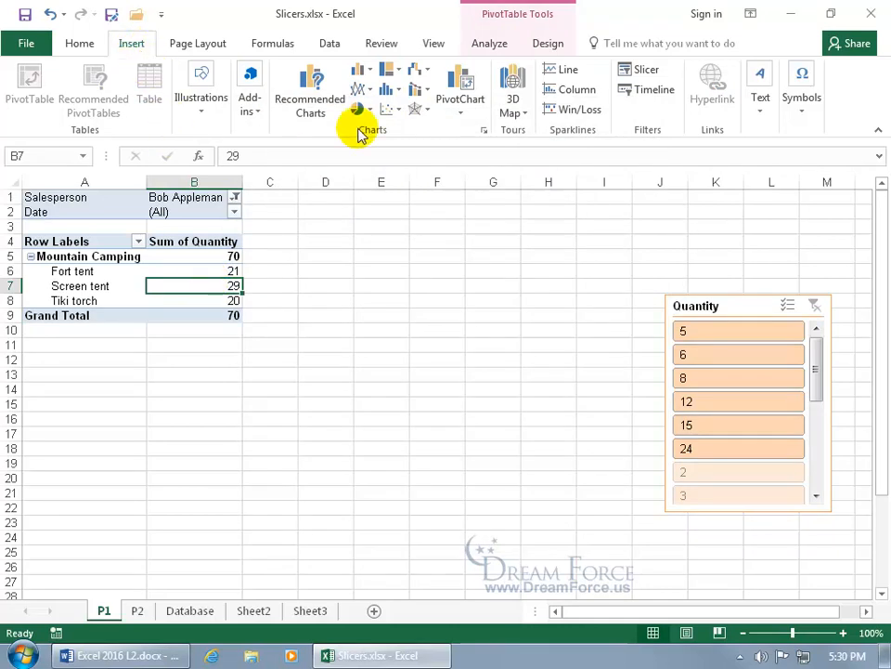
pyautogui.click(646, 72)
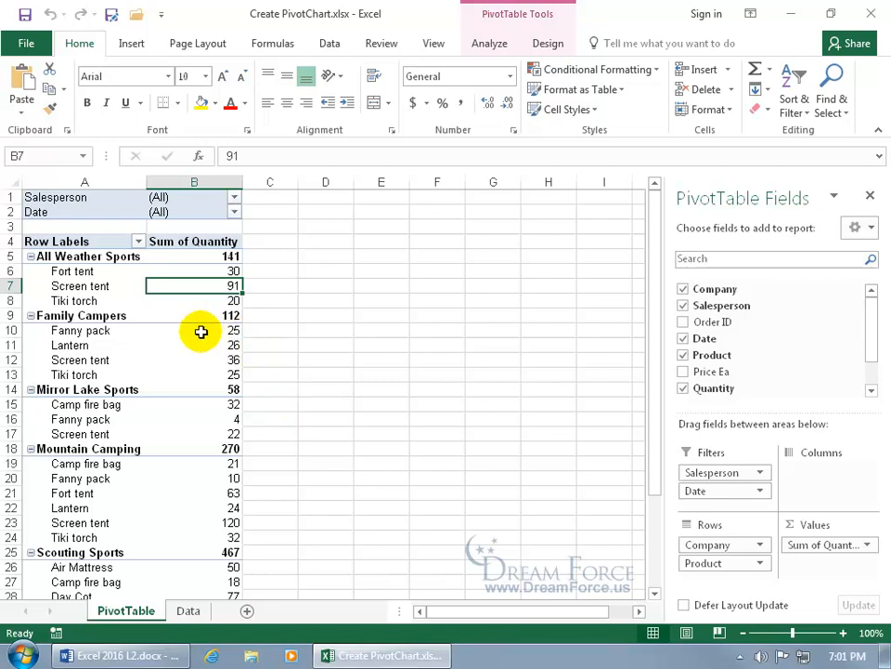
# - Create a Clustered Column PivotChart from the PivotTable in Create PivotChart.xlsx
pyautogui.click(491, 45)
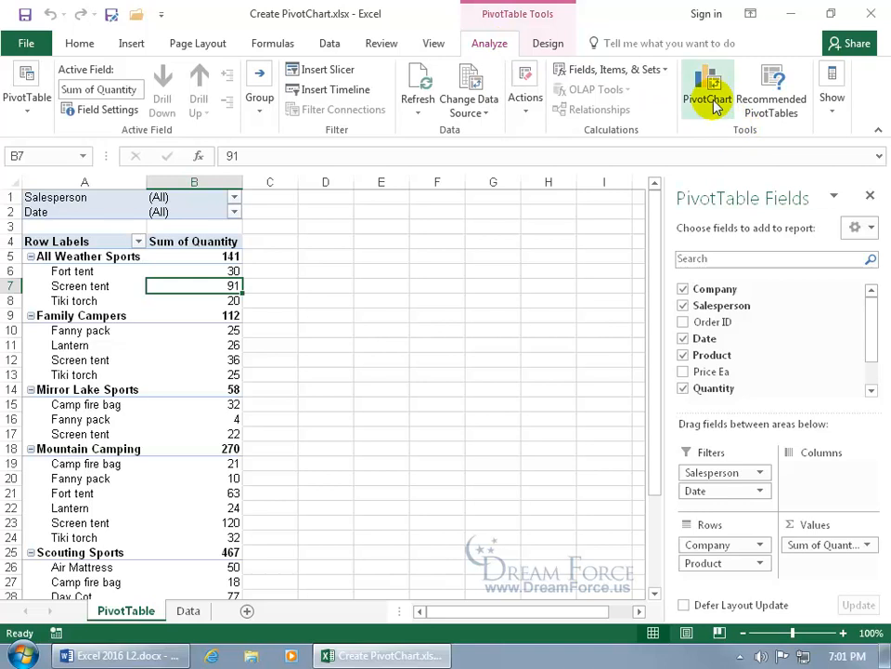
pyautogui.click(712, 103)
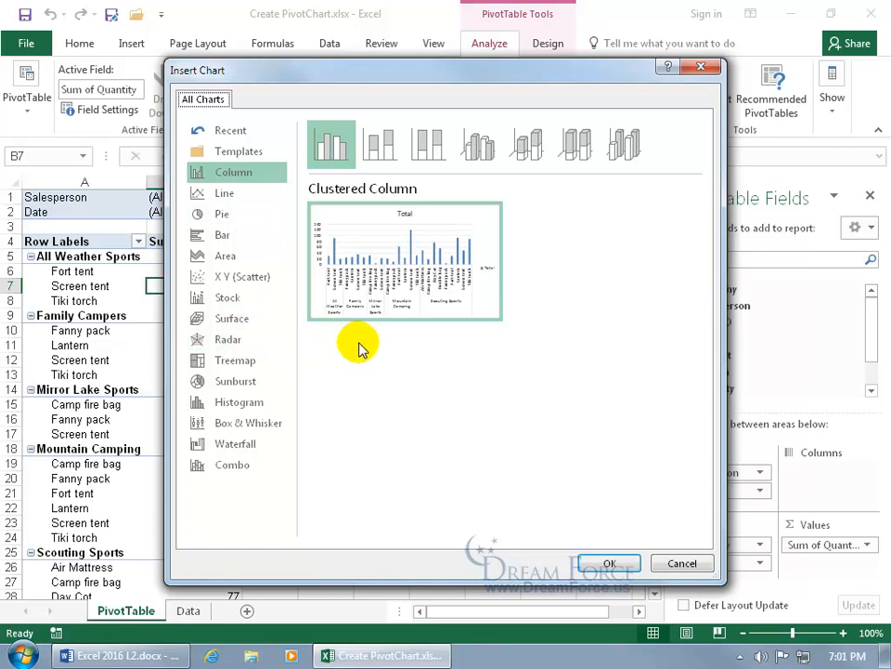
pyautogui.doubleClick(390, 244)
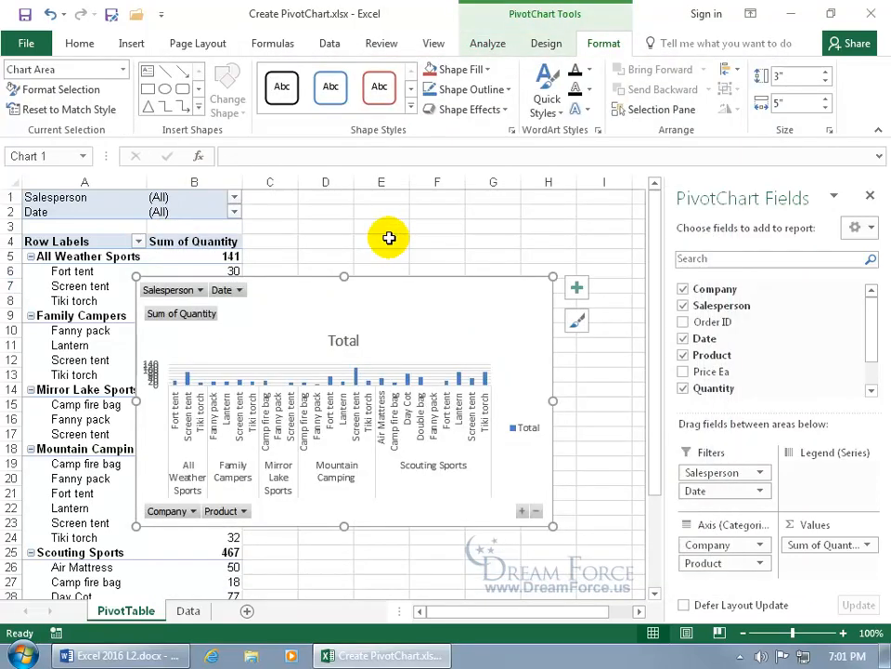
# - Close the field list, place the PivotChart beside the PivotTable and enlarge it to about 4.41 inches high by 6.13 inches wide
pyautogui.click(870, 197)
pyautogui.moveTo(557, 303); pyautogui.dragTo(542, 231)
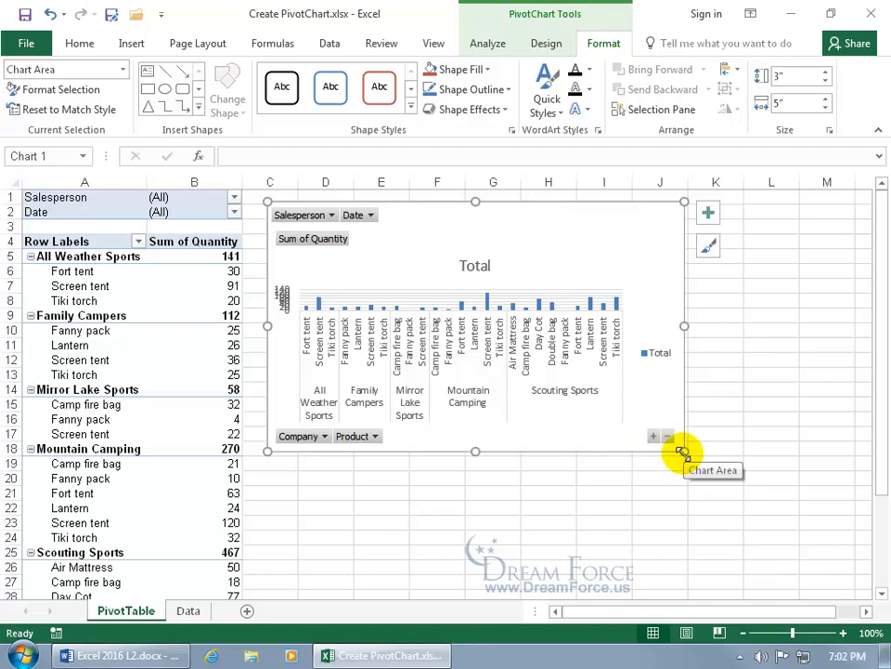
pyautogui.moveTo(683, 451); pyautogui.dragTo(778, 570)
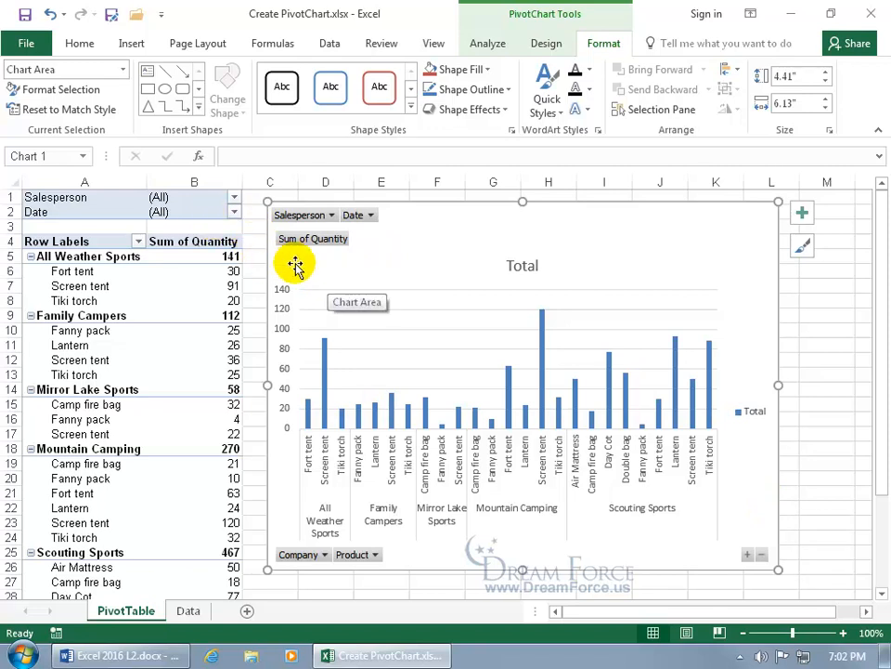
# - Filter the PivotChart's Salesperson field to only the first listed salesperson
pyautogui.click(330, 214)
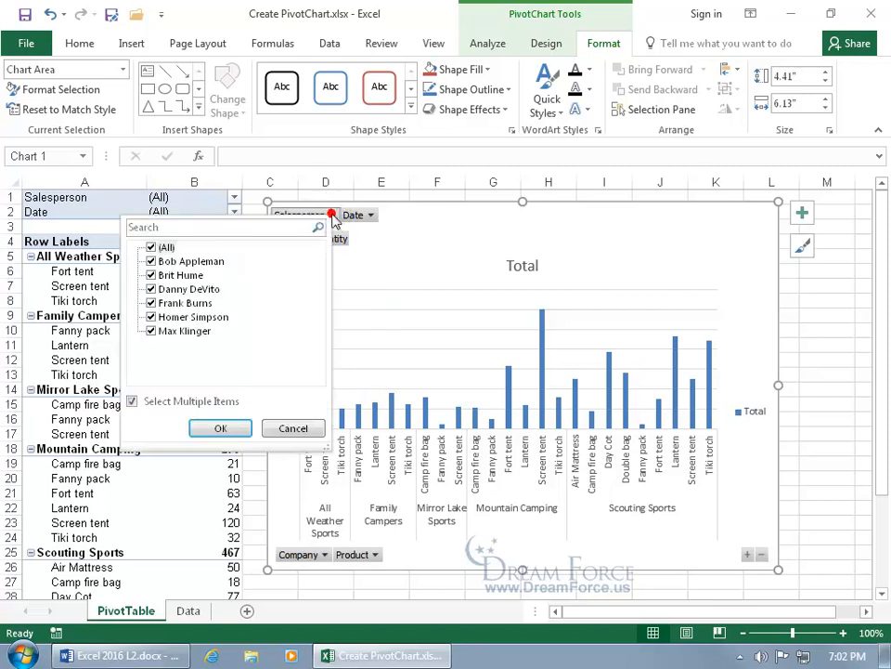
pyautogui.click(150, 247)
pyautogui.click(151, 261)
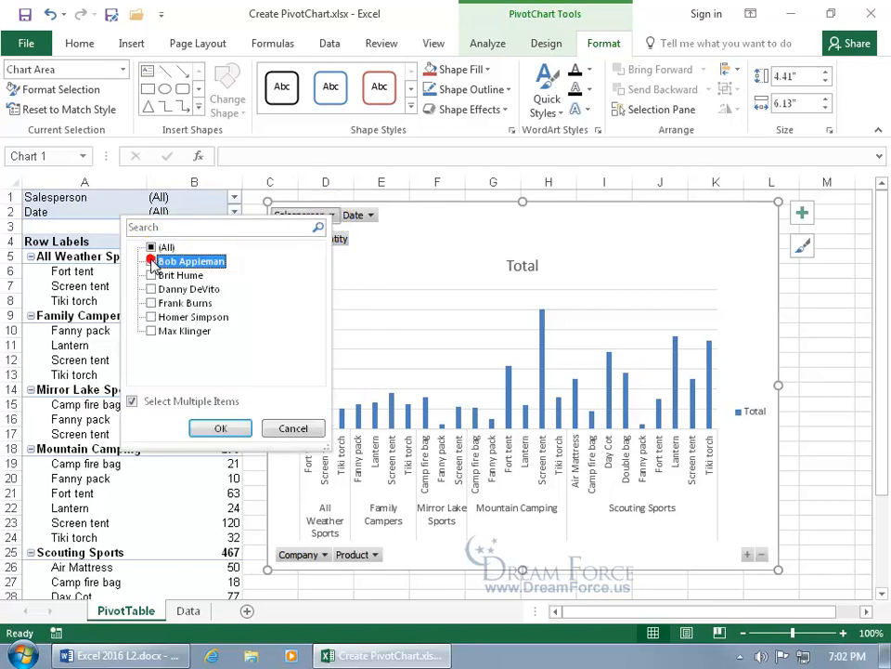
pyautogui.click(221, 426)
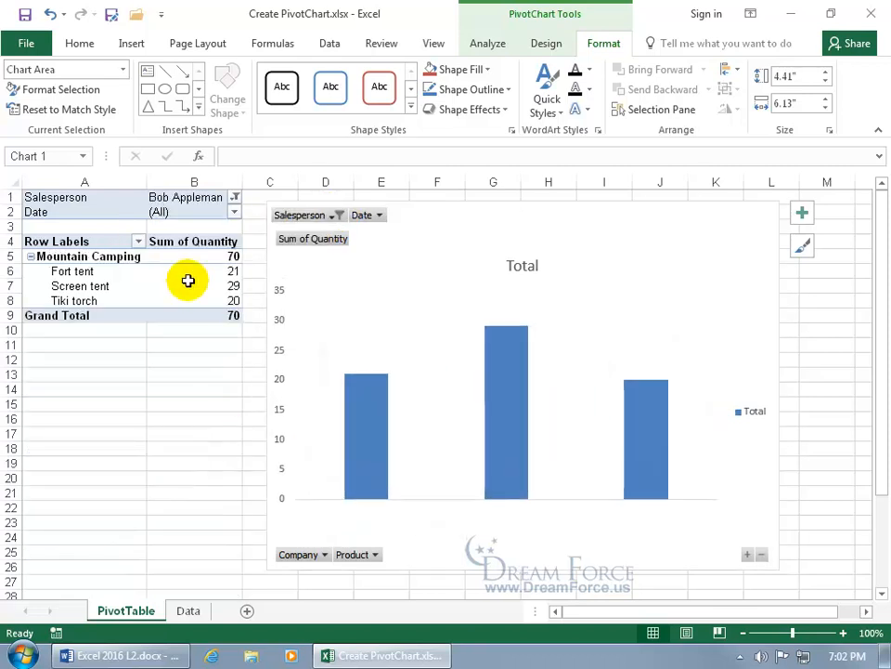
# - Filter the PivotChart's Product field to show only Screen tent
pyautogui.moveTo(170, 280)
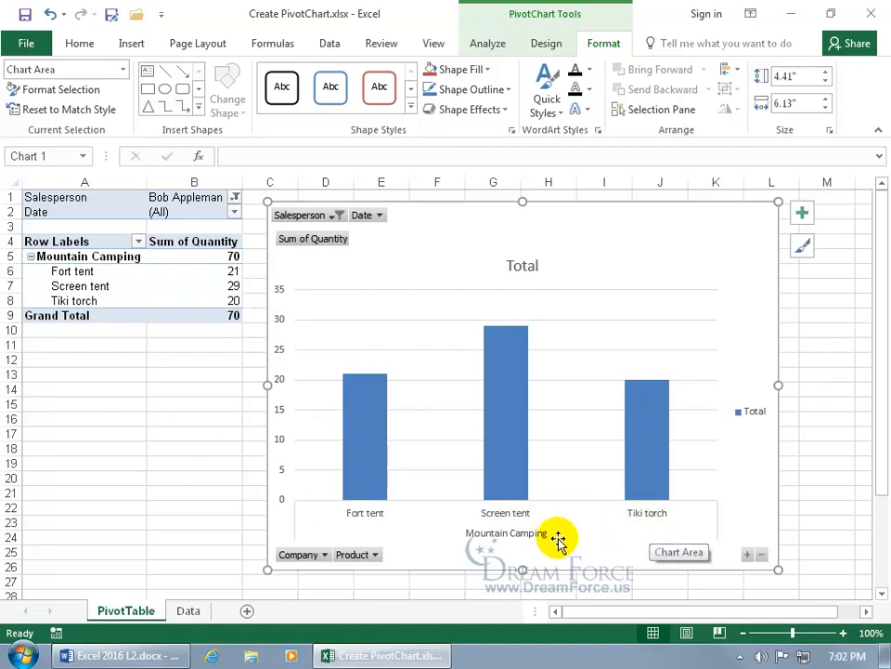
pyautogui.click(376, 554)
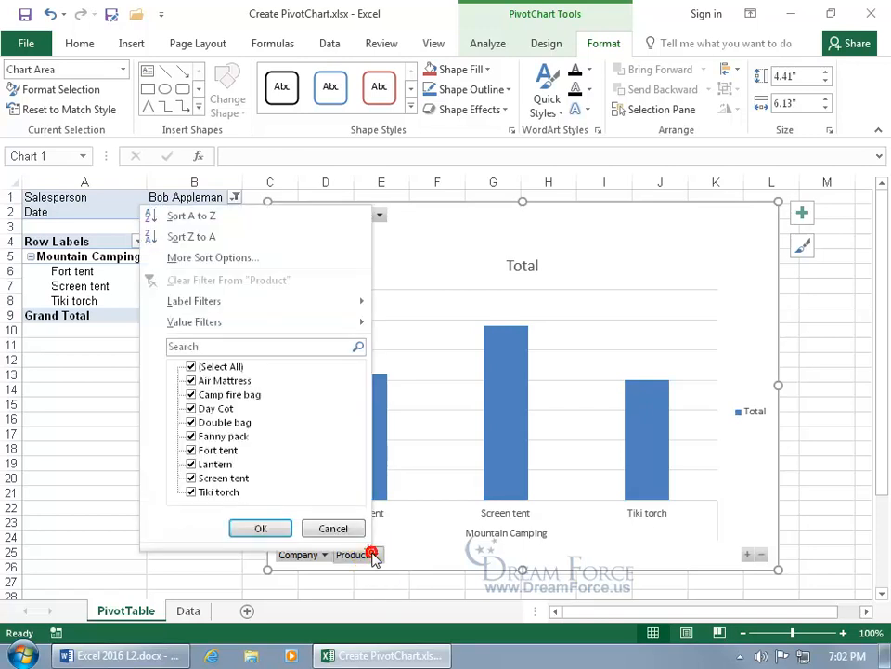
pyautogui.click(192, 368)
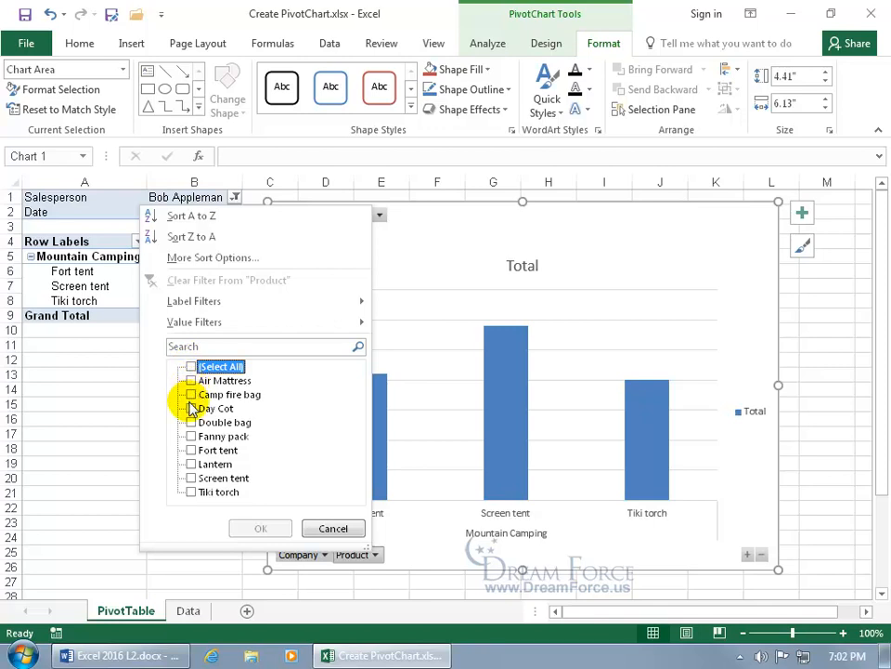
pyautogui.click(192, 477)
pyautogui.click(260, 527)
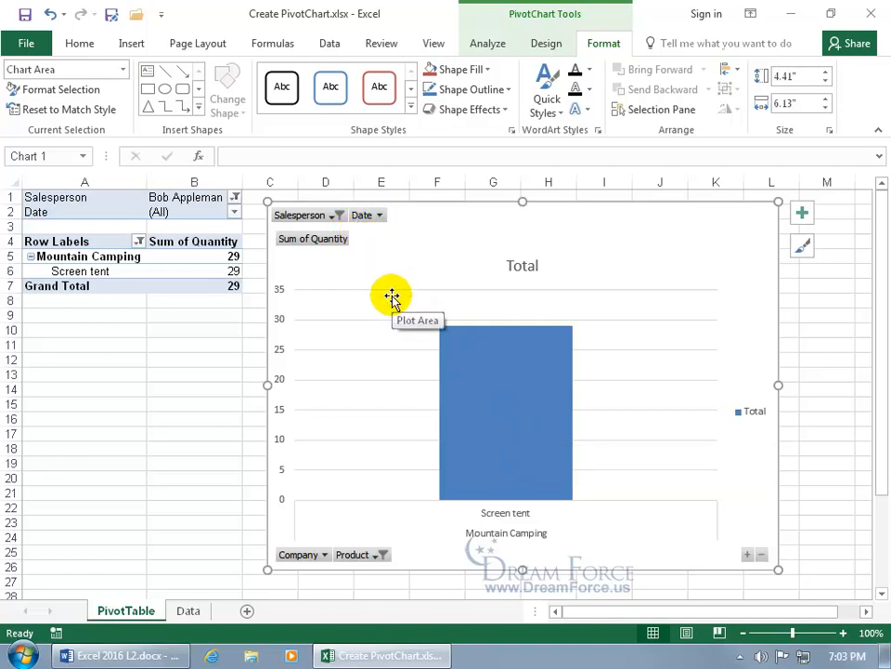
# - Change the PivotChart's title to "Salesperson's Performance"
pyautogui.click(521, 265)
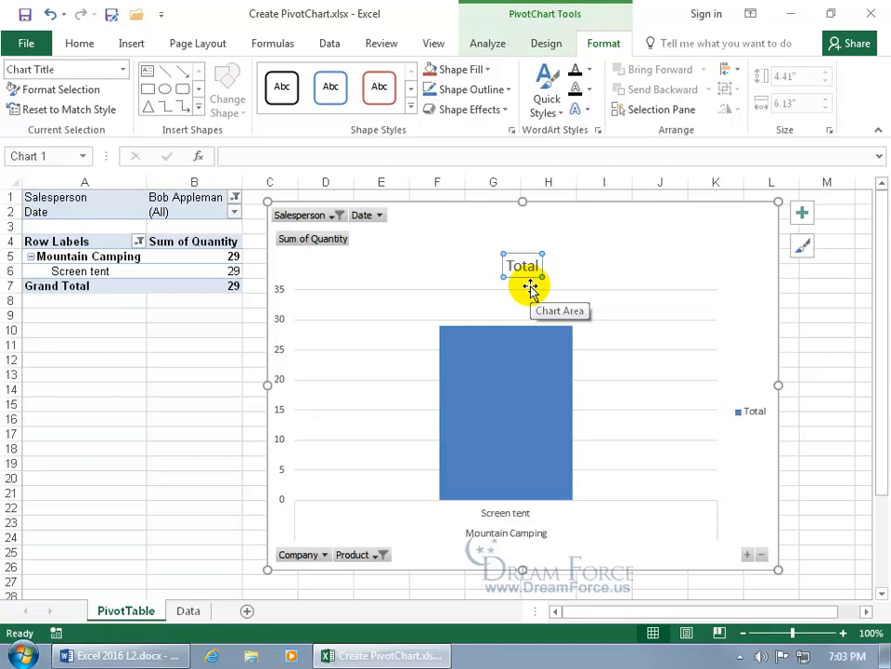
pyautogui.click(243, 157)
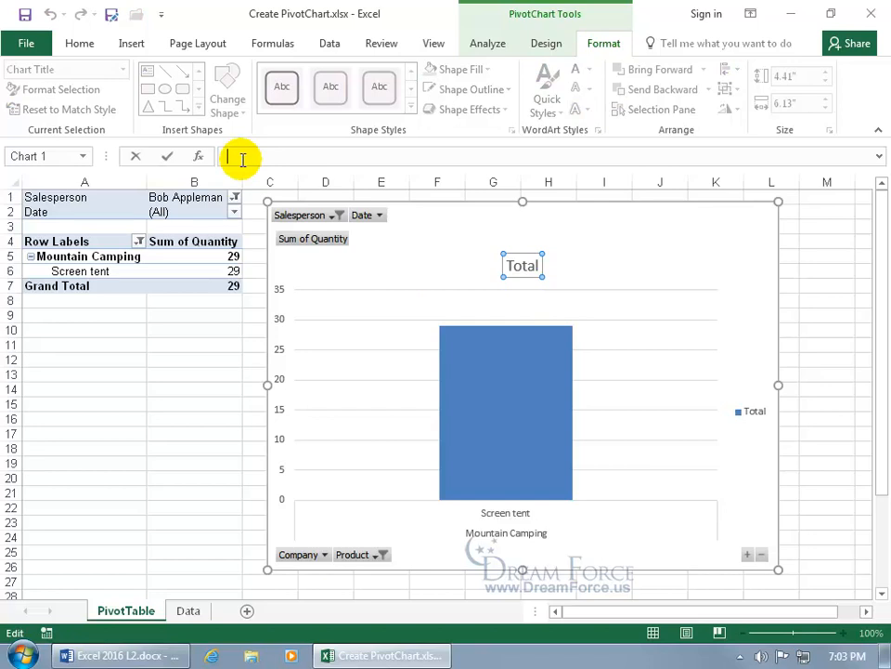
pyautogui.write("Salesperson's Performance")
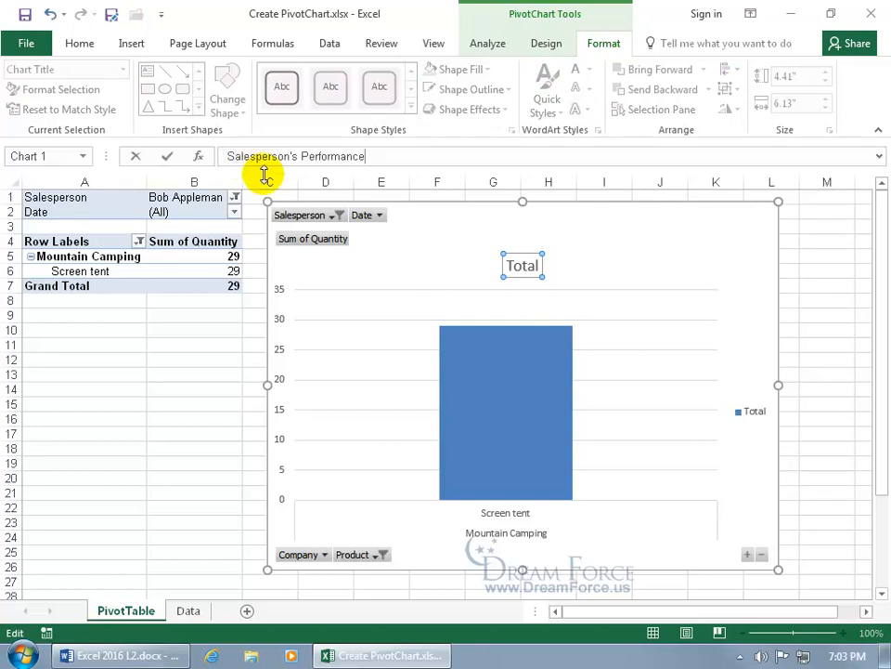
pyautogui.press('Return')
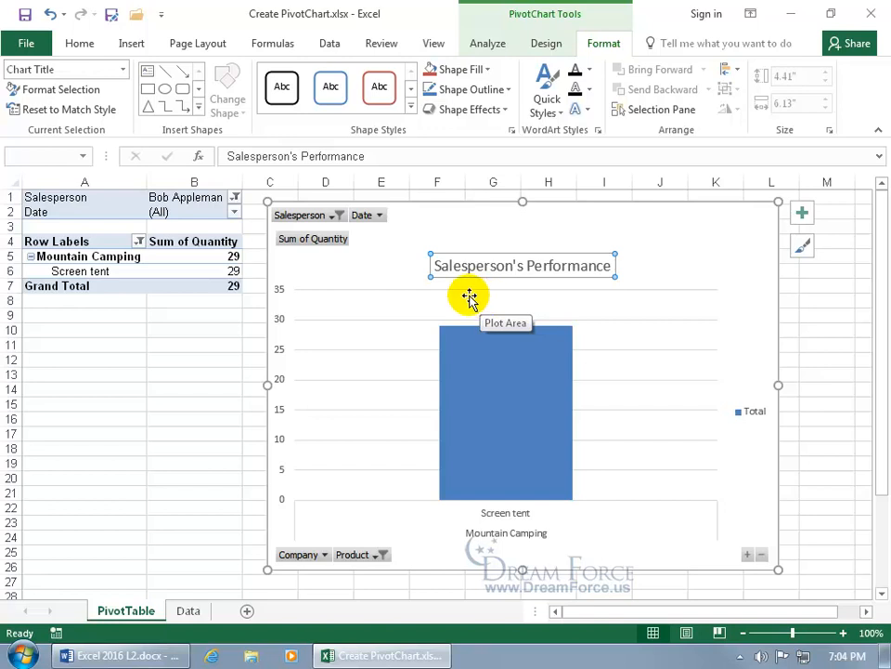
# - Clear all filters from the PivotChart at once
pyautogui.click(339, 214)
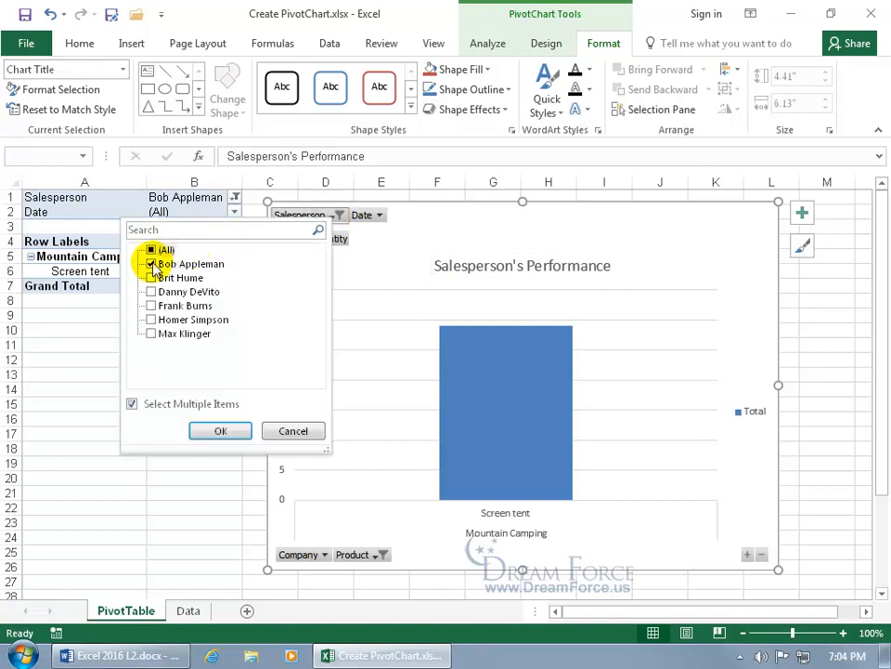
pyautogui.click(299, 430)
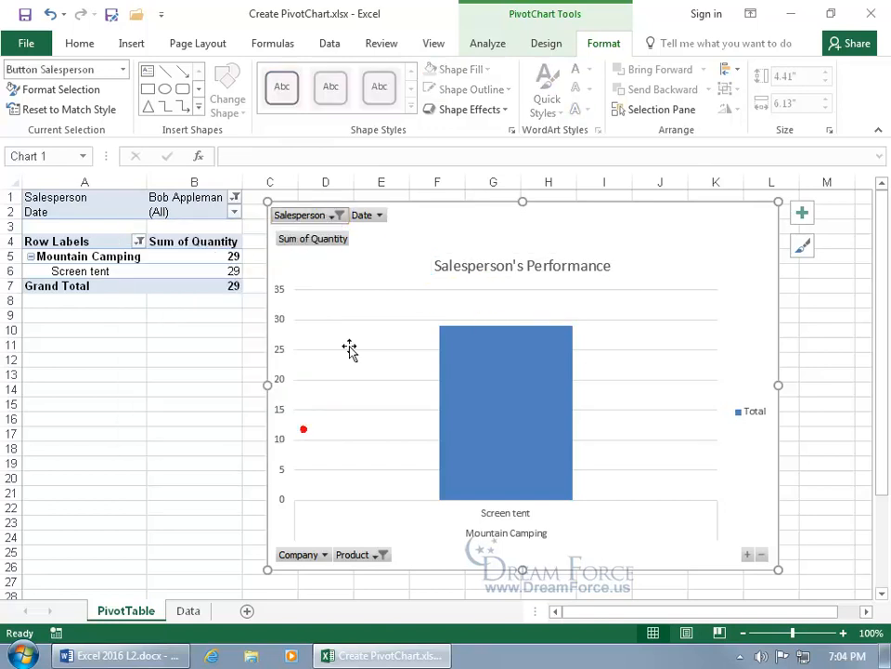
pyautogui.click(489, 43)
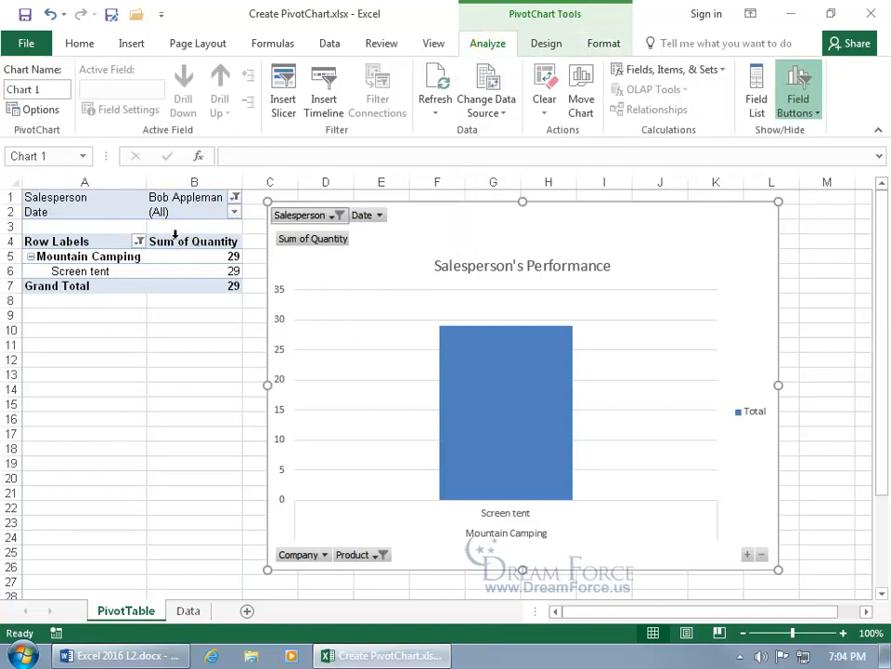
pyautogui.click(173, 240)
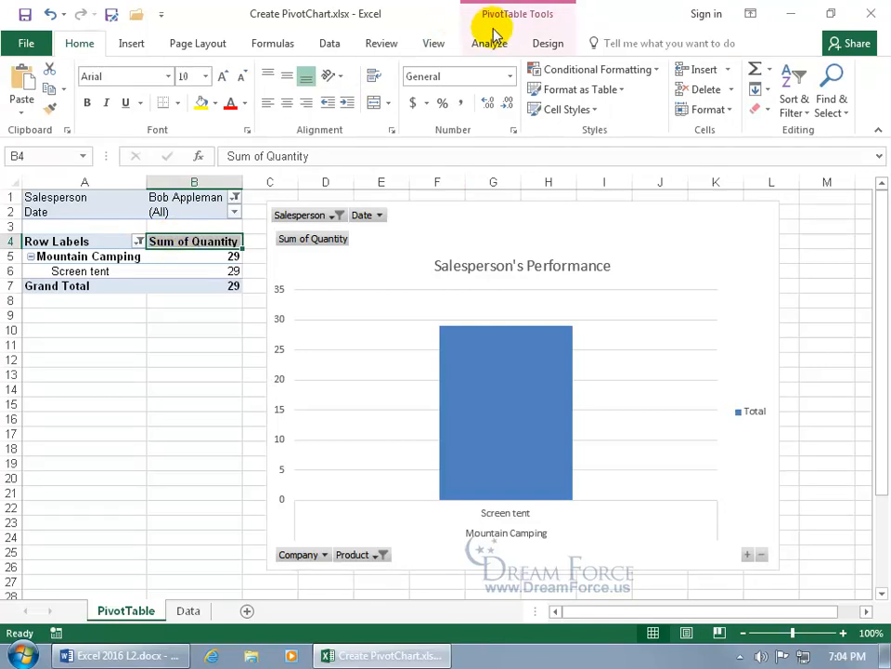
pyautogui.click(391, 246)
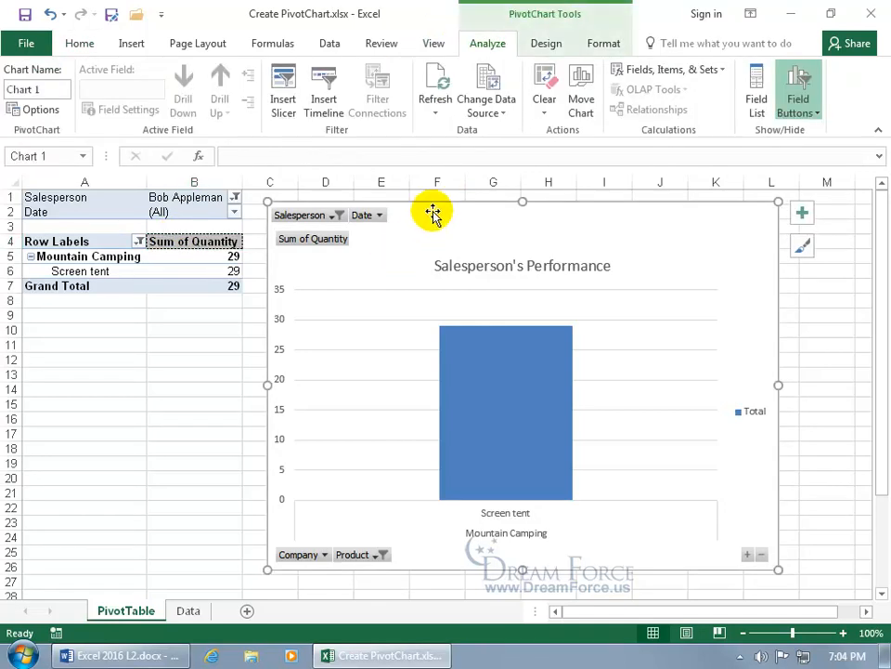
pyautogui.click(546, 110)
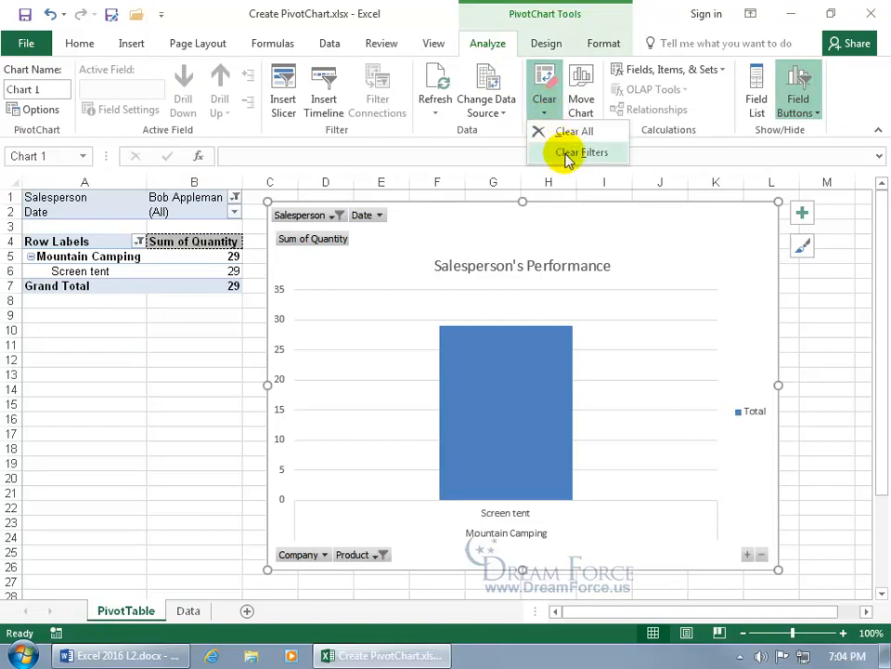
pyautogui.click(568, 154)
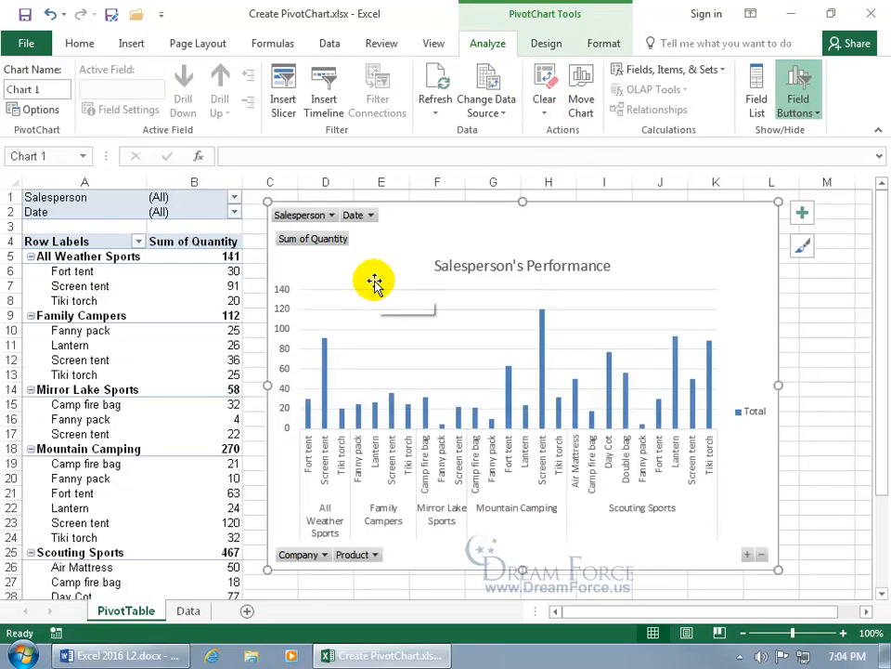
# - Collapse the PivotChart's entire category field to the company level
pyautogui.moveTo(164, 281)
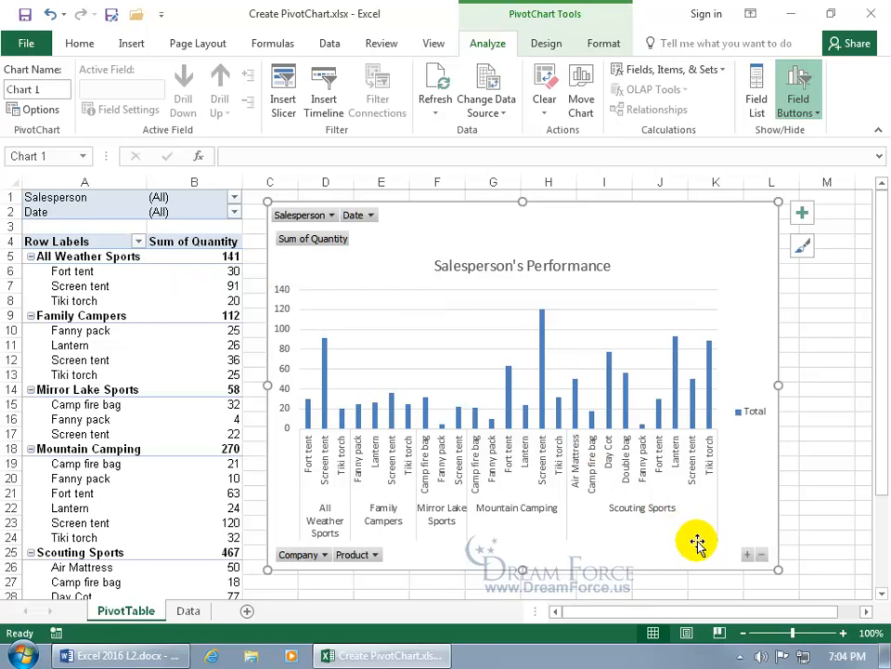
pyautogui.click(762, 557)
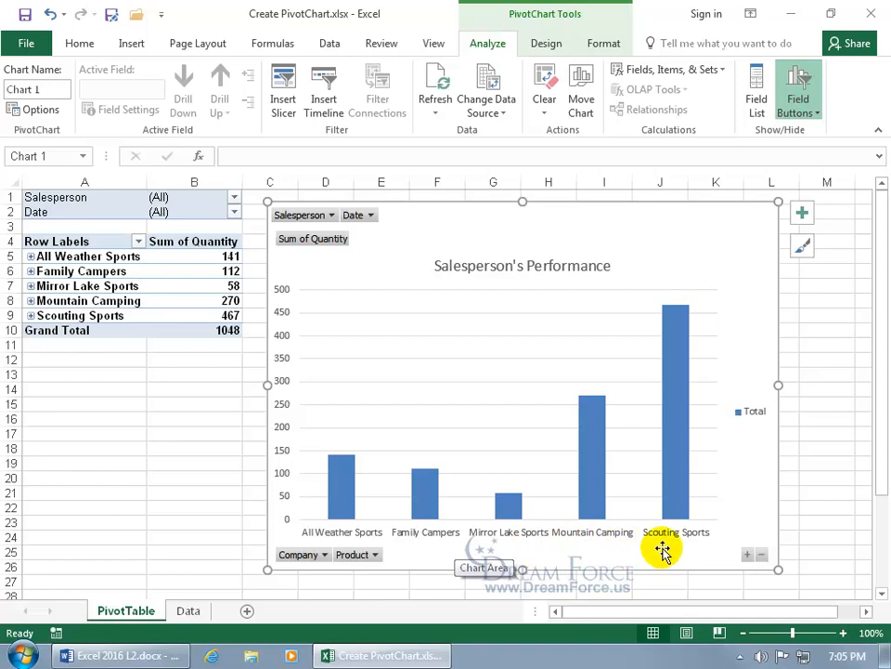
# - Expand the PivotChart's entire category field to show the products under each company
pyautogui.moveTo(681, 488)
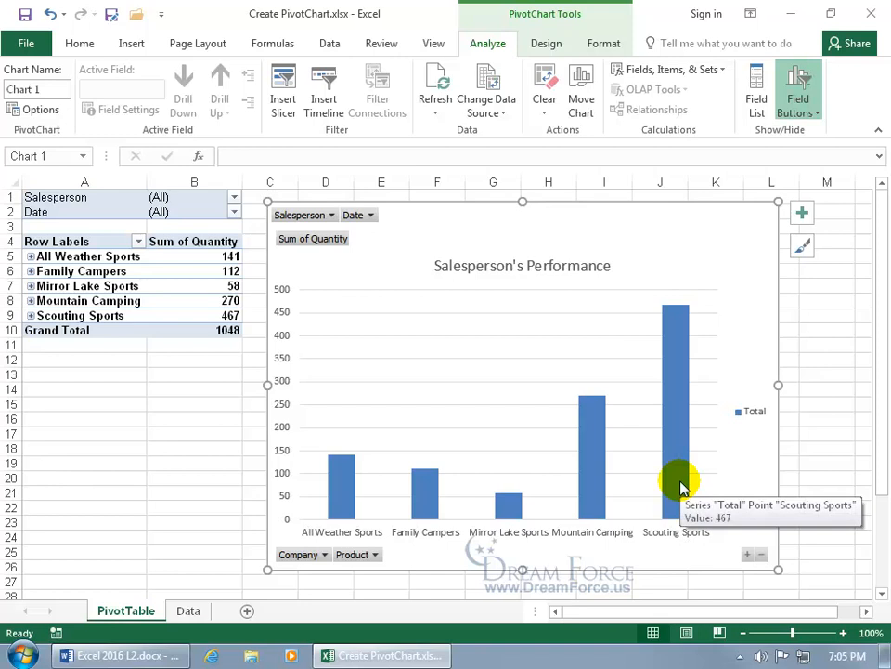
pyautogui.click(747, 555)
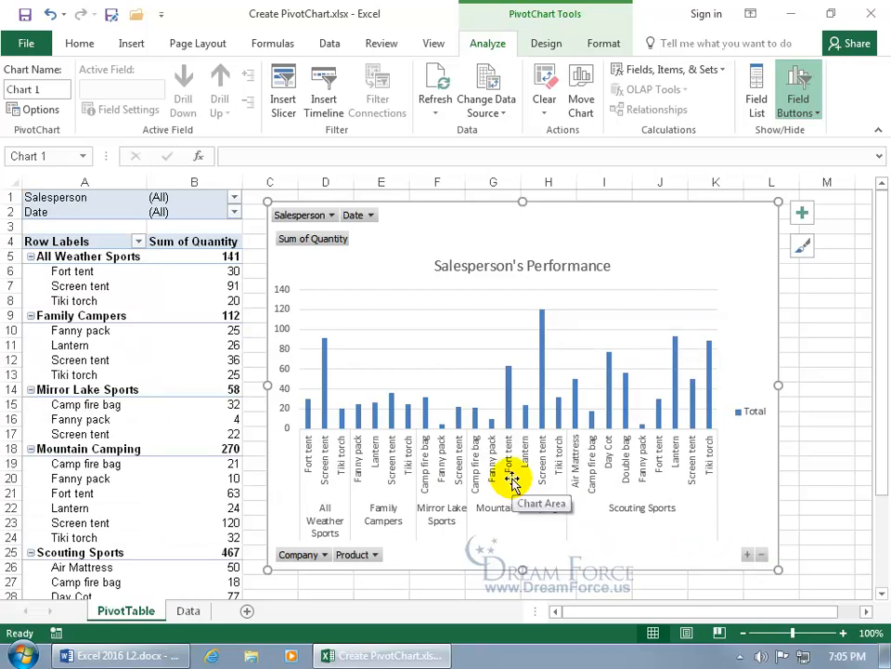
# - Start a new standalone PivotChart from the Data sheet, keeping Data!$A$1:$H$109 as the source range
pyautogui.click(189, 611)
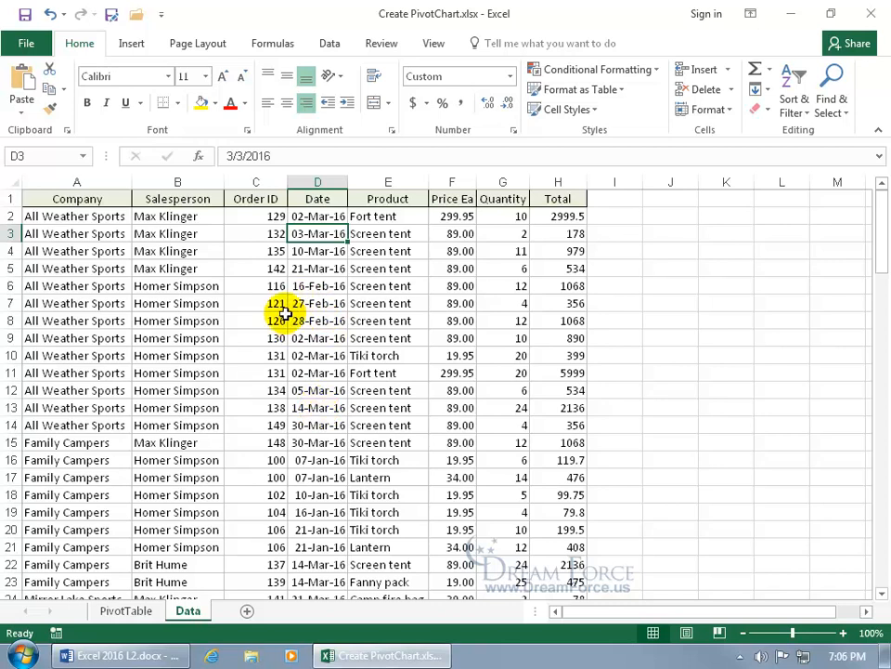
pyautogui.click(130, 45)
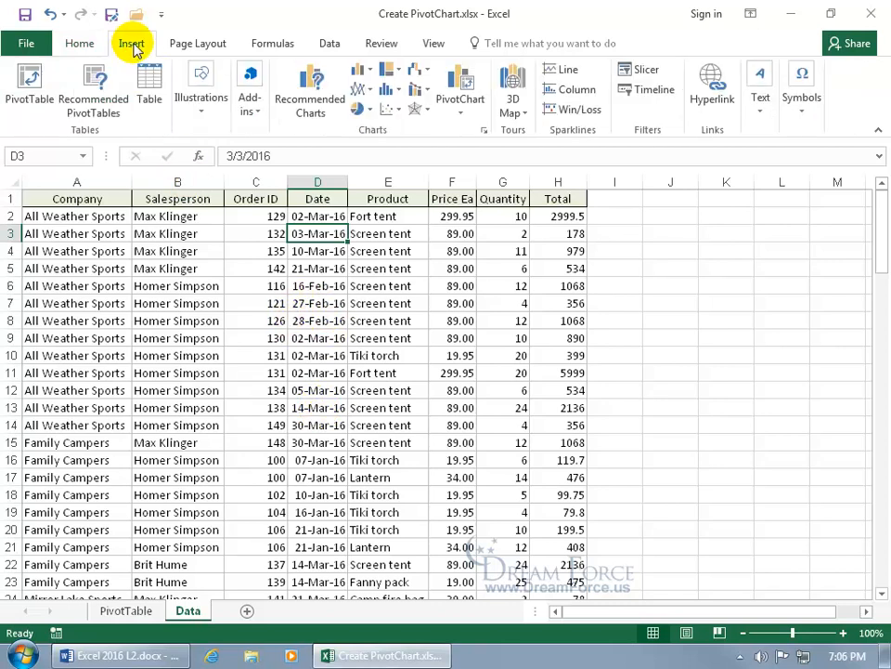
pyautogui.click(463, 115)
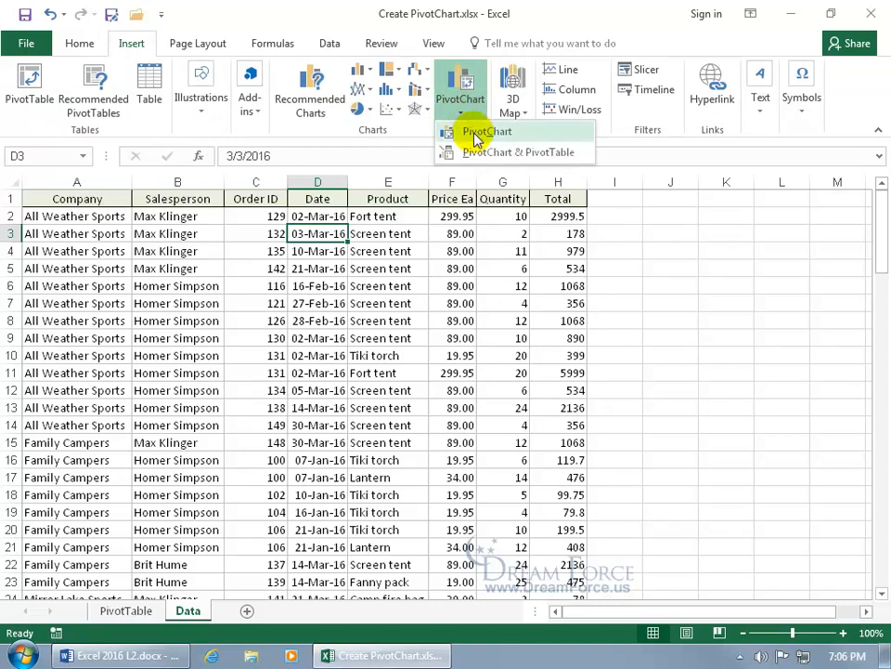
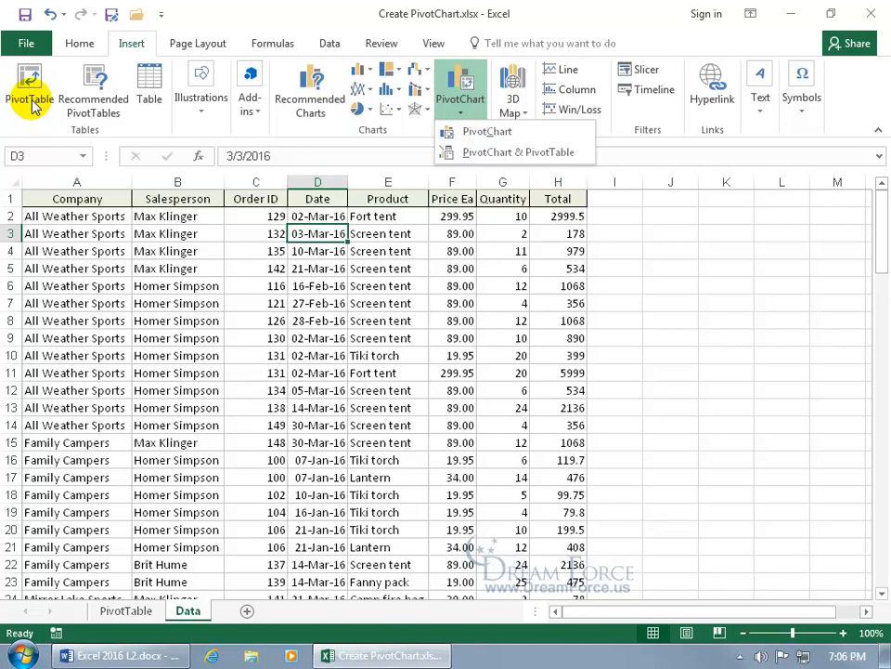
pyautogui.click(489, 138)
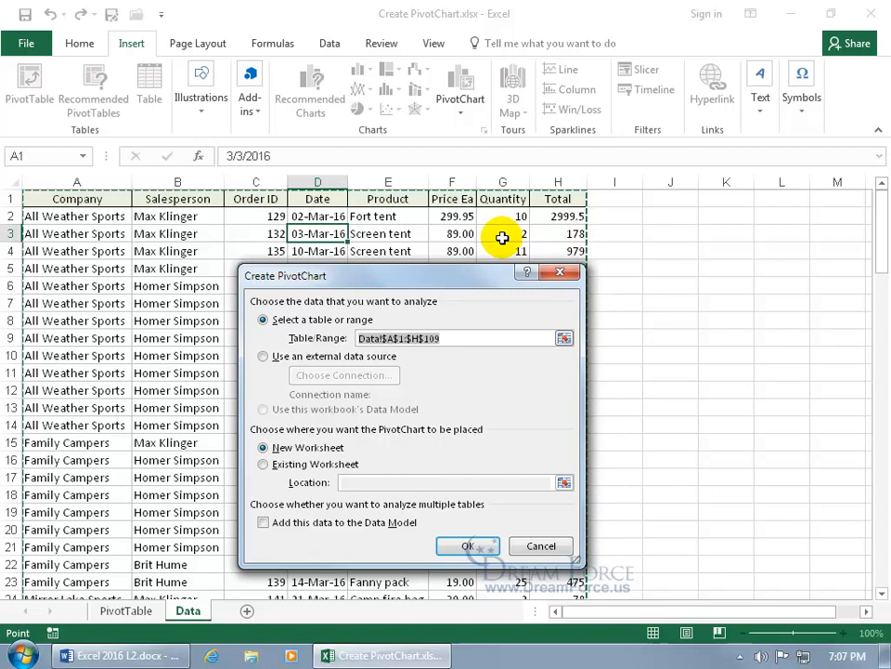
pyautogui.click(564, 338)
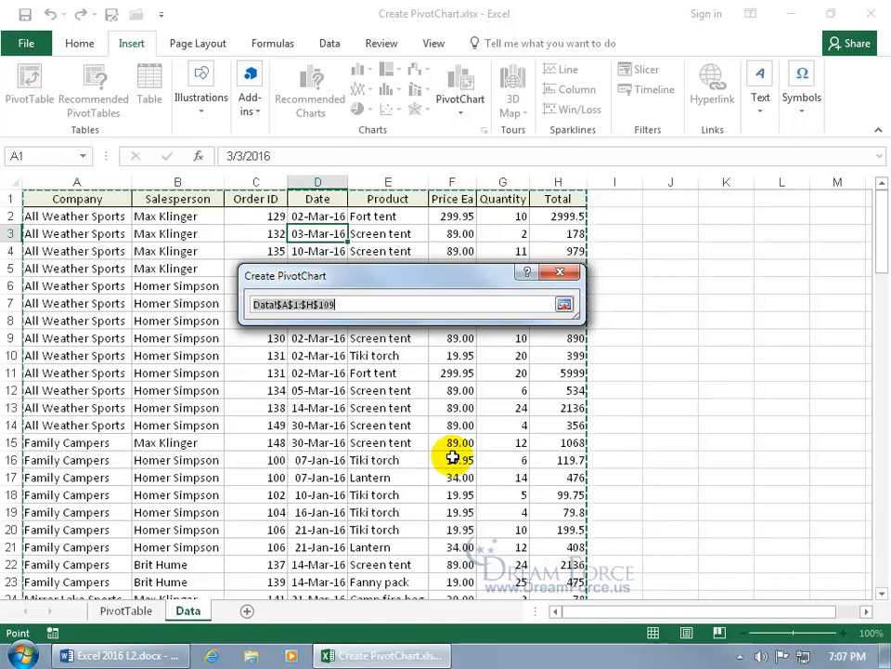
pyautogui.press('Return')
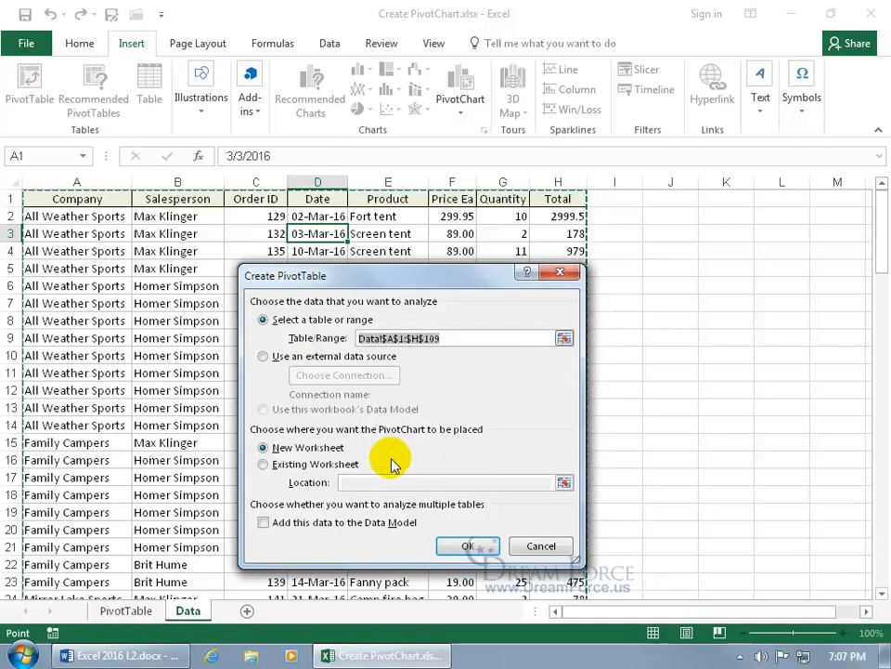
# - Place the PivotChart and its PivotTable on the existing PivotTable worksheet, starting at cell D30
pyautogui.click(327, 464)
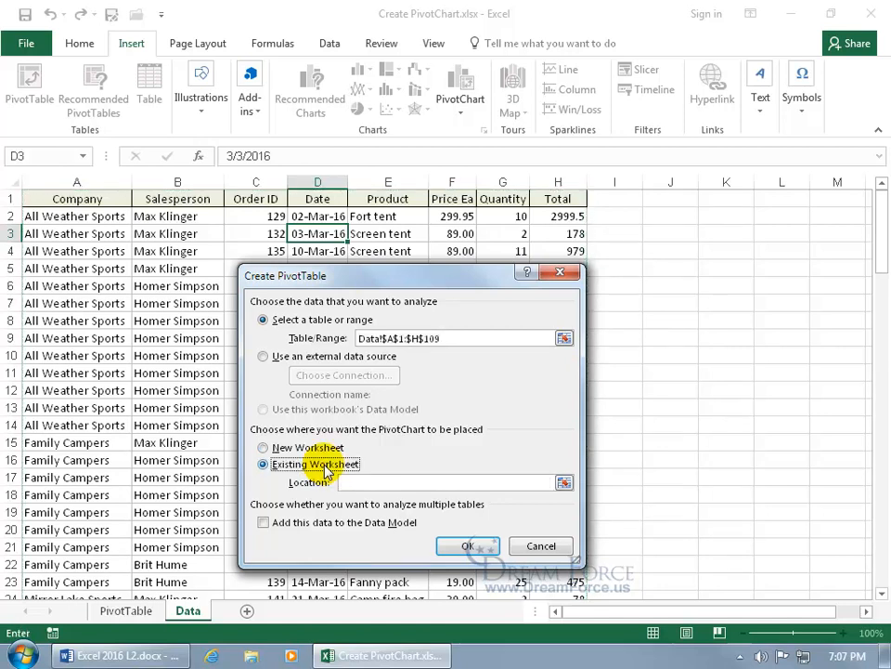
pyautogui.click(564, 482)
pyautogui.click(142, 614)
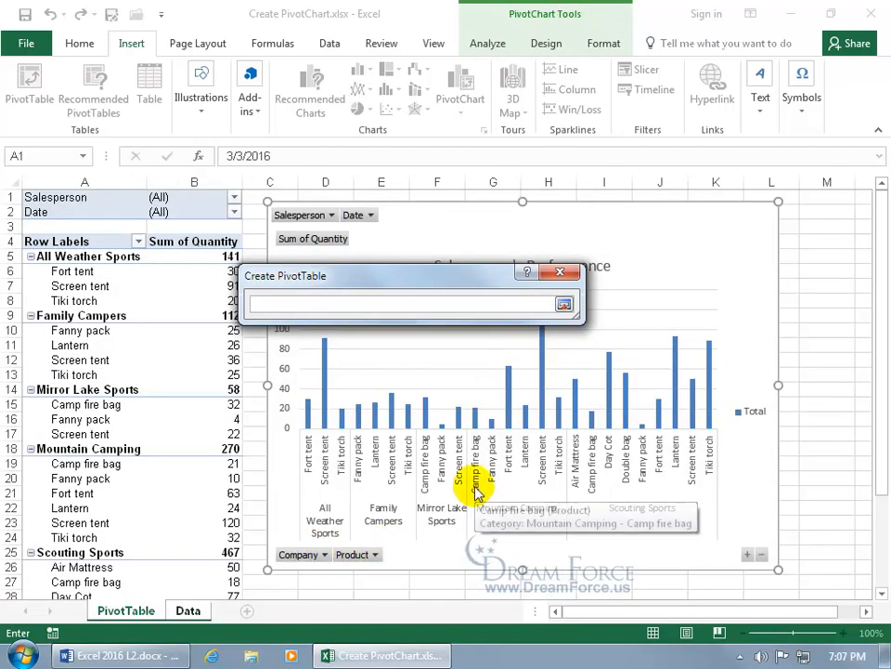
pyautogui.scroll(-3, 475, 487)
pyautogui.click(325, 492)
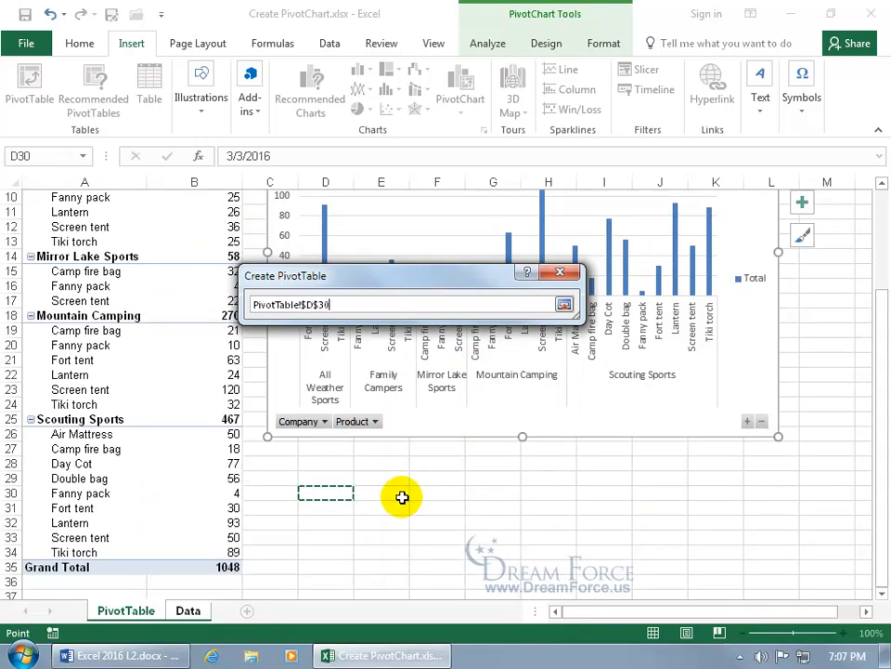
pyautogui.press('Return')
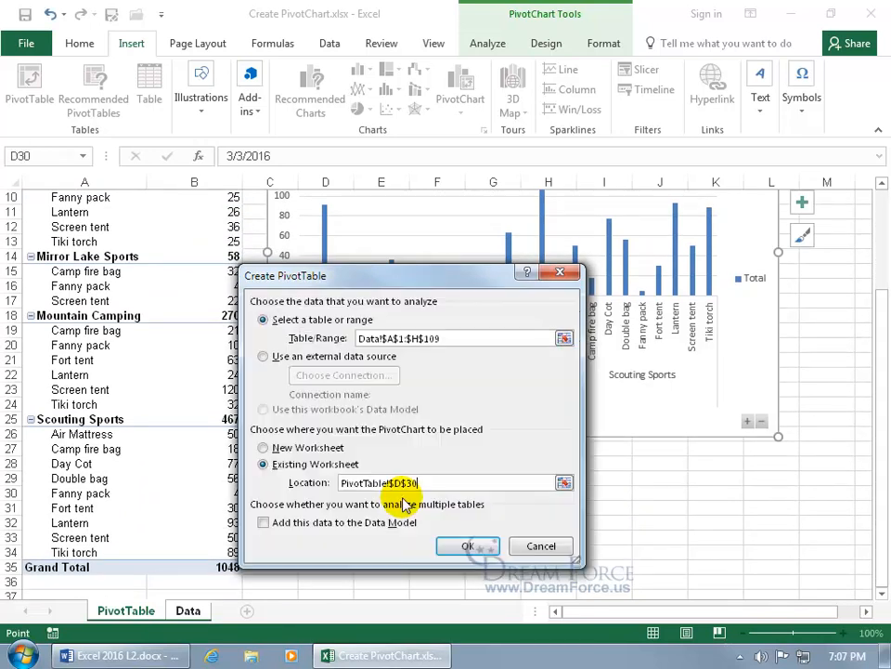
pyautogui.click(465, 547)
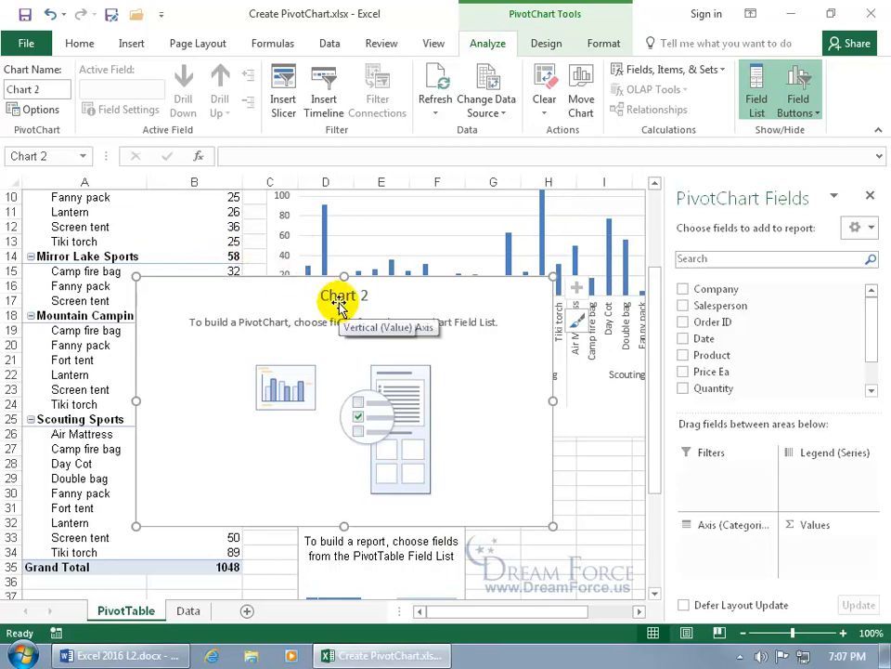
# - Undo the insertion of the empty PivotChart and PivotTable on the PivotTable worksheet
pyautogui.click(380, 553)
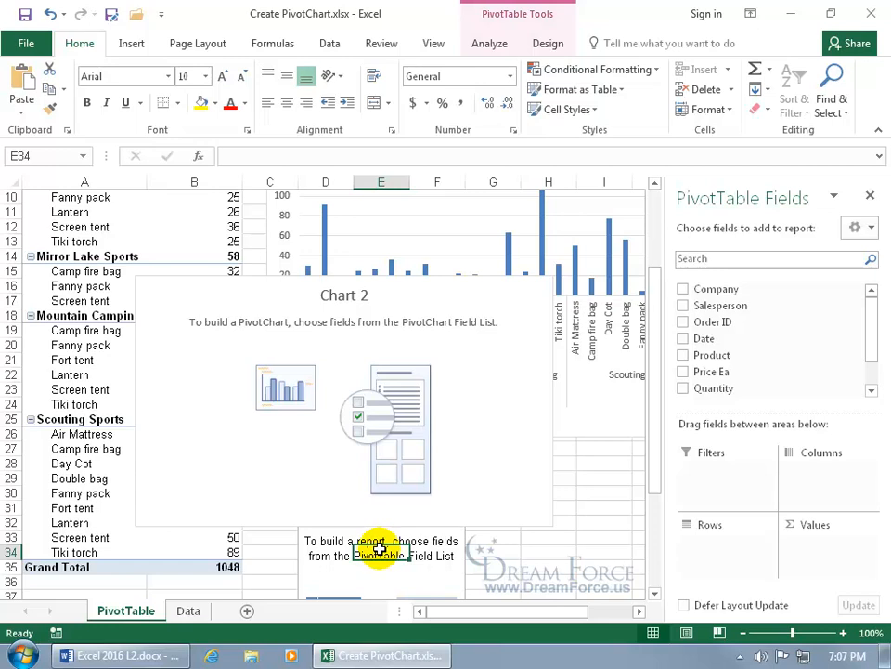
pyautogui.click(50, 14)
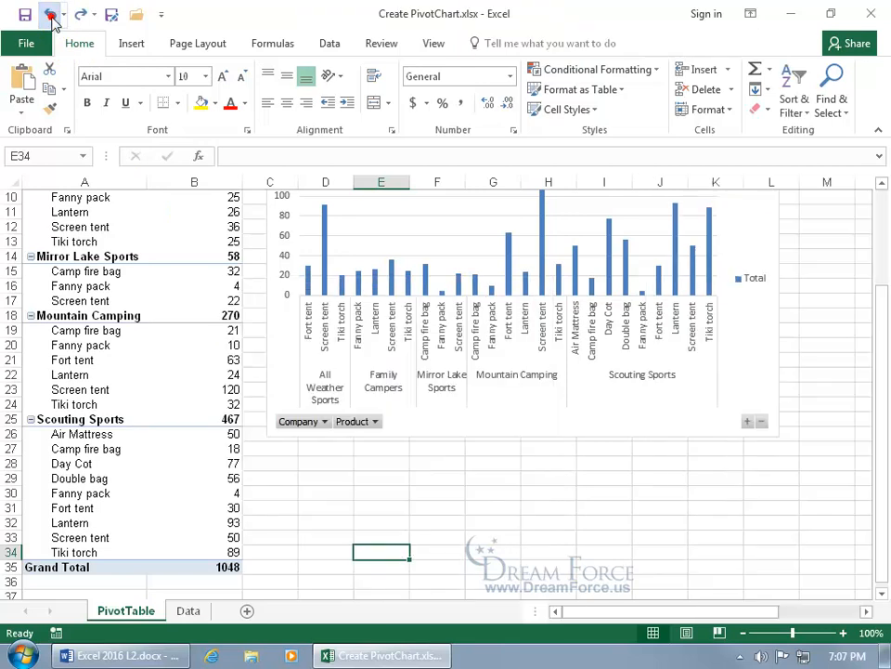
# - Insert a PivotChart from the Data worksheet's range A1:H109 onto a new worksheet
pyautogui.click(189, 610)
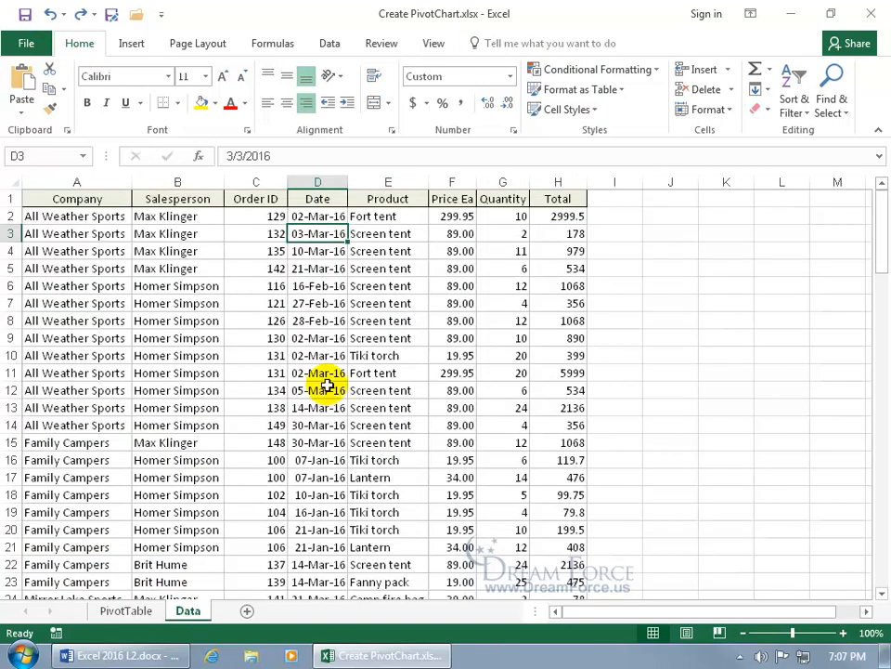
pyautogui.click(131, 43)
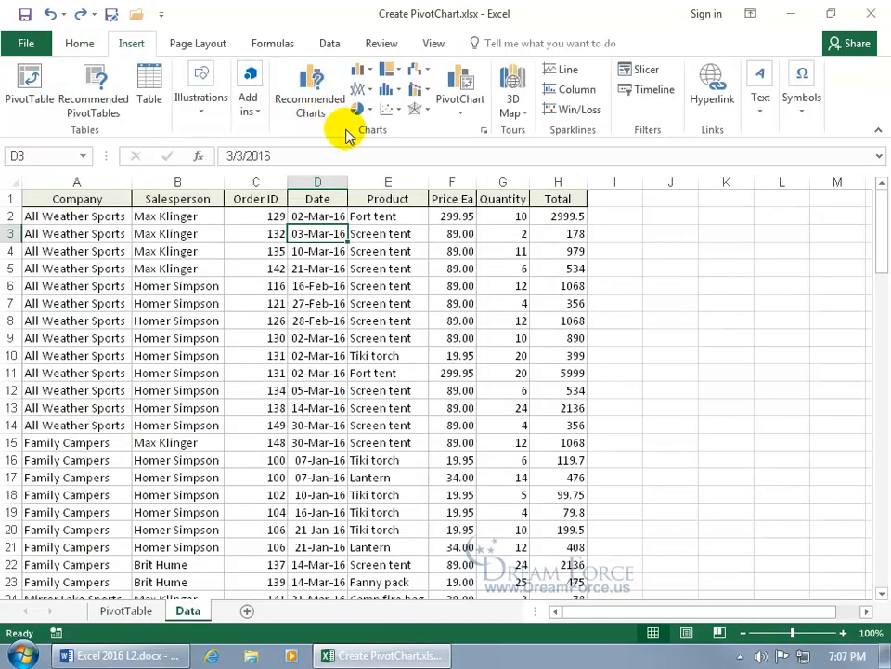
pyautogui.click(460, 100)
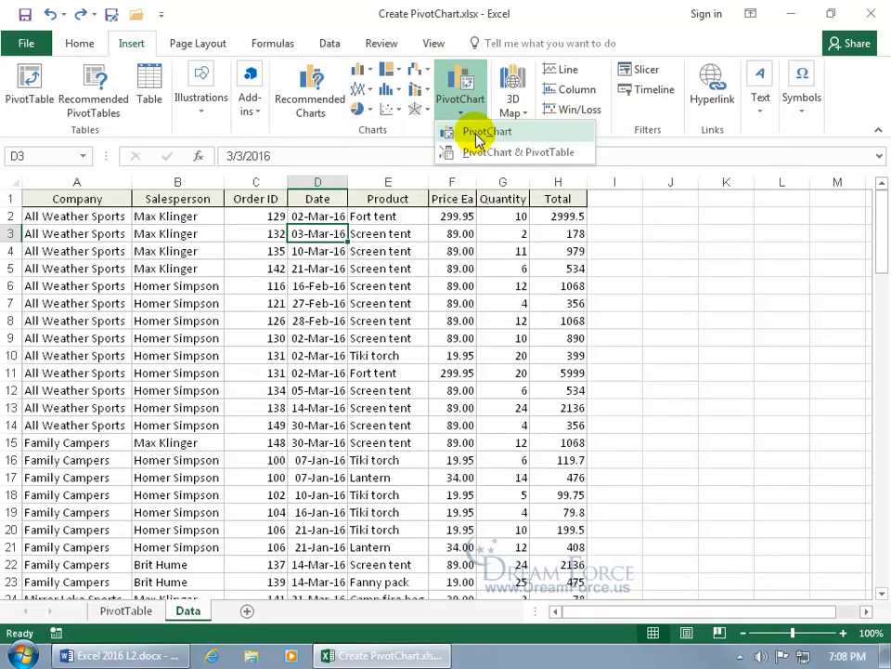
pyautogui.click(480, 136)
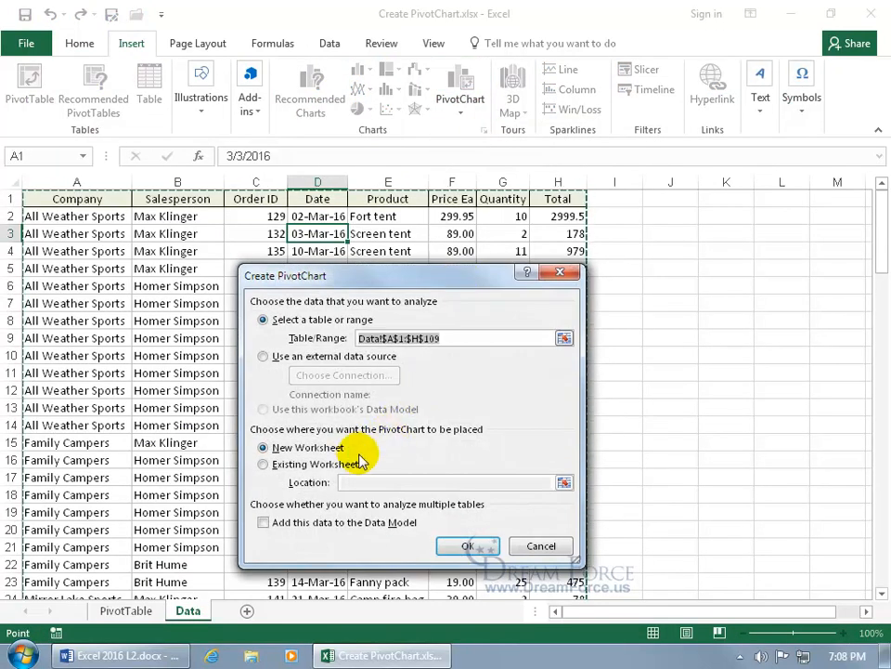
pyautogui.click(455, 543)
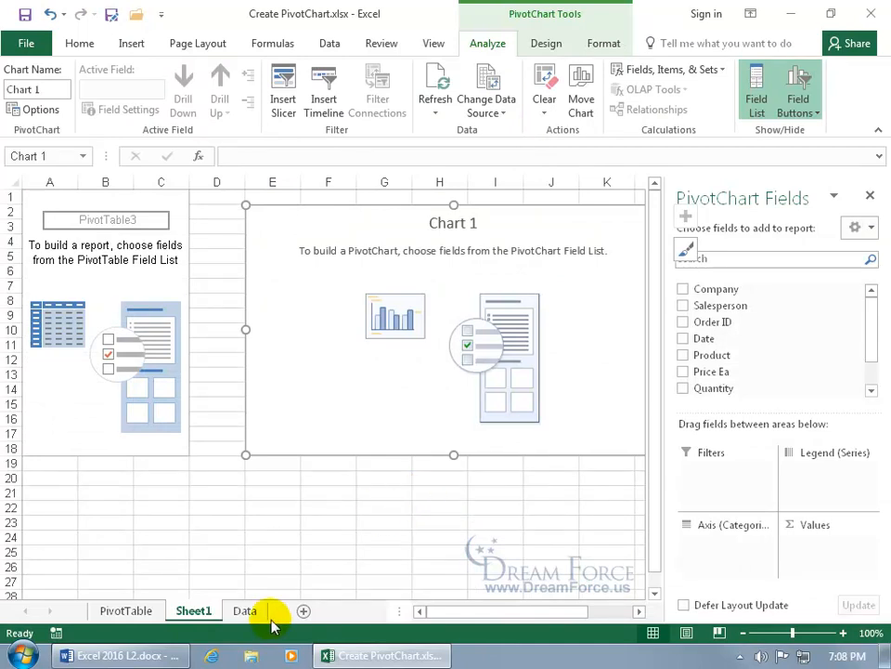
# - Add the Company, Salesperson, Product and Quantity fields to the new PivotChart on Sheet1
pyautogui.click(152, 611)
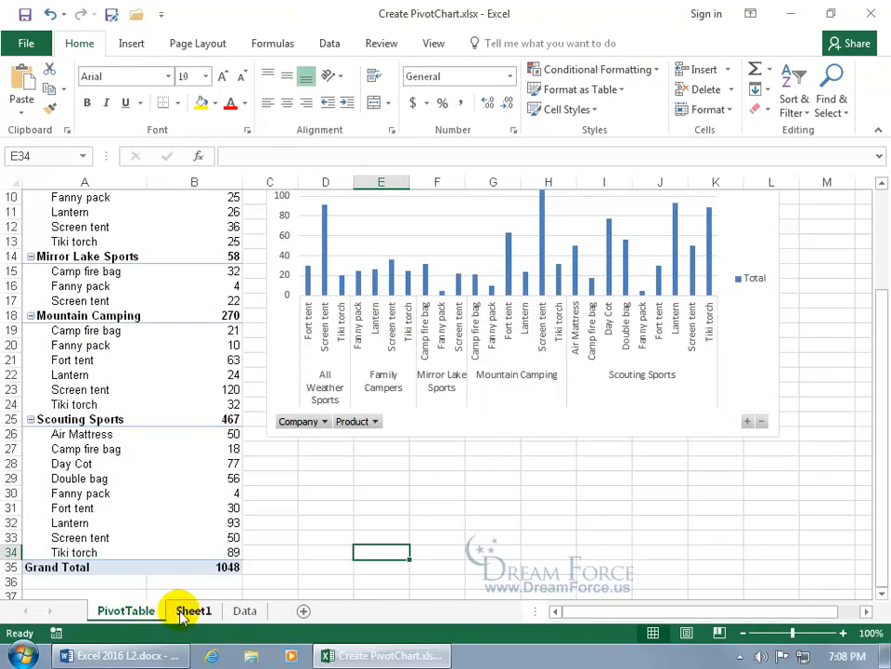
pyautogui.click(193, 611)
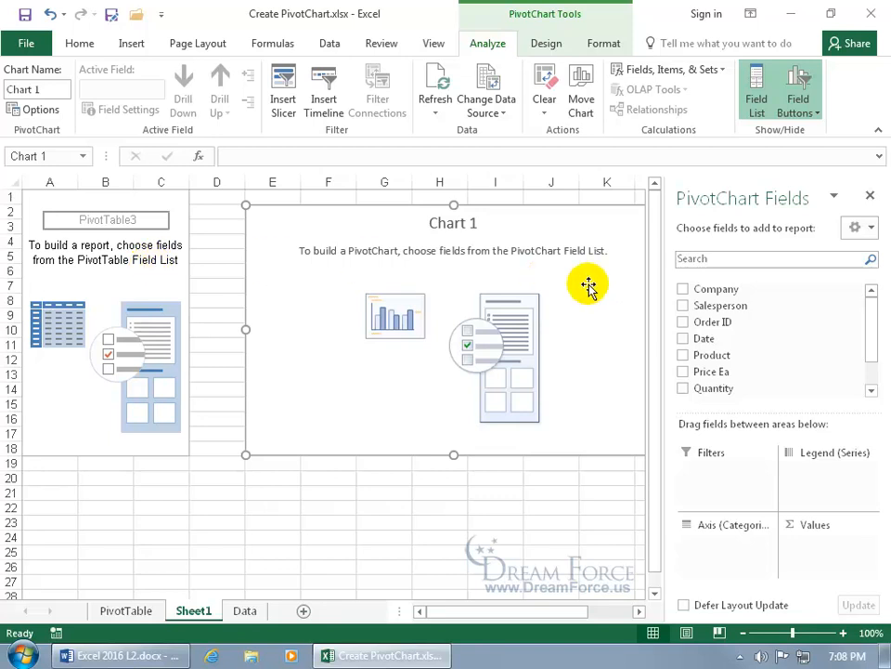
pyautogui.click(684, 291)
pyautogui.click(683, 306)
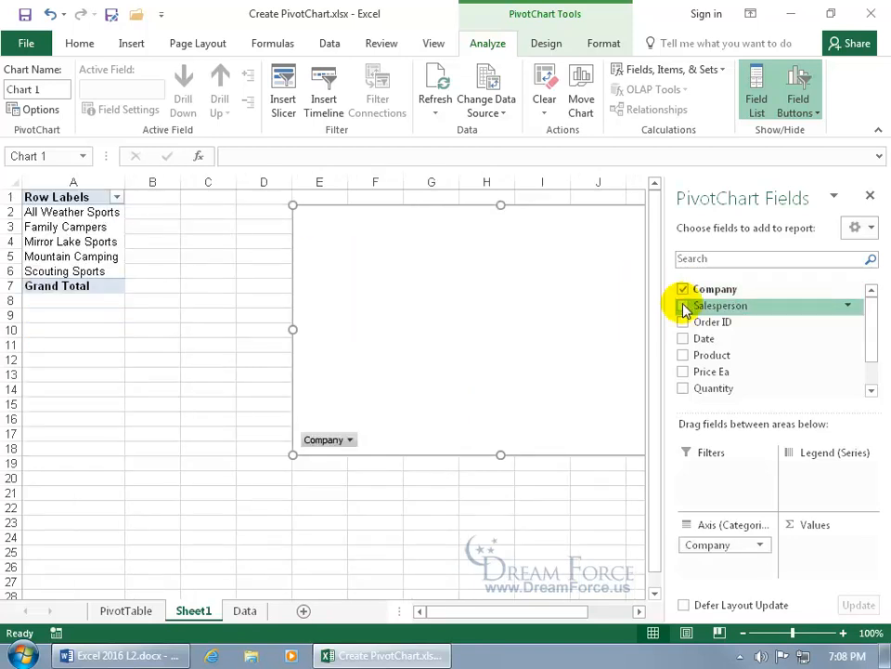
pyautogui.click(684, 354)
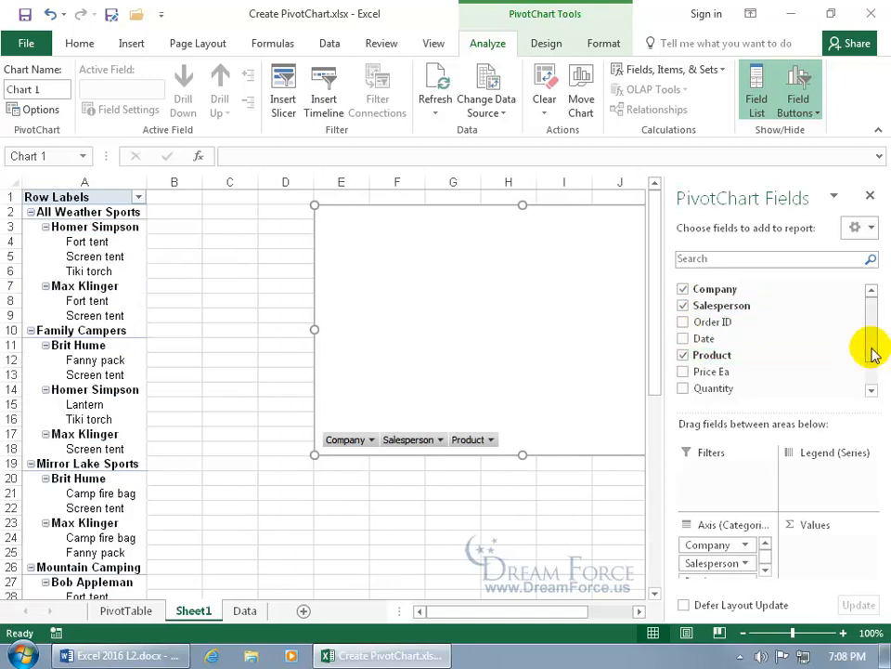
pyautogui.click(871, 349)
pyautogui.click(684, 366)
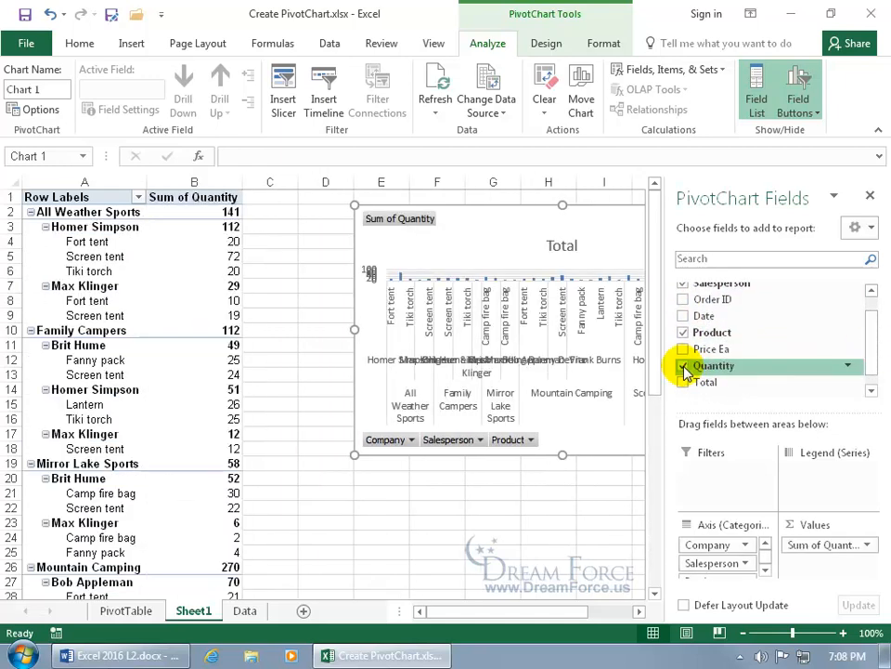
# - Hide the field list, move the PivotChart beside the PivotTable and enlarge it to about column M and row 25
pyautogui.click(870, 195)
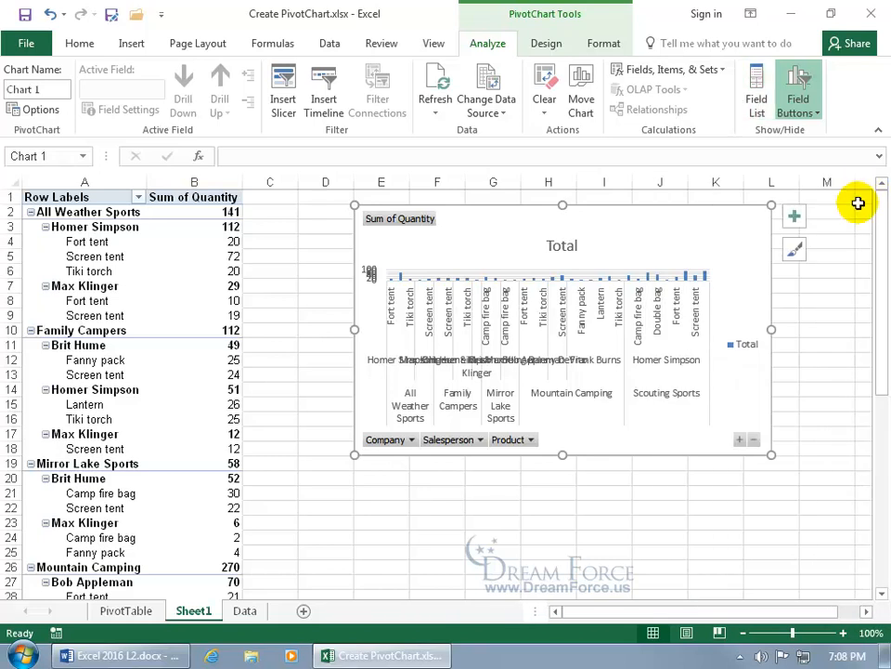
pyautogui.moveTo(526, 241); pyautogui.dragTo(418, 231)
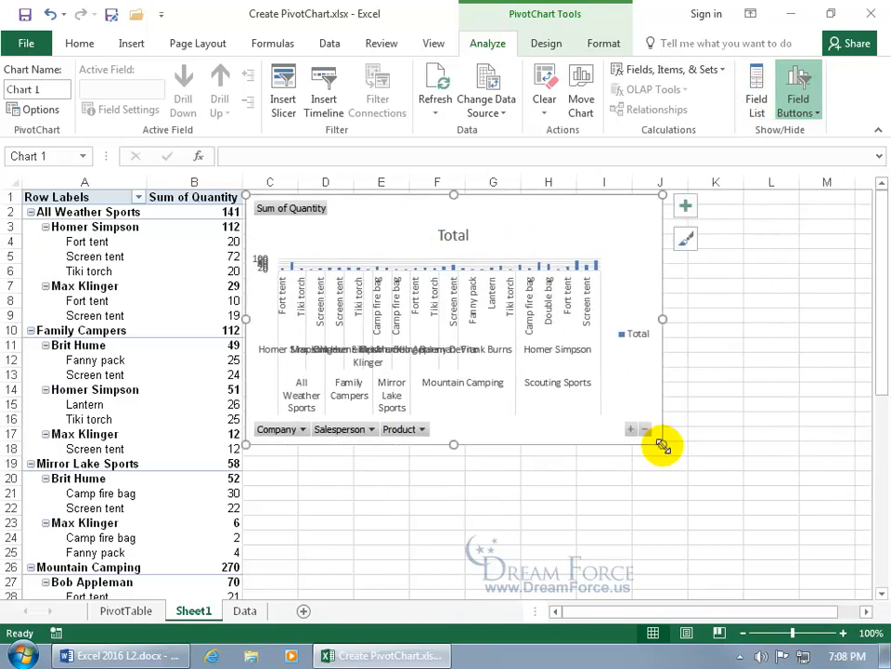
pyautogui.moveTo(662, 445); pyautogui.dragTo(813, 493)
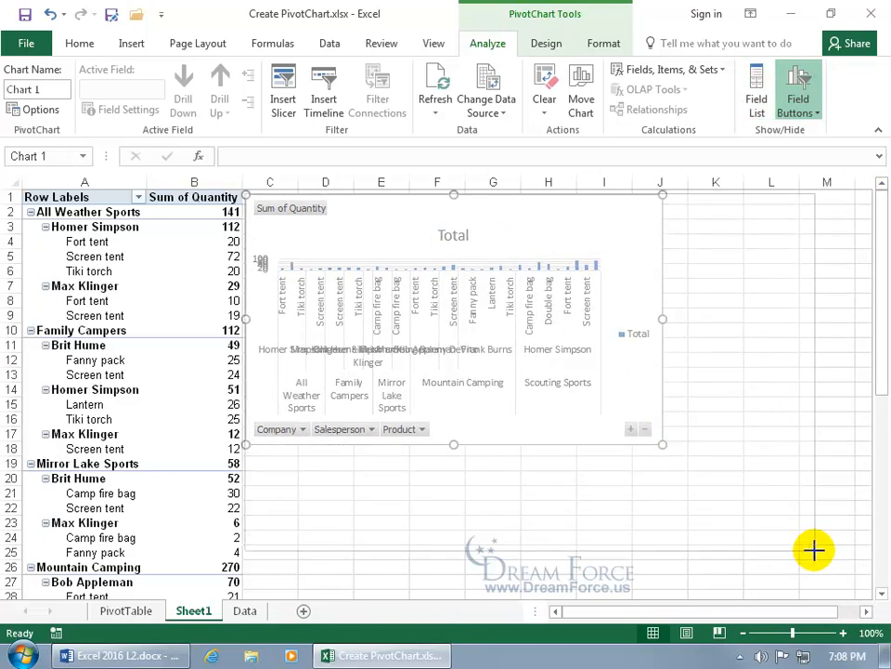
pyautogui.moveTo(813, 550); pyautogui.dragTo(848, 550)
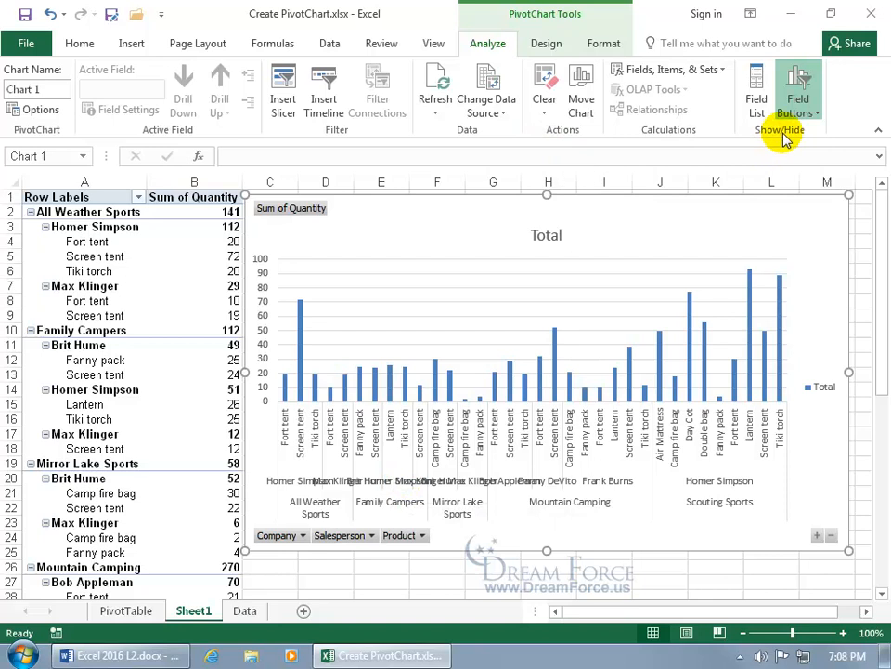
# - Move the Salesperson field from the chart's axis categories to its filters, with the field list closed again at the end
pyautogui.click(756, 98)
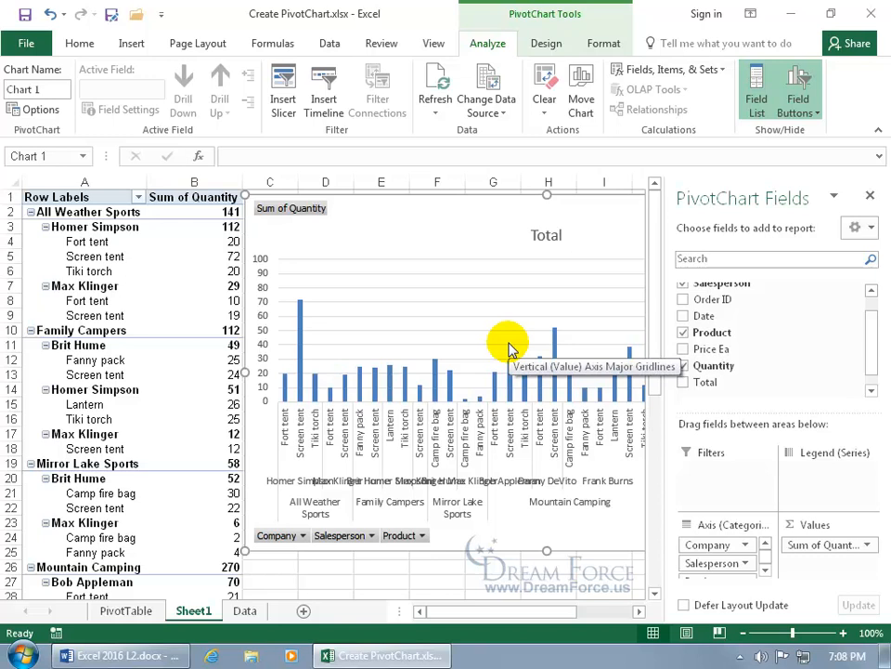
pyautogui.moveTo(759, 562); pyautogui.dragTo(710, 478)
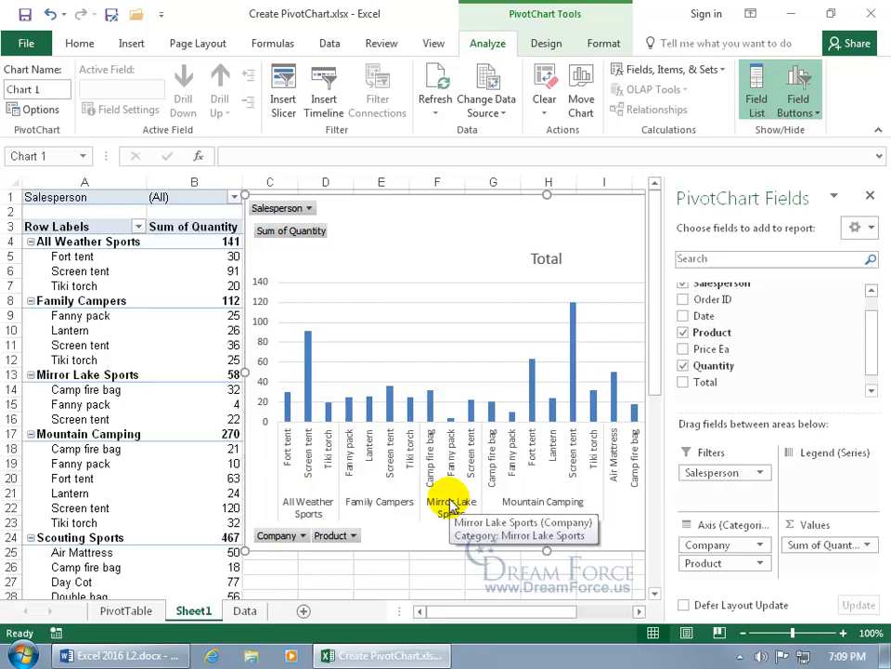
pyautogui.click(870, 195)
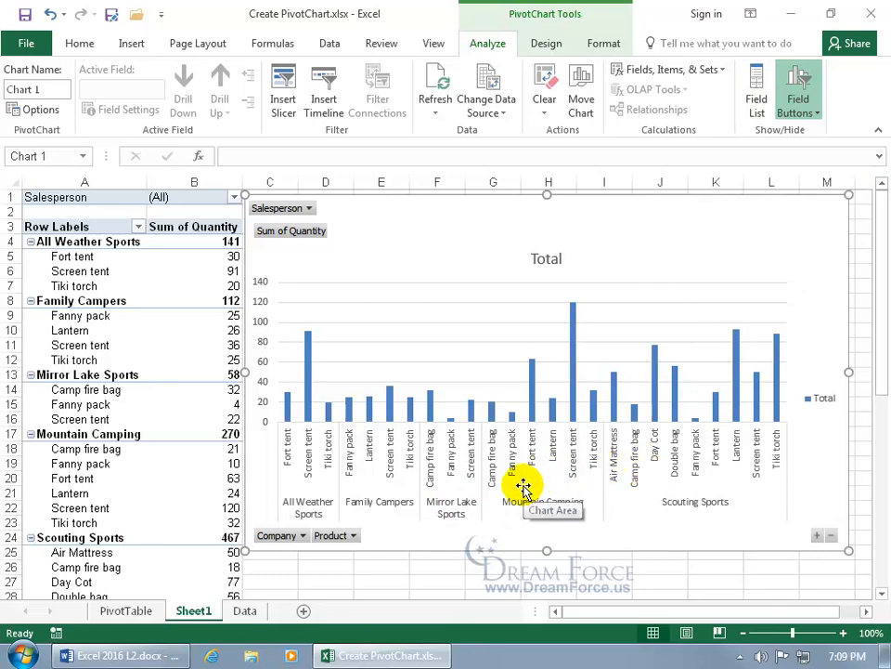
# - Extract the source records behind the Family Campers Lantern quantity onto a new sheet and check their Quantity values against the PivotTable
pyautogui.click(235, 331)
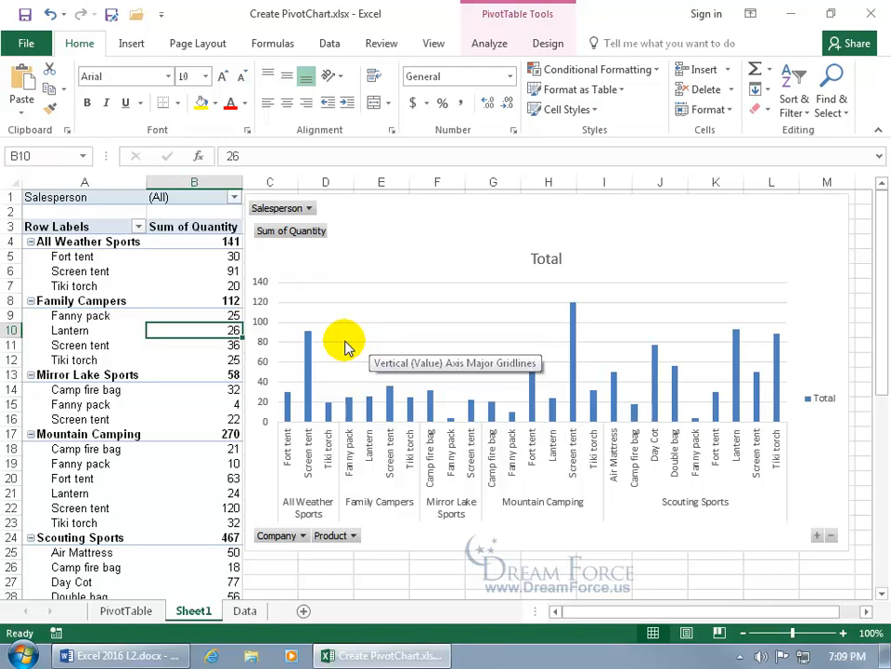
pyautogui.doubleClick(197, 331)
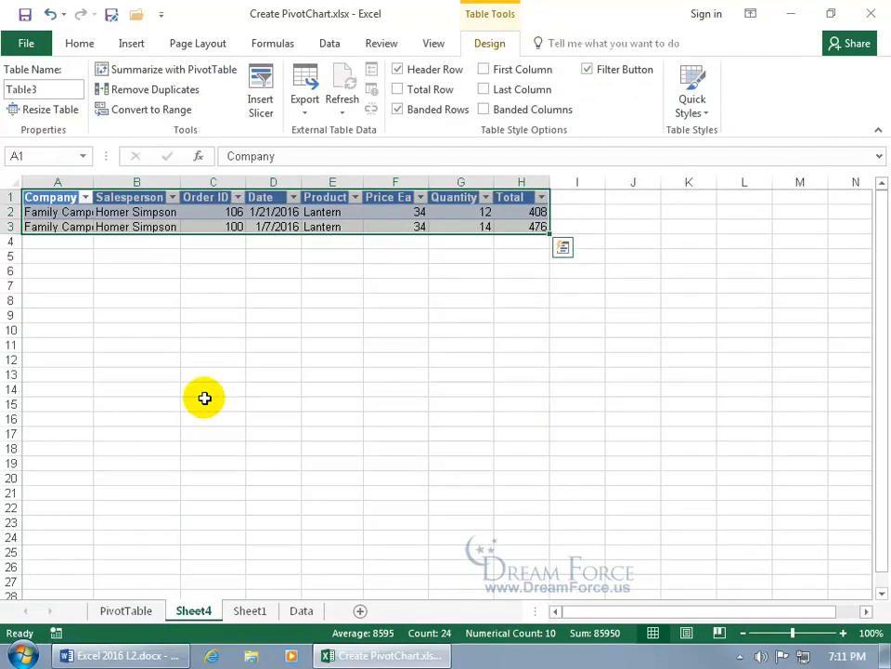
pyautogui.click(250, 611)
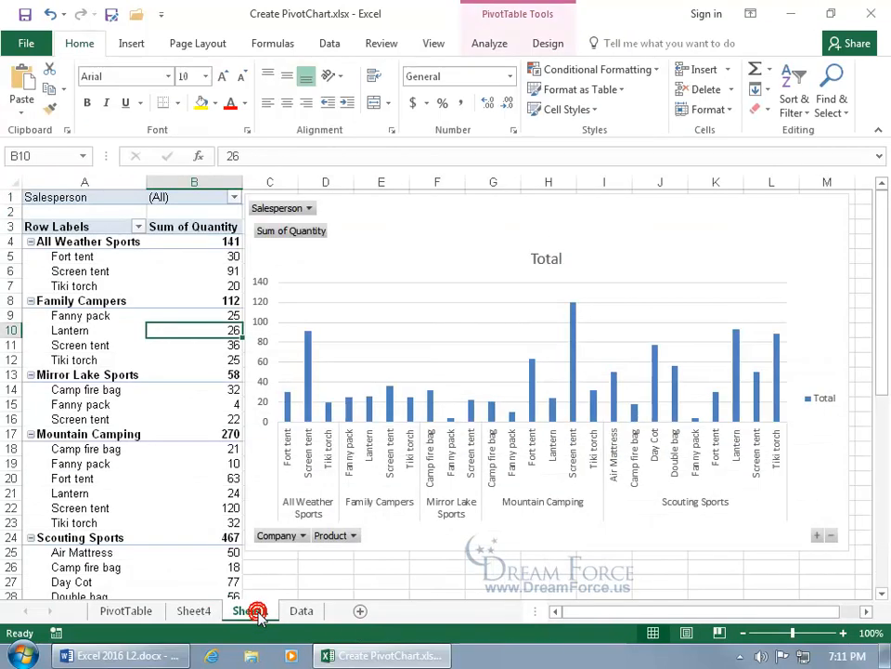
pyautogui.click(196, 613)
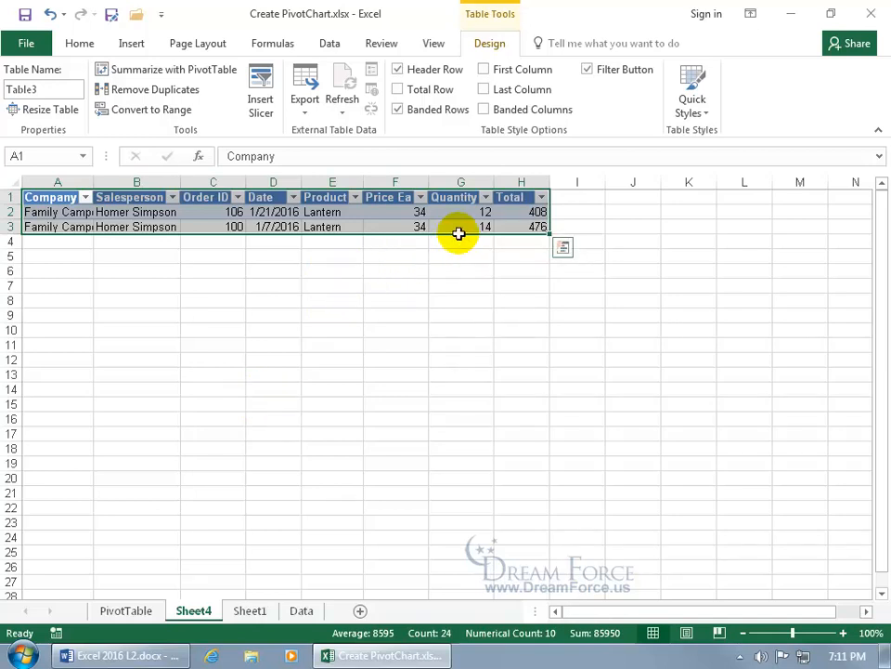
pyautogui.moveTo(461, 211); pyautogui.dragTo(462, 226)
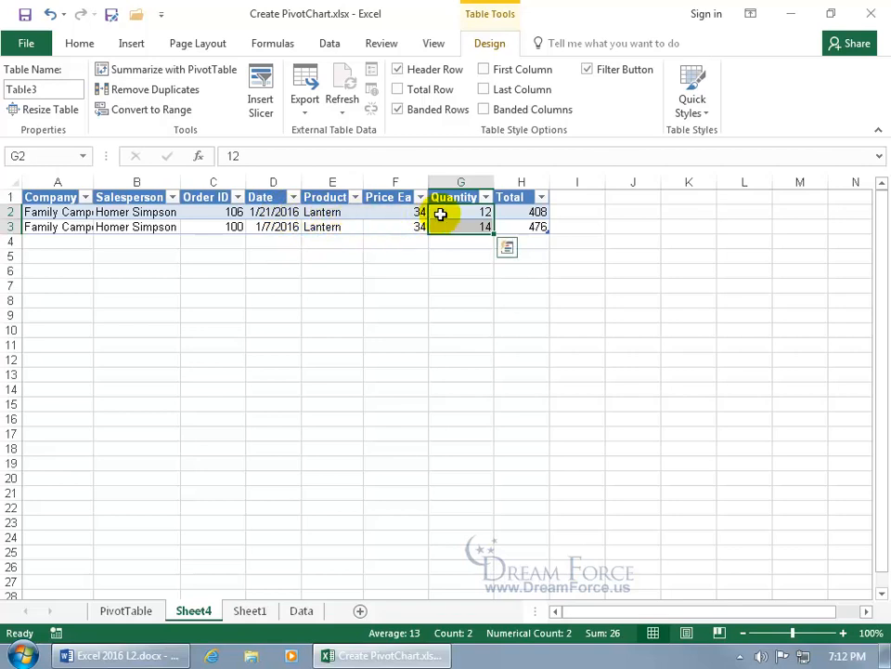
pyautogui.click(253, 611)
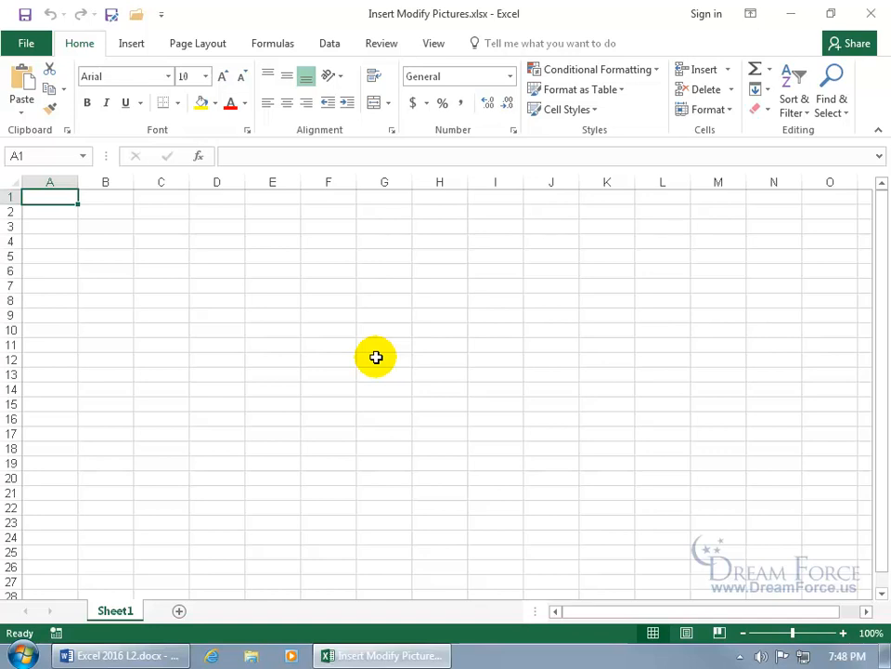
# - Insert the picture Father-Son-Gaming.jpg from the Desktop into the empty worksheet of Insert Modify Pictures.xlsx
pyautogui.click(132, 44)
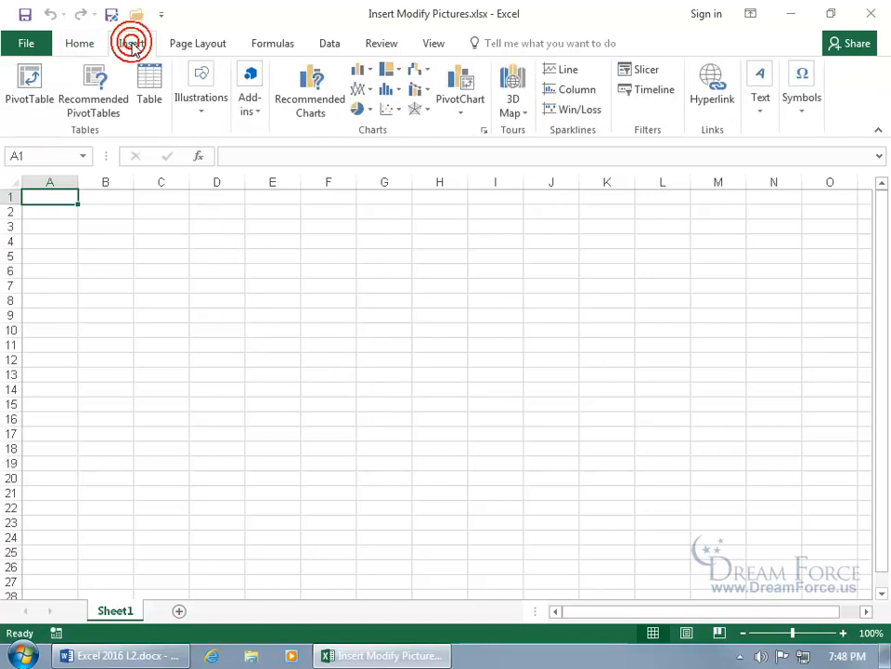
pyautogui.click(199, 104)
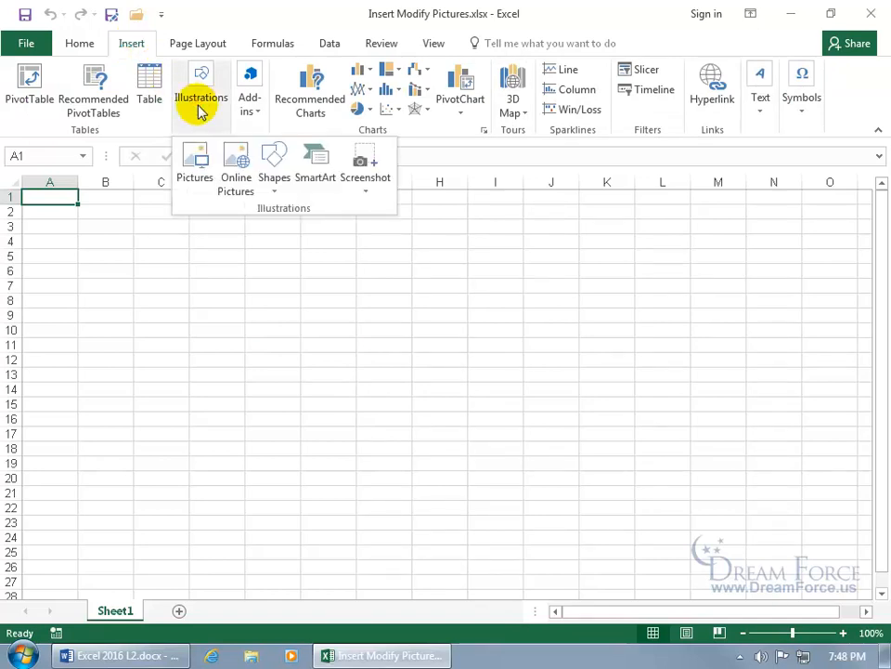
pyautogui.click(195, 159)
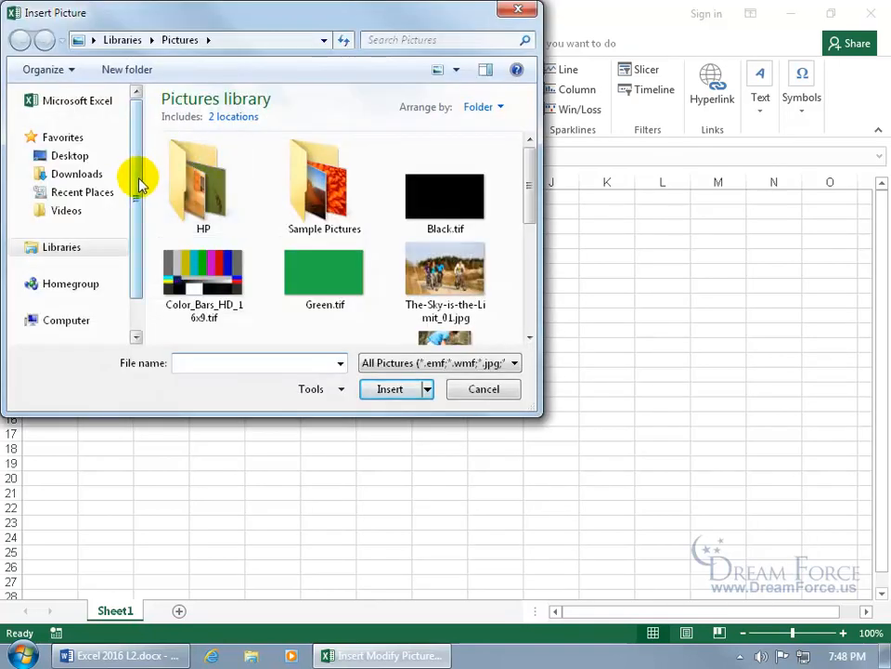
pyautogui.click(80, 163)
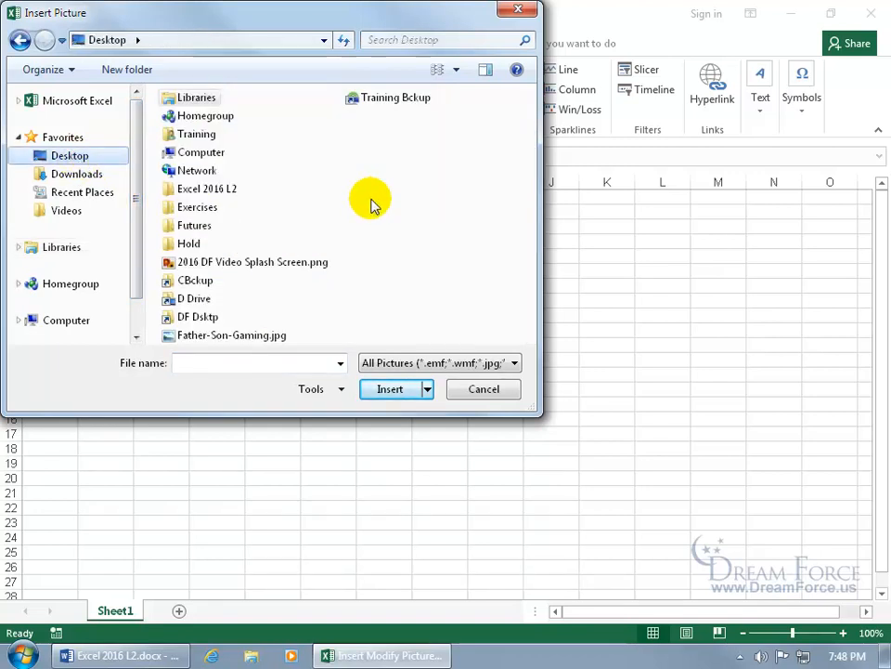
pyautogui.doubleClick(239, 339)
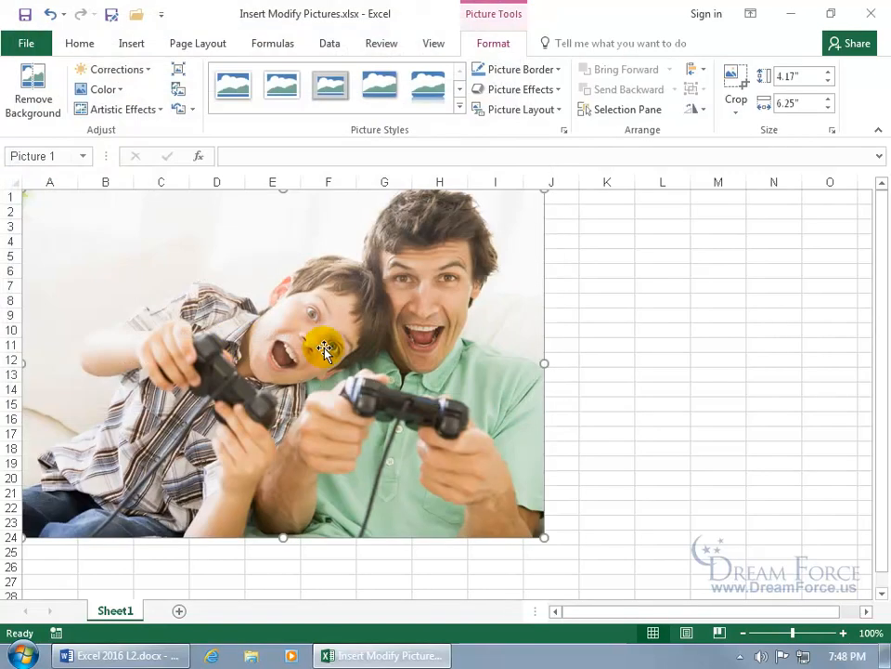
# - Move the picture so that its top-left corner sits at cell D4
pyautogui.moveTo(266, 320); pyautogui.dragTo(465, 371)
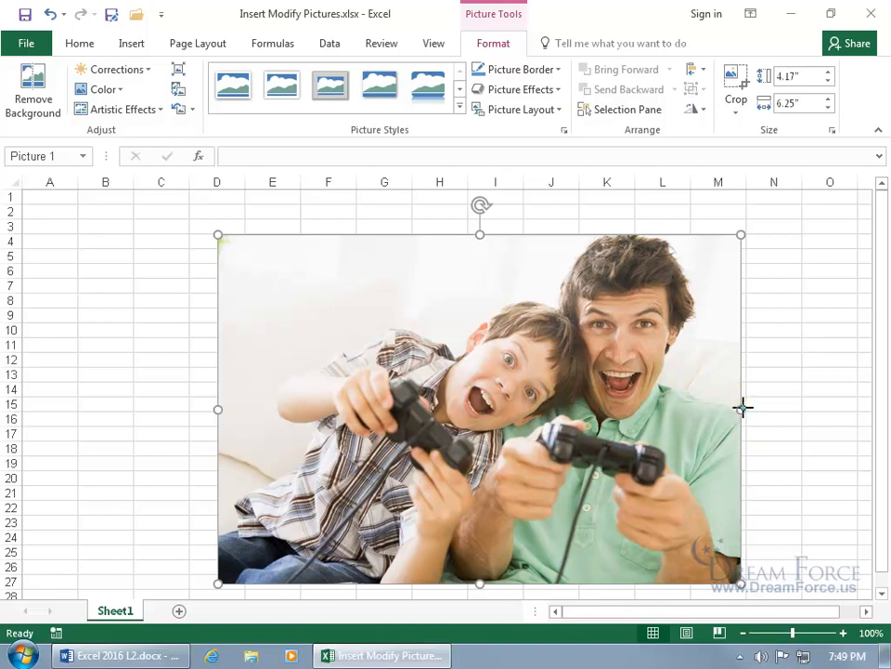
# - Try squeezing the picture out of proportion to about 3.51 inches wide and 2.58 inches high, and reset both picture and size
pyautogui.moveTo(740, 406); pyautogui.dragTo(511, 418)
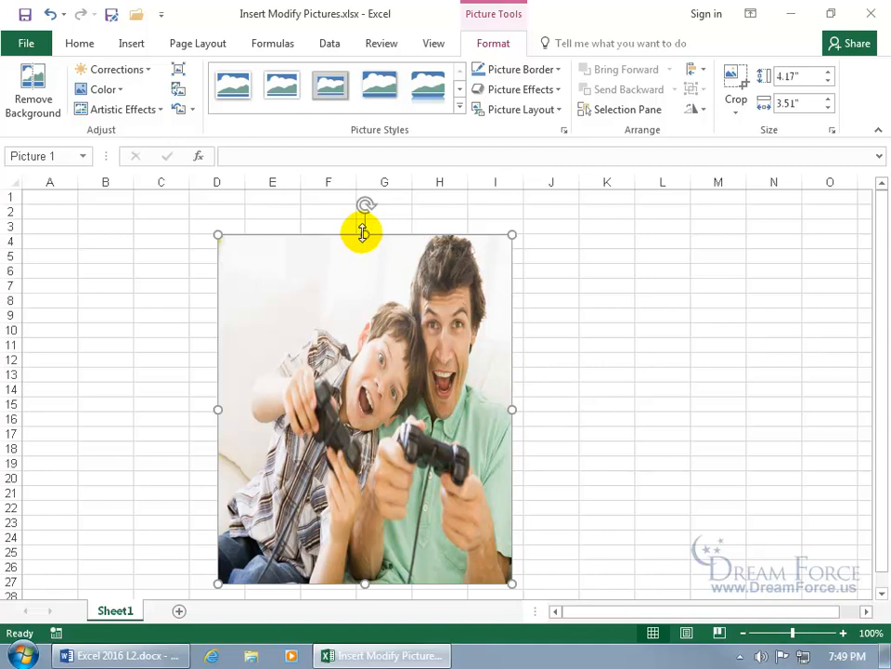
pyautogui.moveTo(363, 583); pyautogui.dragTo(362, 451)
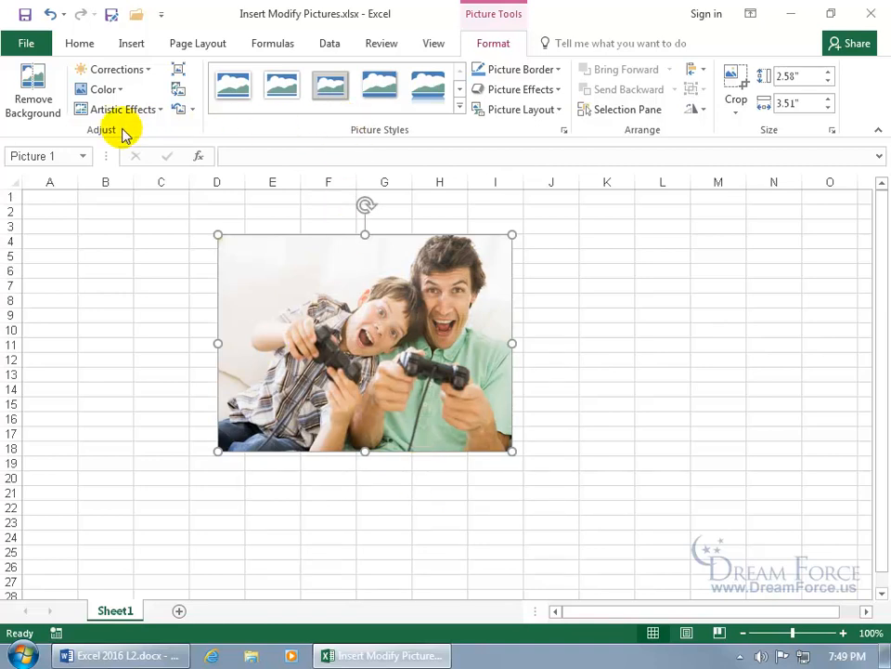
pyautogui.click(192, 112)
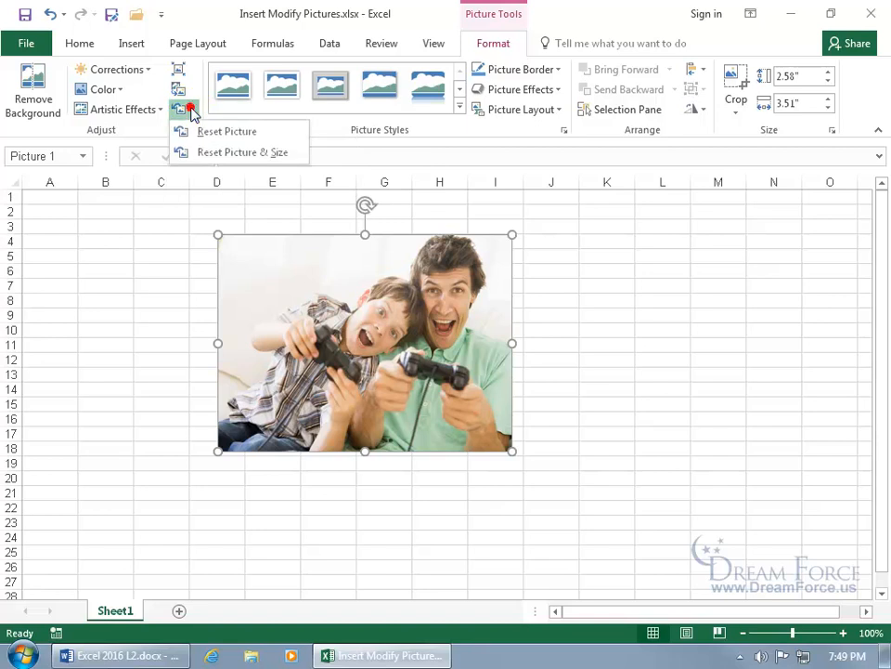
pyautogui.click(205, 153)
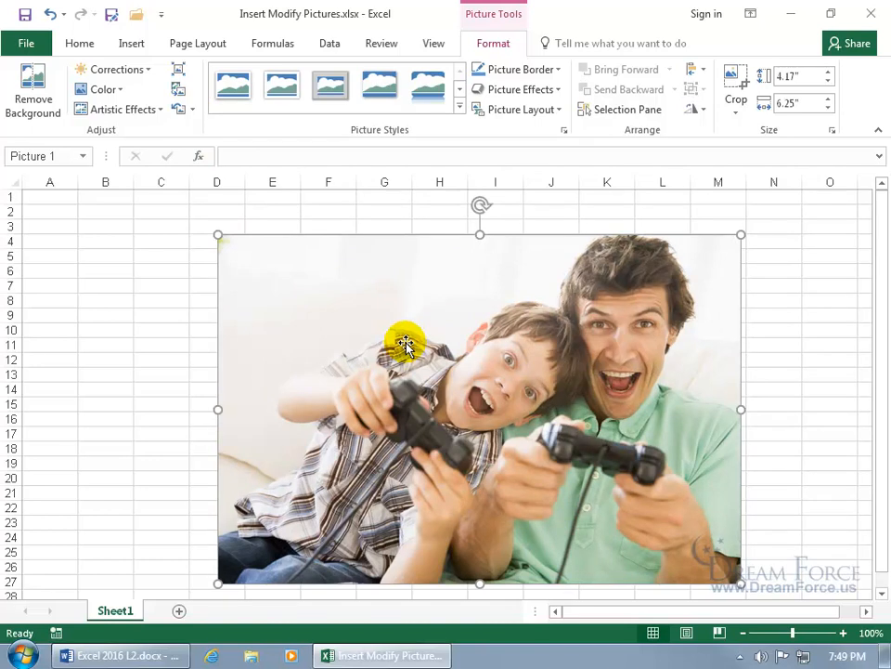
# - Shrink the picture proportionally from its lower-right corner to about 2.38 inches high and 3.56 inches wide
pyautogui.moveTo(883, 389); pyautogui.dragTo(883, 399)
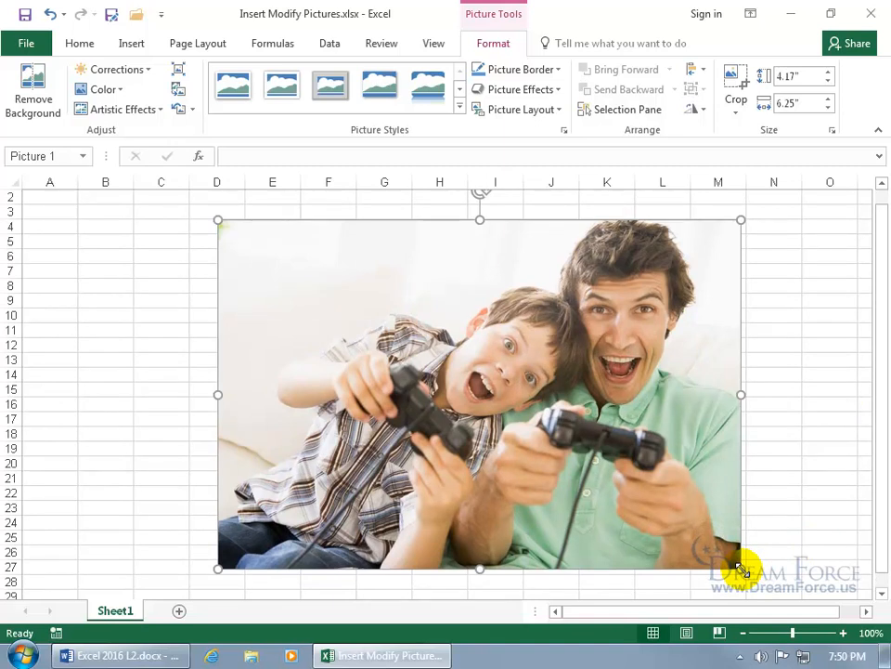
pyautogui.moveTo(741, 568); pyautogui.dragTo(538, 433)
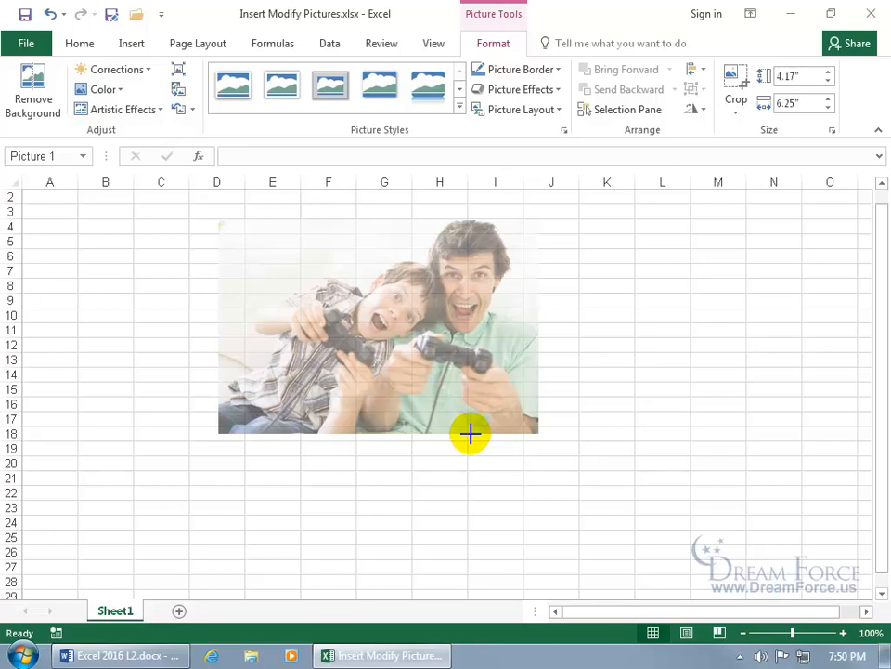
pyautogui.moveTo(470, 434); pyautogui.dragTo(461, 421)
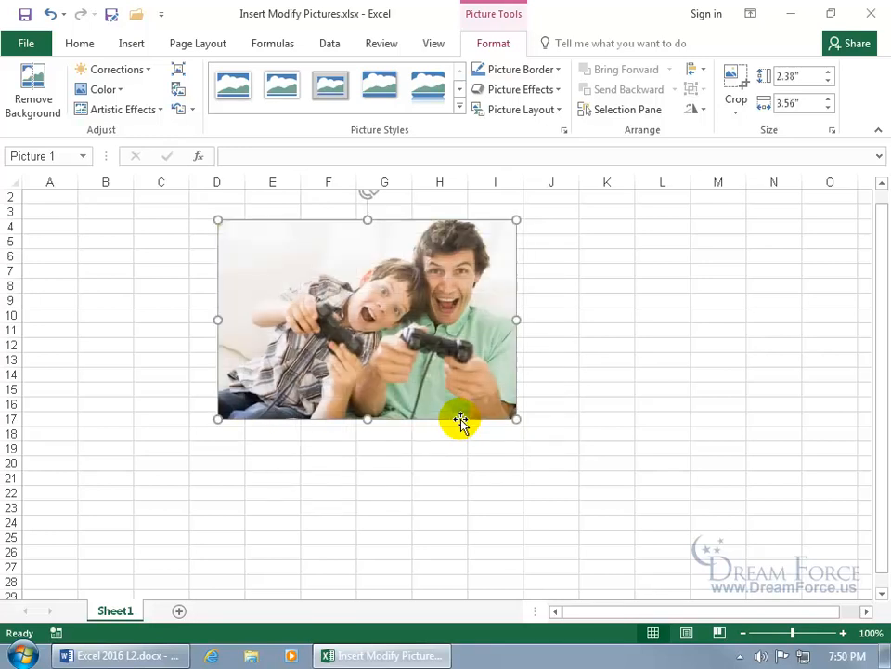
pyautogui.scroll(1, 571, 431)
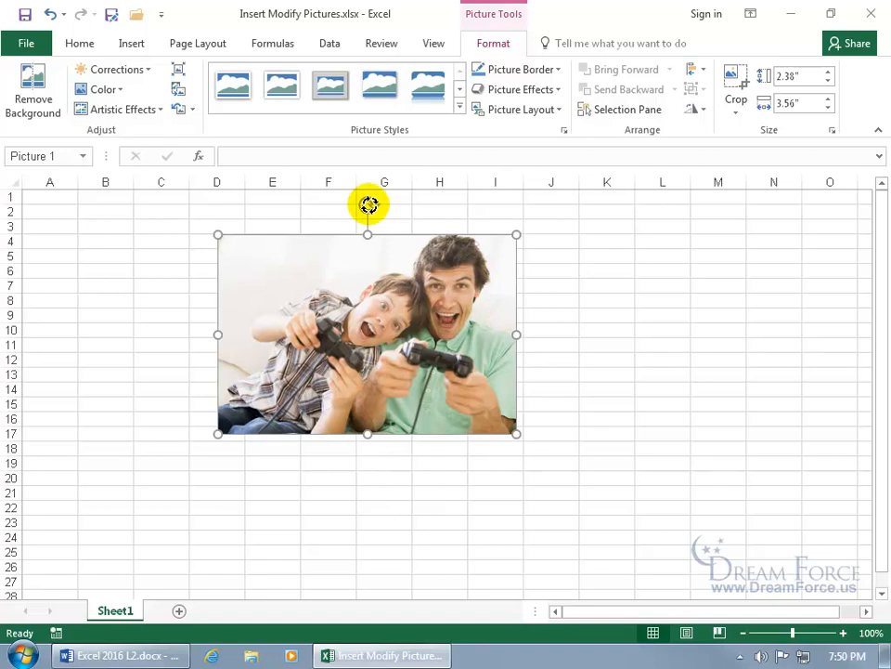
# - Tilt the picture slightly counterclockwise and rotate it back to upright
pyautogui.moveTo(368, 204); pyautogui.dragTo(357, 223)
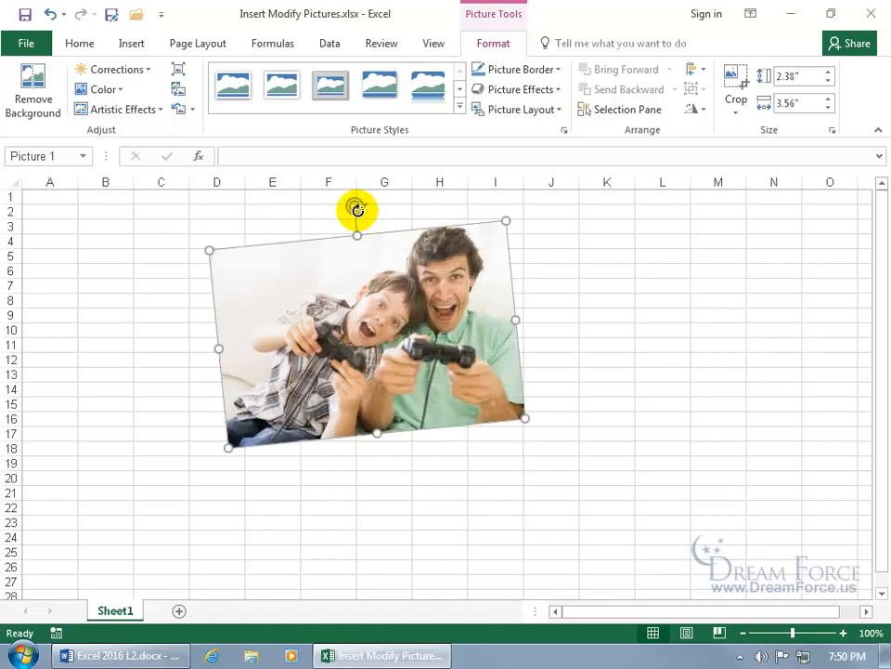
pyautogui.click(358, 208)
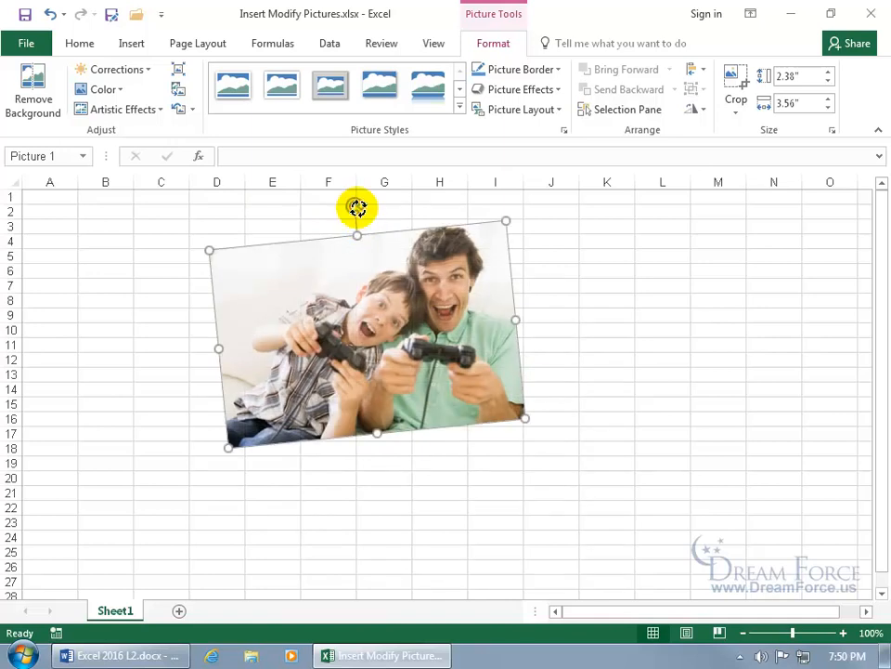
pyautogui.moveTo(358, 208); pyautogui.dragTo(377, 220)
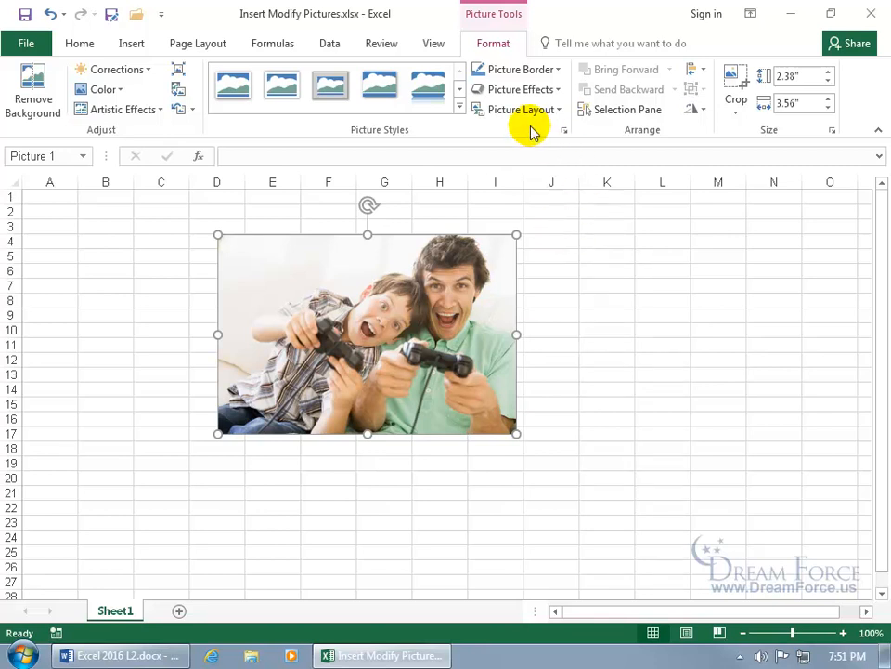
# - Deselect and reselect the picture, and enter an exact height of 3 inches followed by a width of 3 inches
pyautogui.click(569, 266)
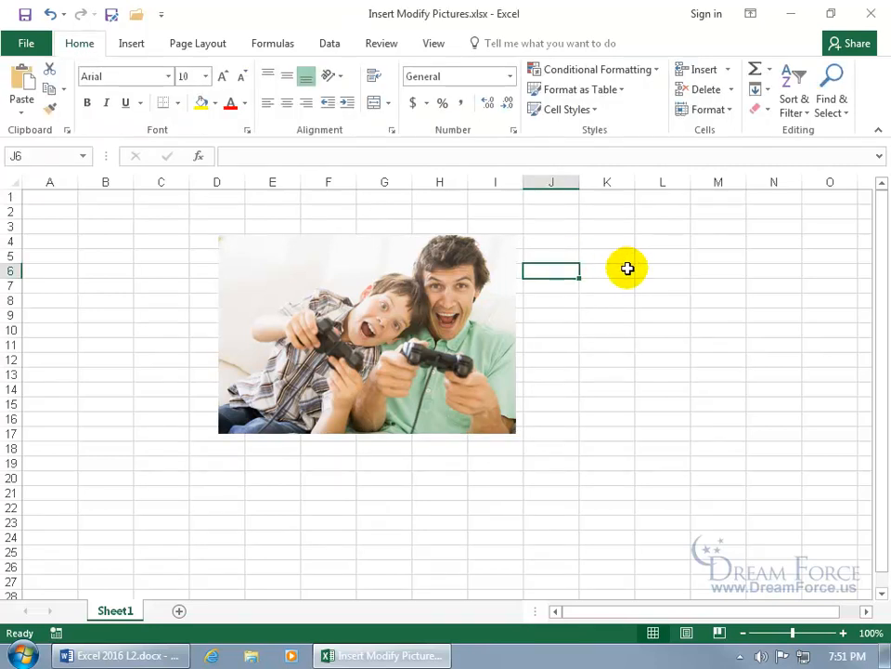
pyautogui.click(425, 279)
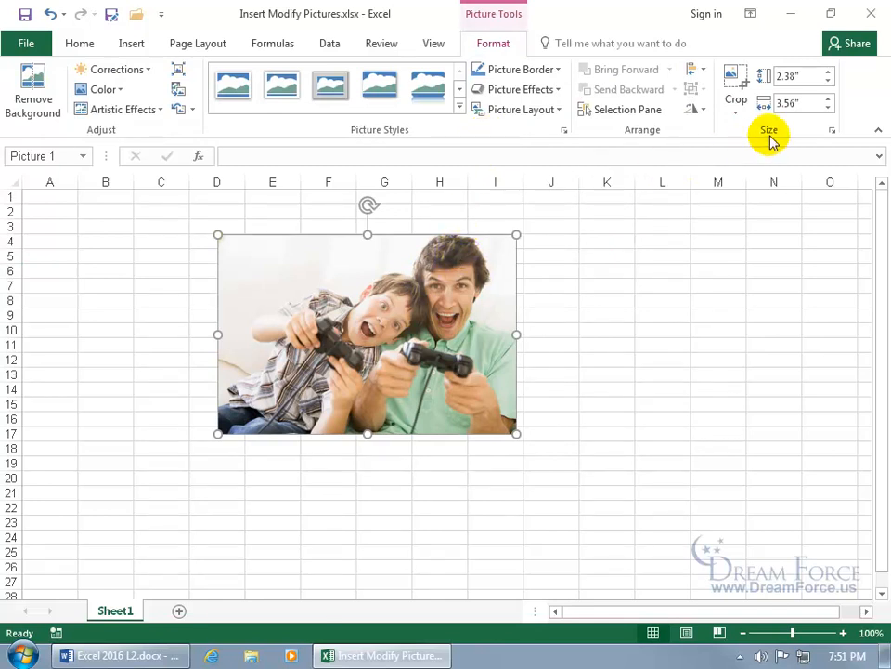
pyautogui.click(806, 76)
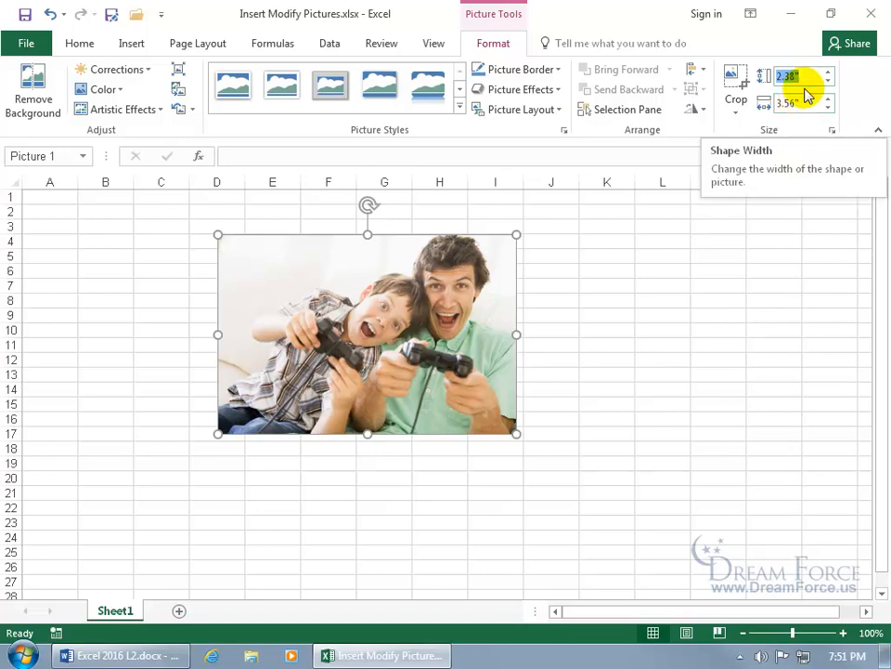
pyautogui.write('3')
pyautogui.press('Return')
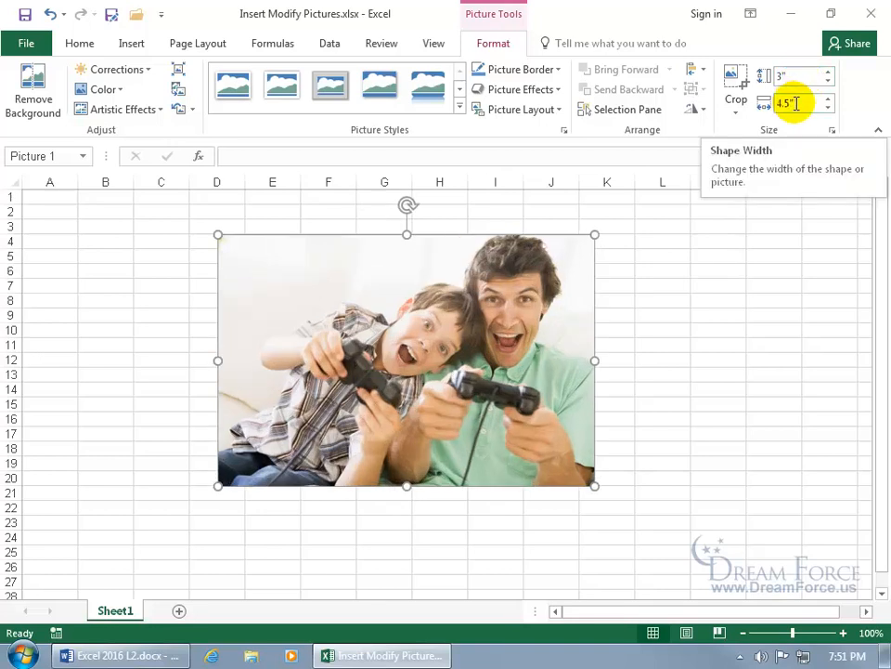
pyautogui.click(796, 103)
pyautogui.write('3')
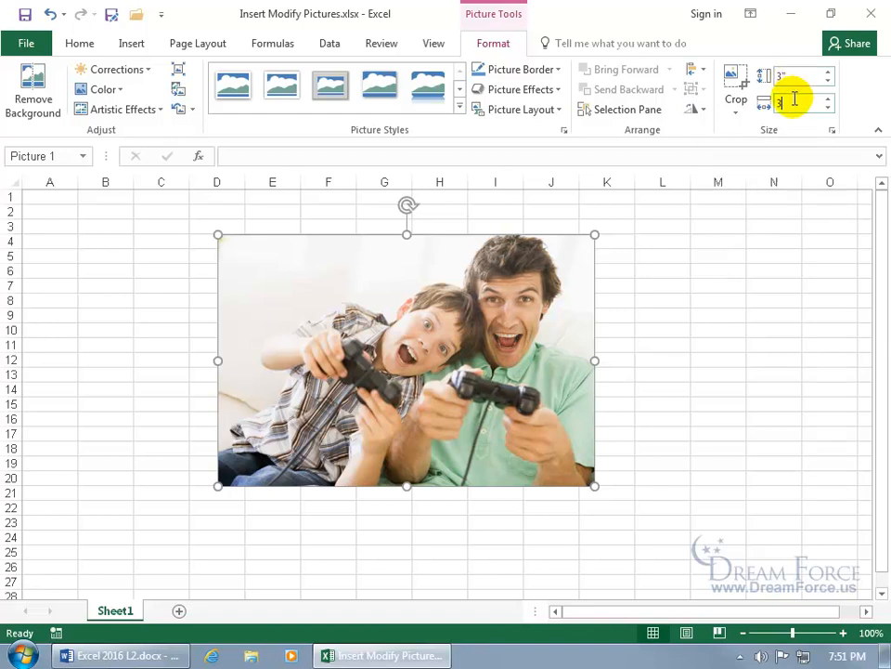
pyautogui.press('Return')
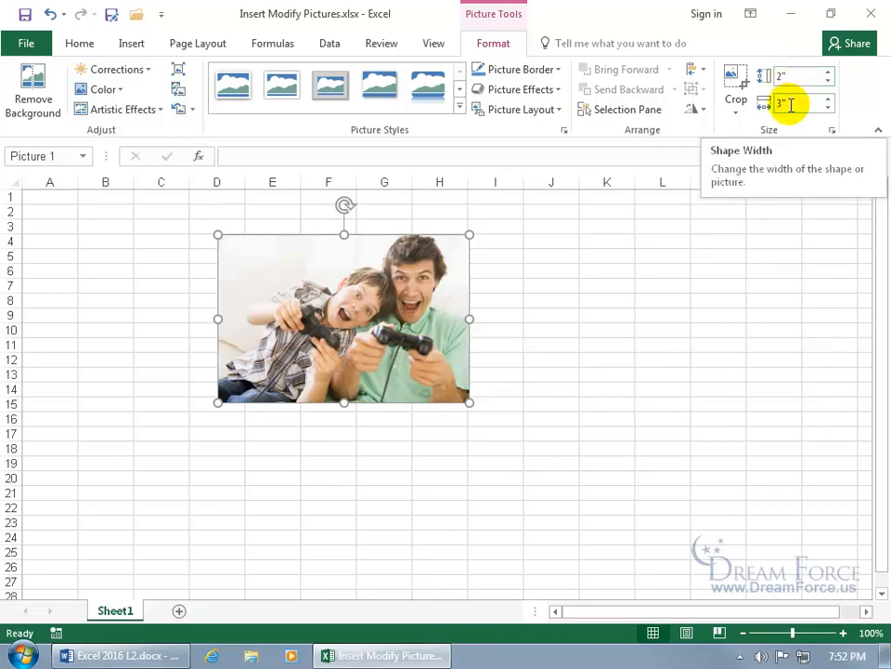
# - Unlock the picture's aspect ratio in its detailed size settings and increase Scale Width to 72%
pyautogui.click(832, 131)
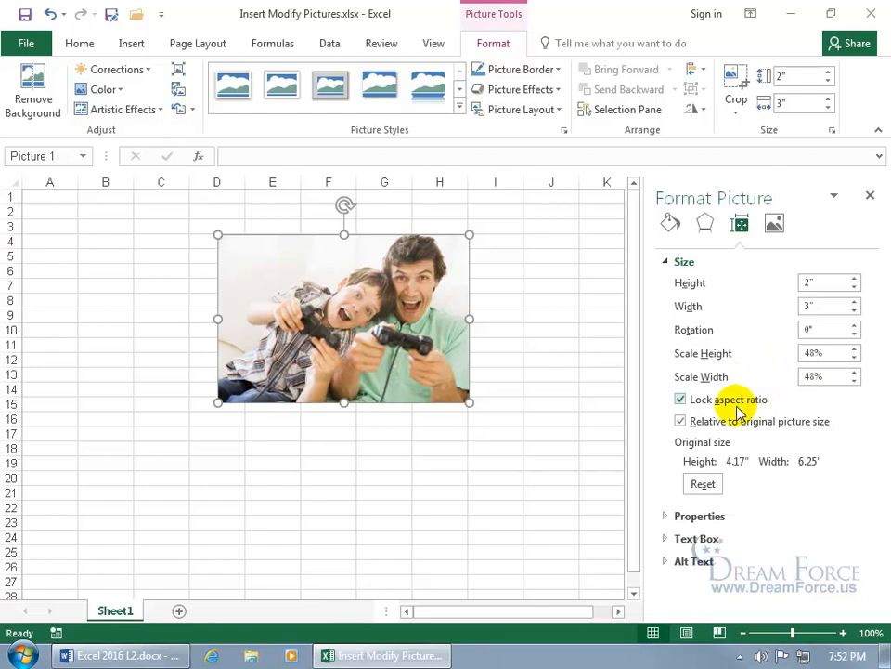
pyautogui.click(681, 400)
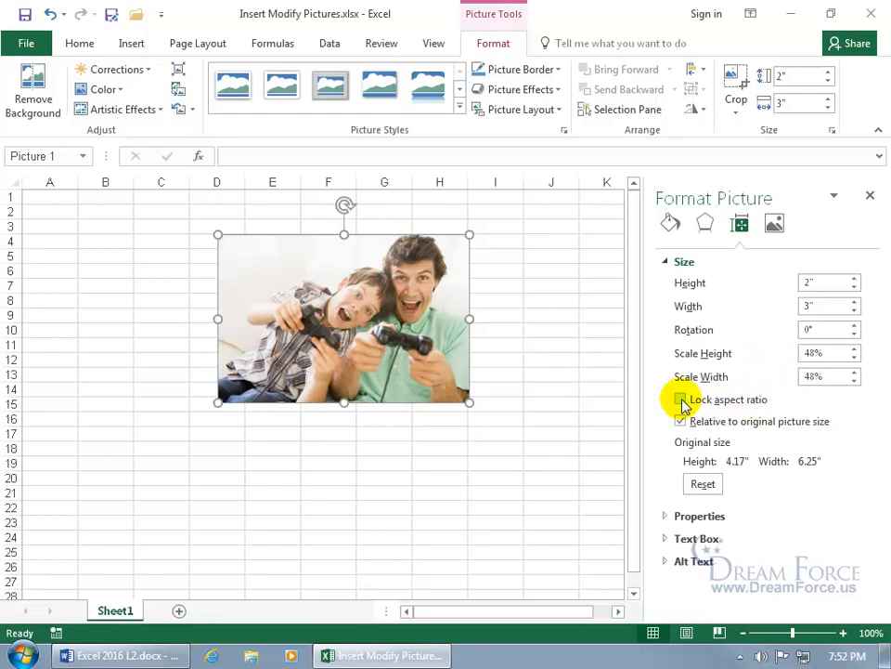
pyautogui.click(854, 372)
pyautogui.click(855, 371)
pyautogui.click(855, 371)
pyautogui.click(854, 372)
pyautogui.click(853, 372)
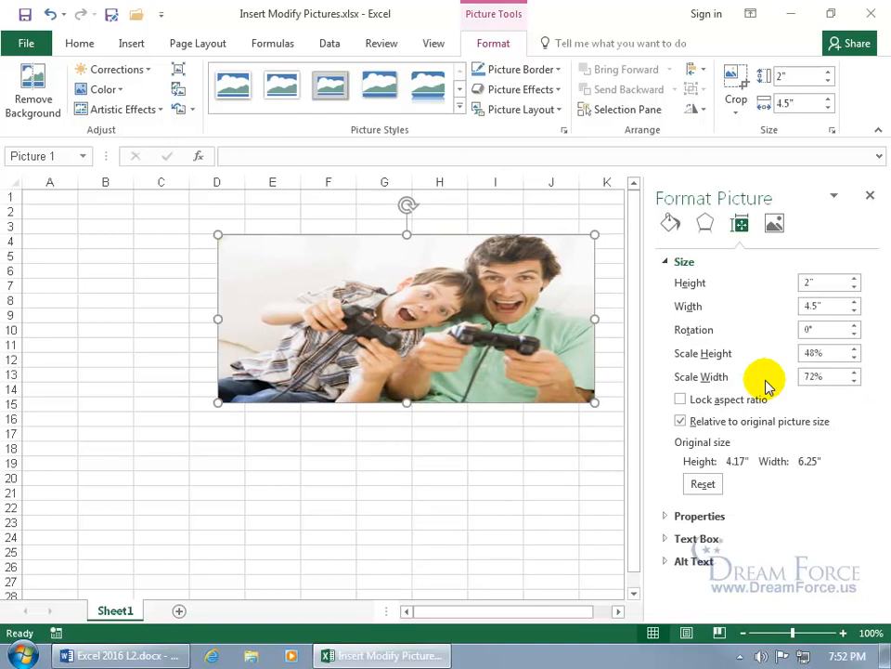
# - Reset the picture to its original size with the aspect ratio locked, and set its height to 3 inches, closing the Format Picture settings
pyautogui.click(705, 484)
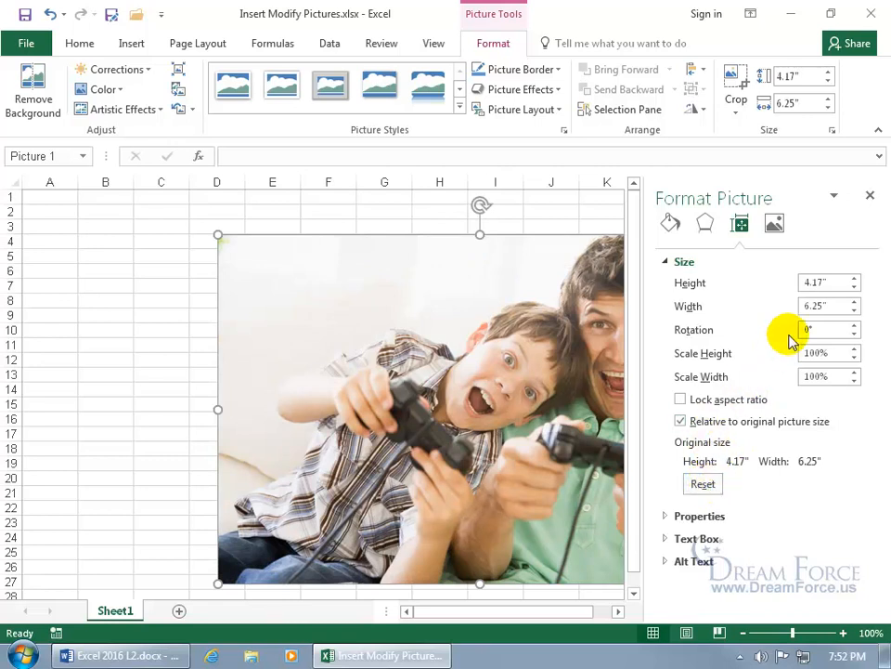
pyautogui.click(683, 400)
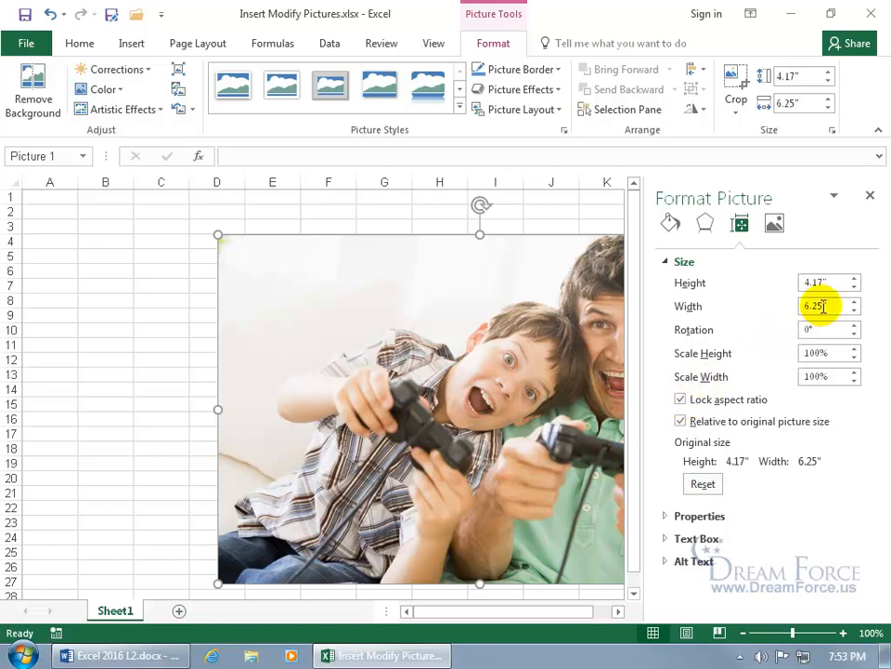
pyautogui.click(840, 281)
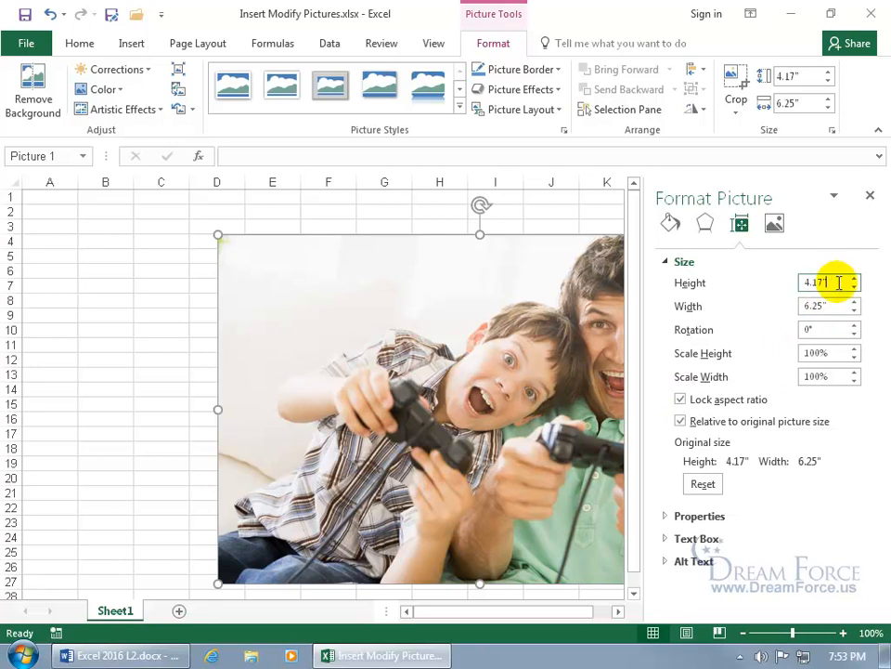
pyautogui.doubleClick(839, 282)
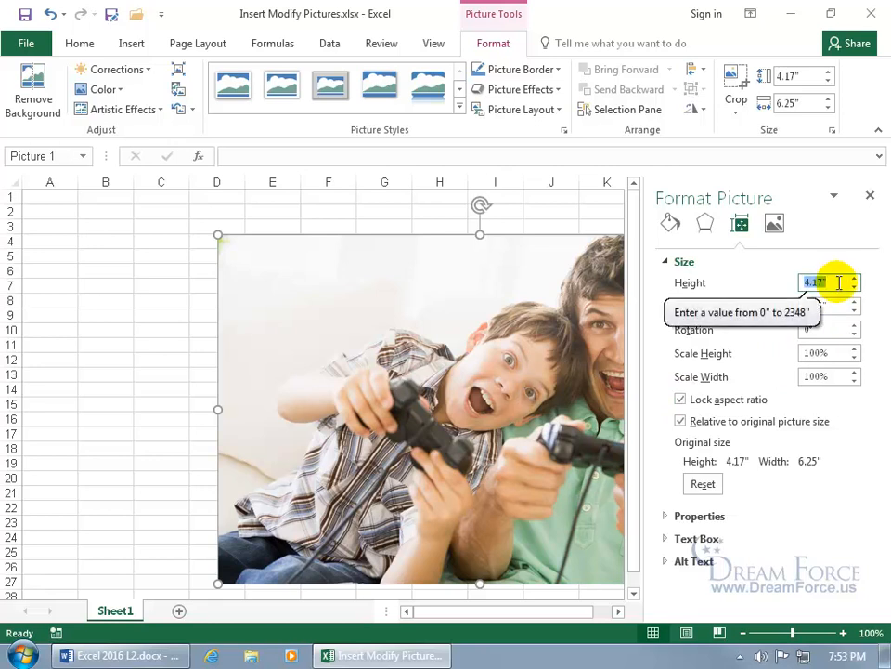
pyautogui.write('3')
pyautogui.press('Return')
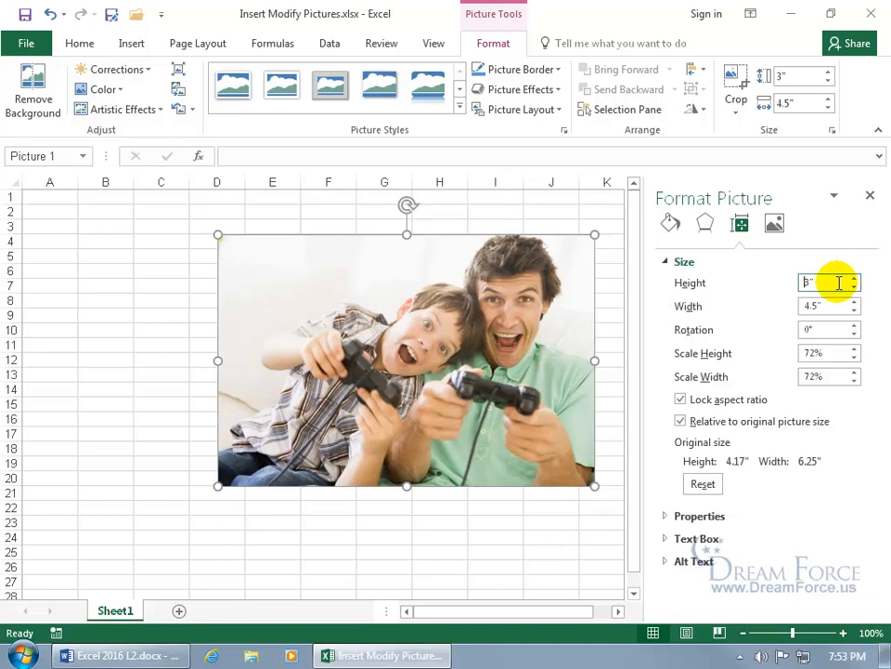
pyautogui.click(870, 195)
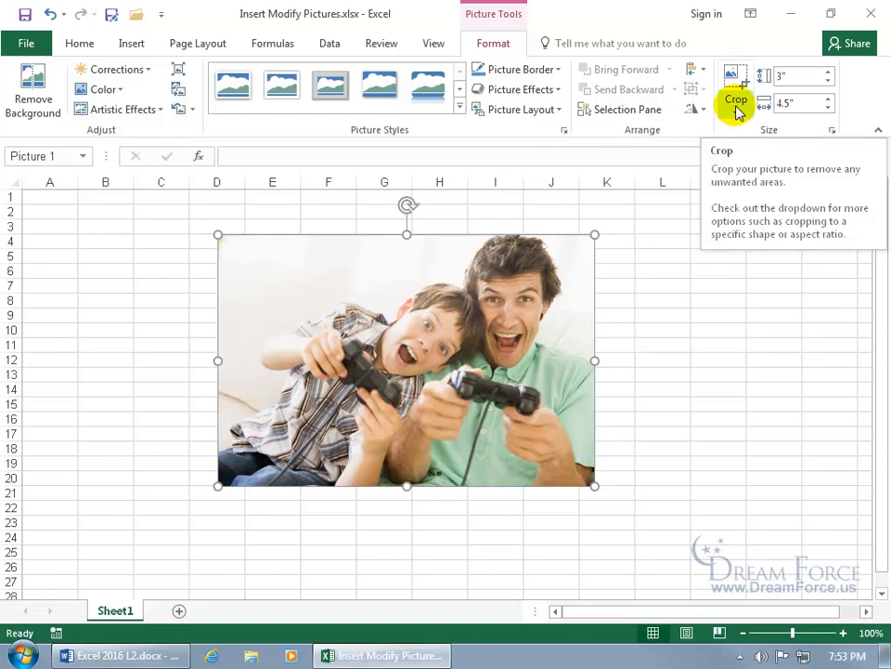
# - Try cropping the picture to the heart shape and undo that crop
pyautogui.click(734, 78)
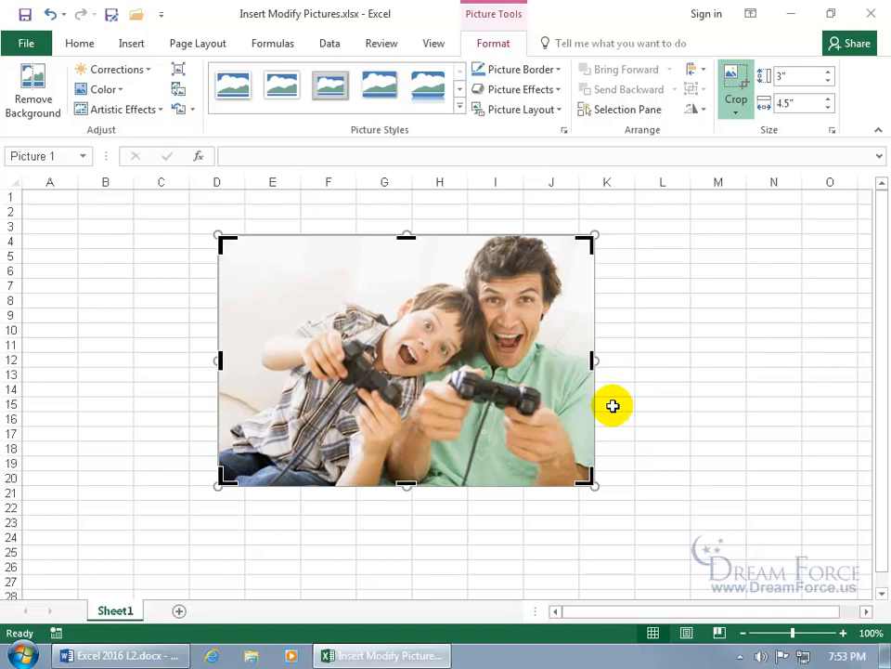
pyautogui.click(736, 77)
pyautogui.click(737, 103)
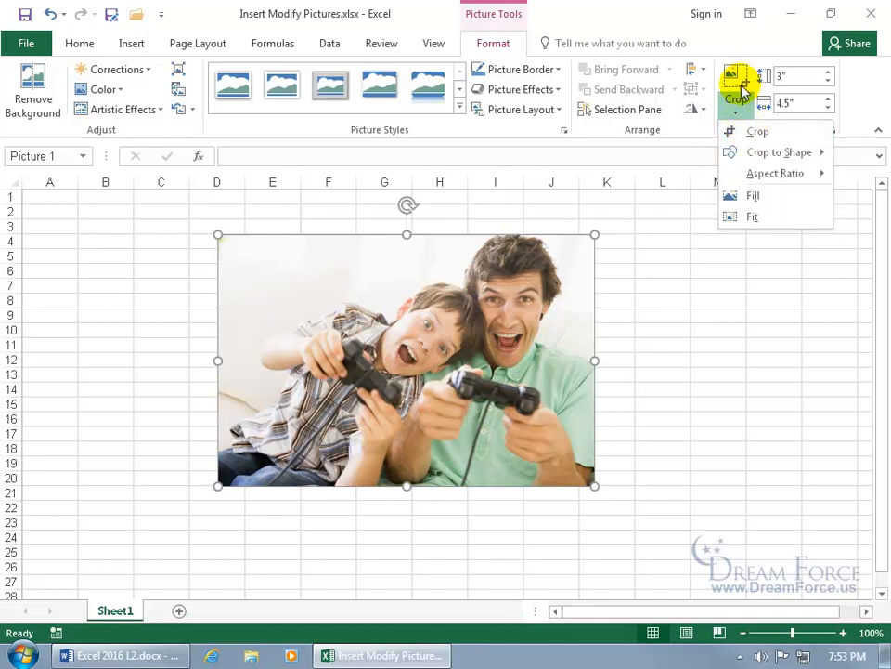
pyautogui.moveTo(756, 154)
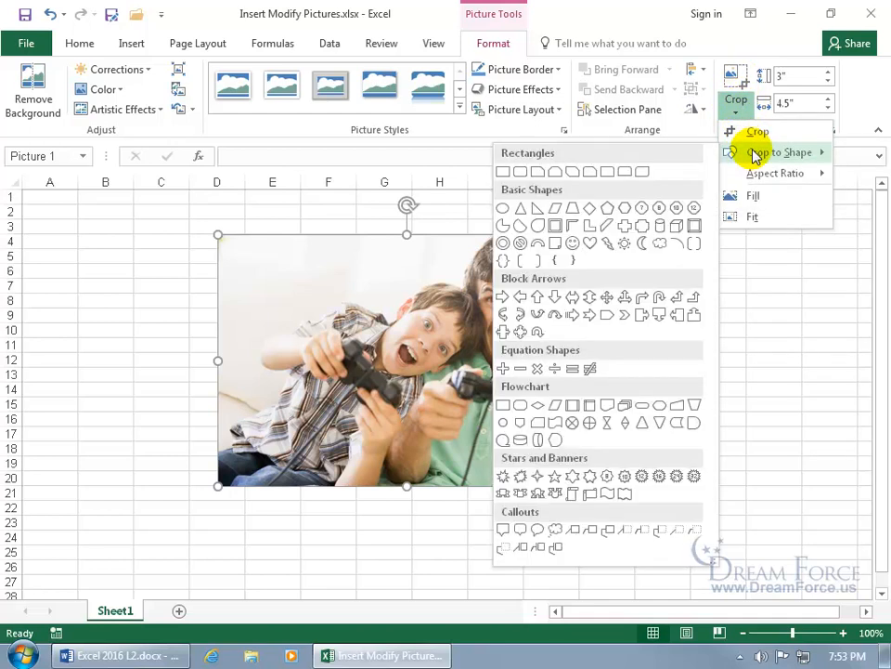
pyautogui.click(591, 244)
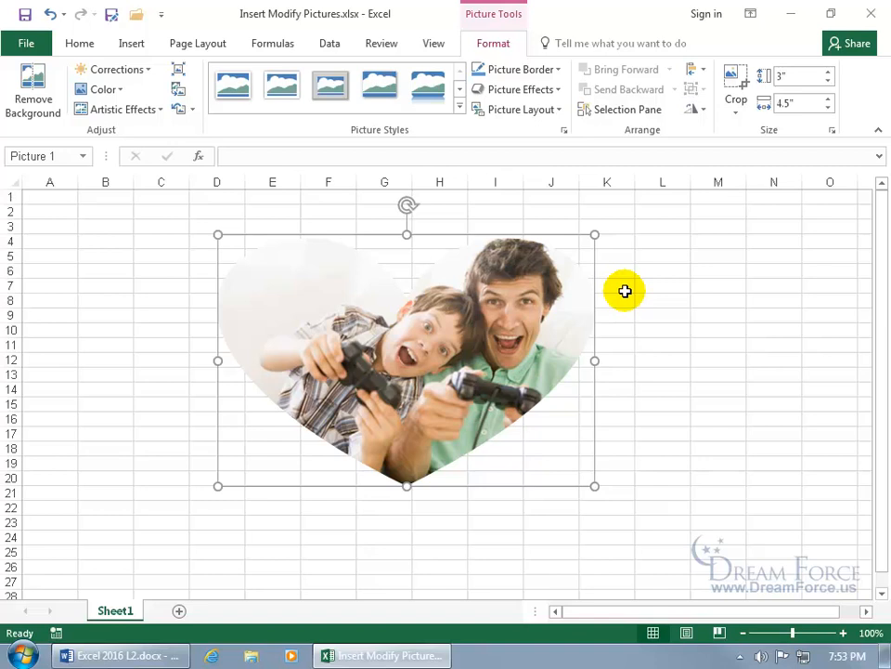
pyautogui.click(44, 14)
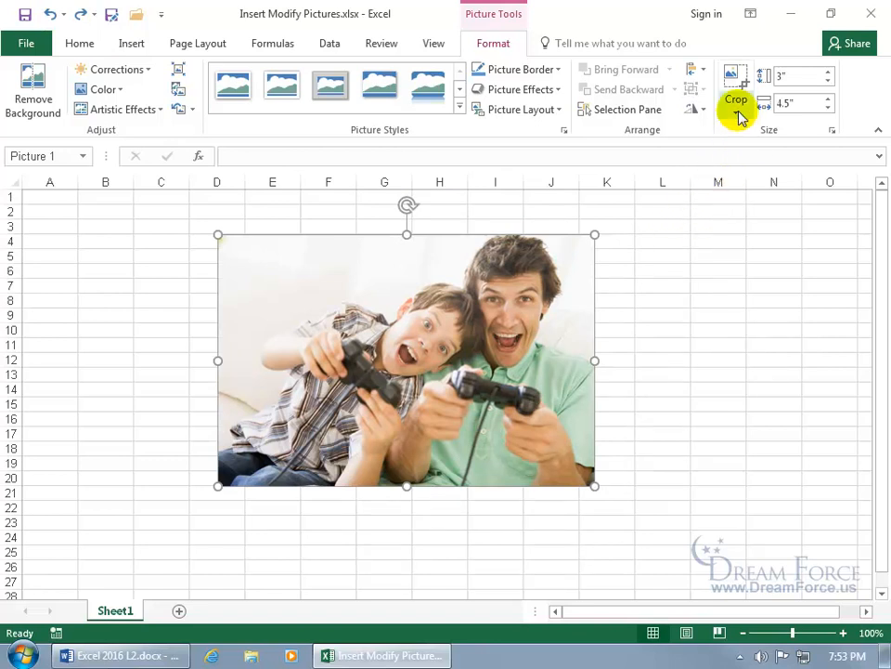
# - Crop a strip off the picture's left side so that it is about 4.1 inches wide
pyautogui.click(735, 79)
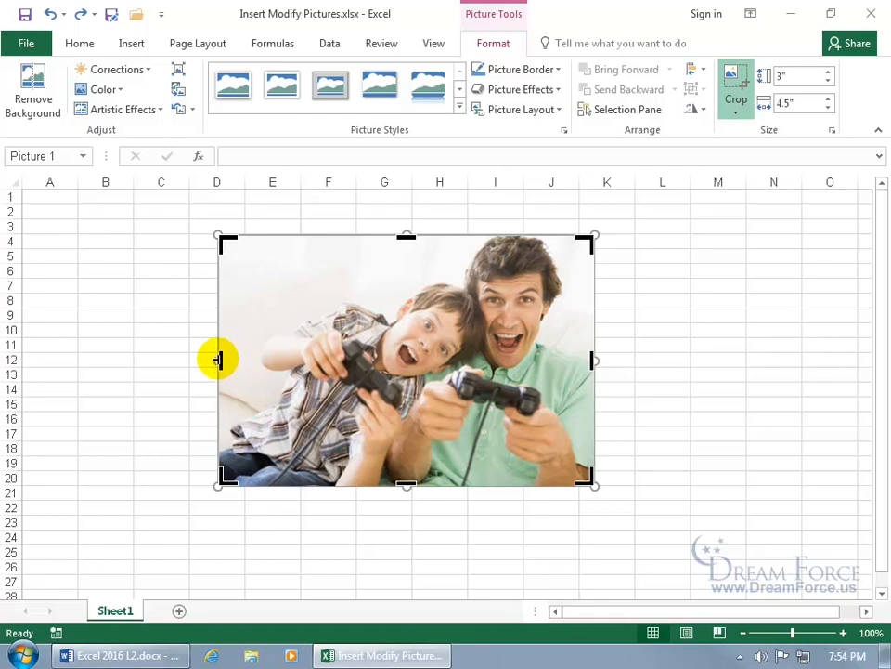
pyautogui.moveTo(218, 360); pyautogui.dragTo(251, 361)
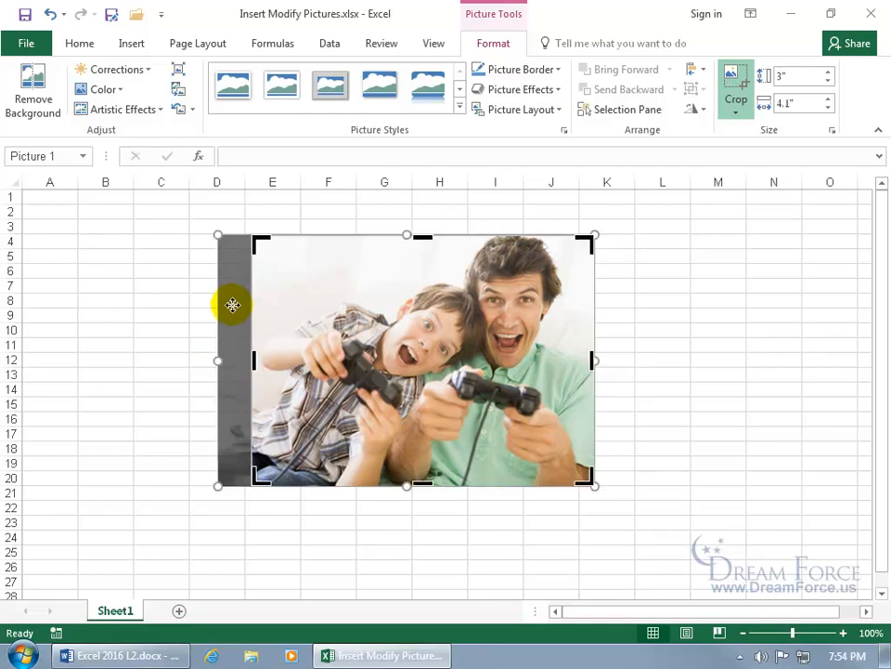
pyautogui.click(740, 81)
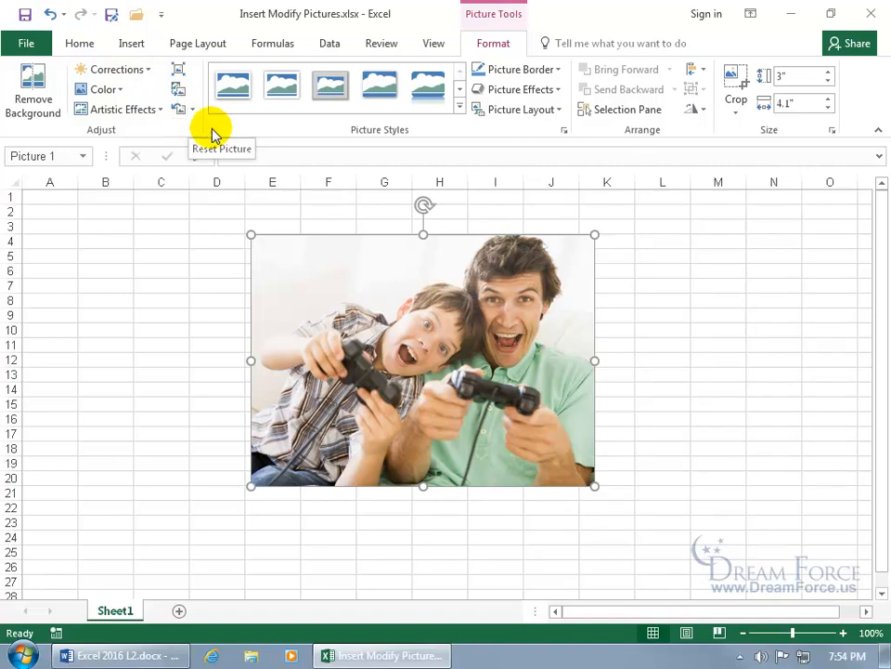
# - Restore the cropped strip on the picture's left side so that it is 4.5 inches wide
pyautogui.click(735, 76)
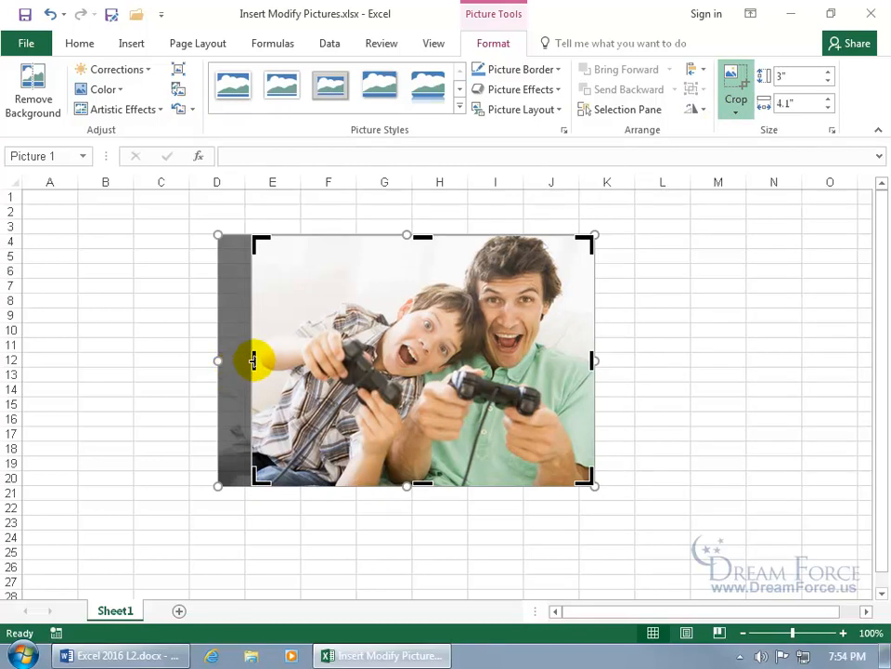
pyautogui.moveTo(253, 360); pyautogui.dragTo(218, 360)
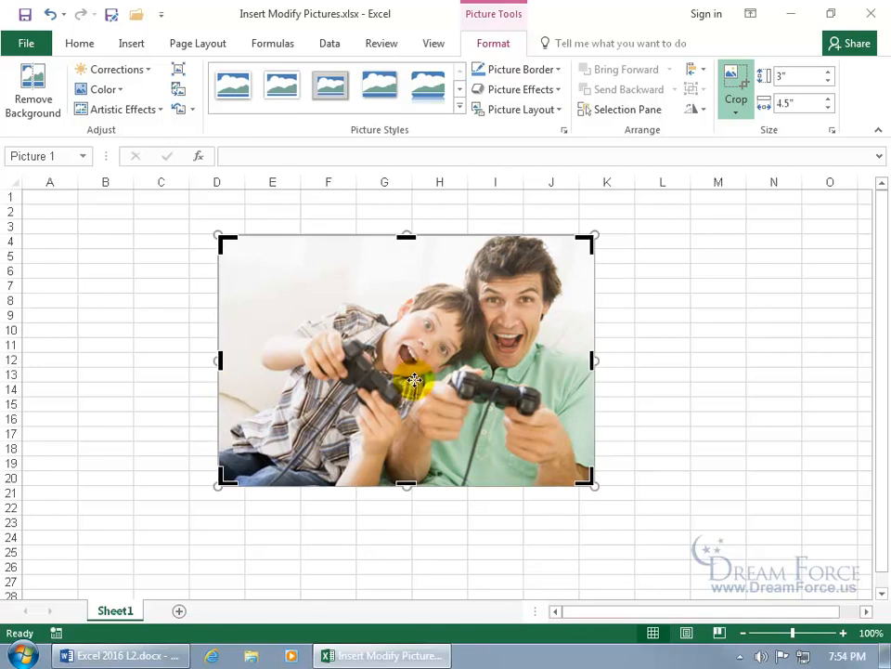
pyautogui.click(730, 74)
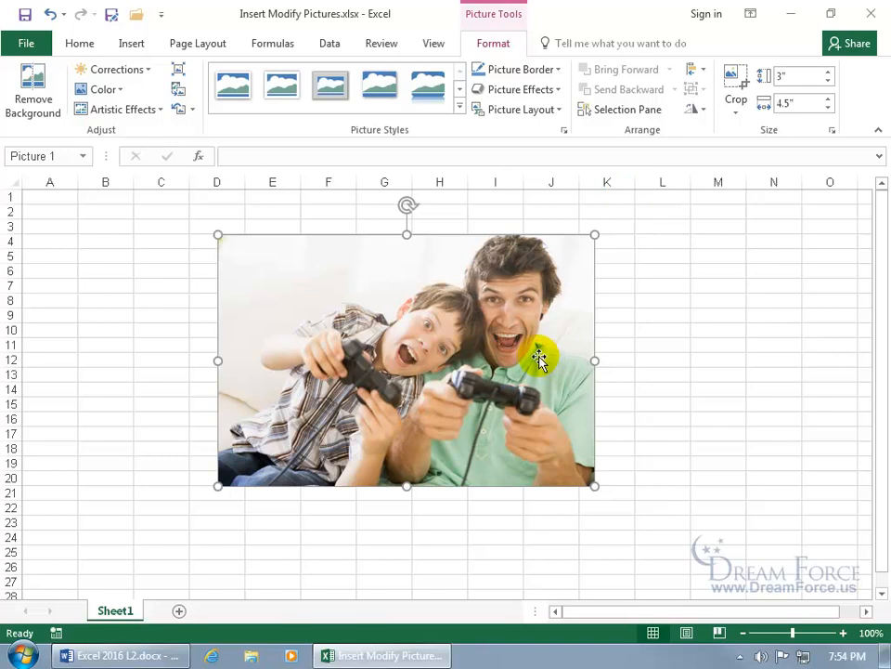
# - Apply the rounded picture style with a reflection to the photo and add the largest orange glow around it
pyautogui.click(458, 107)
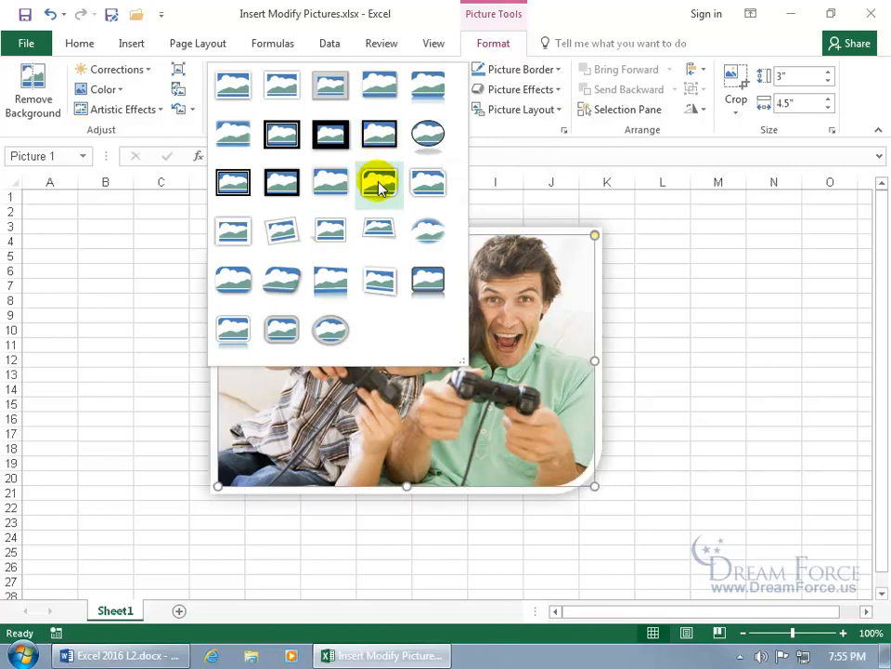
pyautogui.click(423, 88)
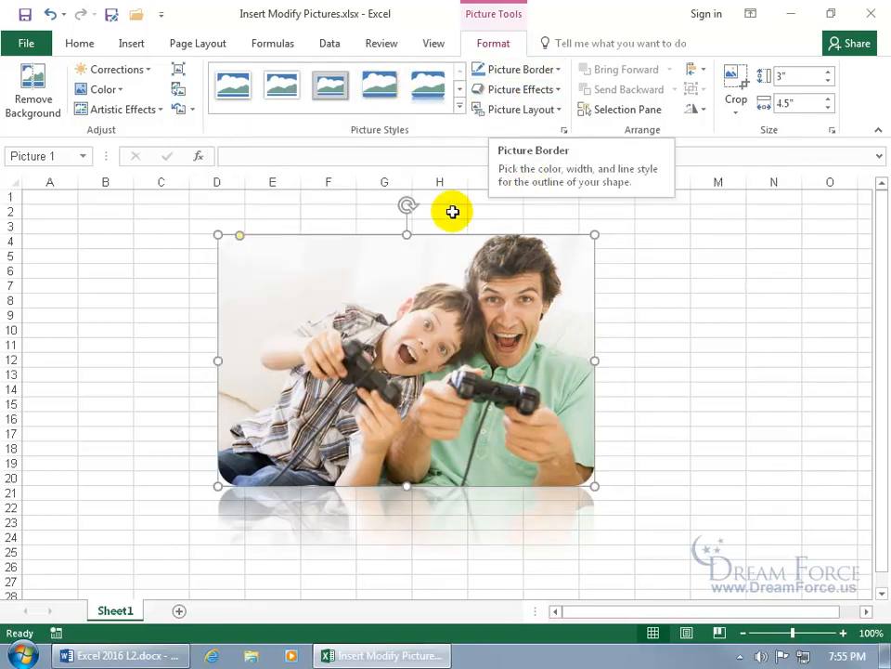
pyautogui.click(558, 89)
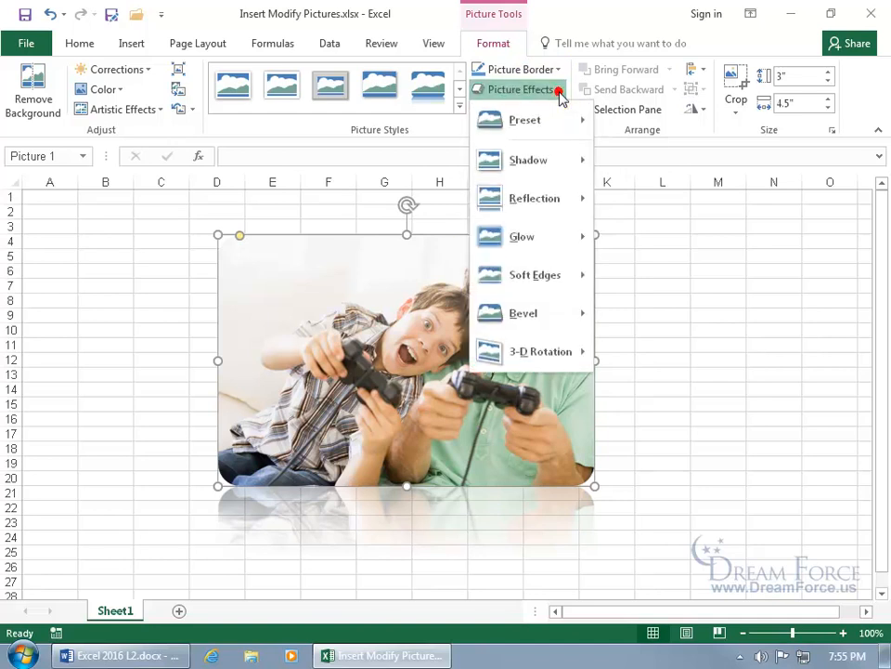
pyautogui.moveTo(550, 238)
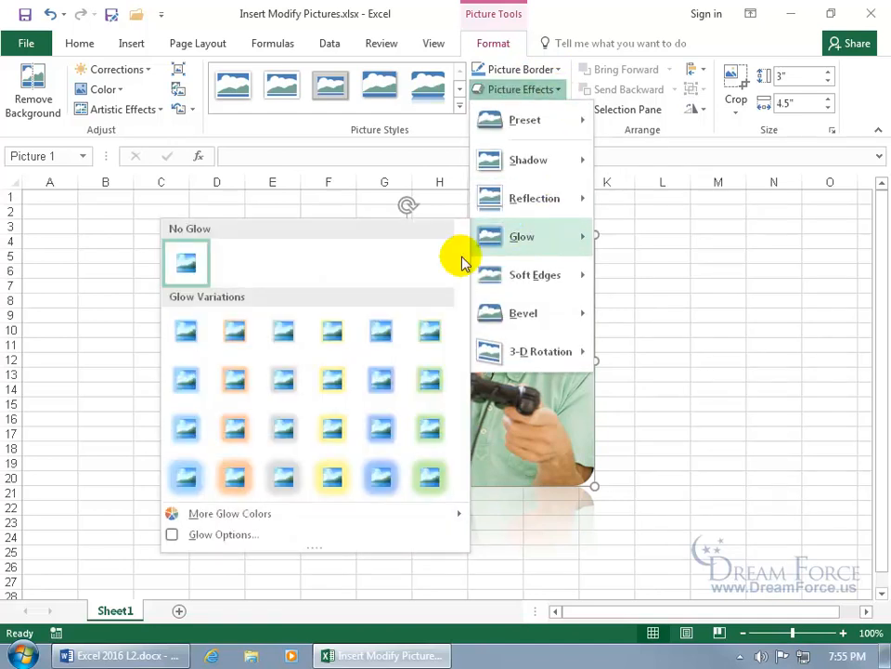
pyautogui.click(235, 474)
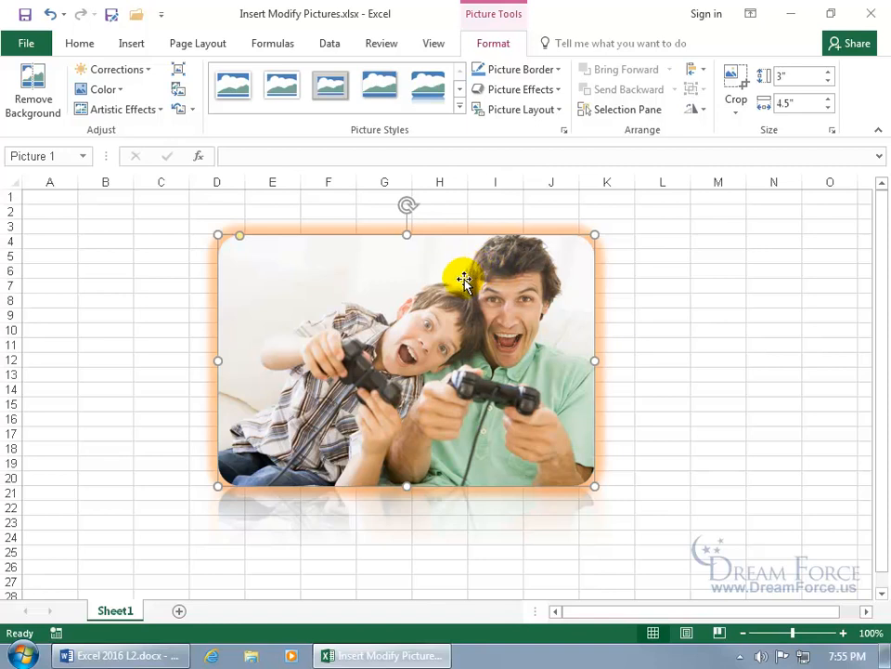
# - Delete the photo from the sheet and search Bing online pictures for "ghost"
pyautogui.press('Delete')
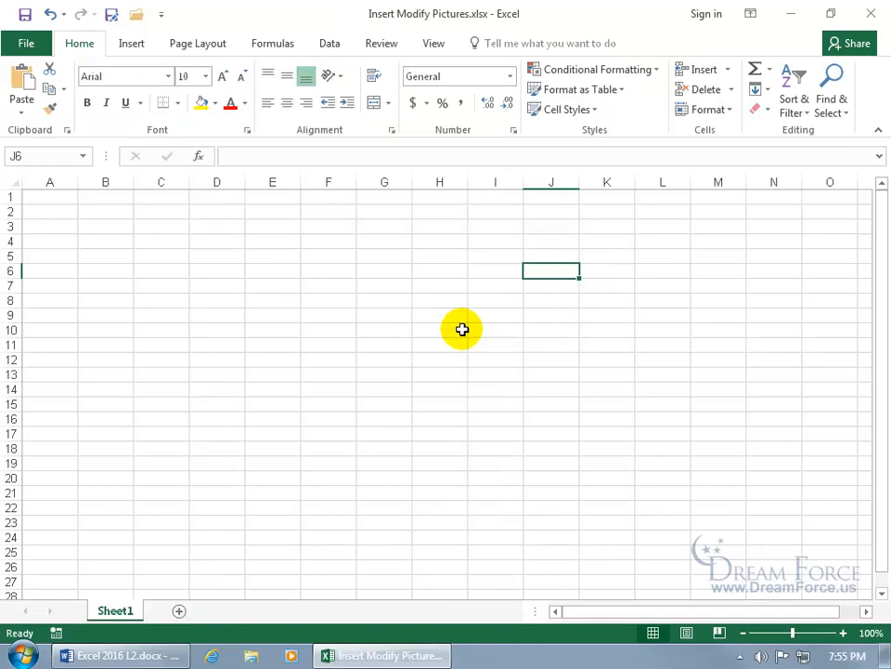
pyautogui.click(135, 49)
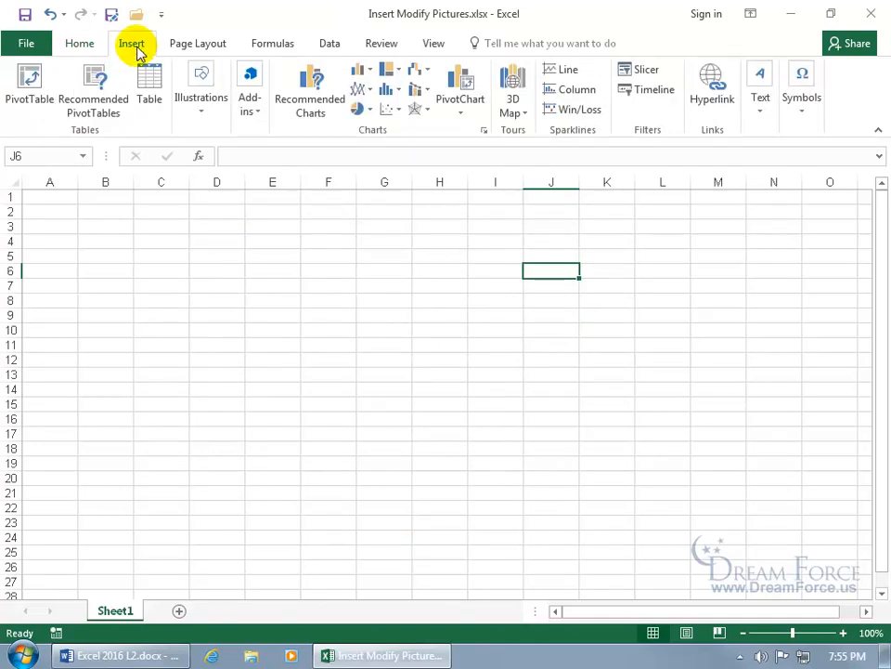
pyautogui.click(204, 106)
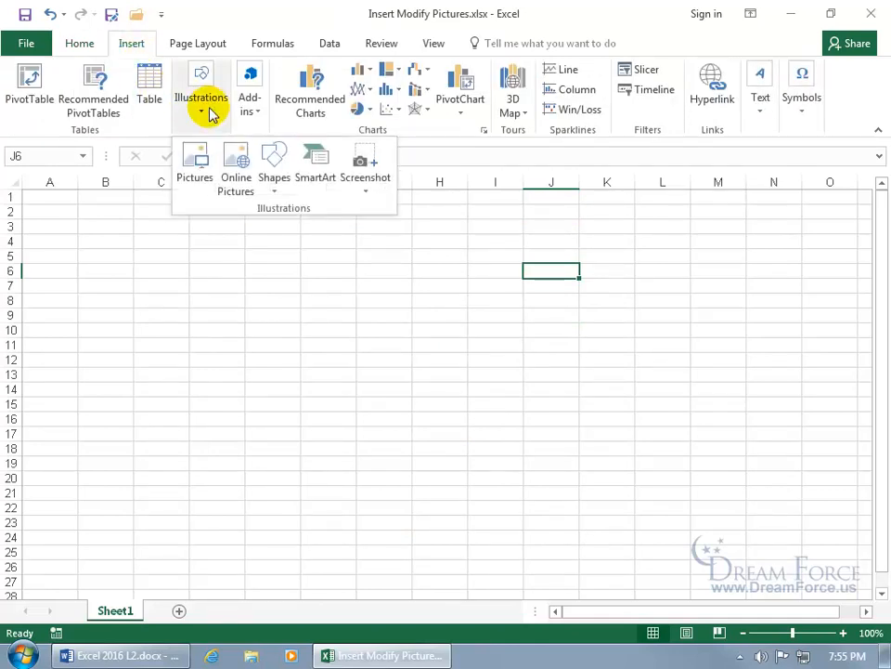
pyautogui.click(234, 165)
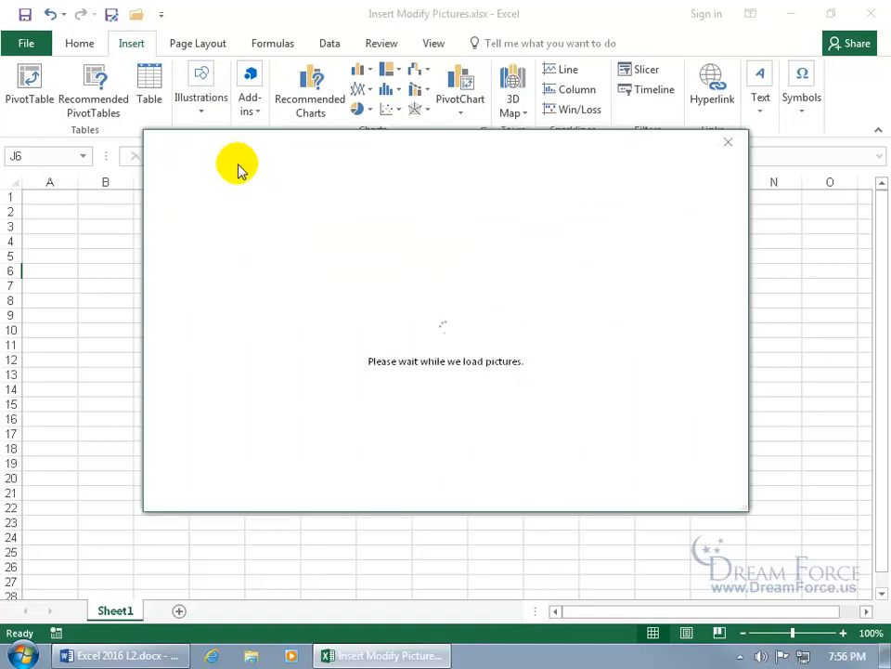
pyautogui.click(524, 228)
pyautogui.write('ghos')
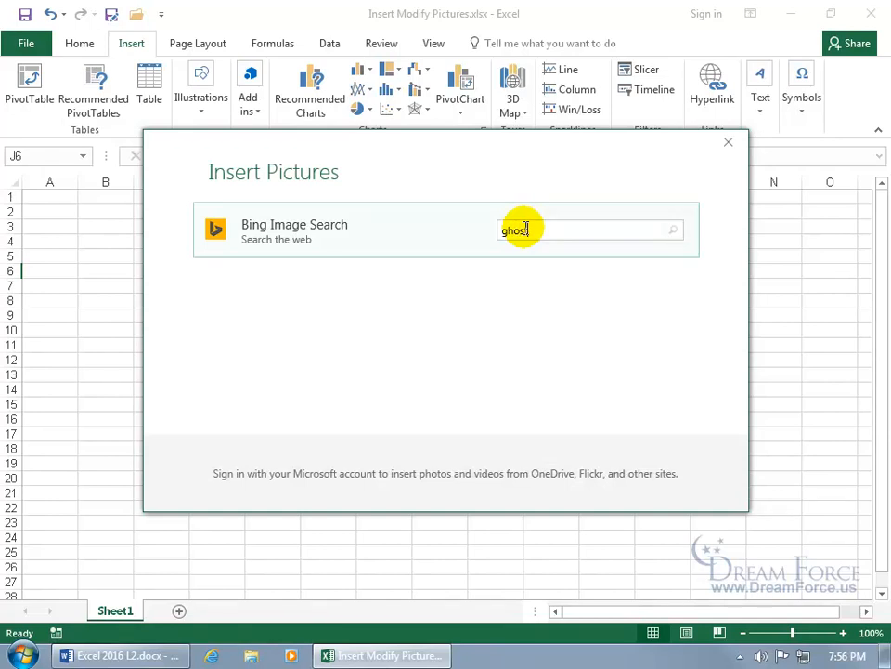
pyautogui.write('t')
pyautogui.press('Return')
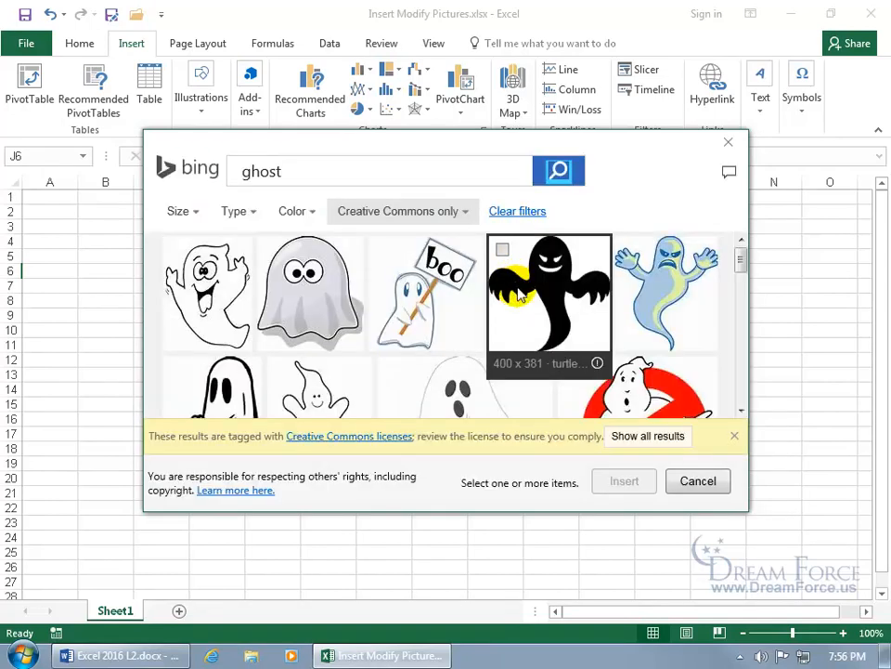
# - Insert the waving outlined ghost that comes first in the results and move its upper-left corner to about cell C3
pyautogui.click(175, 249)
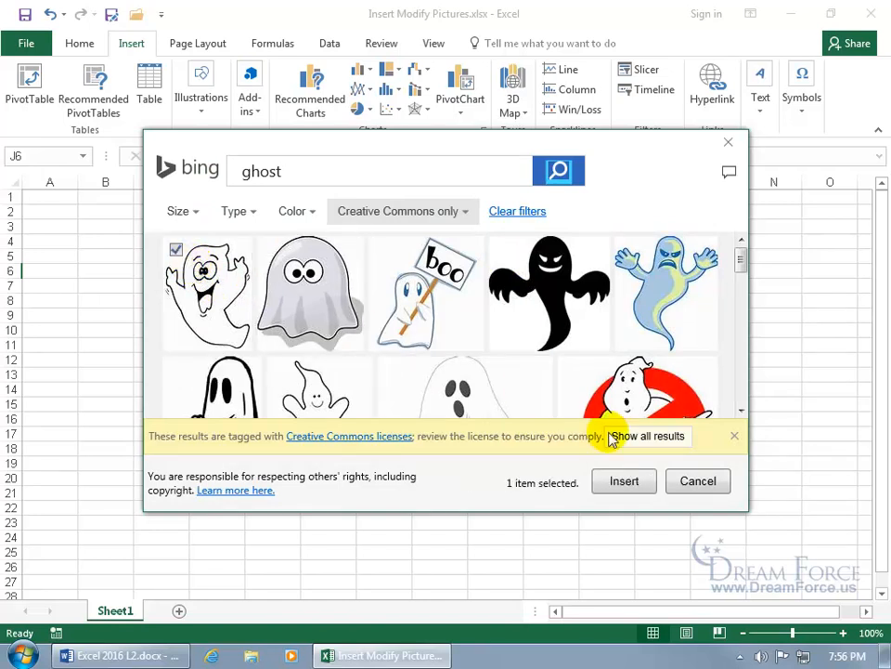
pyautogui.click(625, 482)
pyautogui.moveTo(681, 407); pyautogui.dragTo(337, 365)
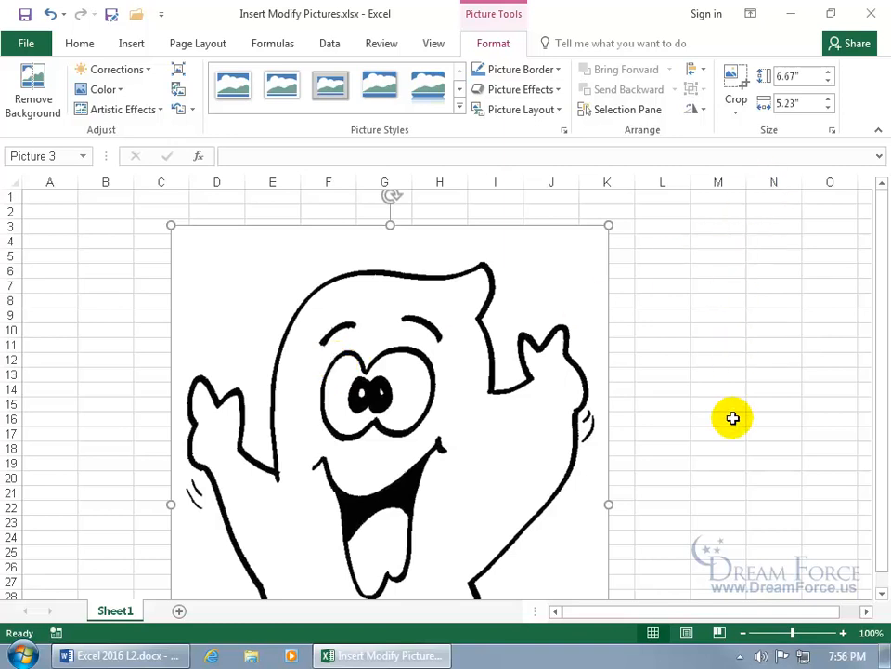
# - Set the ghost picture's height to 3 inches and slightly enlarge it from its lower-right corner
pyautogui.scroll(-5, 733, 418)
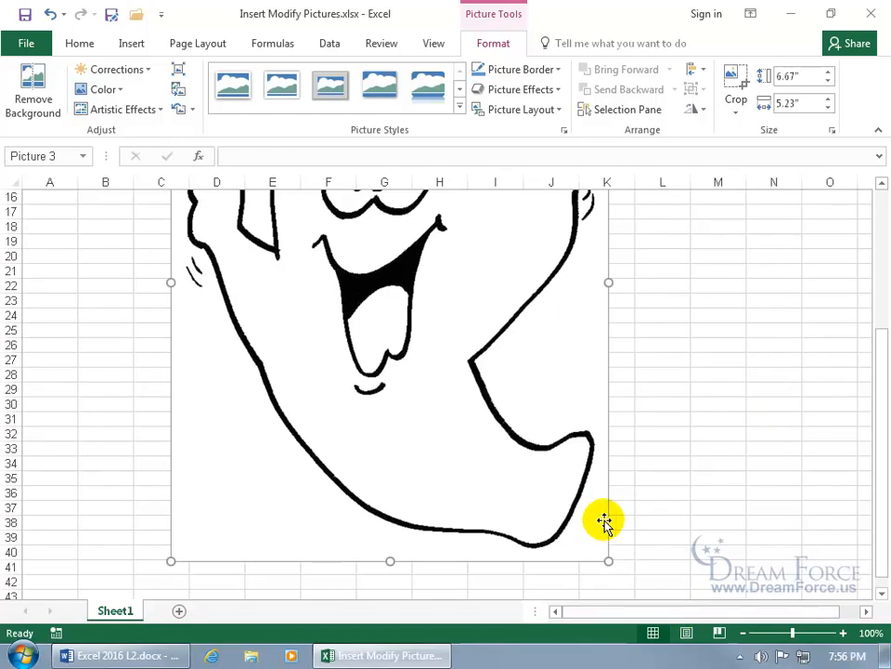
pyautogui.scroll(4, 491, 372)
pyautogui.click(789, 75)
pyautogui.click(806, 75)
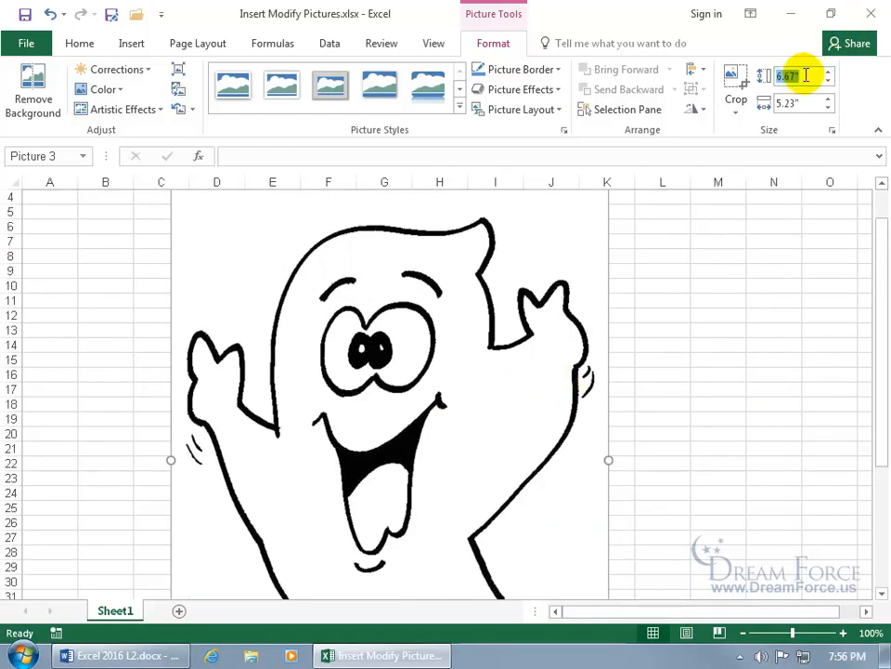
pyautogui.write('3')
pyautogui.press('Return')
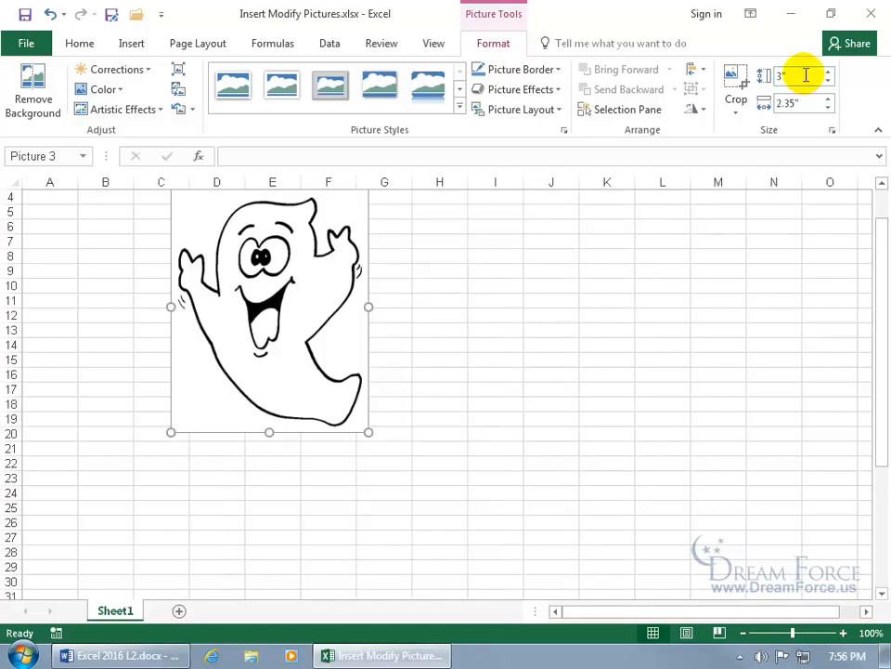
pyautogui.scroll(1, 743, 381)
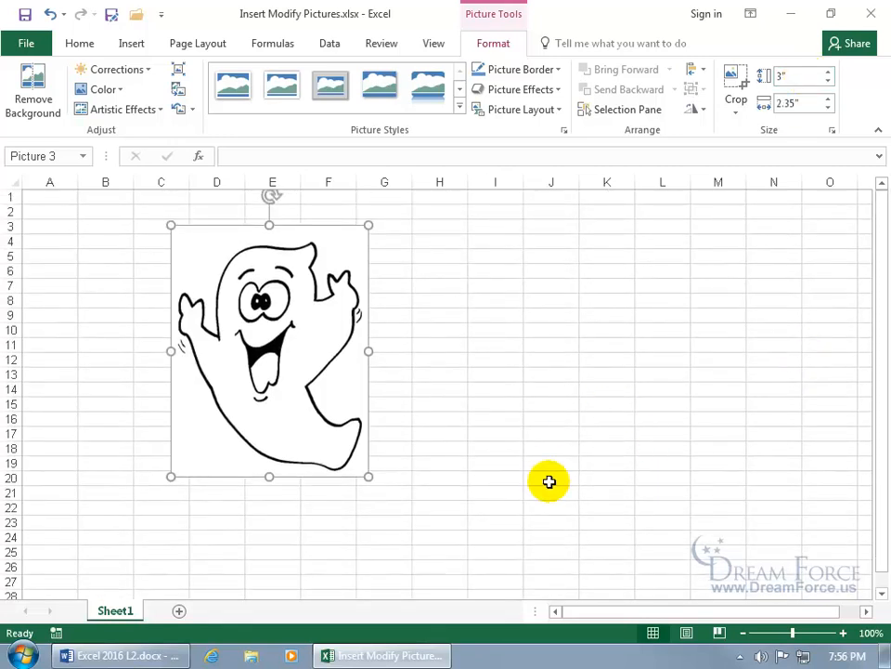
pyautogui.moveTo(368, 476); pyautogui.dragTo(423, 508)
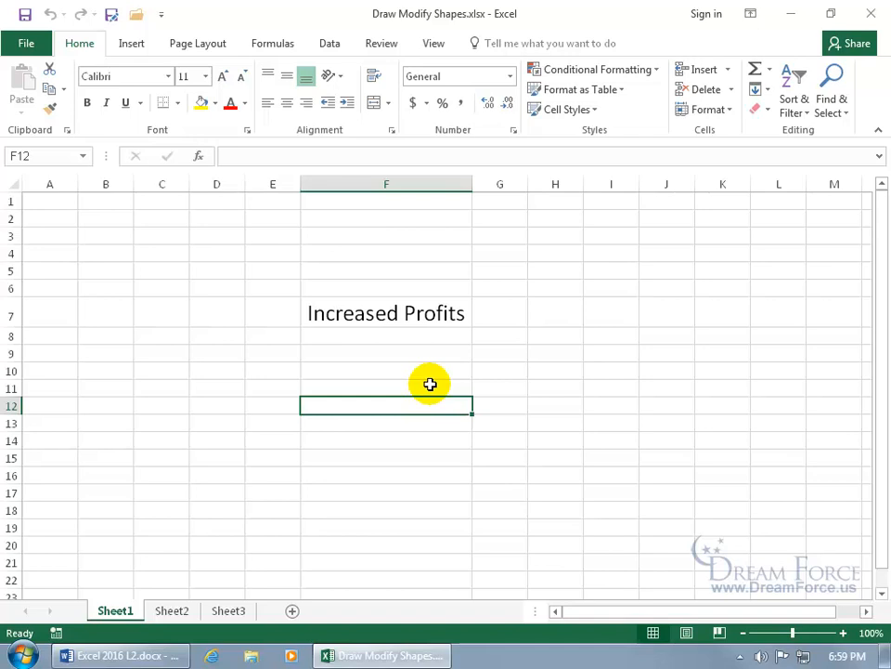
# - Draw a perfect circle about 1.71 inches across with the Oval shape, beside the "Increased Profits" text around columns G to J
pyautogui.click(129, 44)
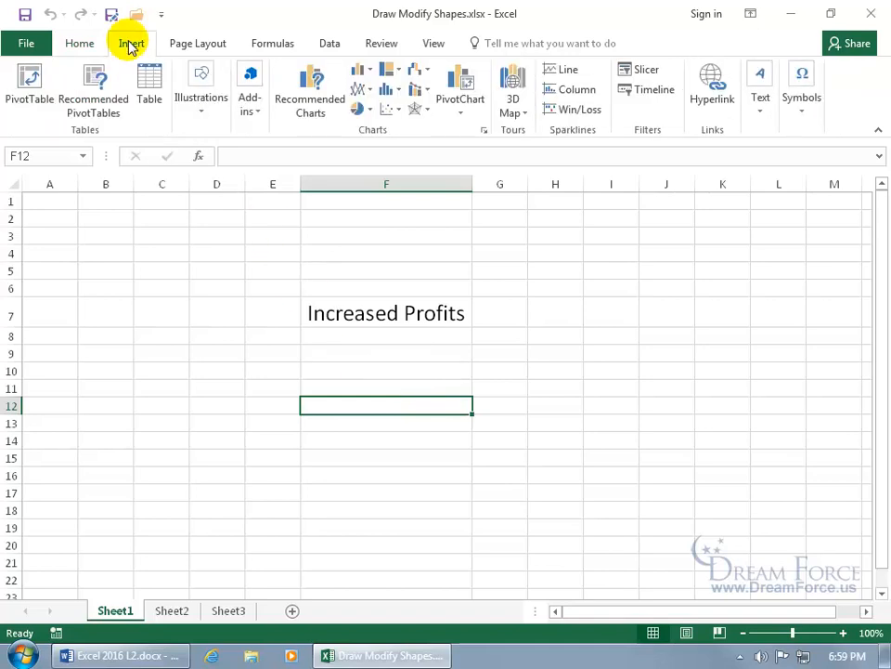
pyautogui.click(199, 111)
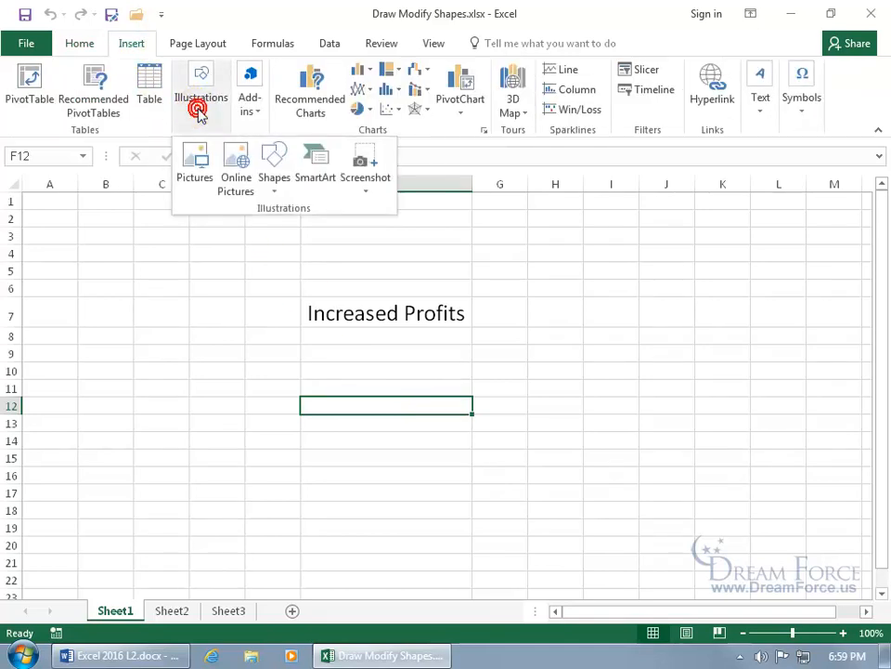
pyautogui.click(276, 164)
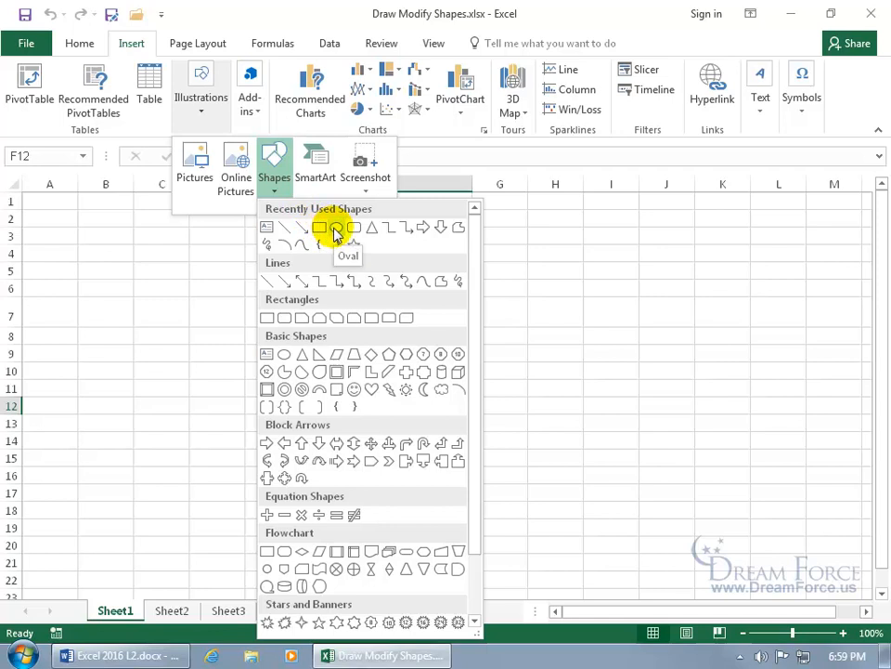
pyautogui.click(335, 229)
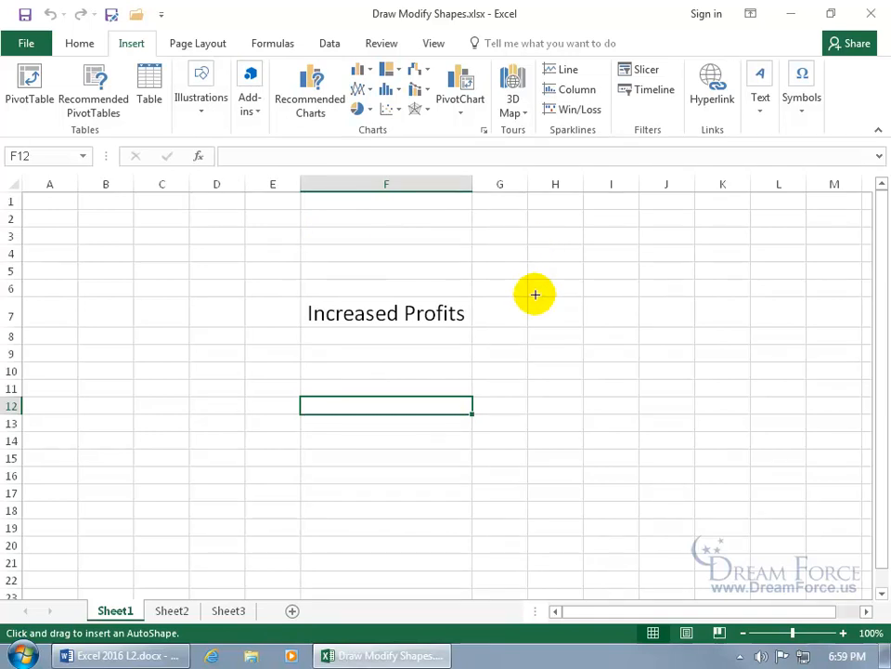
pyautogui.moveTo(523, 255); pyautogui.dragTo(665, 377)
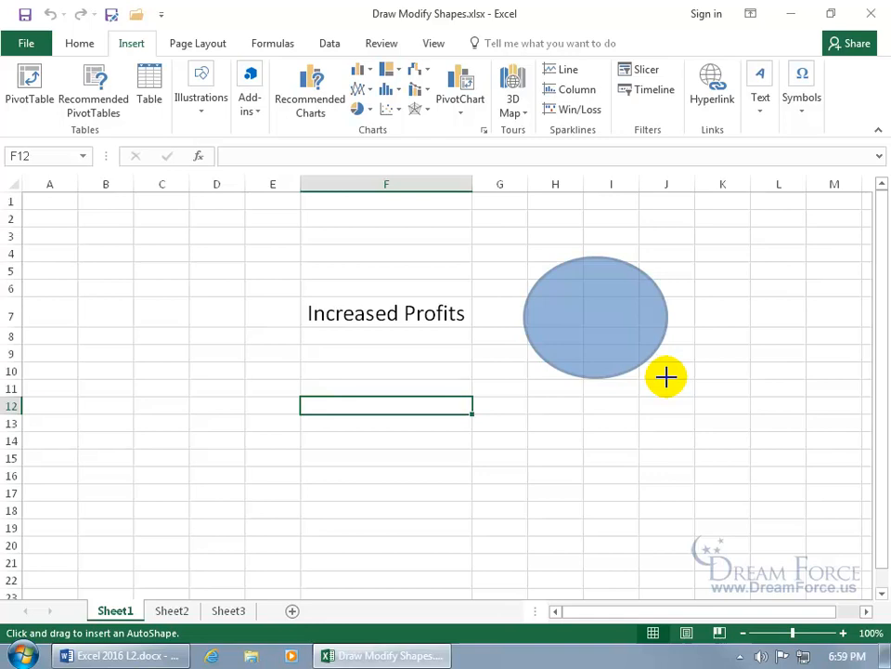
pyautogui.press('shift')
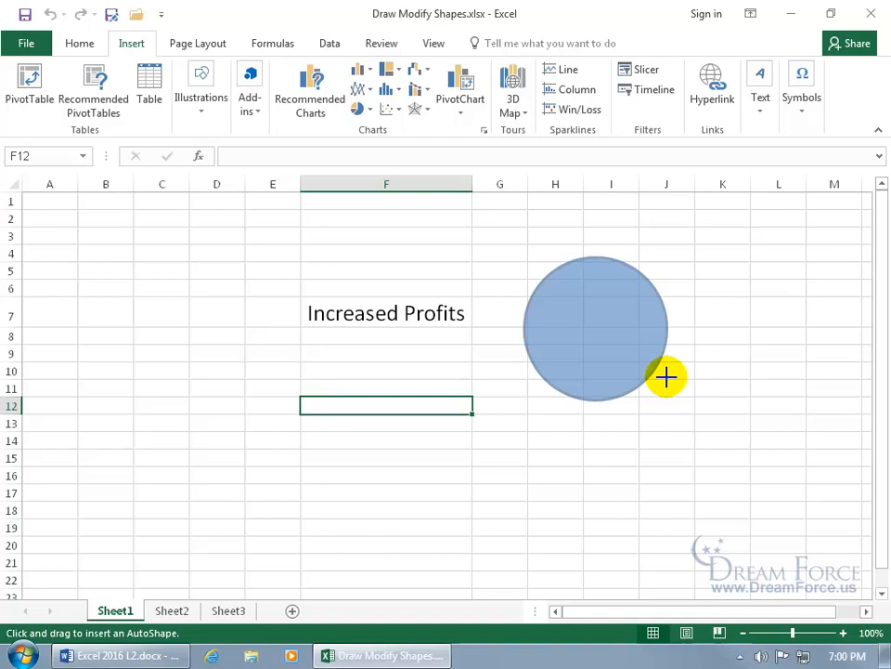
pyautogui.moveTo(665, 377); pyautogui.dragTo(667, 377)
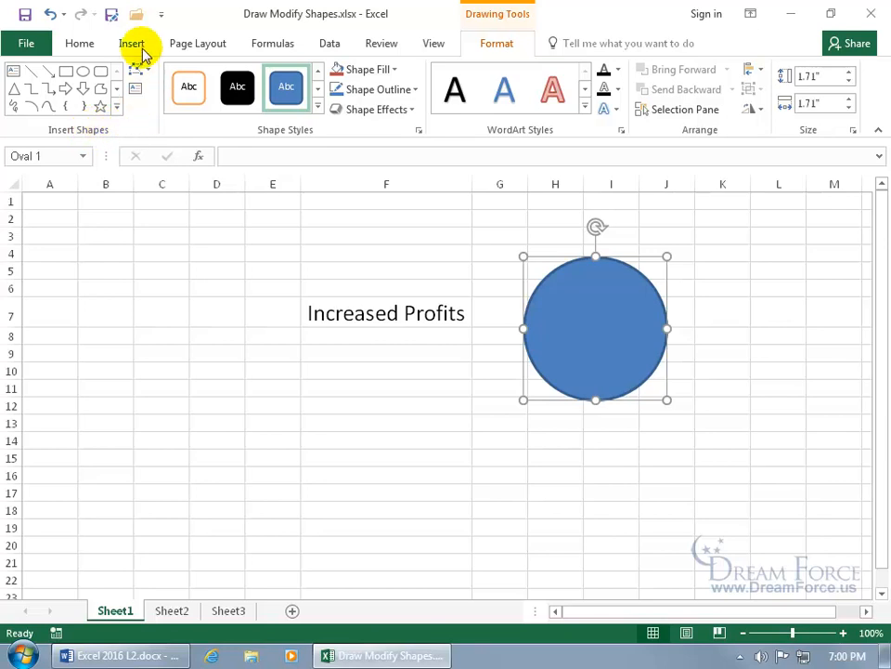
# - Draw a perfect square about 2.43 inches wide with the Rectangle shape, from around cell B4 to F15
pyautogui.click(119, 107)
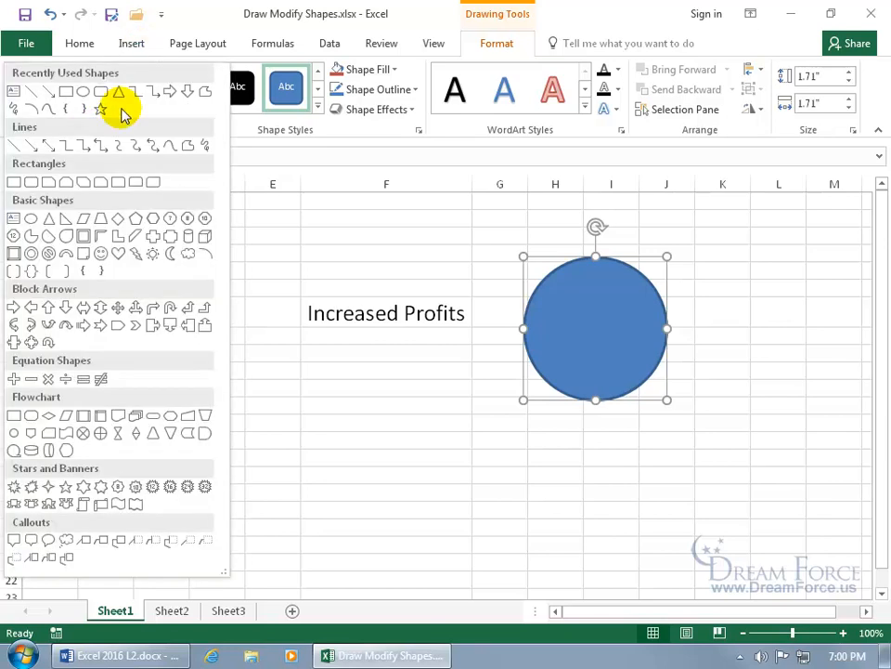
pyautogui.click(67, 92)
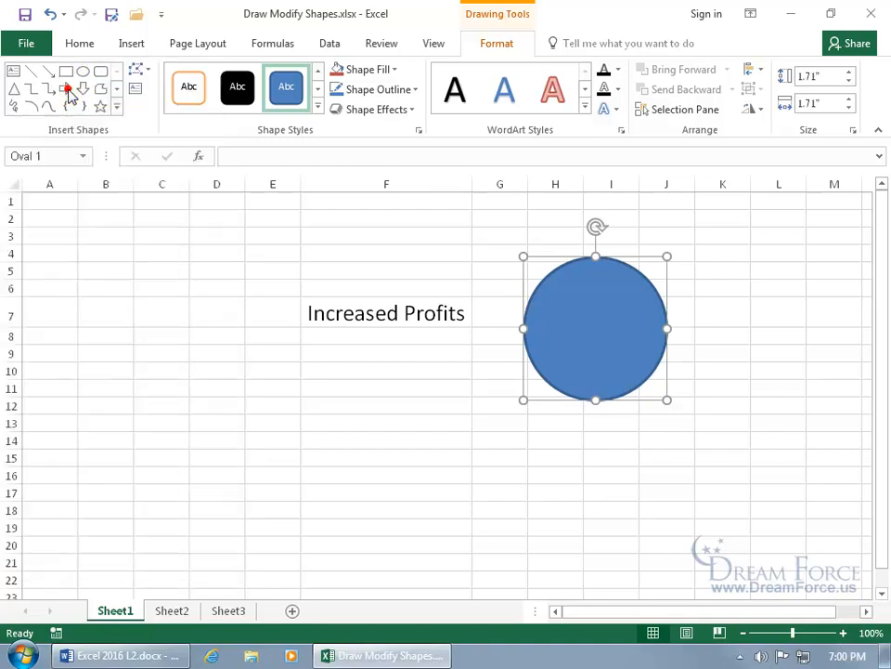
pyautogui.moveTo(126, 259); pyautogui.dragTo(328, 424)
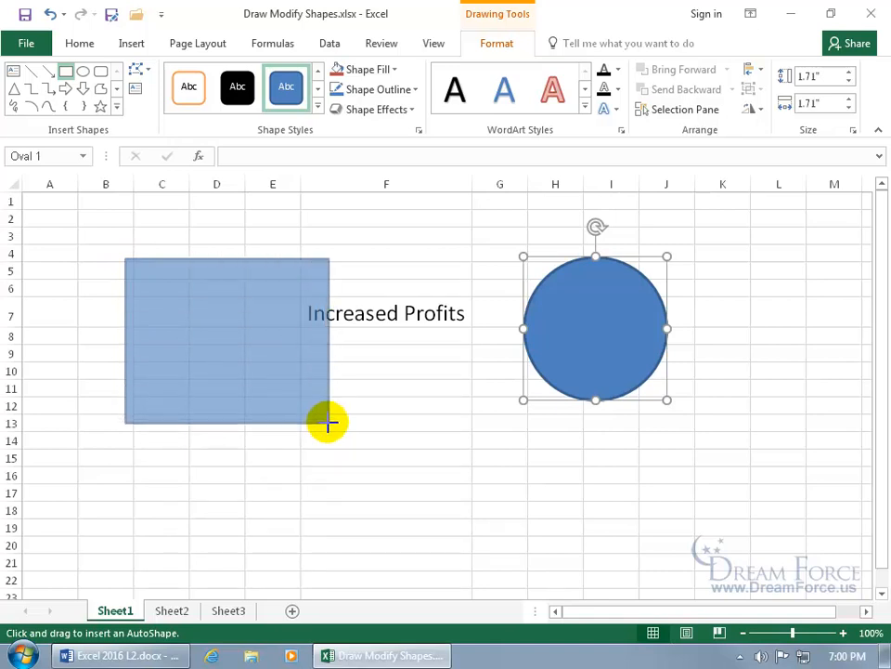
pyautogui.moveTo(328, 423); pyautogui.dragTo(328, 422)
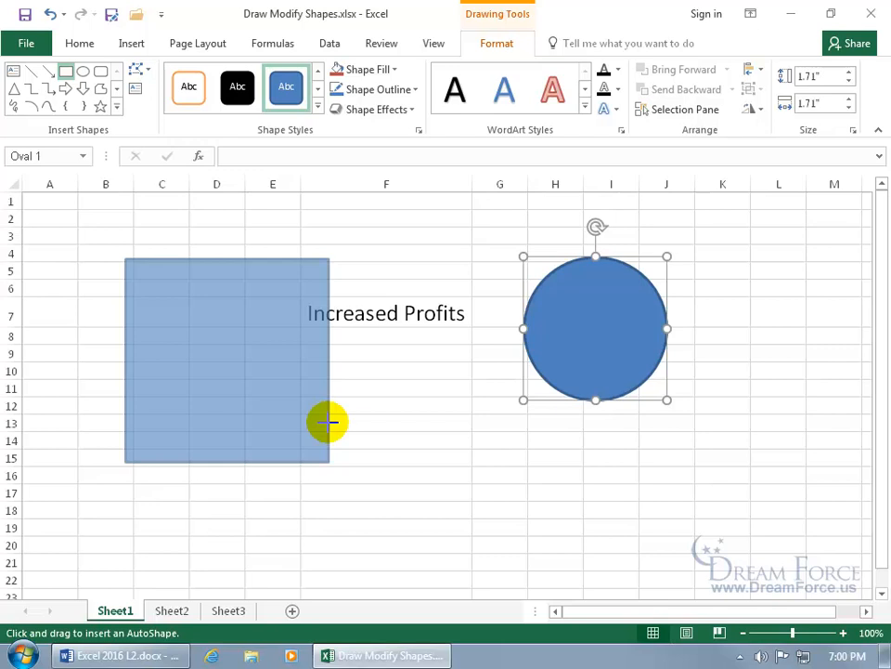
pyautogui.moveTo(328, 422); pyautogui.dragTo(328, 423)
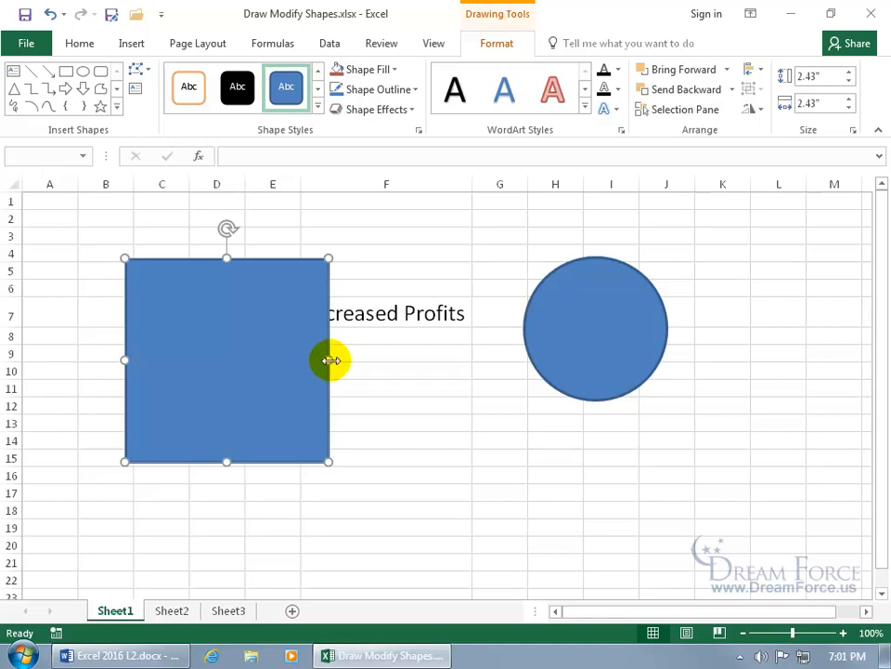
# - Try widening the square to about 4.38 inches from its right side and undo that resize
pyautogui.moveTo(332, 360); pyautogui.dragTo(491, 359)
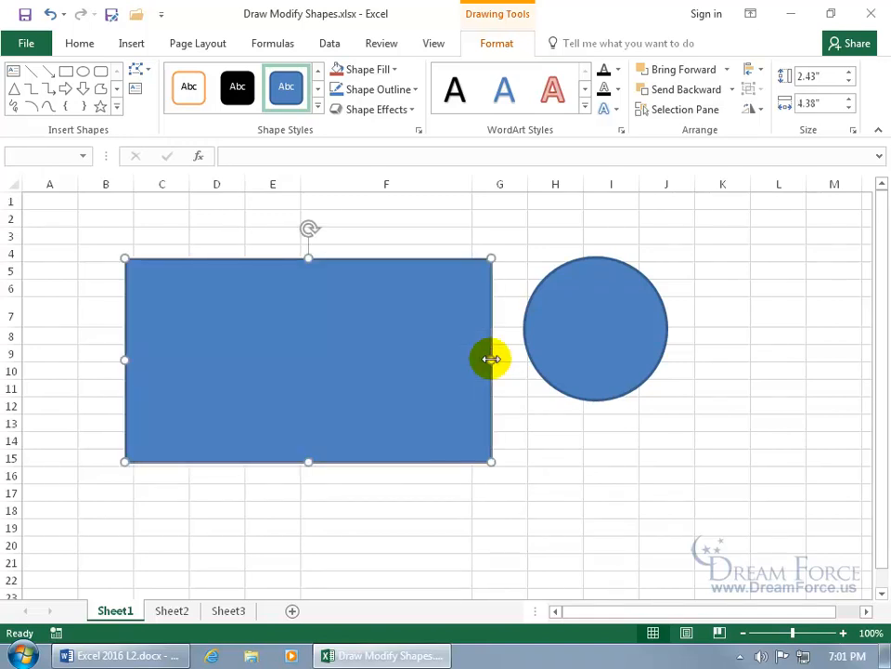
pyautogui.click(50, 13)
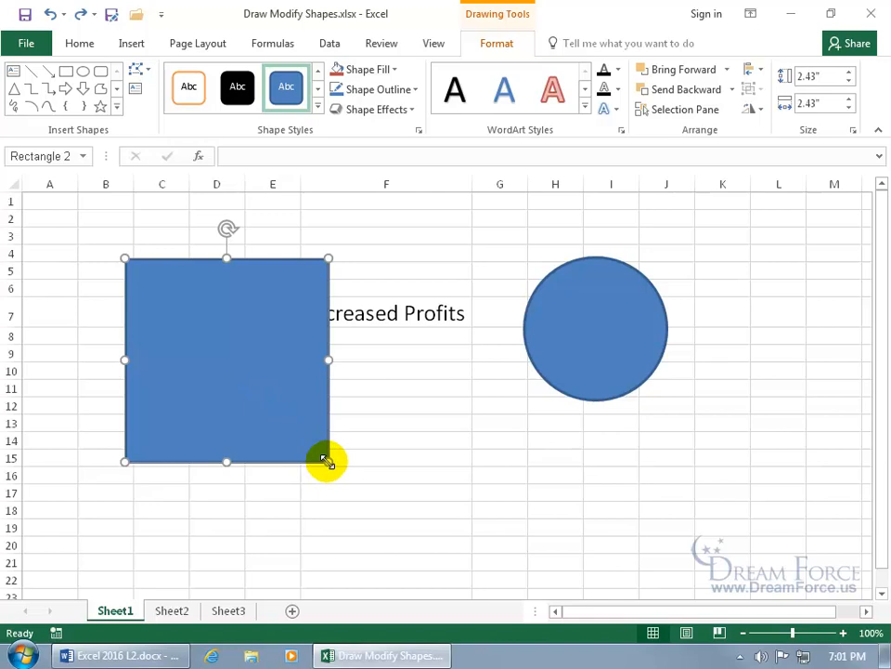
# - Shrink the square proportionally from its lower-right corner to about 1.39 inches in height and width
pyautogui.moveTo(327, 461); pyautogui.dragTo(240, 445)
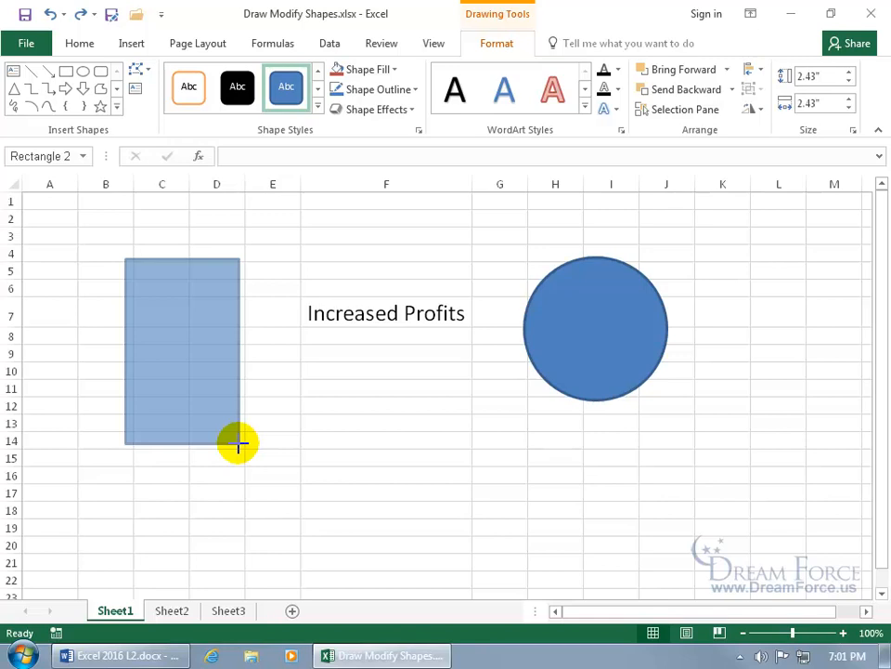
pyautogui.moveTo(239, 443); pyautogui.dragTo(311, 443)
pyautogui.moveTo(237, 444)
pyautogui.mouseDown()
pyautogui.moveTo(171, 362)
pyautogui.moveTo(209, 382)
pyautogui.moveTo(199, 374)
pyautogui.mouseUp()
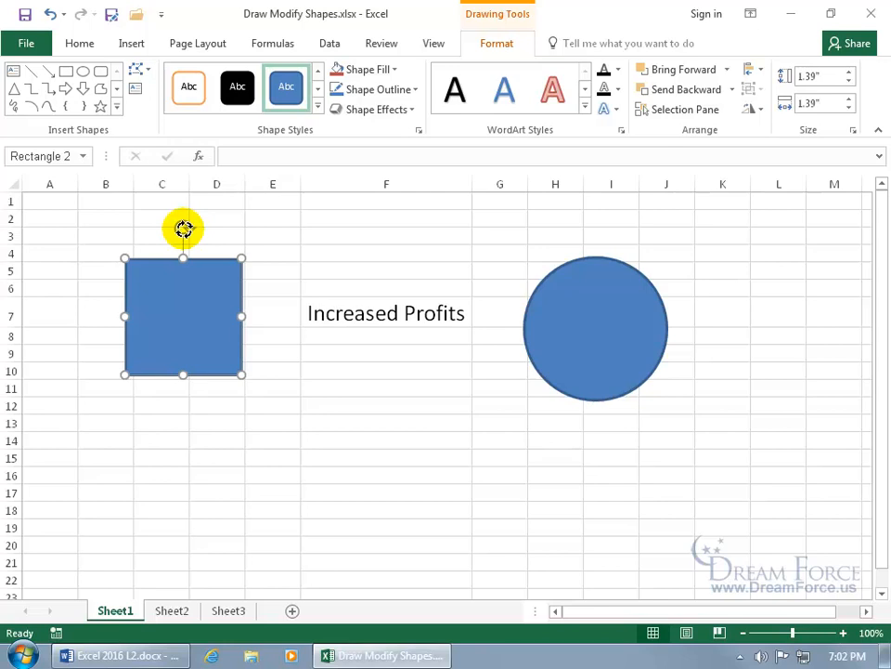
pyautogui.moveTo(185, 227)
pyautogui.mouseDown()
pyautogui.moveTo(202, 232)
pyautogui.moveTo(171, 228)
pyautogui.moveTo(81, 349)
pyautogui.moveTo(305, 346)
pyautogui.moveTo(231, 253)
pyautogui.moveTo(184, 242)
pyautogui.moveTo(216, 254)
pyautogui.moveTo(245, 287)
pyautogui.moveTo(191, 238)
pyautogui.mouseUp()
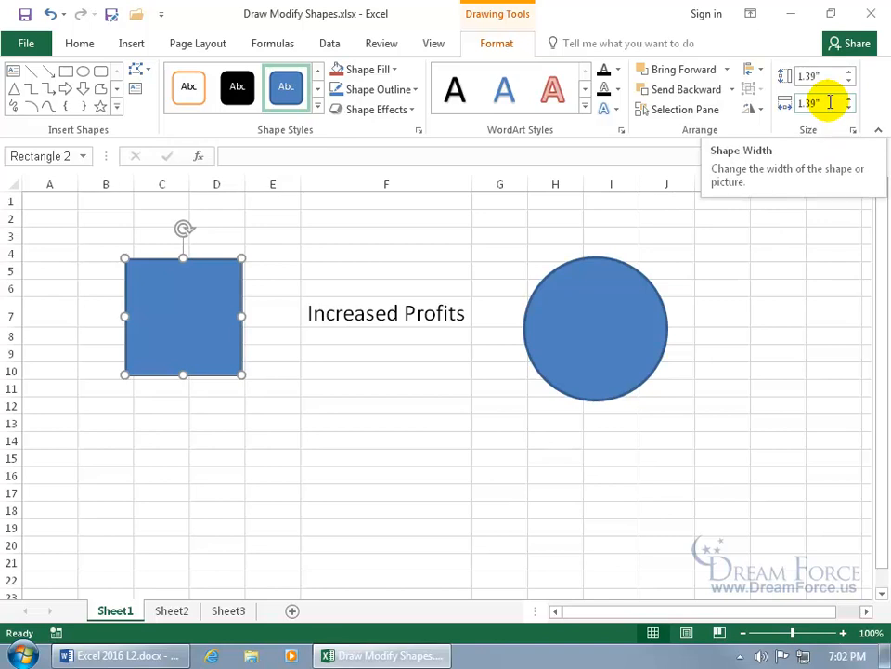
# - Try setting only the square's height to 1 inch and undo the change
pyautogui.click(823, 74)
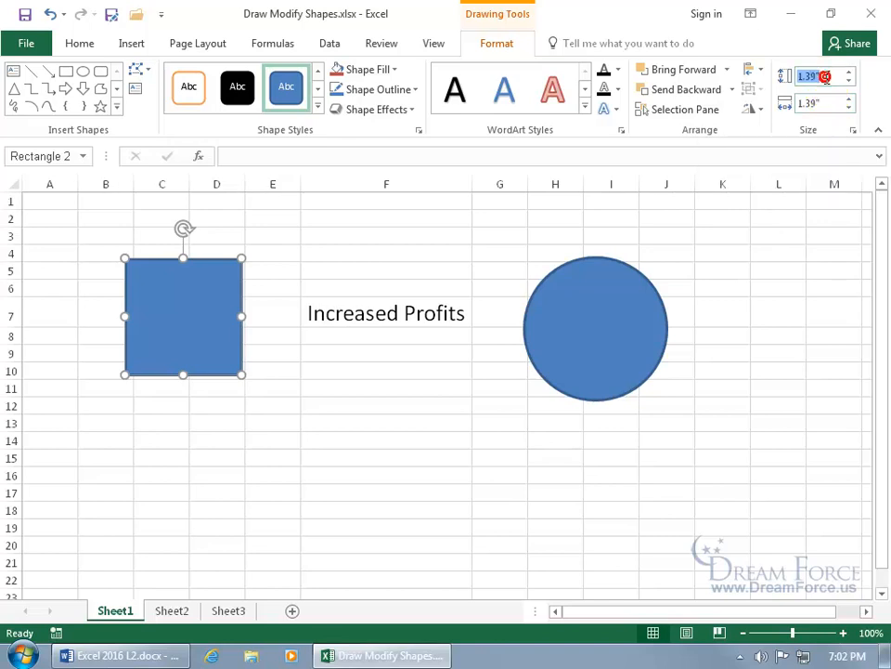
pyautogui.write('1')
pyautogui.press('Return')
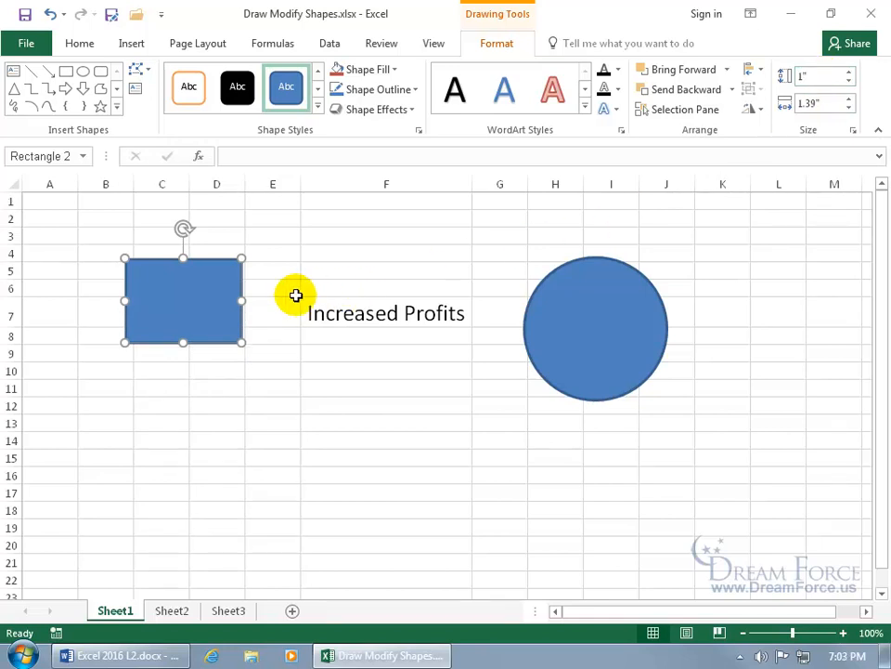
pyautogui.click(50, 13)
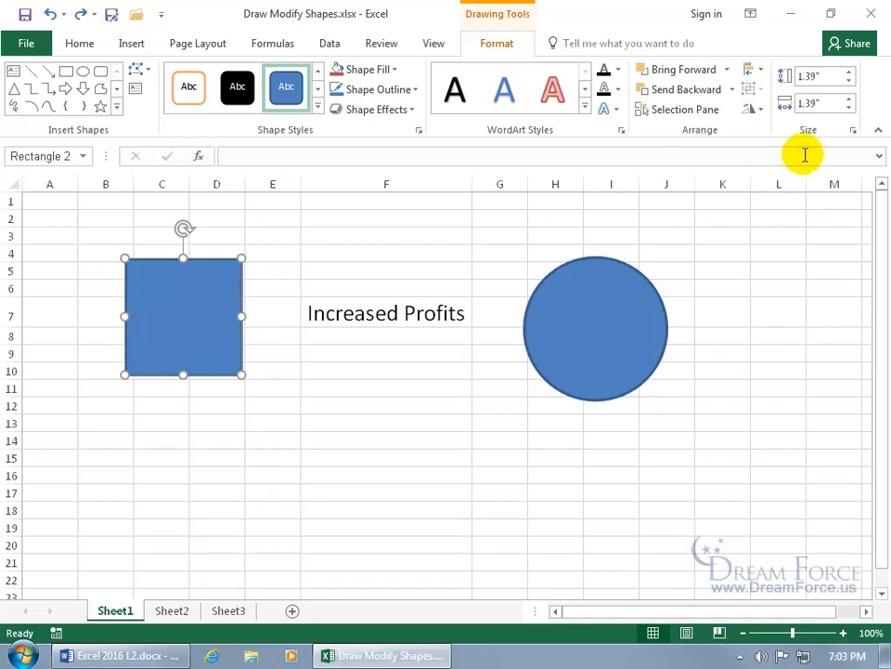
# - Lock the square's aspect ratio in its size options and set its height to 1 inch
pyautogui.click(854, 131)
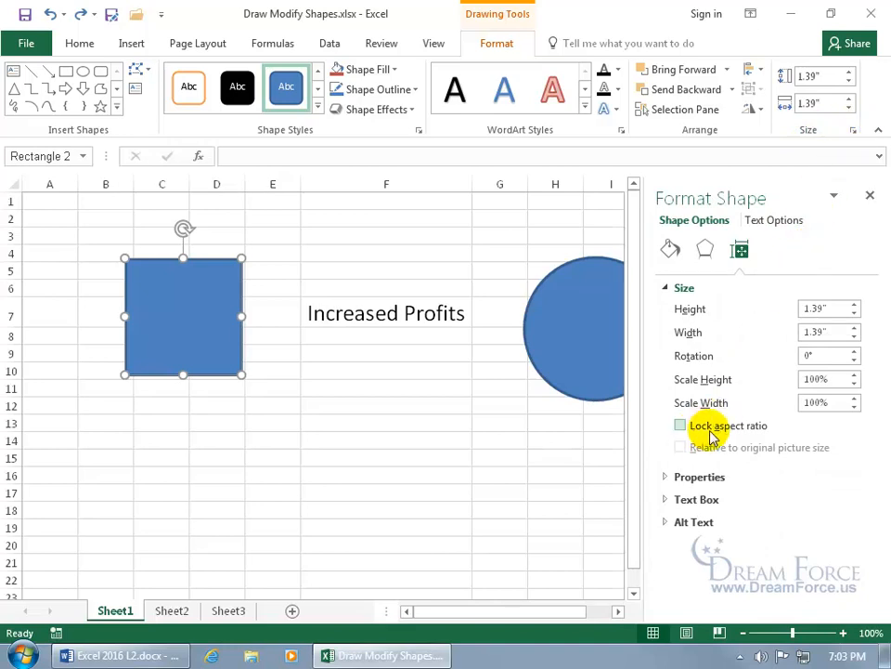
pyautogui.click(683, 426)
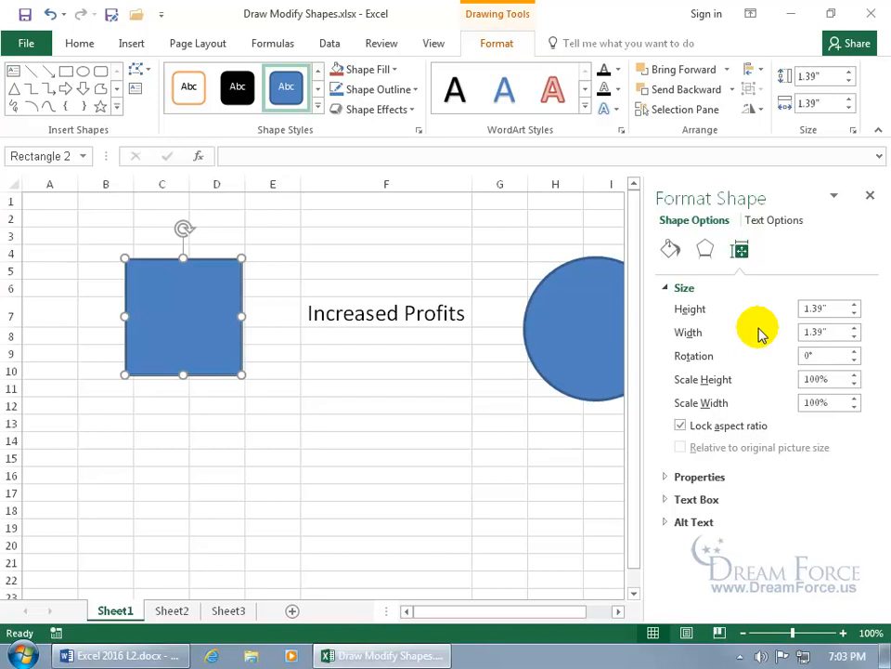
pyautogui.click(823, 308)
pyautogui.doubleClick(817, 308)
pyautogui.write('1')
pyautogui.click(816, 336)
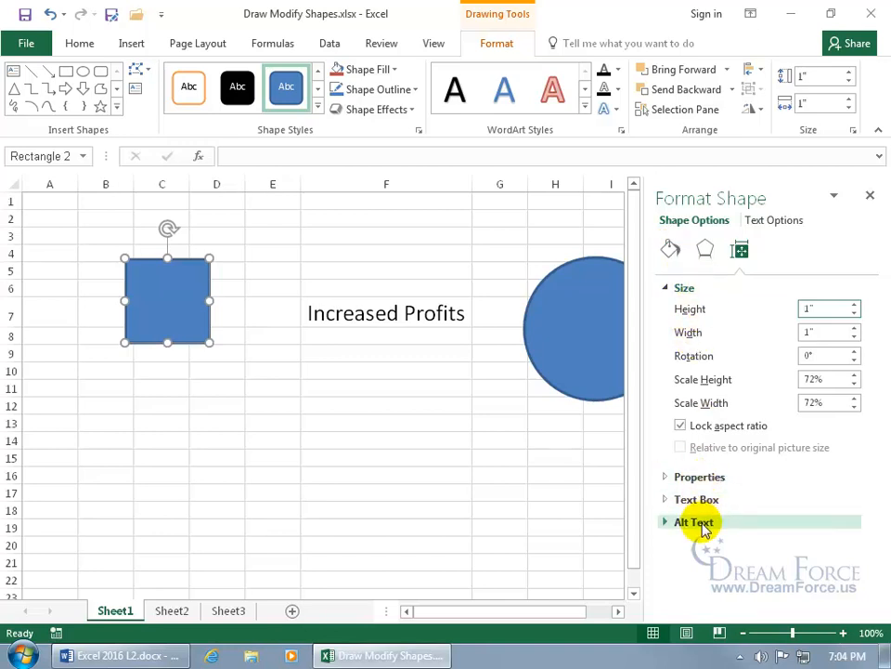
# - Apply the red 18 pt glow preset to the square and close the shape formatting options
pyautogui.click(705, 250)
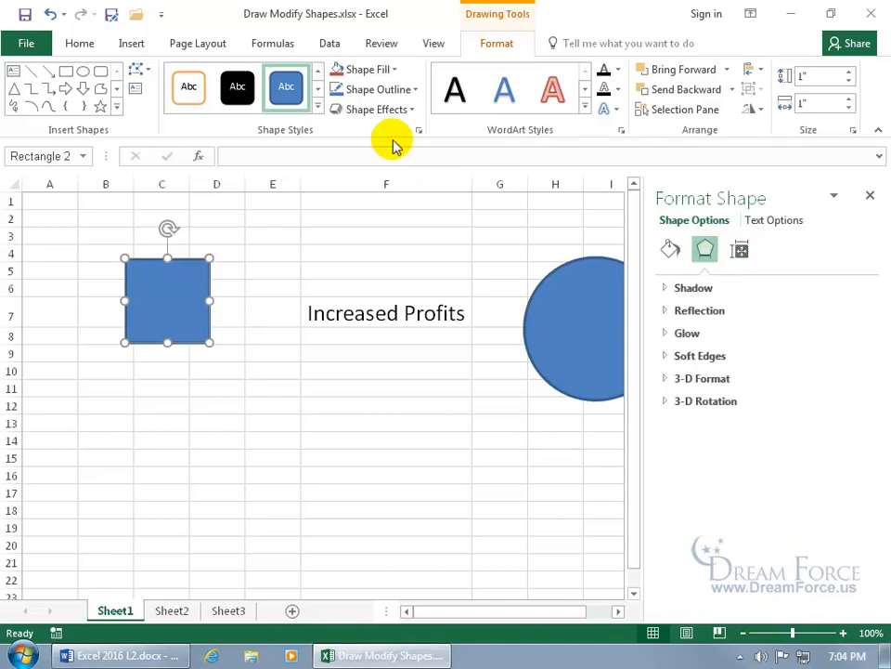
pyautogui.click(407, 112)
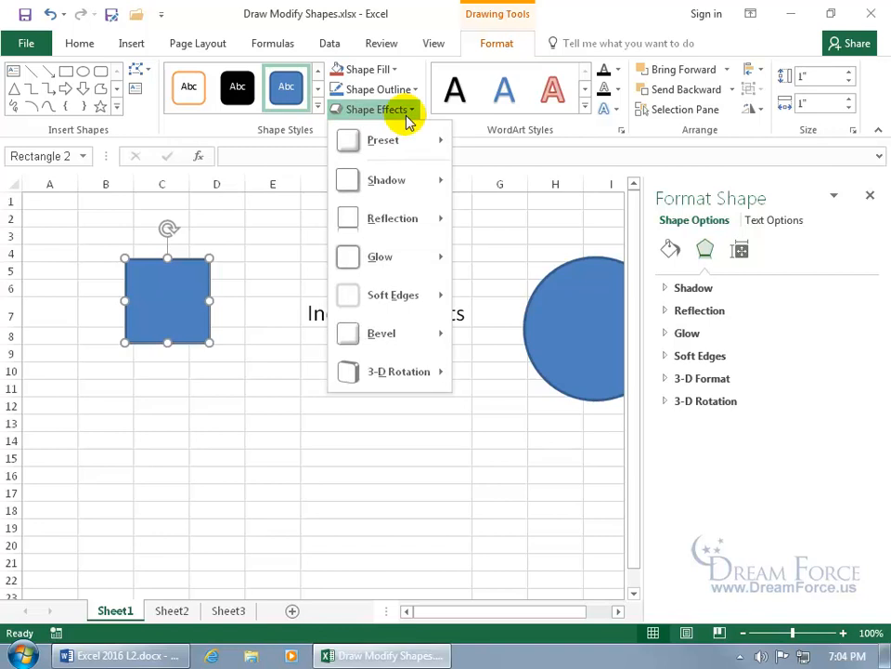
pyautogui.moveTo(402, 340)
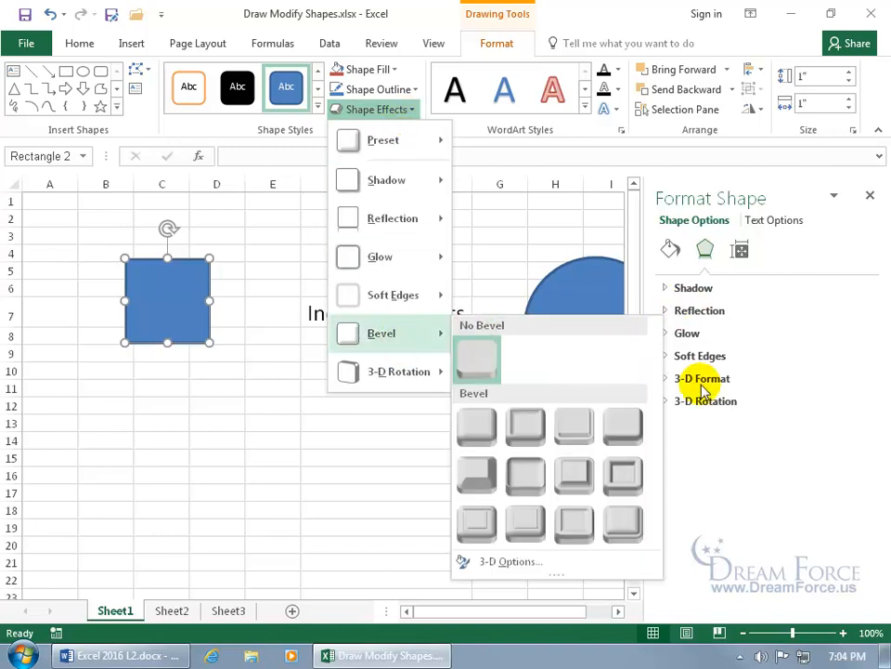
pyautogui.click(676, 345)
pyautogui.click(670, 339)
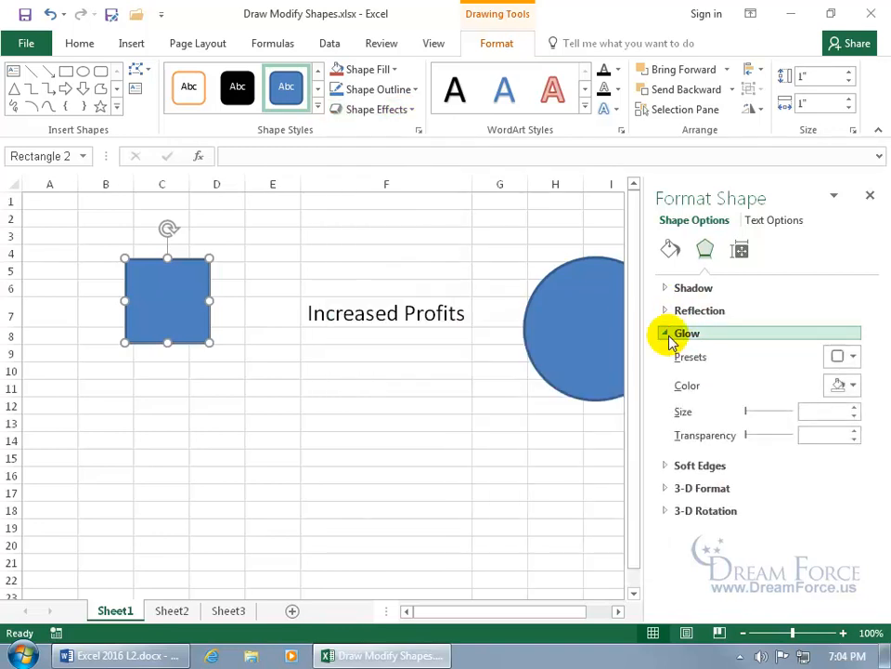
pyautogui.click(841, 358)
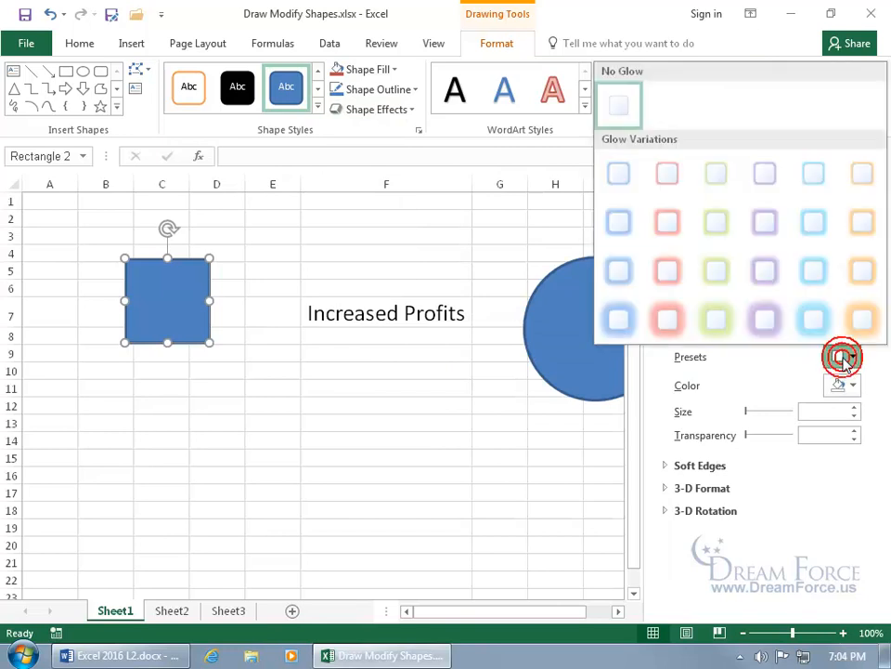
pyautogui.click(671, 319)
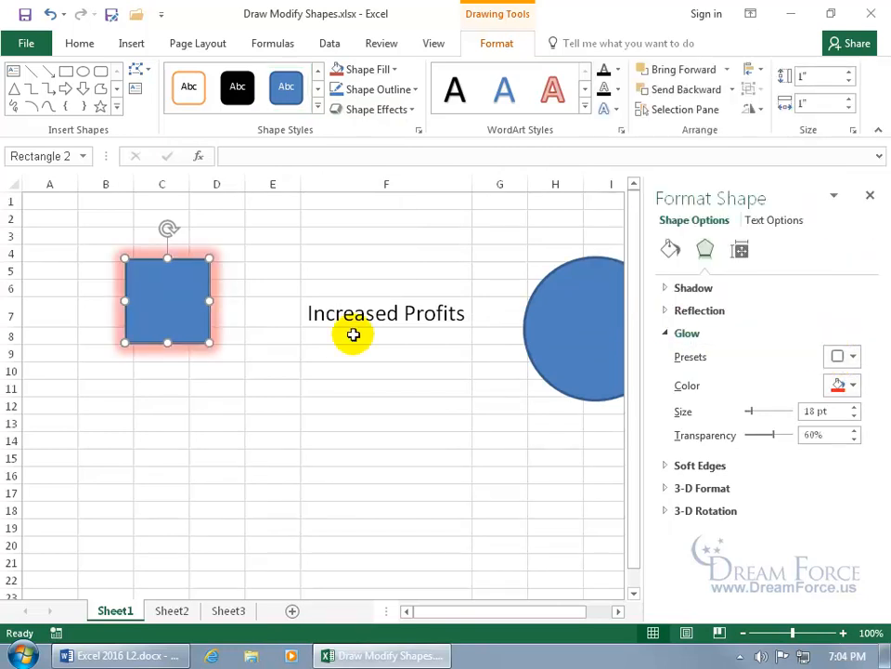
pyautogui.click(741, 250)
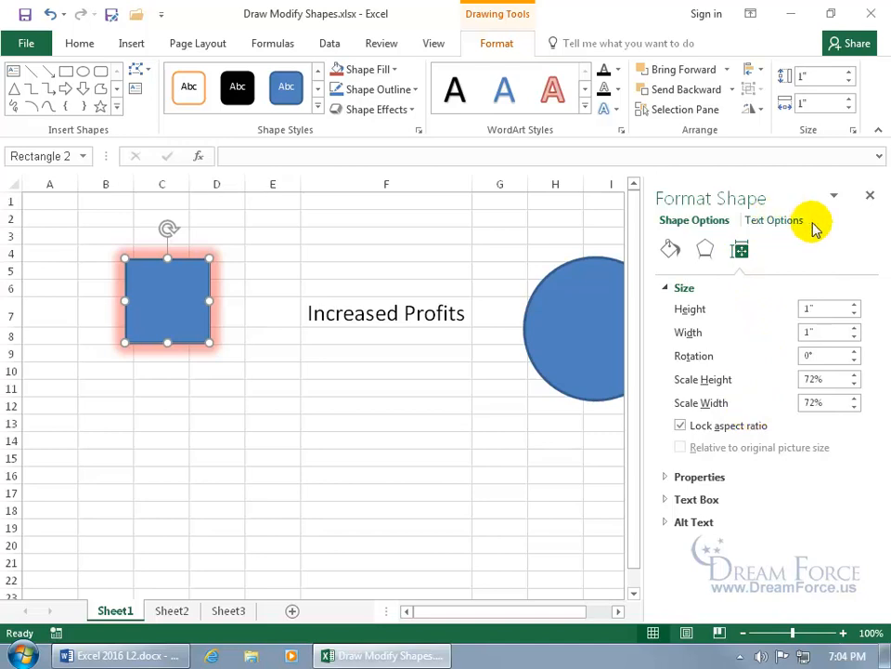
pyautogui.click(871, 195)
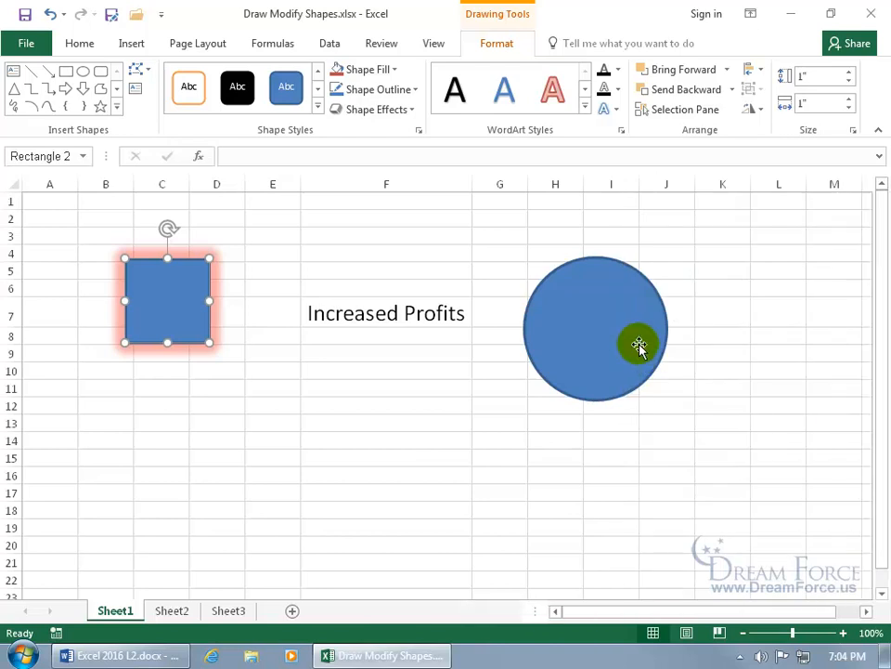
# - Draw a proportional five-point star about 0.75 inches across inside the circle and shift it slightly to the right
pyautogui.click(101, 107)
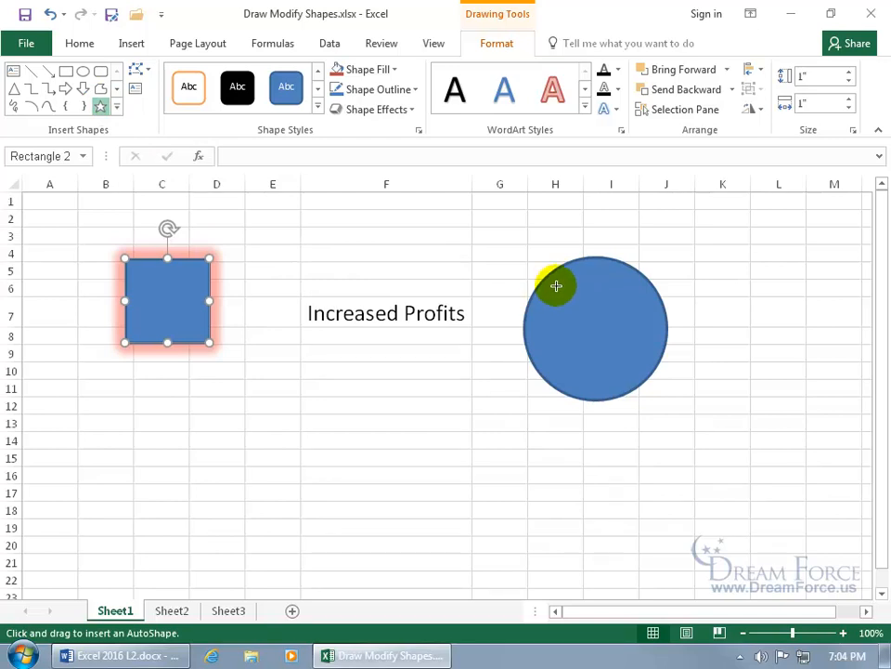
pyautogui.moveTo(556, 286); pyautogui.dragTo(608, 372)
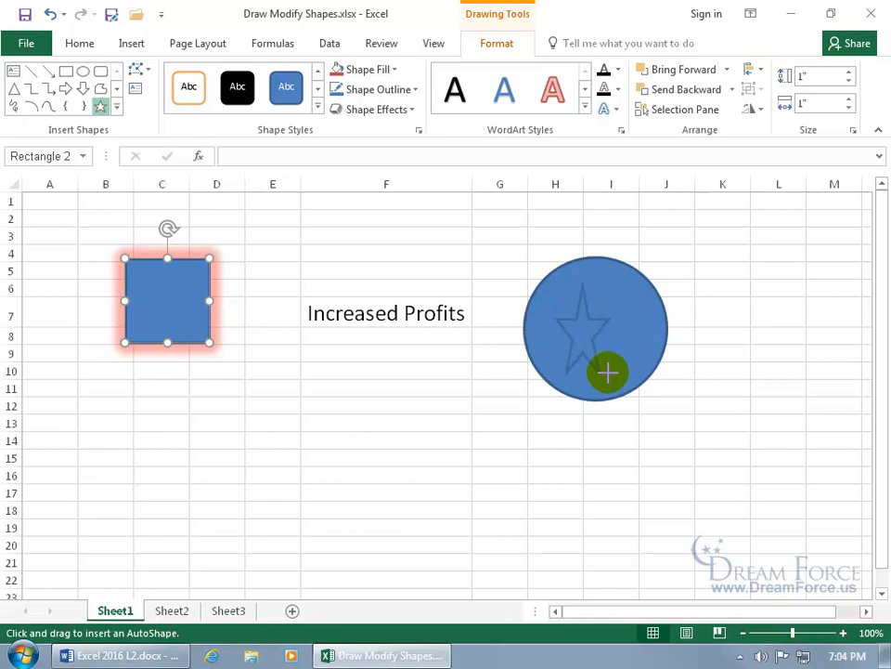
pyautogui.press('shift')
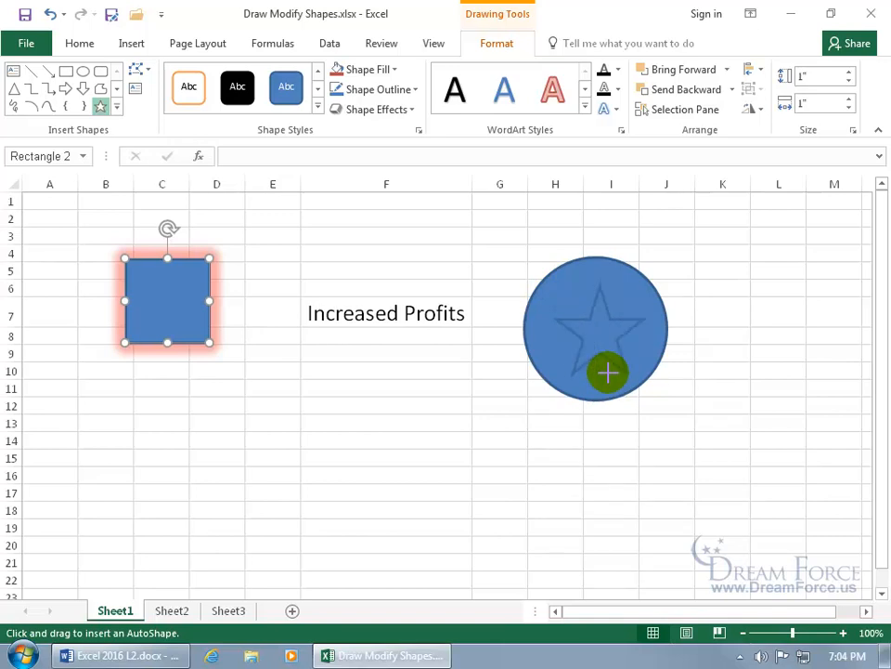
pyautogui.moveTo(608, 372); pyautogui.dragTo(588, 348)
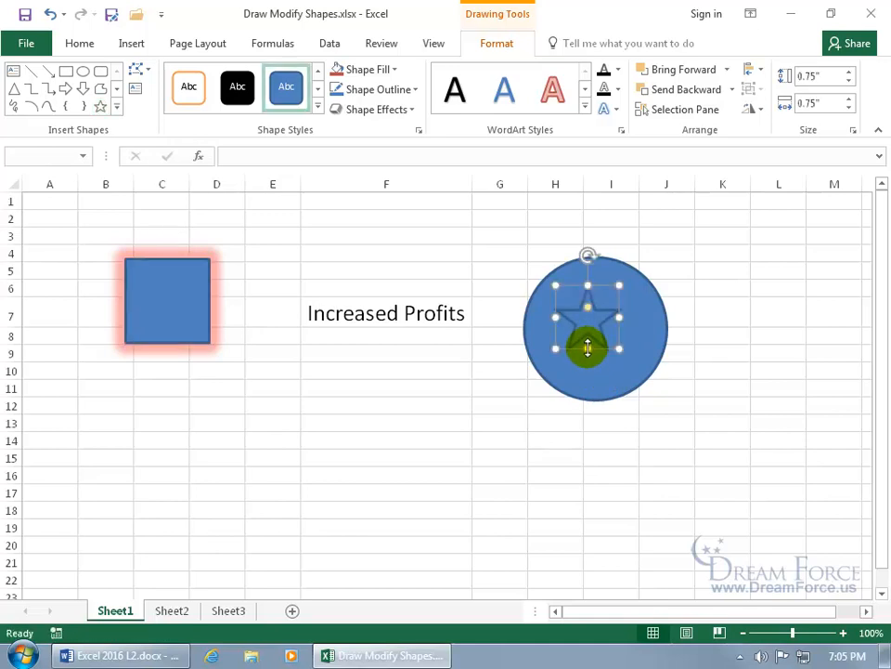
pyautogui.moveTo(593, 327); pyautogui.dragTo(625, 330)
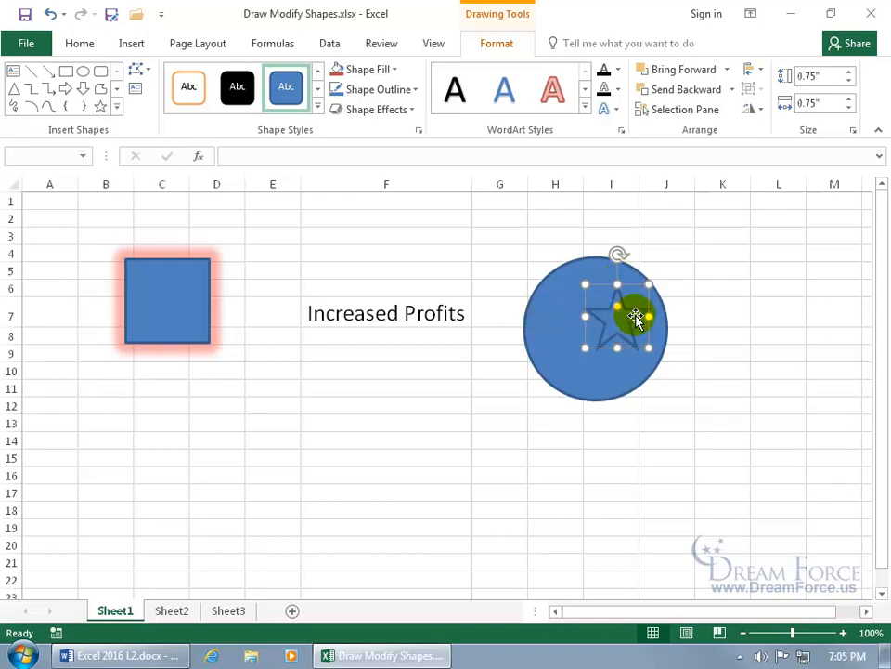
# - Align the star and the circle to each other with Align Center and Align Middle
pyautogui.keyDown('ctrl'); pyautogui.click(550, 317); pyautogui.keyUp('ctrl')
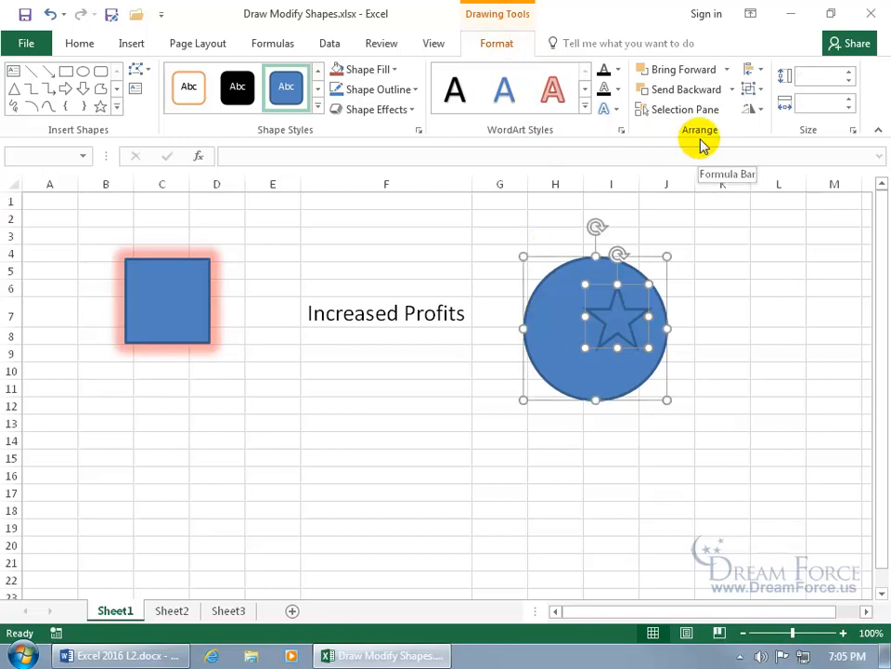
pyautogui.click(761, 74)
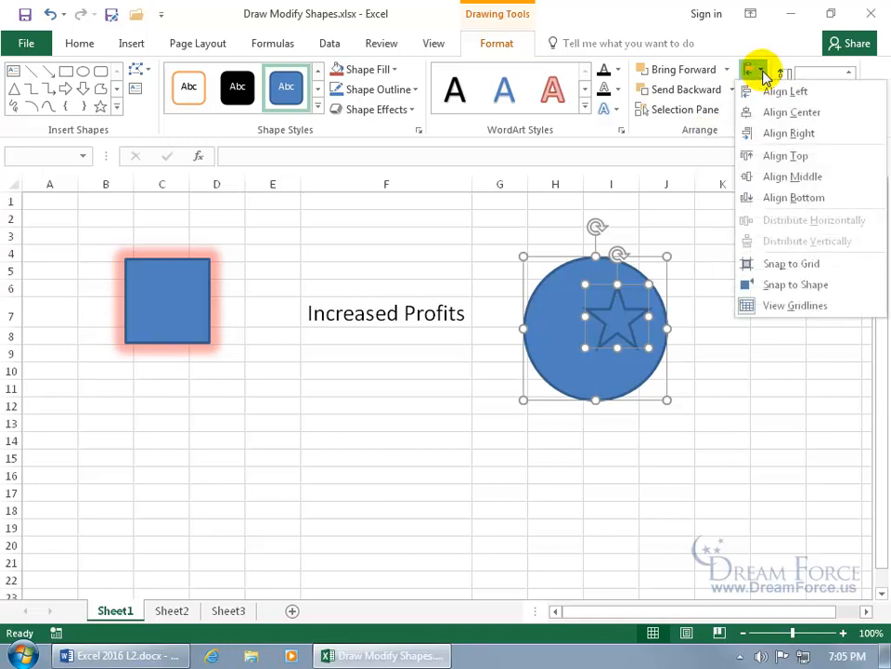
pyautogui.click(775, 113)
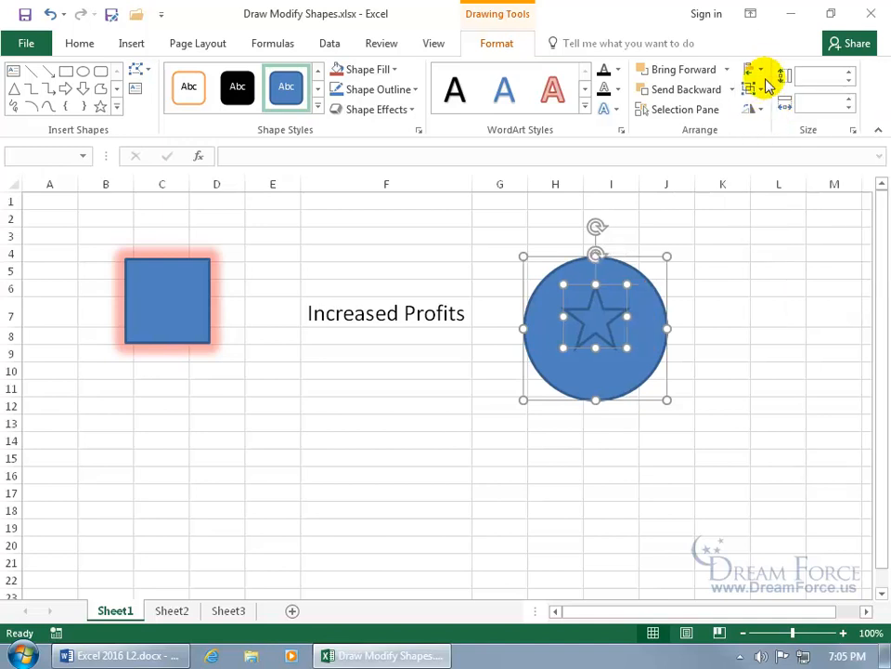
pyautogui.click(758, 75)
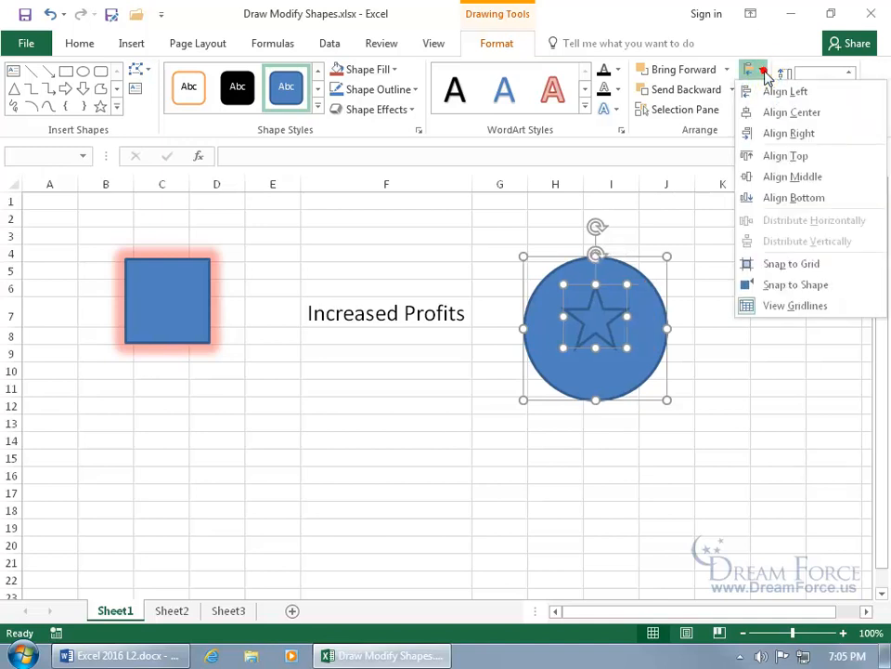
pyautogui.click(775, 177)
pyautogui.click(714, 313)
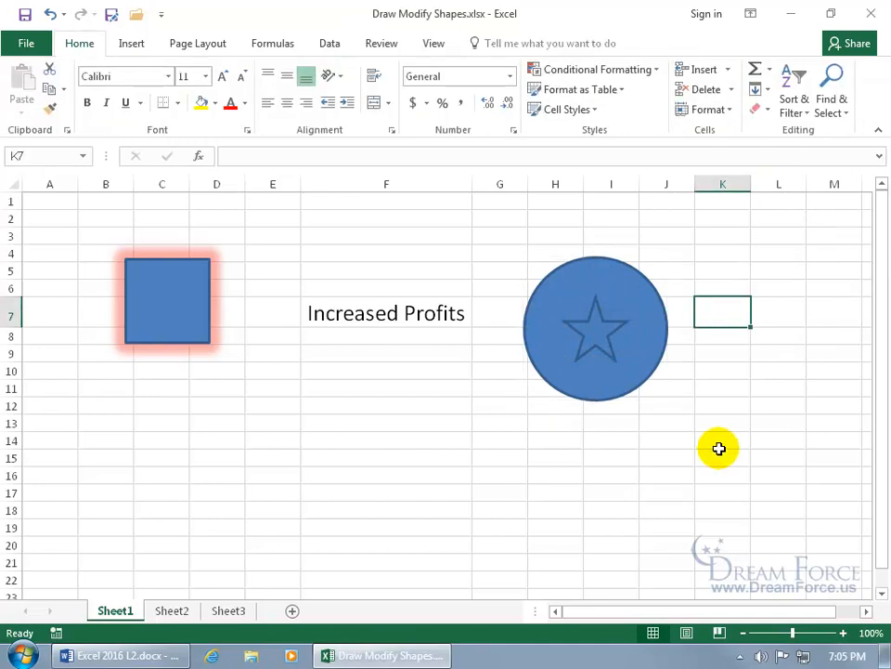
# - Fill the star inside the circle with the standard yellow color
pyautogui.click(602, 330)
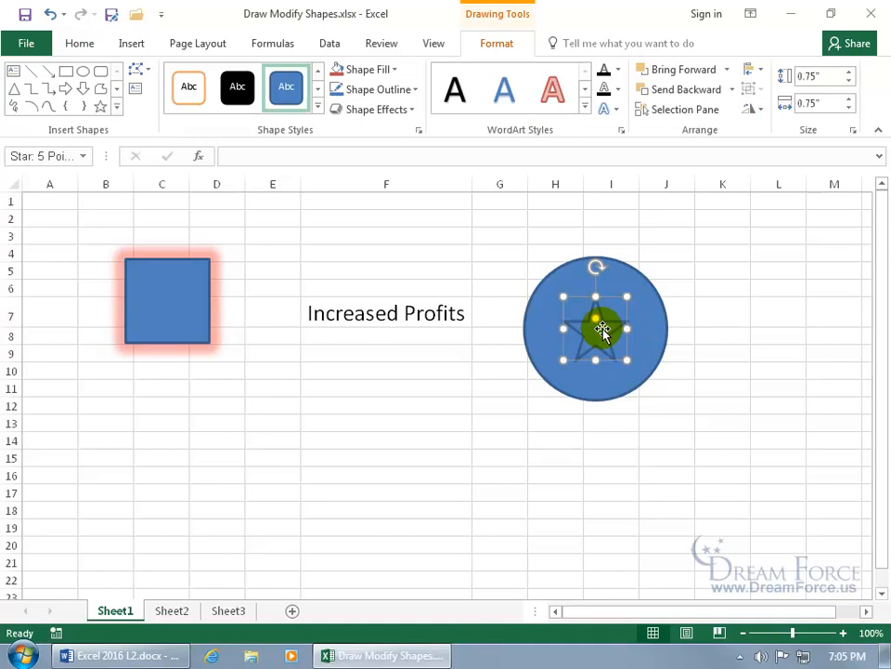
pyautogui.click(386, 70)
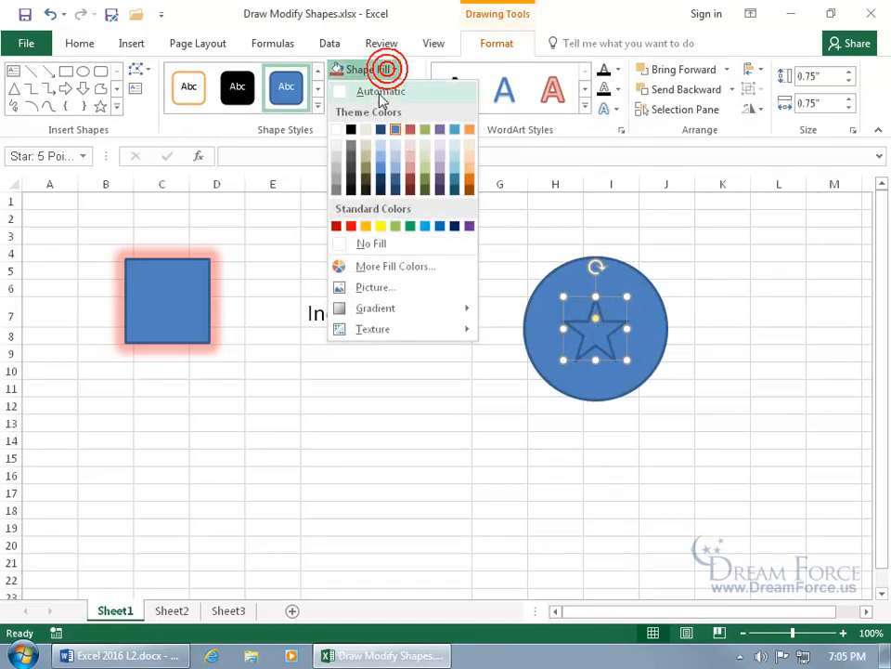
pyautogui.click(380, 226)
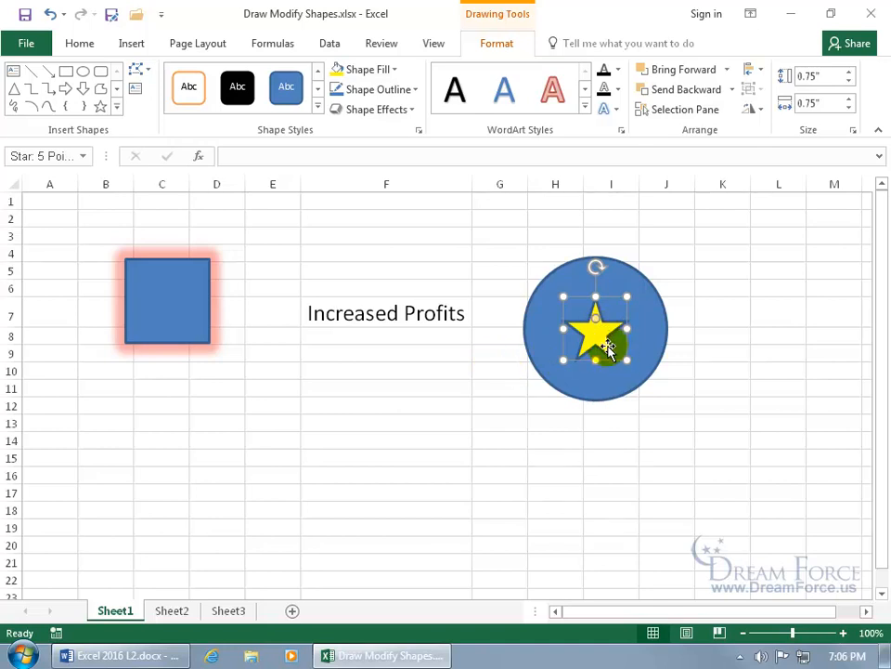
# - Delete the yellow star and undo the deletion
pyautogui.press('Delete')
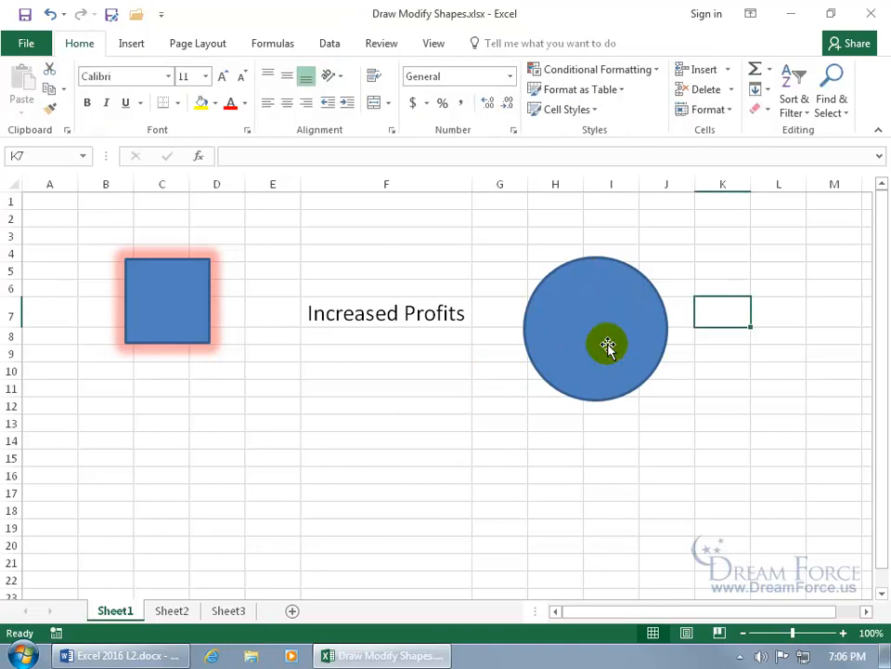
pyautogui.click(48, 14)
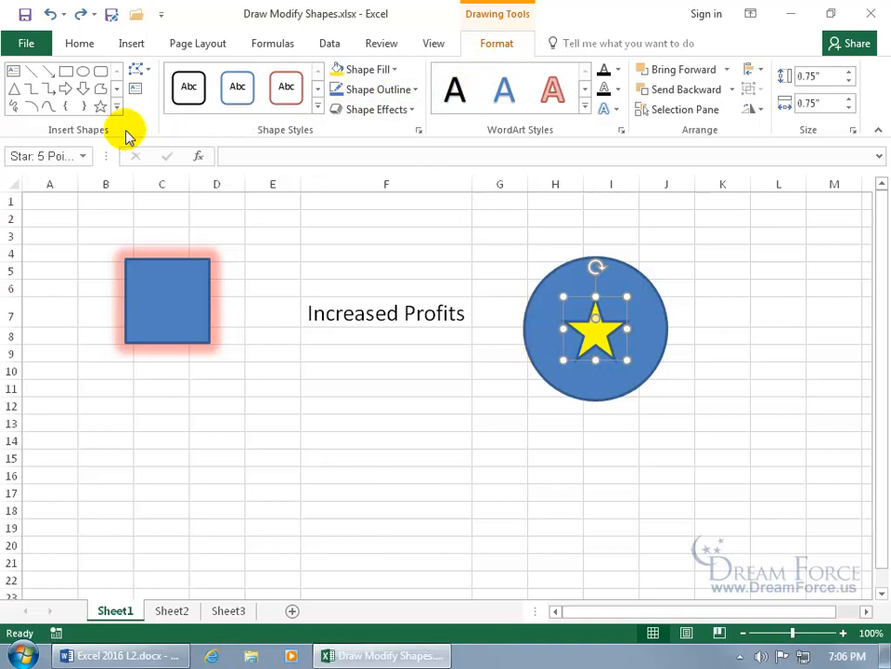
# - Change the yellow star into the Smiley Face basic shape and deselect it
pyautogui.click(149, 72)
pyautogui.moveTo(160, 94)
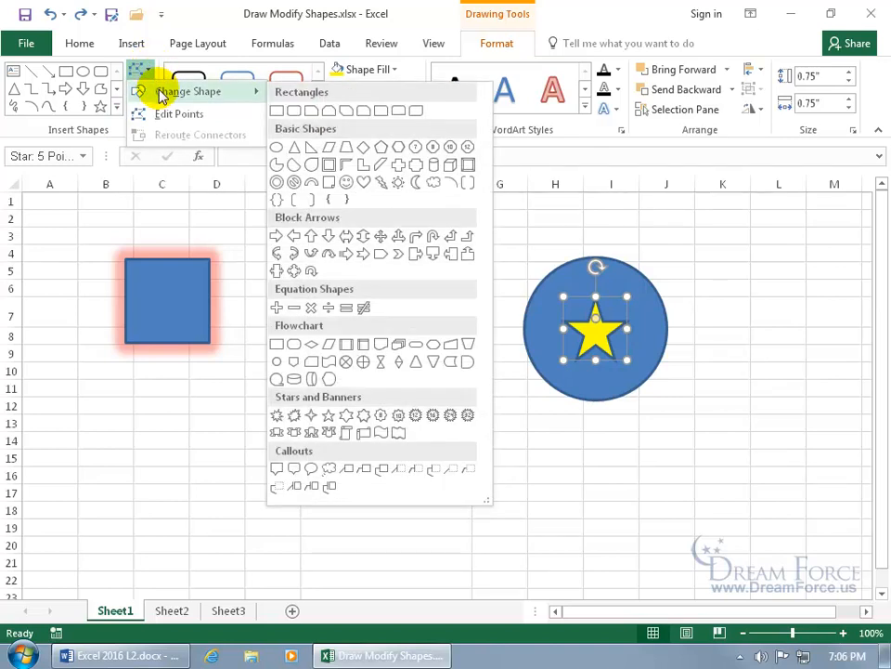
pyautogui.click(346, 181)
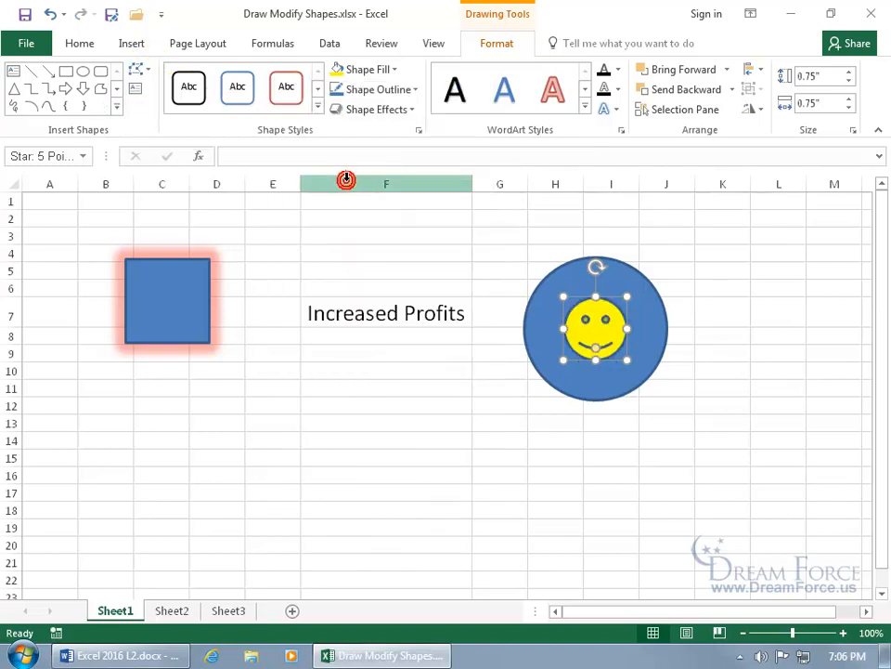
pyautogui.click(508, 353)
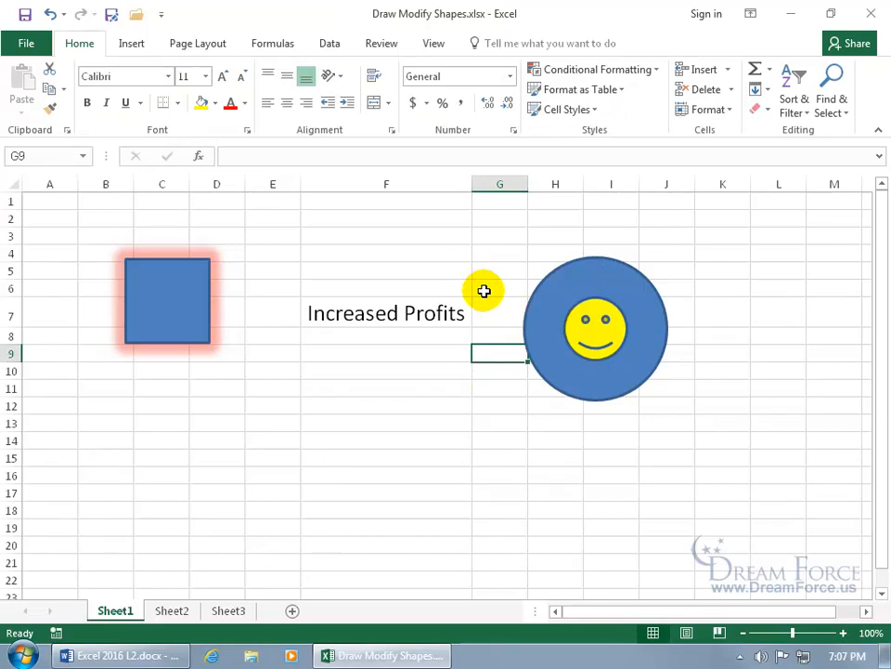
# - Delete the smiley face and reshape the circle into an oval about 2.74" wide and 1.04" high over the "Increased Profits" text
pyautogui.click(589, 320)
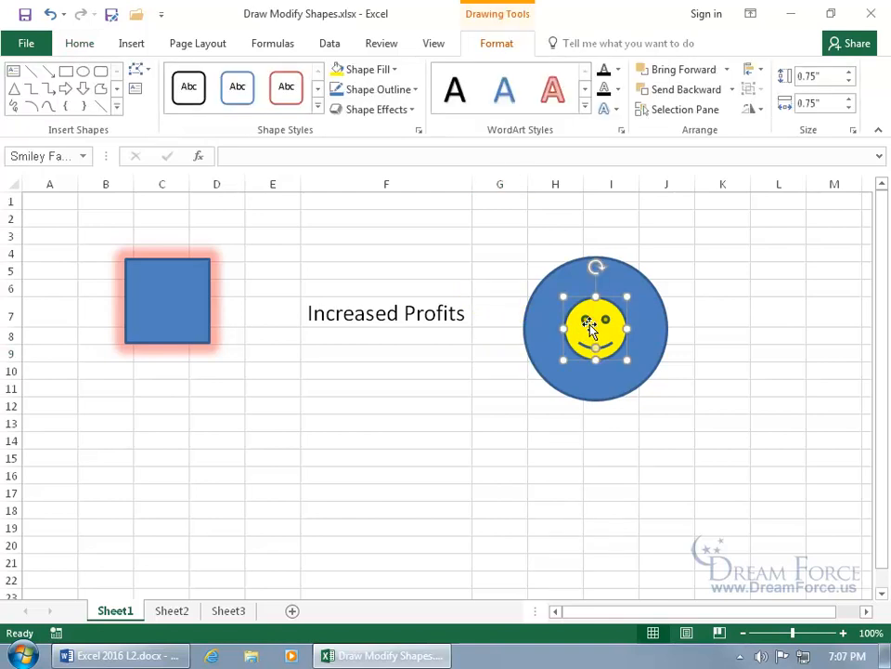
pyautogui.press('Delete')
pyautogui.moveTo(589, 324); pyautogui.dragTo(534, 321)
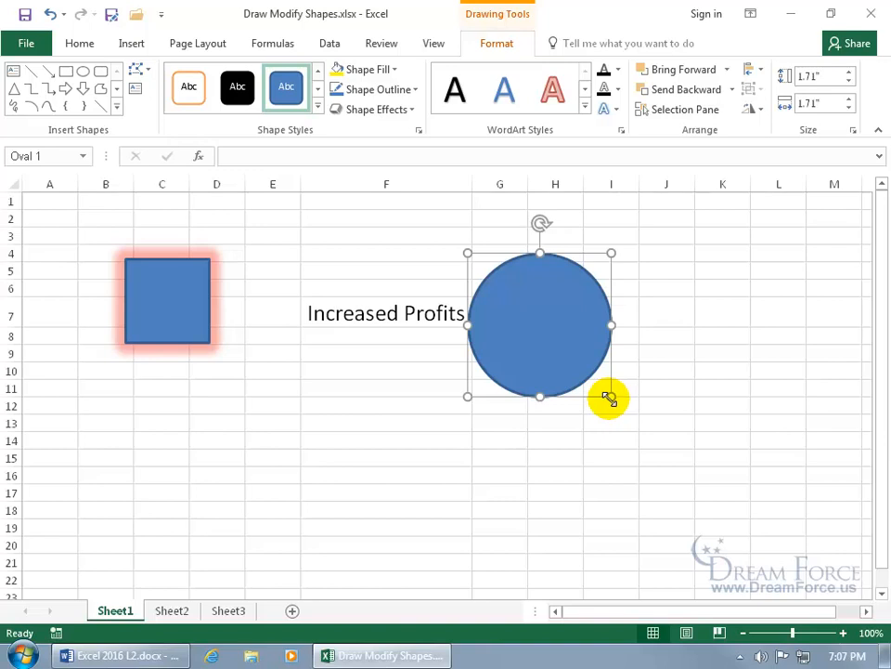
pyautogui.moveTo(608, 398); pyautogui.dragTo(691, 340)
pyautogui.moveTo(611, 291); pyautogui.dragTo(428, 308)
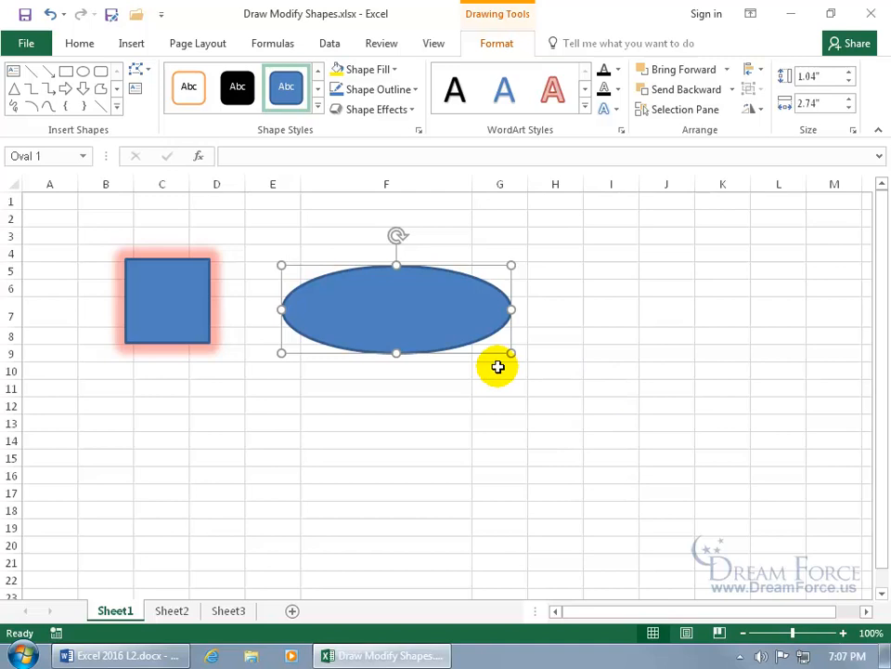
# - Set the oval's solid fill transparency to about 64% and center the oval around the "Increased Profits" text
pyautogui.rightClick(406, 316)
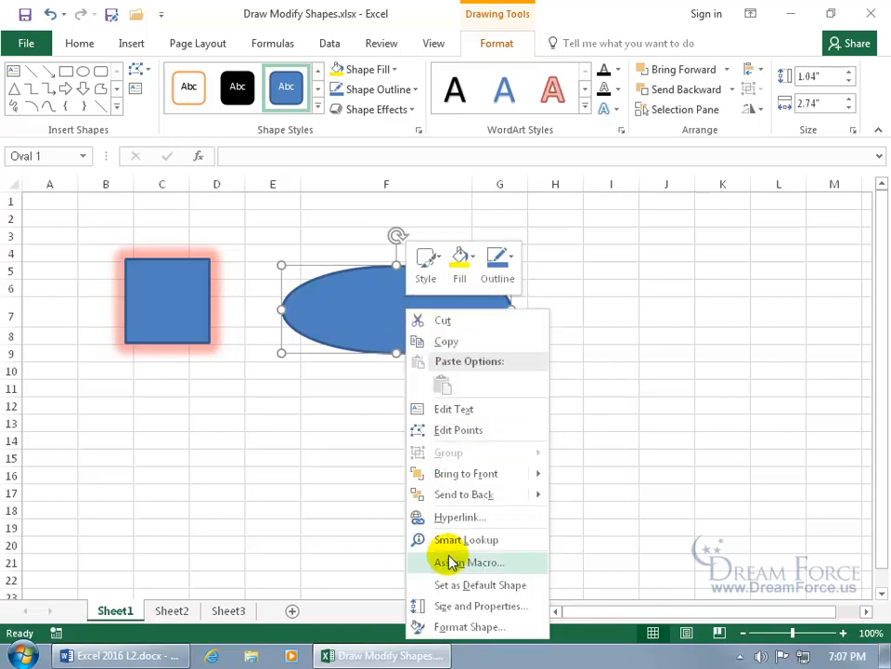
pyautogui.click(455, 626)
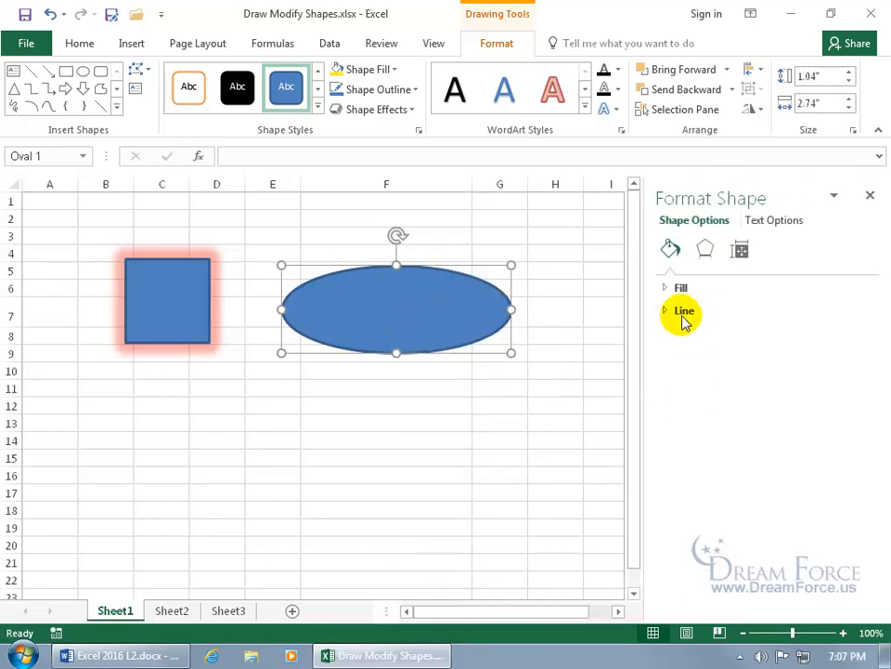
pyautogui.click(666, 288)
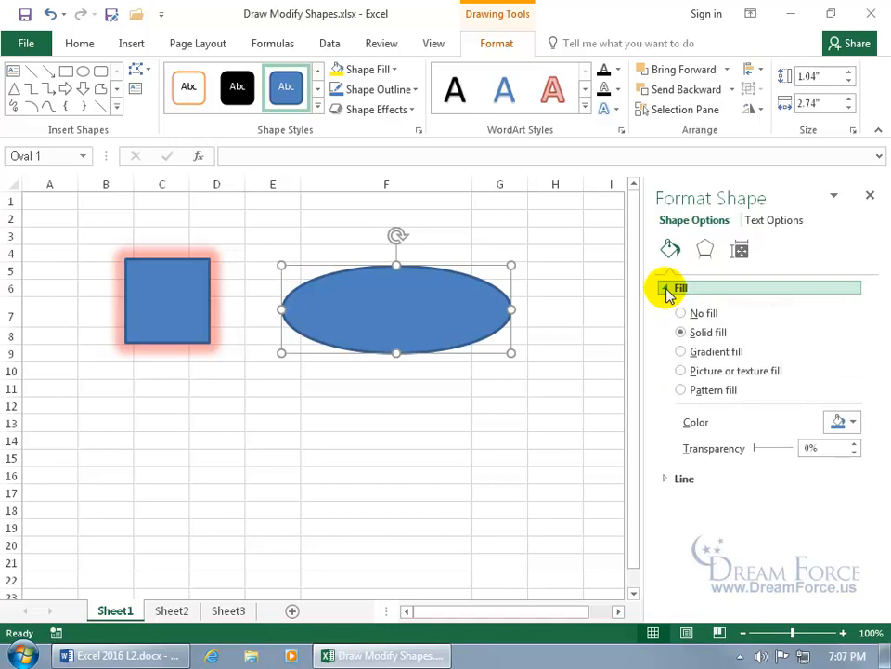
pyautogui.moveTo(756, 450); pyautogui.dragTo(783, 454)
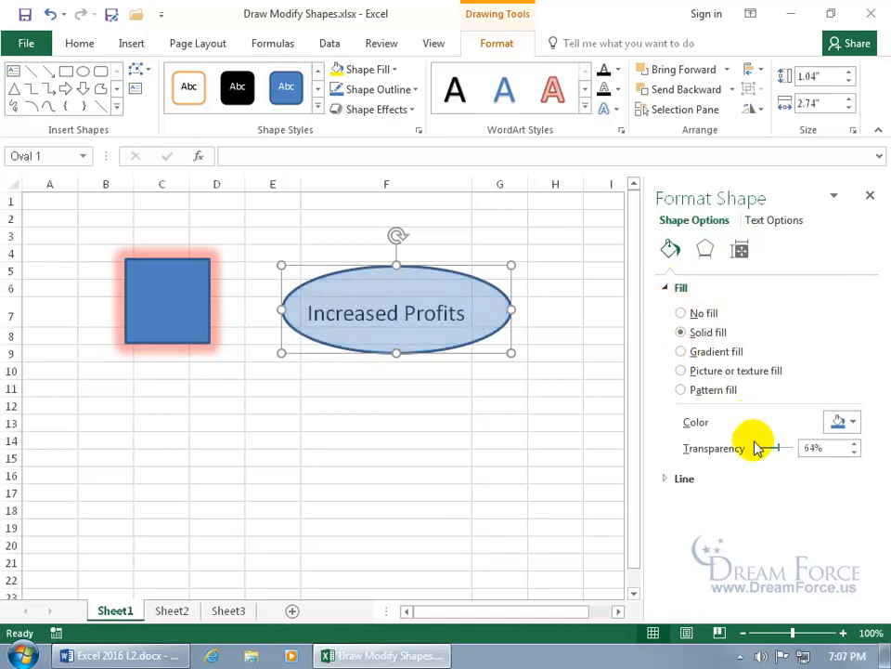
pyautogui.moveTo(423, 298); pyautogui.dragTo(412, 298)
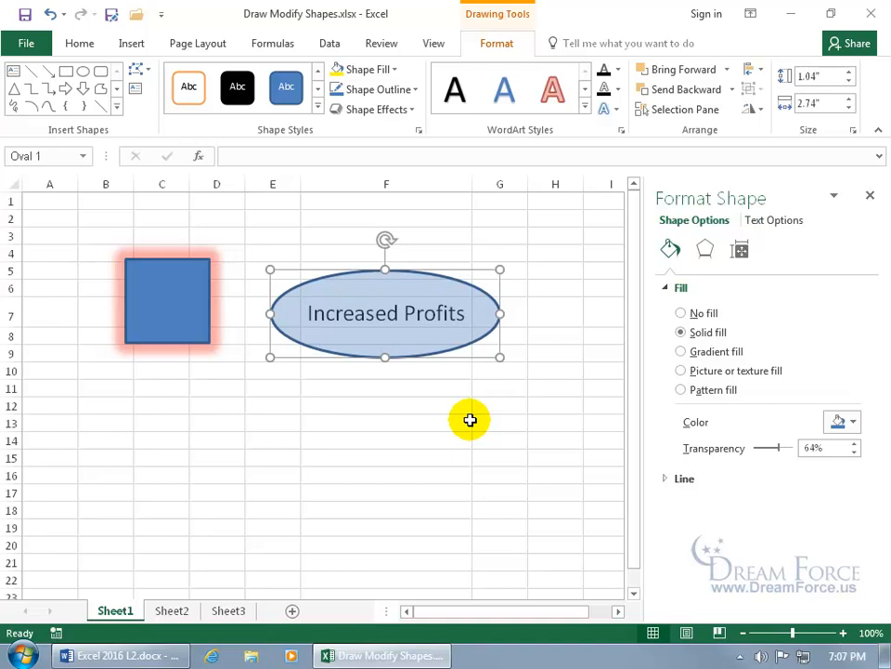
# - Insert the text "Add Text" into the glowing blue square
pyautogui.click(180, 313)
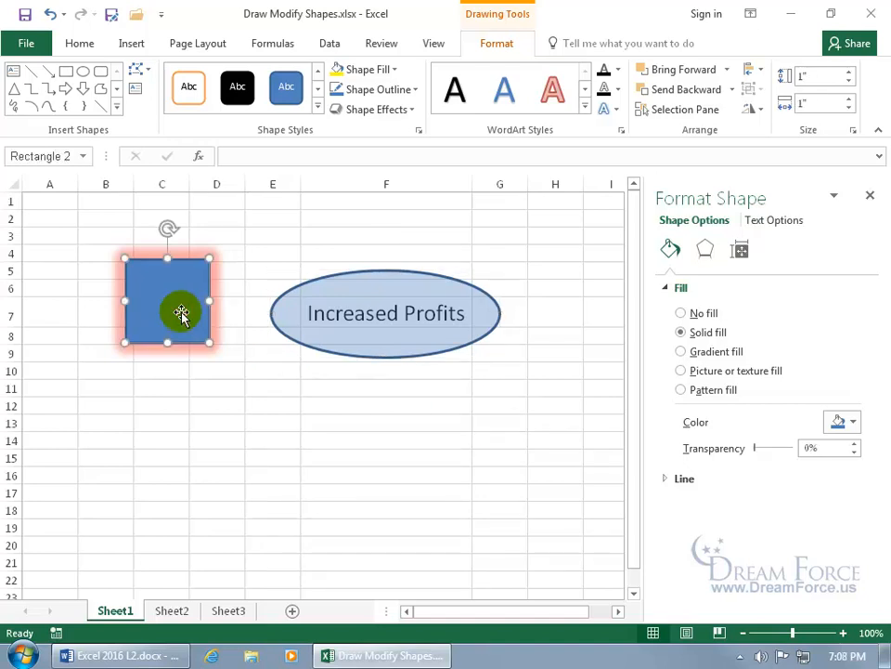
pyautogui.click(158, 299)
pyautogui.rightClick(316, 303)
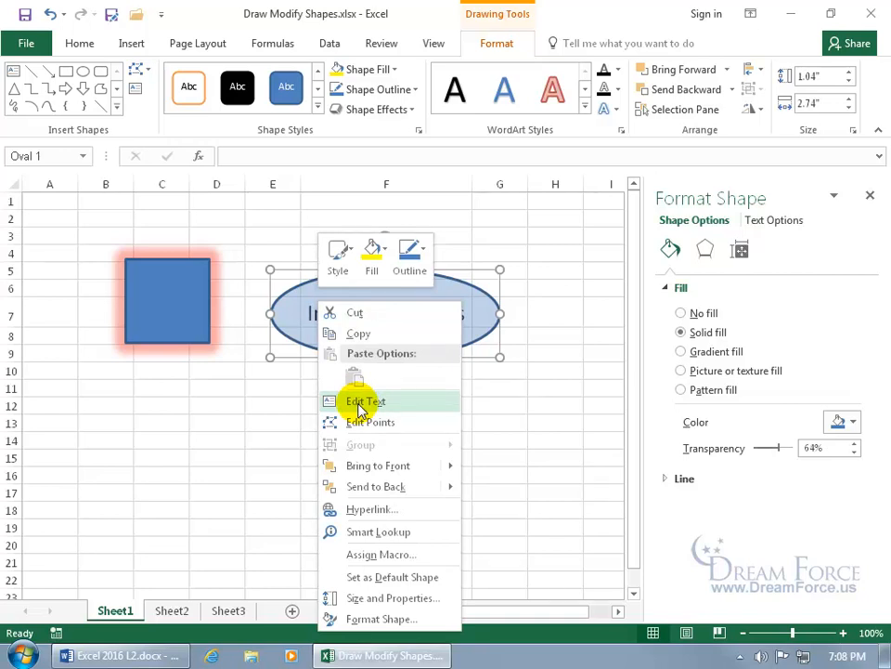
pyautogui.rightClick(175, 295)
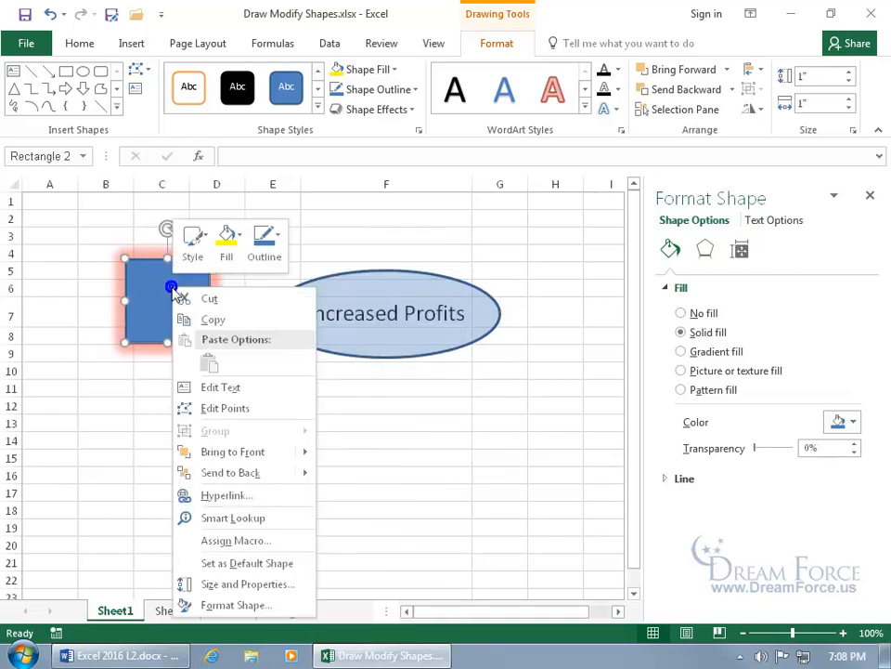
pyautogui.click(207, 385)
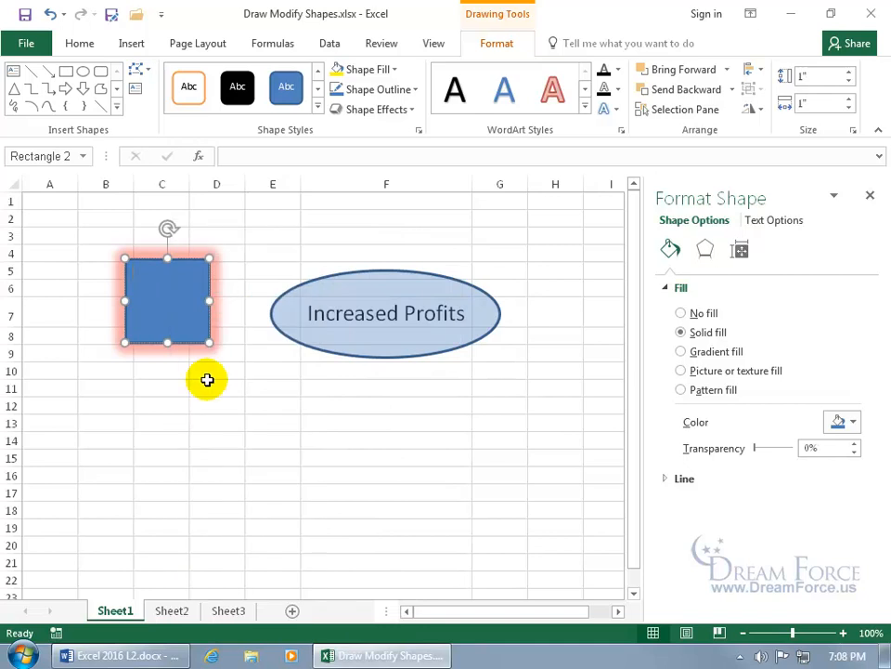
pyautogui.write('Add Text')
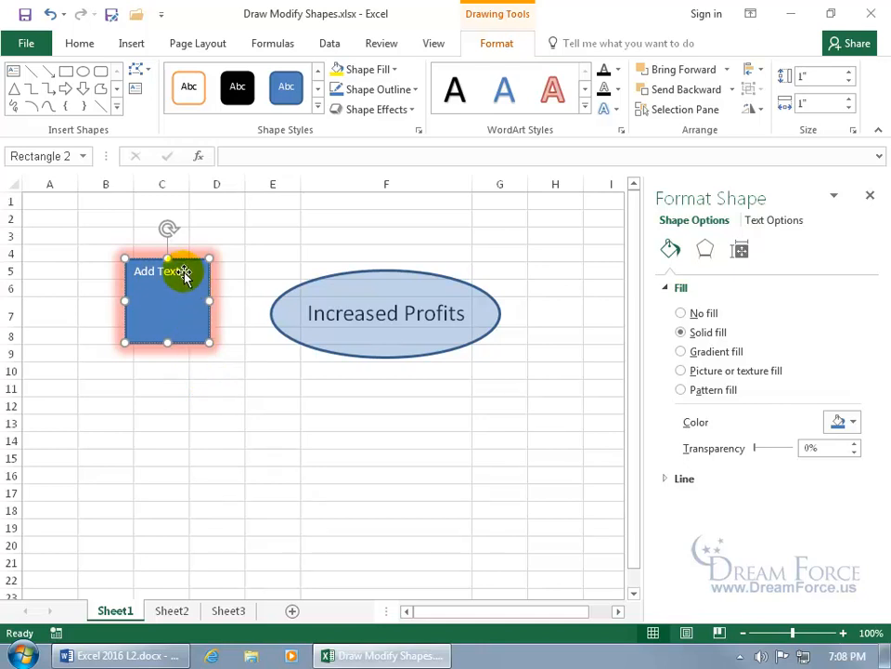
# - Make the "Add Text" label in the square bold and set its font size to 12
pyautogui.moveTo(179, 271); pyautogui.dragTo(125, 268)
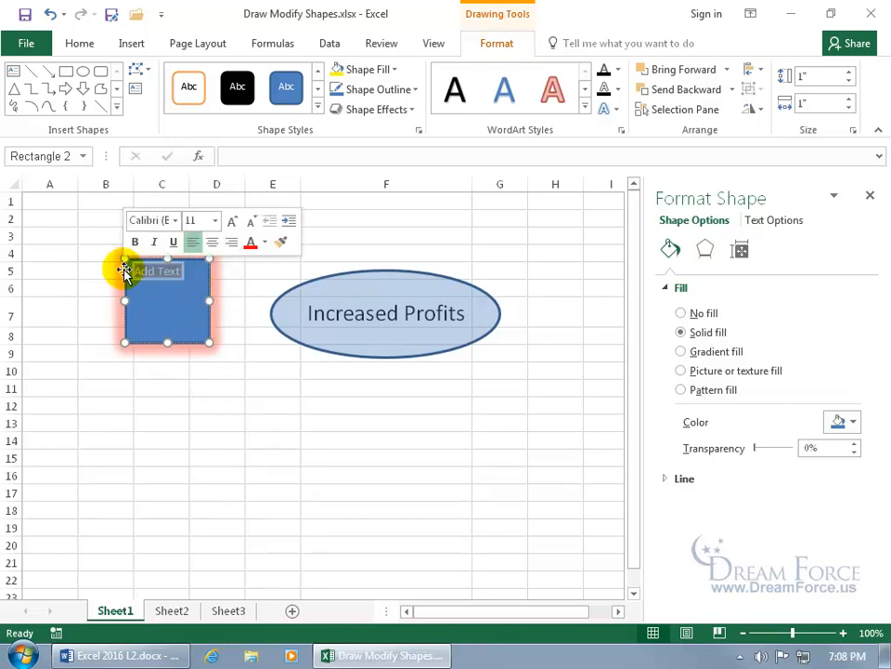
pyautogui.click(135, 243)
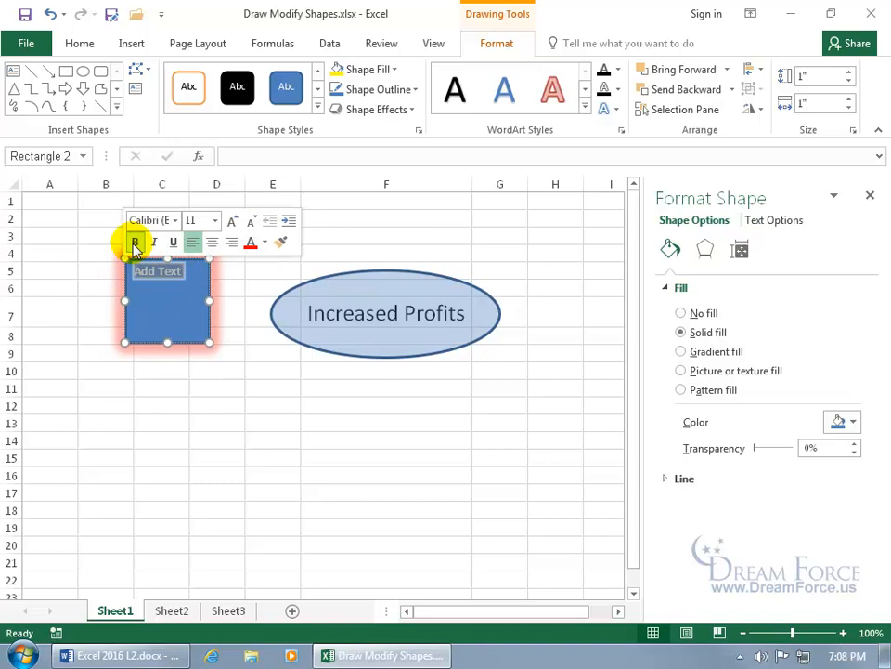
pyautogui.click(215, 221)
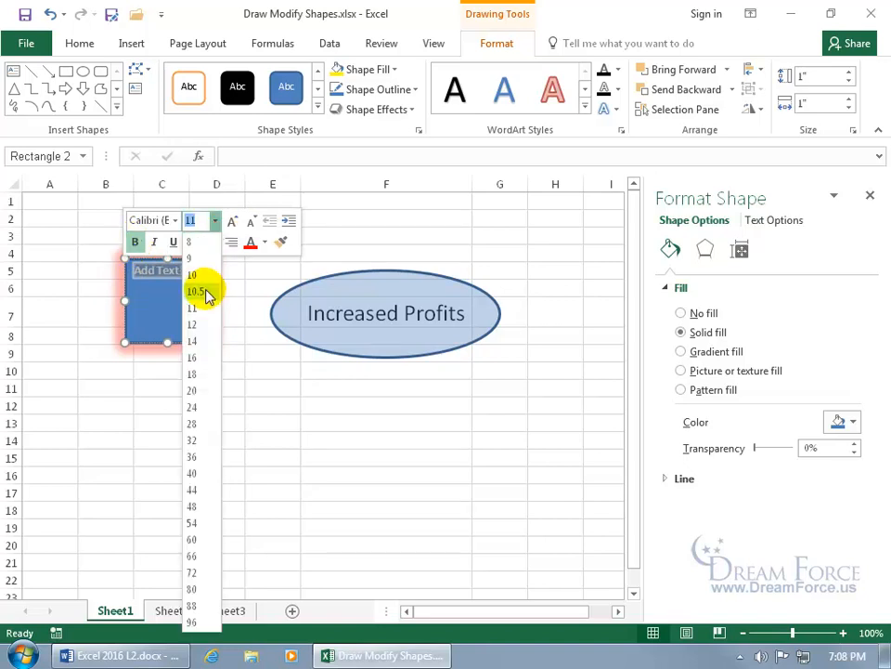
pyautogui.click(205, 323)
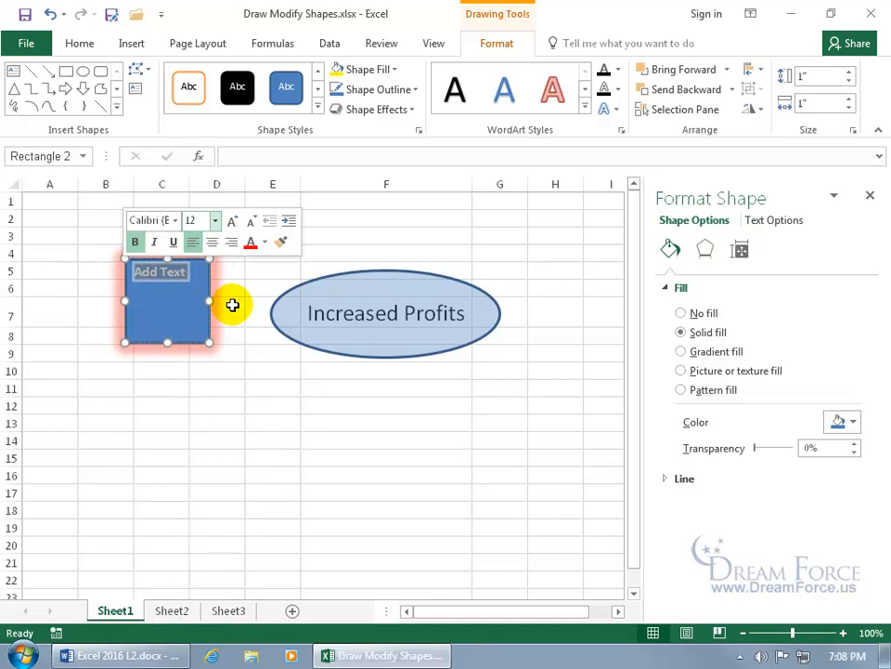
# - Center the square's text horizontally and align it to the middle vertically
pyautogui.click(80, 42)
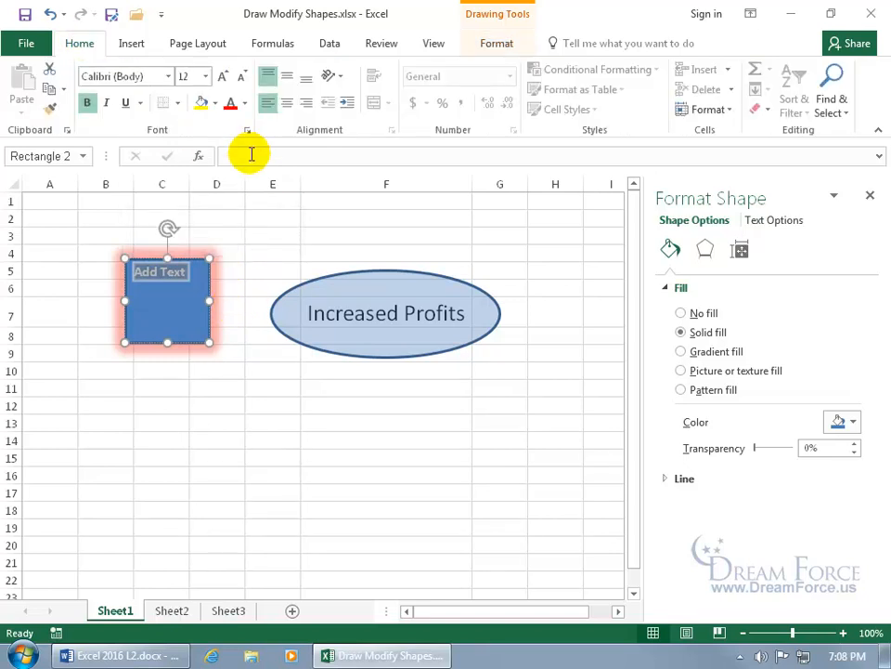
pyautogui.click(290, 107)
pyautogui.click(287, 77)
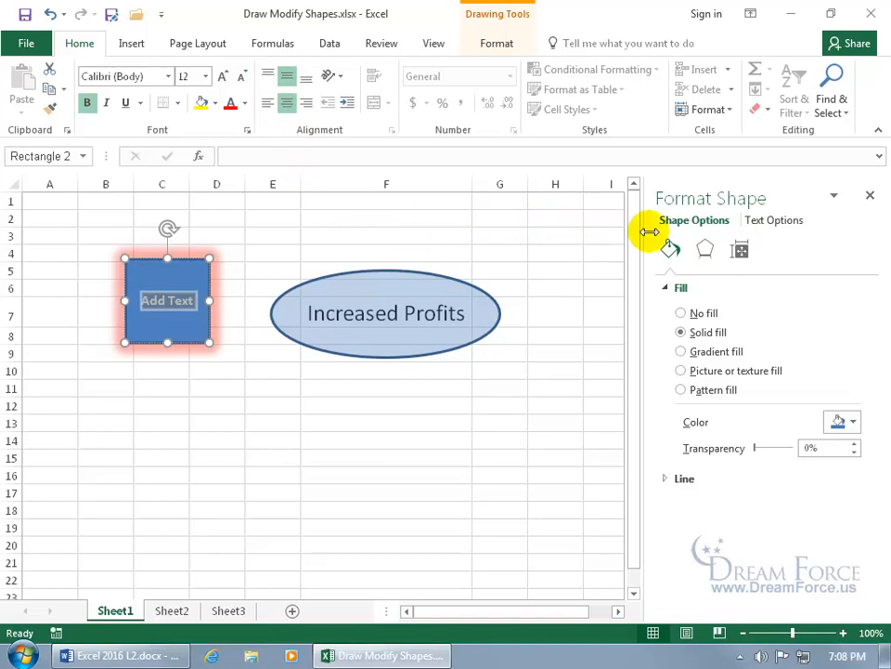
# - Set the square's text fill to standard red and replace it with a light theme color
pyautogui.click(772, 225)
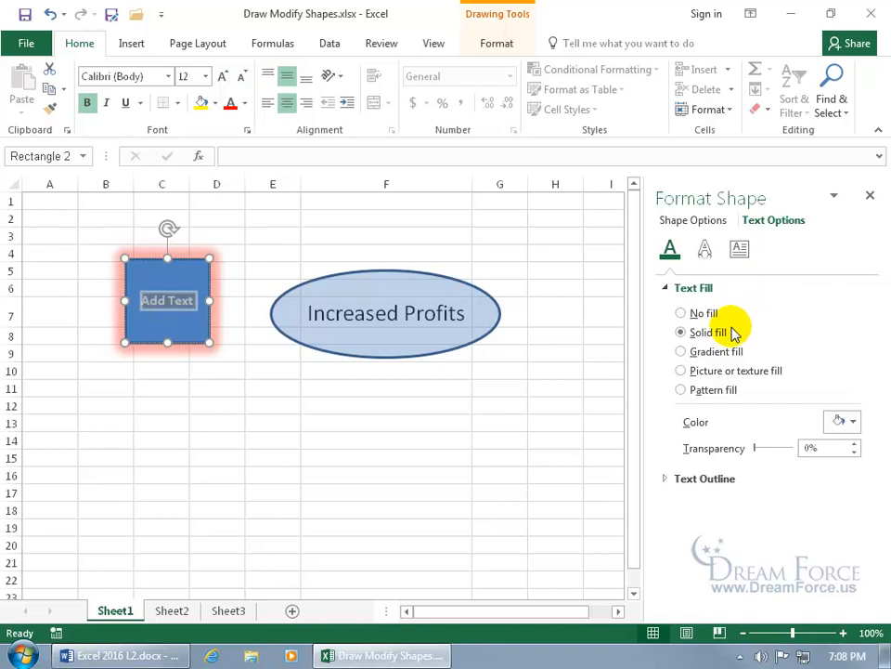
pyautogui.click(846, 424)
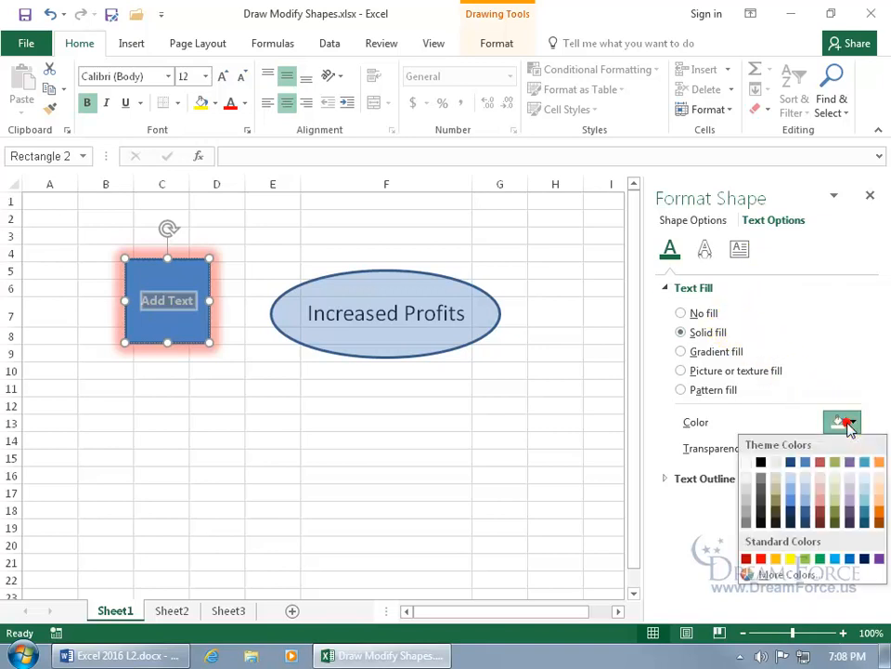
pyautogui.click(760, 559)
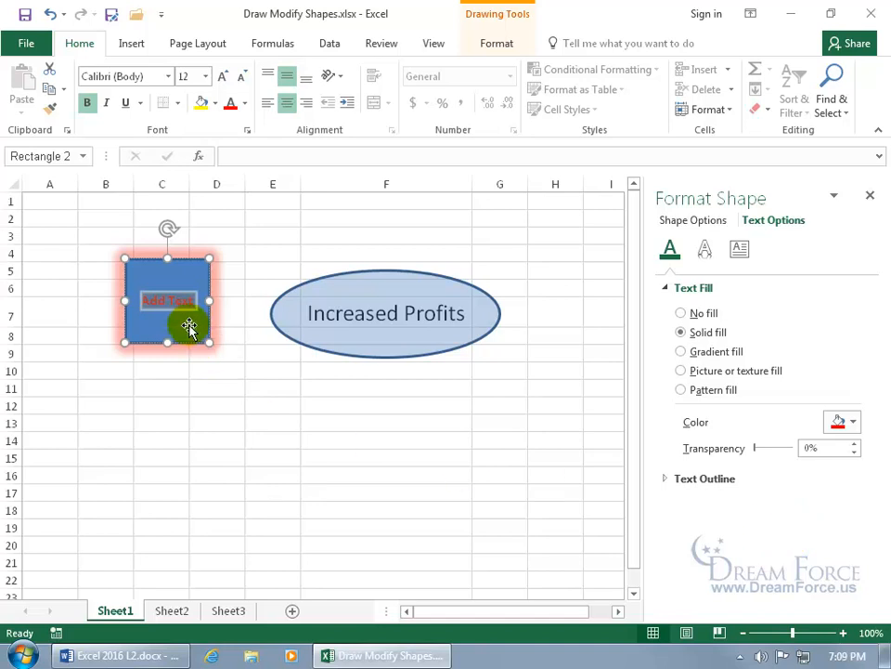
pyautogui.click(853, 423)
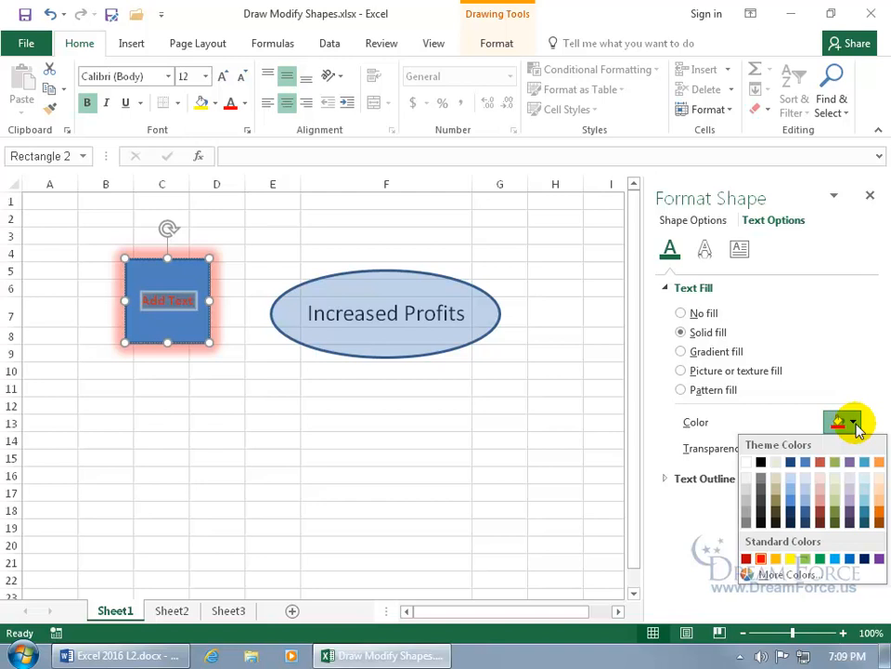
pyautogui.click(827, 481)
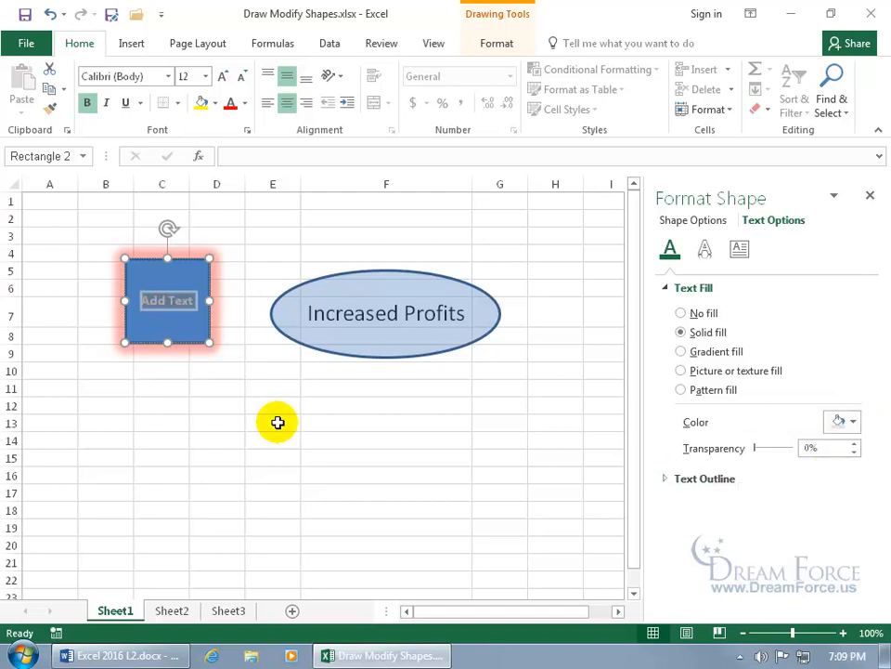
# - Try rotating all of the square's text by 90° and setting its left margin to 0.2", undoing each change
pyautogui.click(706, 252)
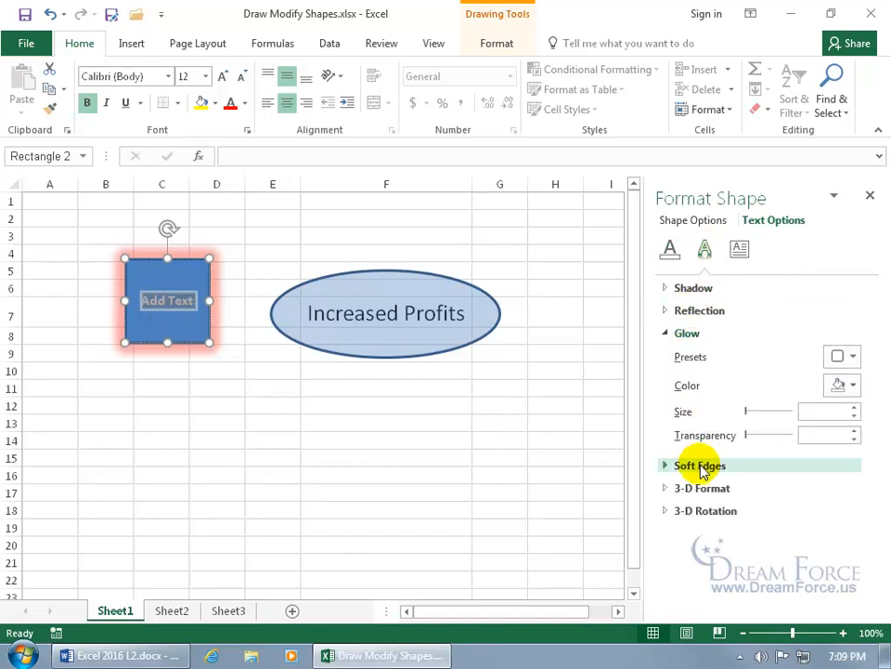
pyautogui.click(738, 251)
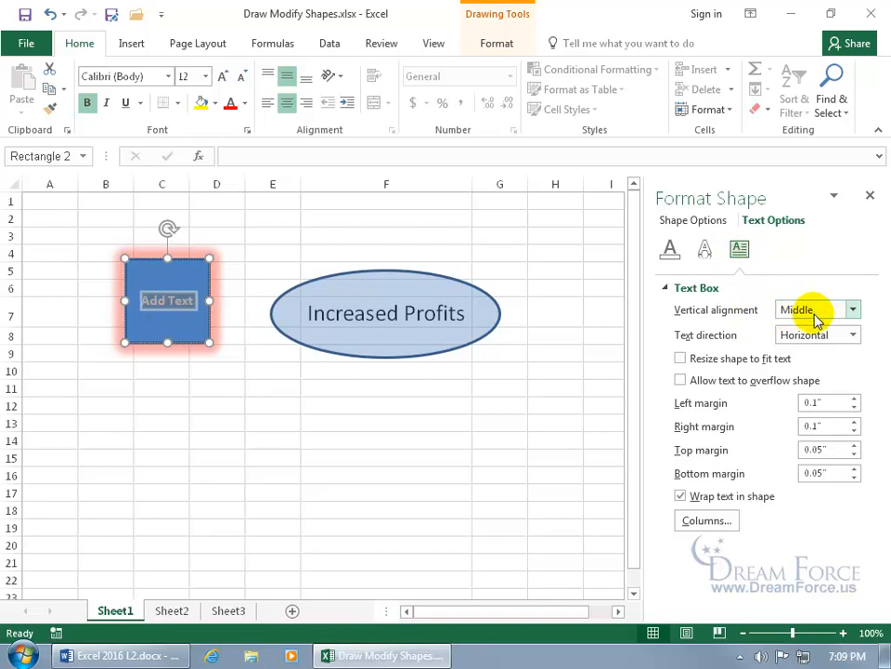
pyautogui.click(852, 334)
pyautogui.click(819, 424)
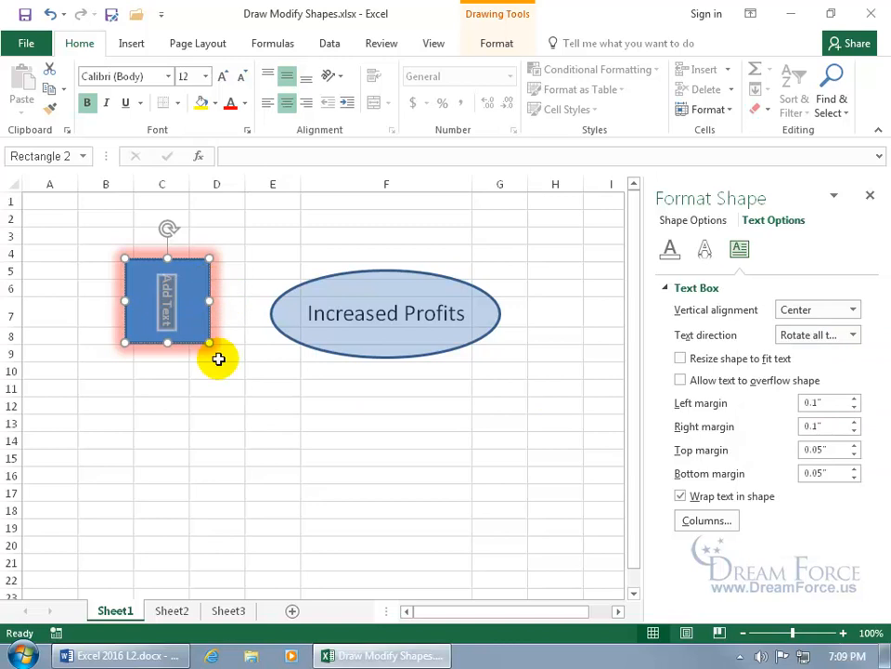
pyautogui.click(49, 14)
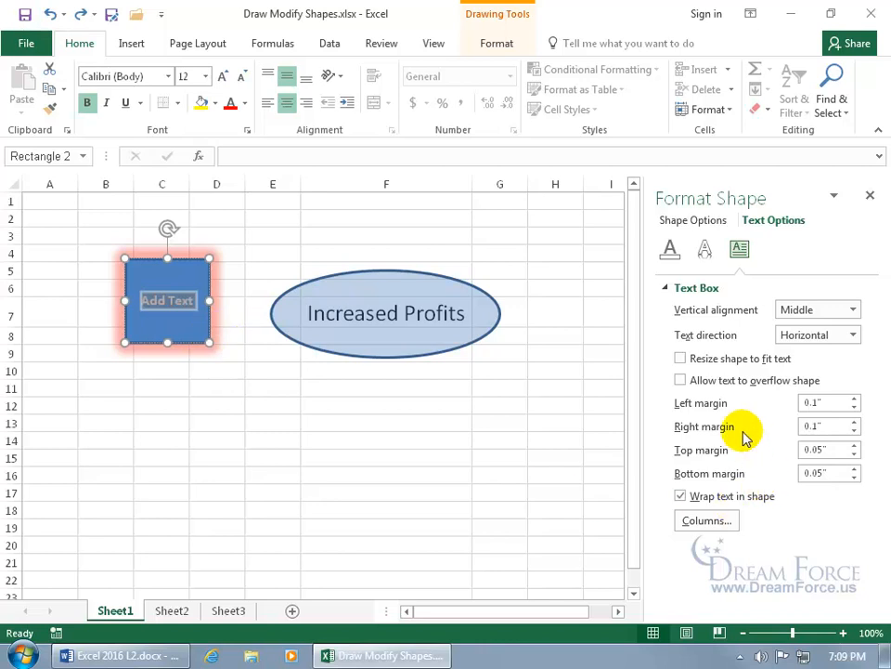
pyautogui.click(853, 398)
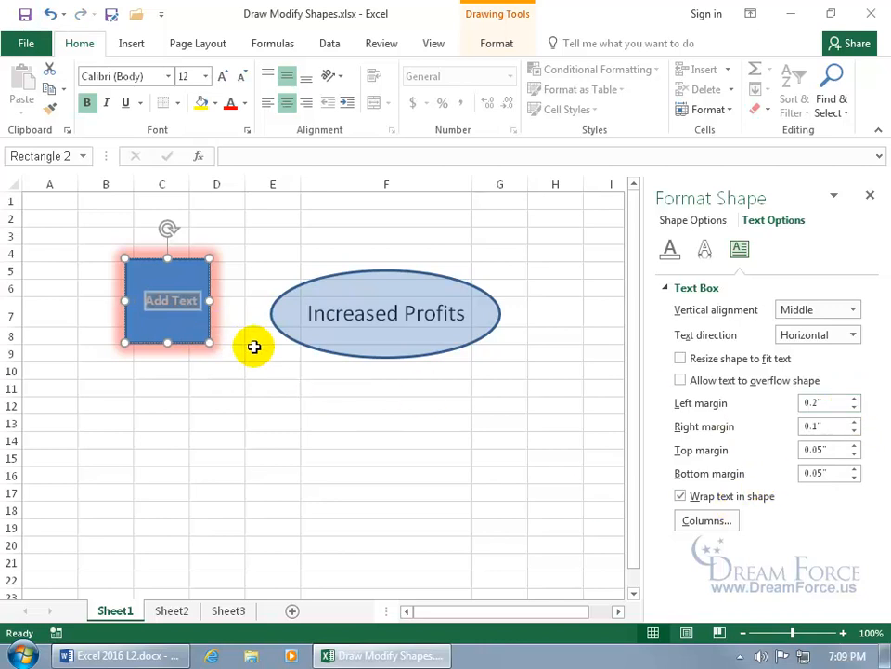
pyautogui.click(49, 14)
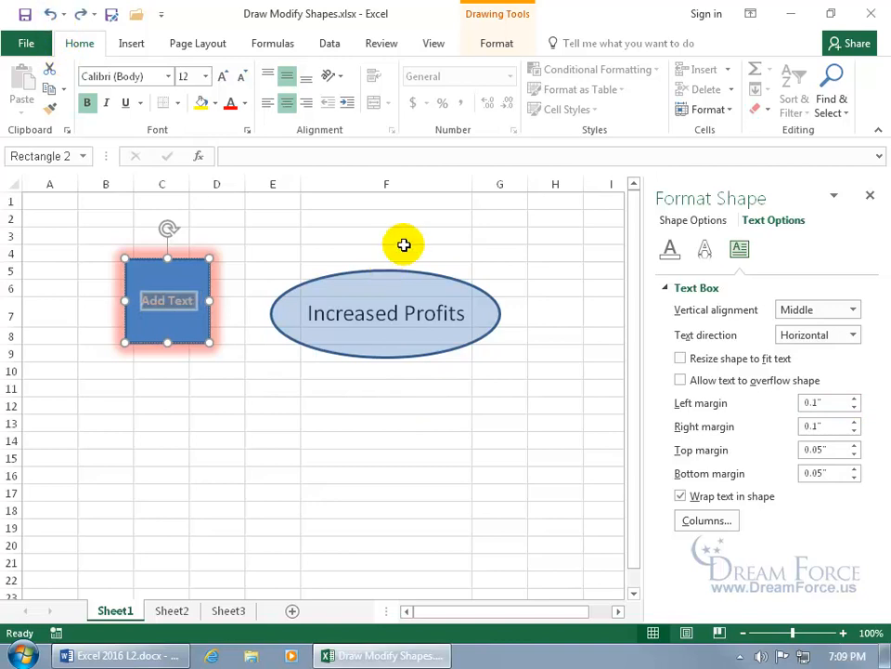
# - Delete the "Add Text" label from the square and deselect the shape
pyautogui.click(169, 302)
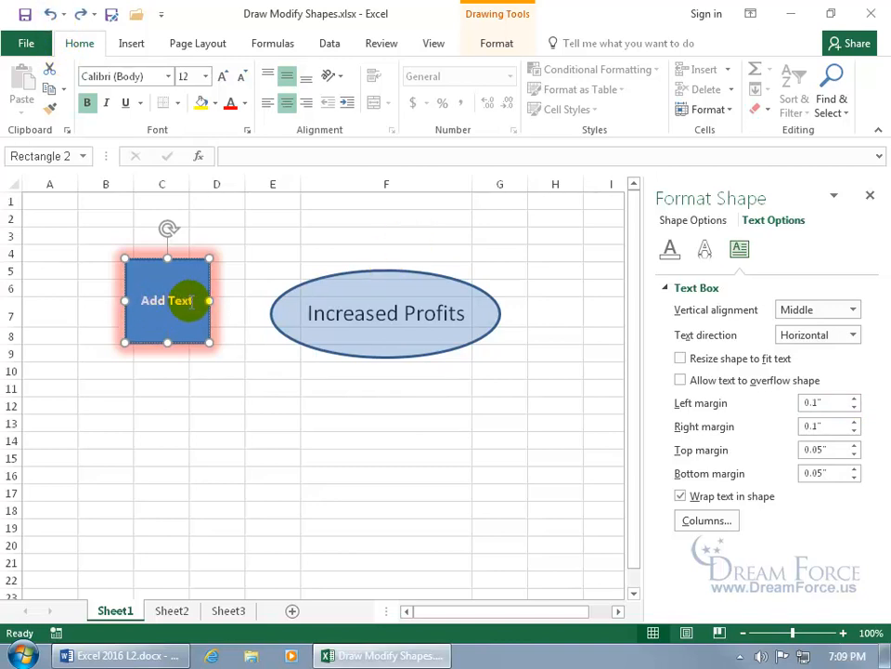
pyautogui.moveTo(193, 301); pyautogui.dragTo(113, 301)
pyautogui.press('Delete')
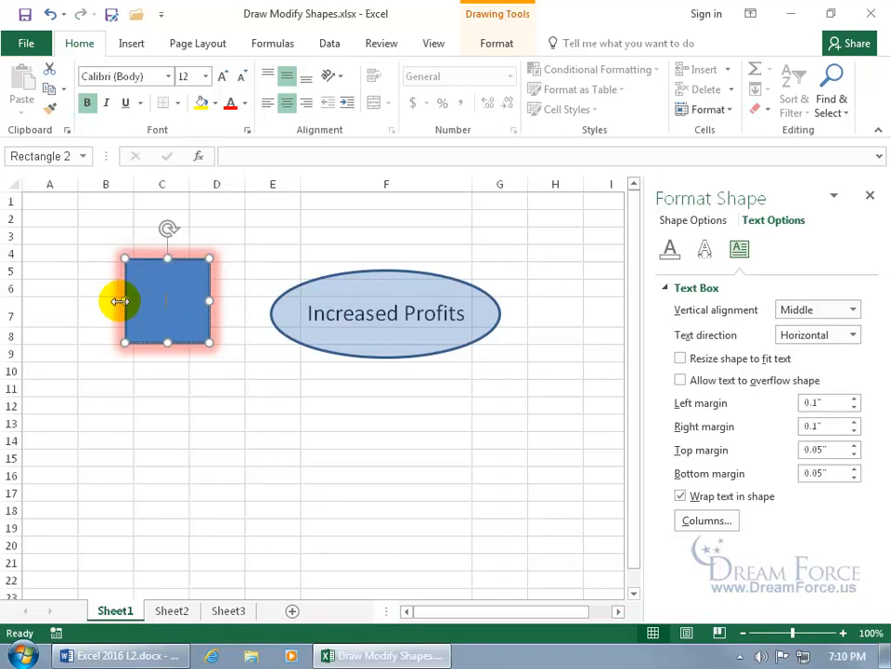
pyautogui.click(243, 420)
# - Link the blue square's text to cell A1 with the formula =$A$1
pyautogui.click(177, 306)
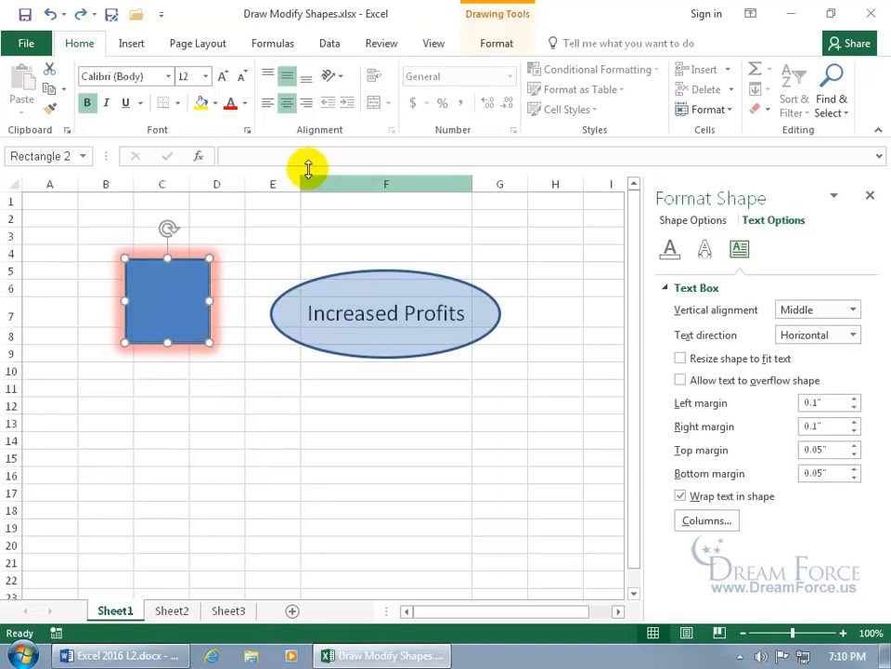
pyautogui.click(268, 159)
pyautogui.write('=')
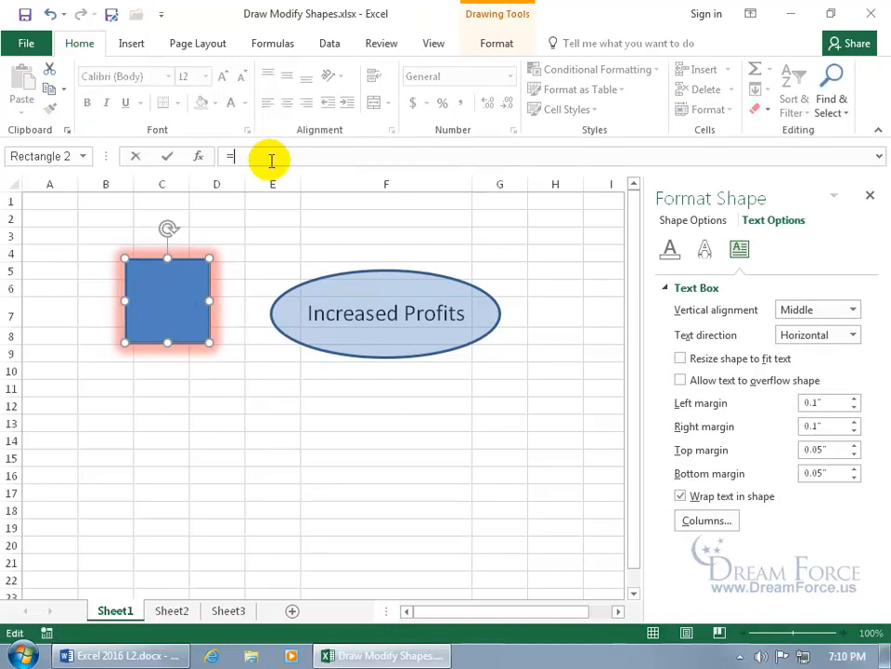
pyautogui.click(61, 199)
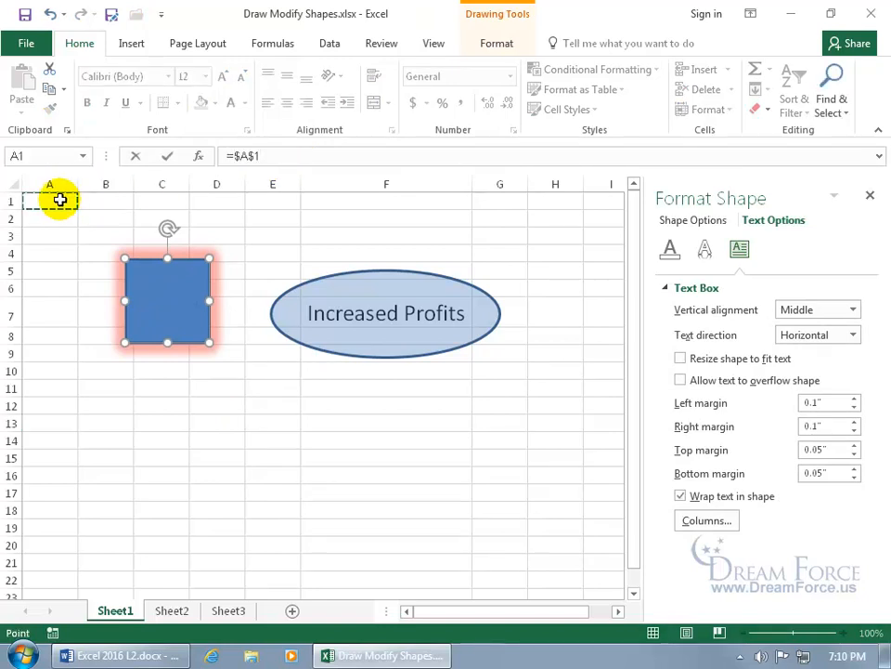
pyautogui.press('Return')
# - Enter "Hello" in cell A1, the cell linked to the square
pyautogui.click(61, 199)
pyautogui.click(61, 200)
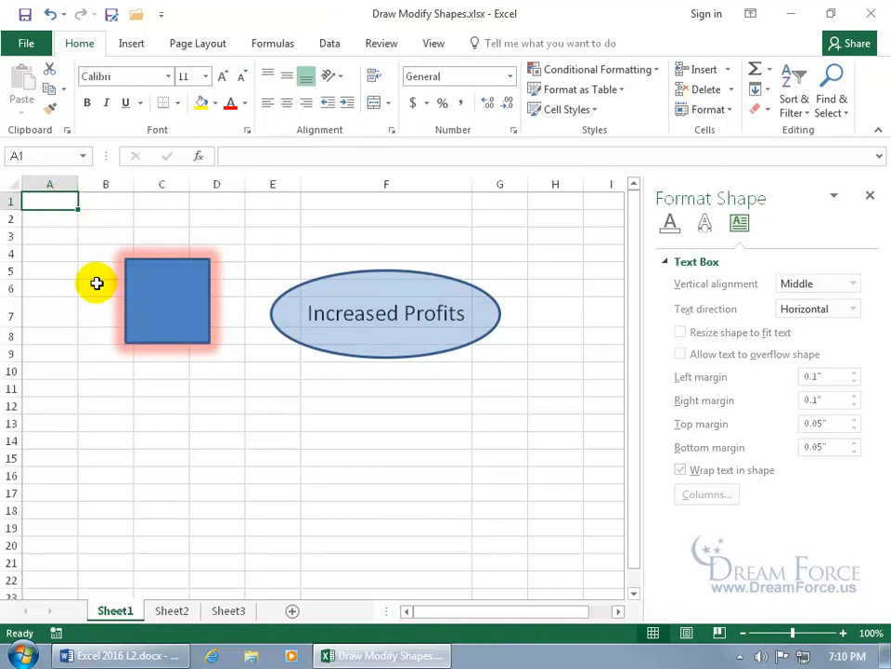
pyautogui.write('Hello')
pyautogui.press('Return')
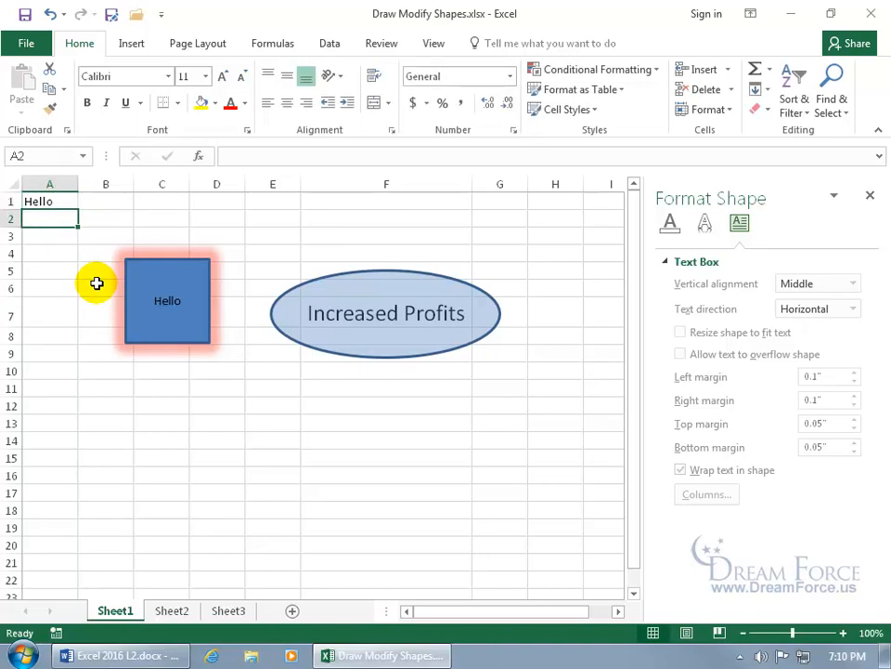
# - Check the square's cell link and replace the content of cell A1 with the formula =2+3
pyautogui.click(155, 299)
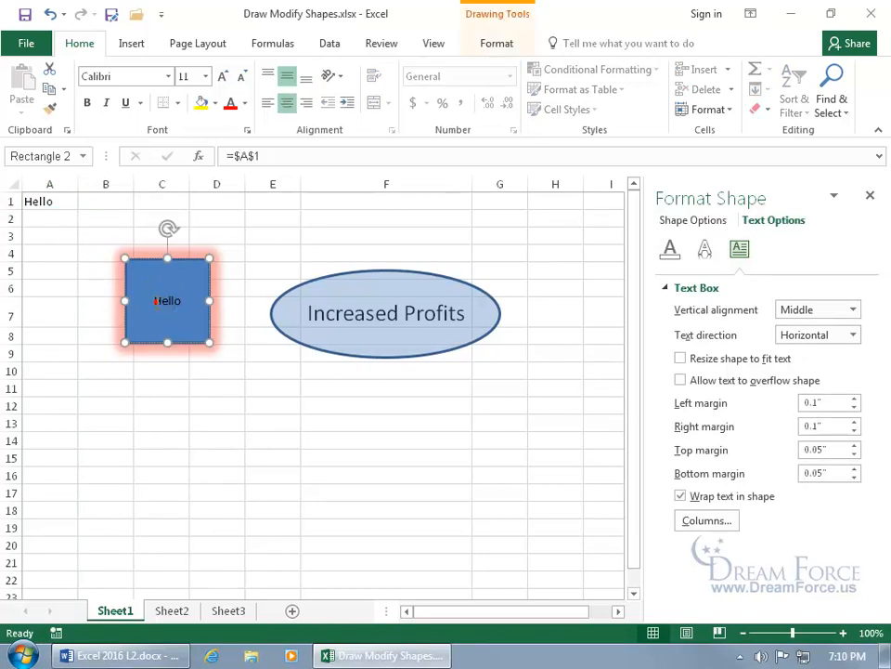
pyautogui.click(154, 299)
pyautogui.click(40, 200)
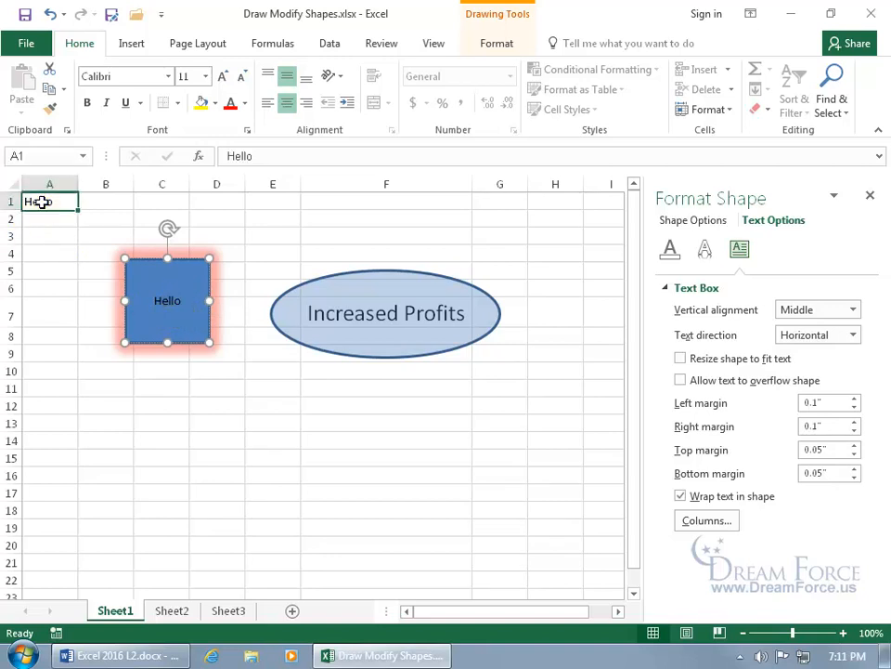
pyautogui.write('=2')
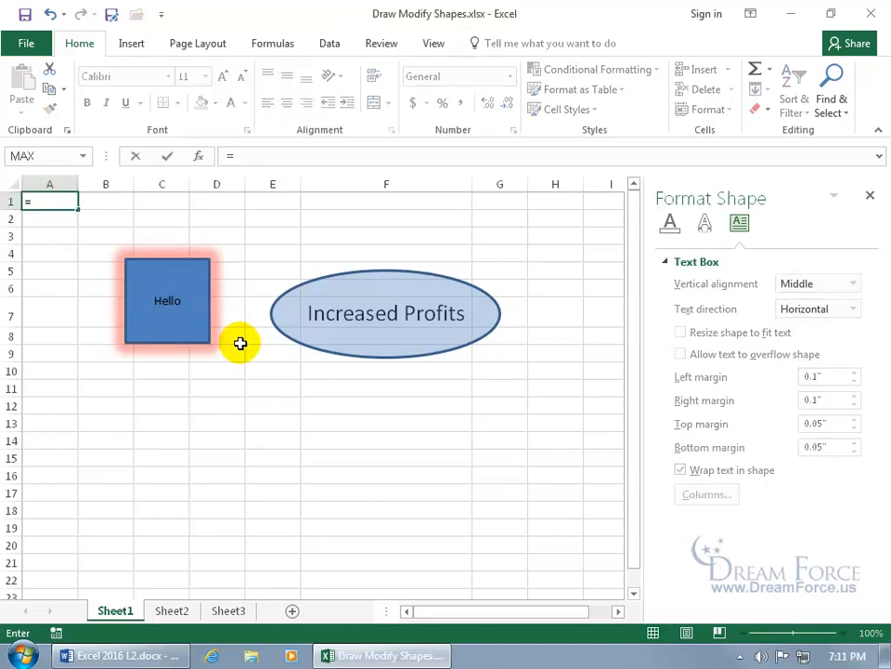
pyautogui.write('+3')
pyautogui.press('Return')
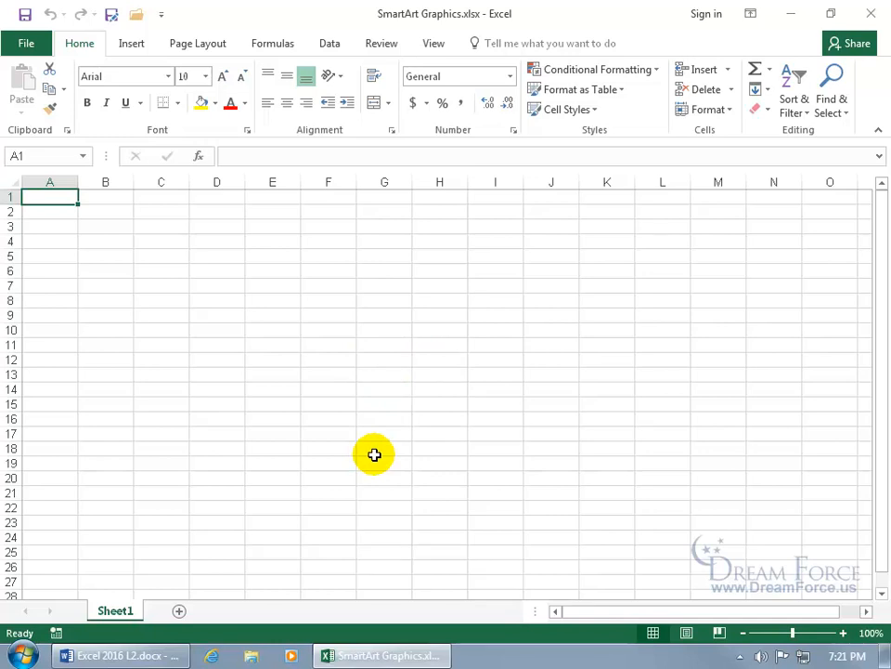
# - Insert a Basic Process SmartArt graphic from the Process category into the blank SmartArt Graphics sheet
pyautogui.click(129, 47)
pyautogui.click(199, 102)
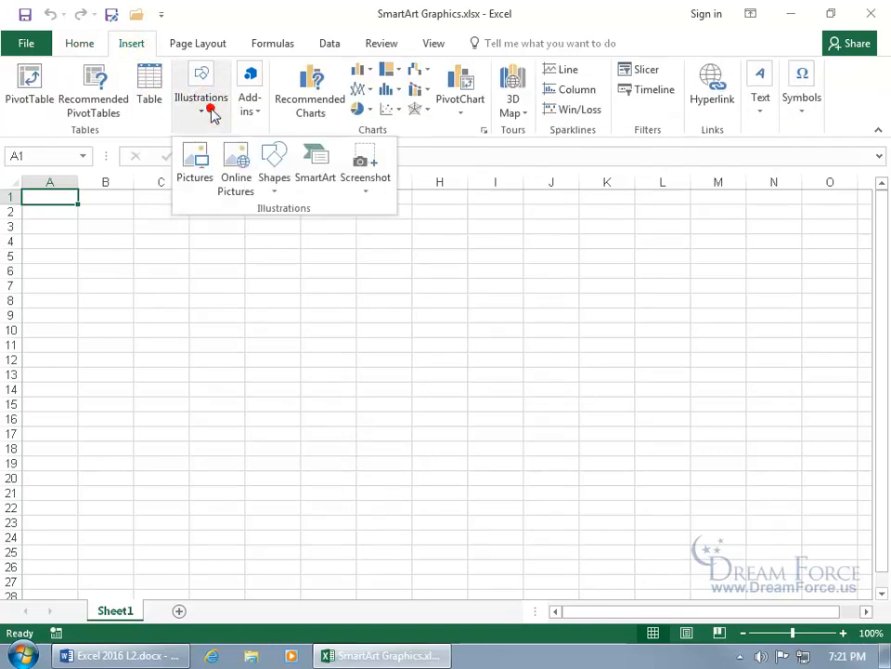
pyautogui.click(312, 165)
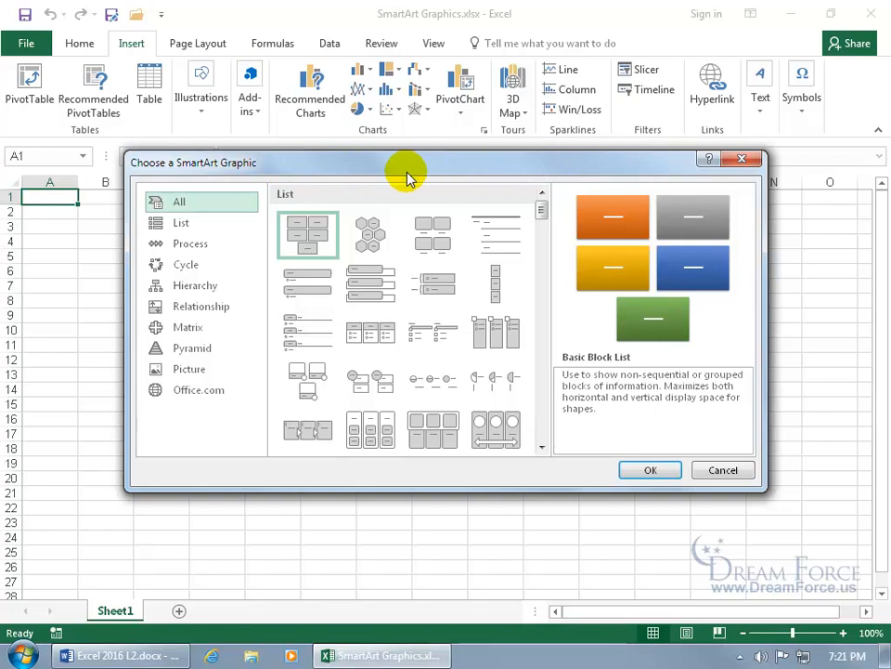
pyautogui.click(208, 245)
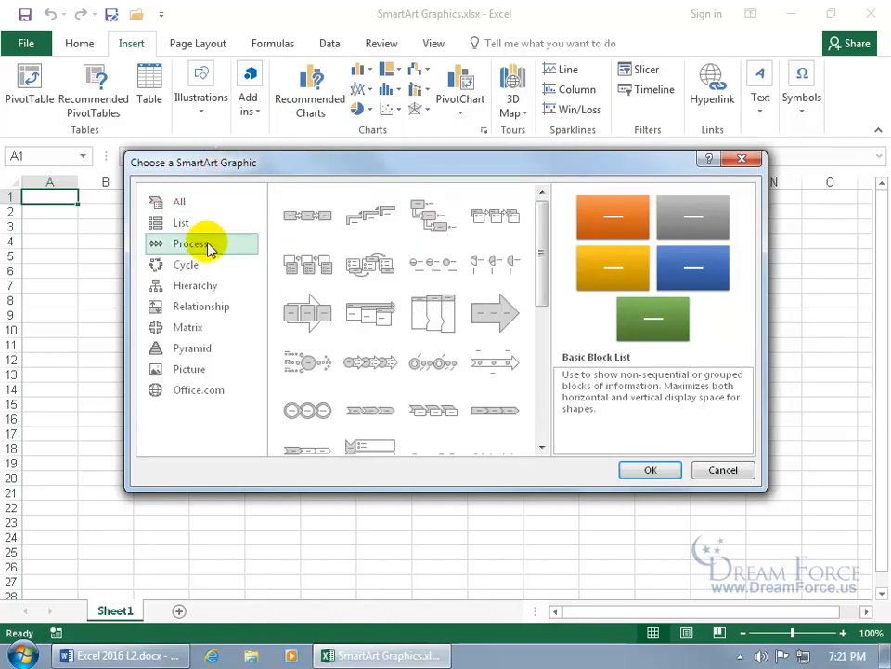
pyautogui.click(306, 218)
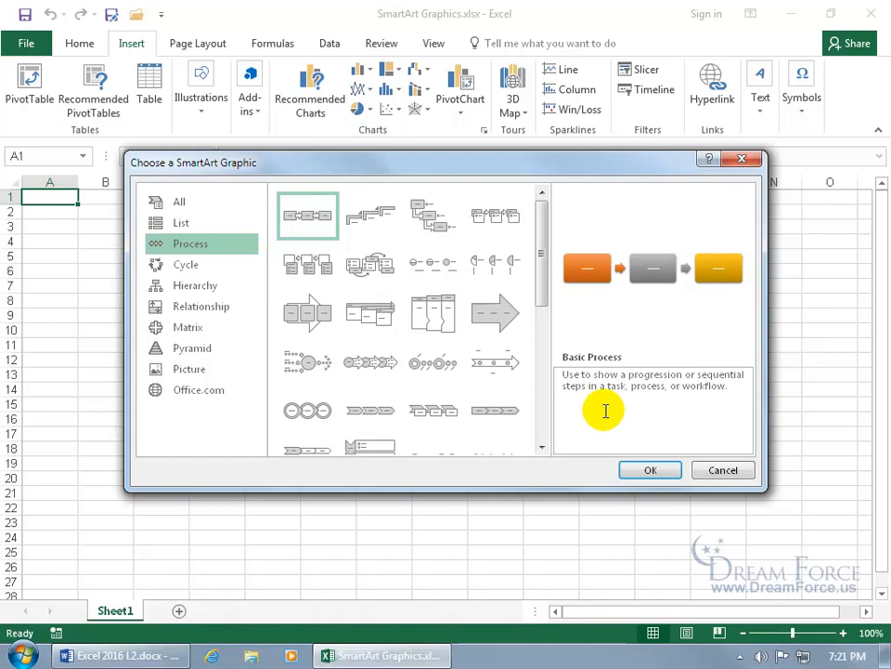
pyautogui.click(650, 469)
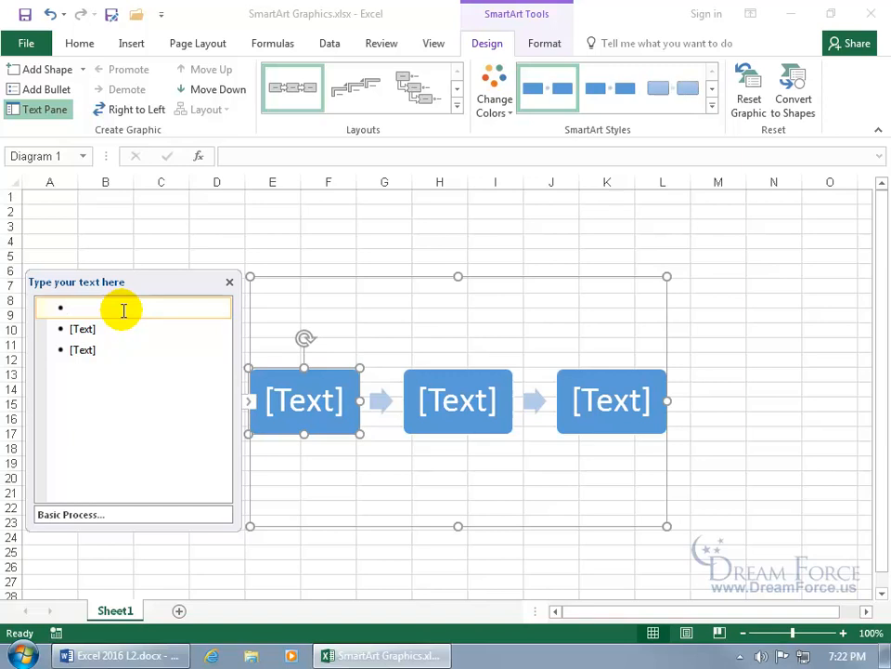
# - Label the three process boxes in order "Enjoyable Work", "Perseverance" and "Success!"
pyautogui.write('Enjoyable Work')
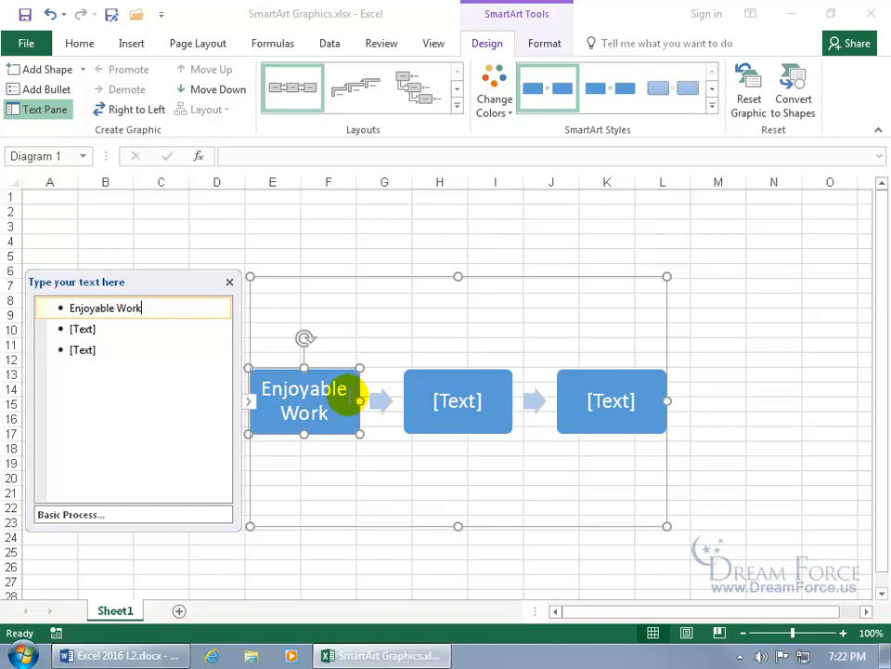
pyautogui.click(449, 400)
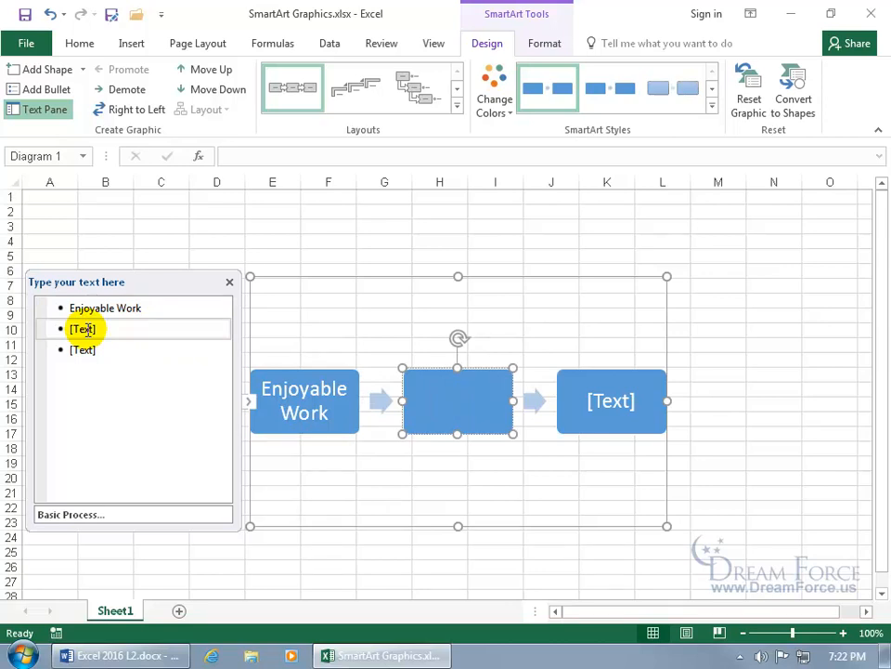
pyautogui.click(469, 401)
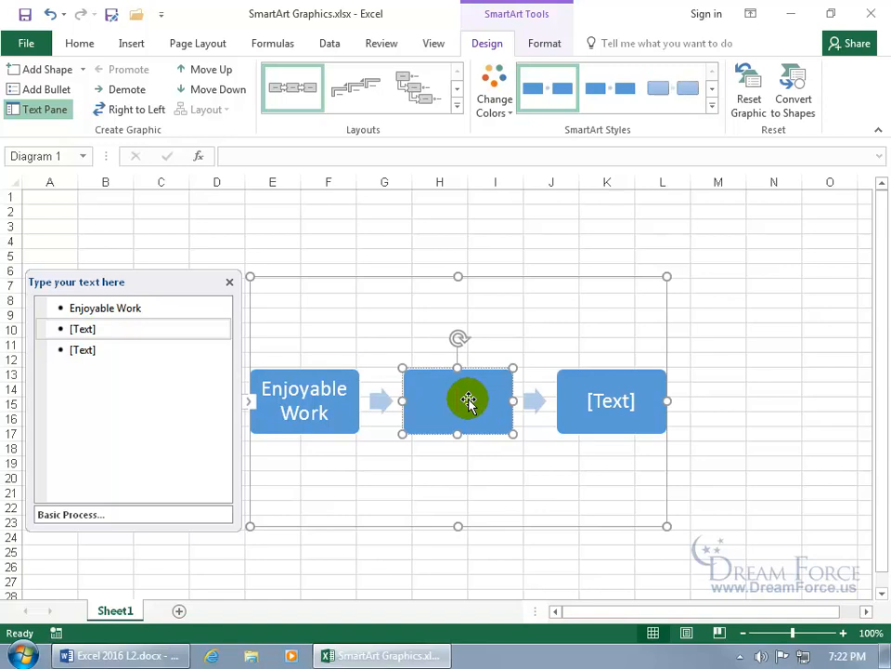
pyautogui.write('Perseverance')
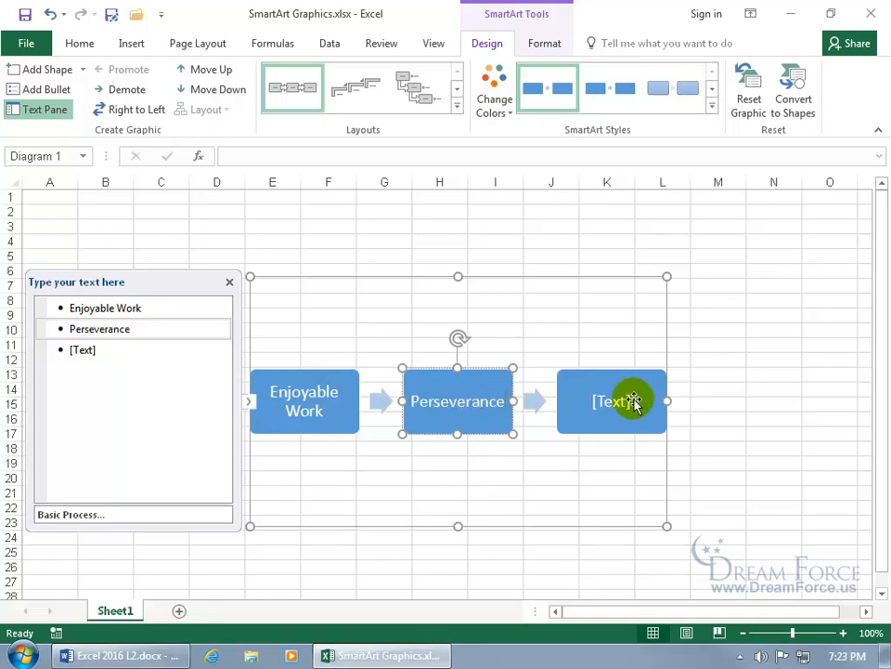
pyautogui.click(74, 349)
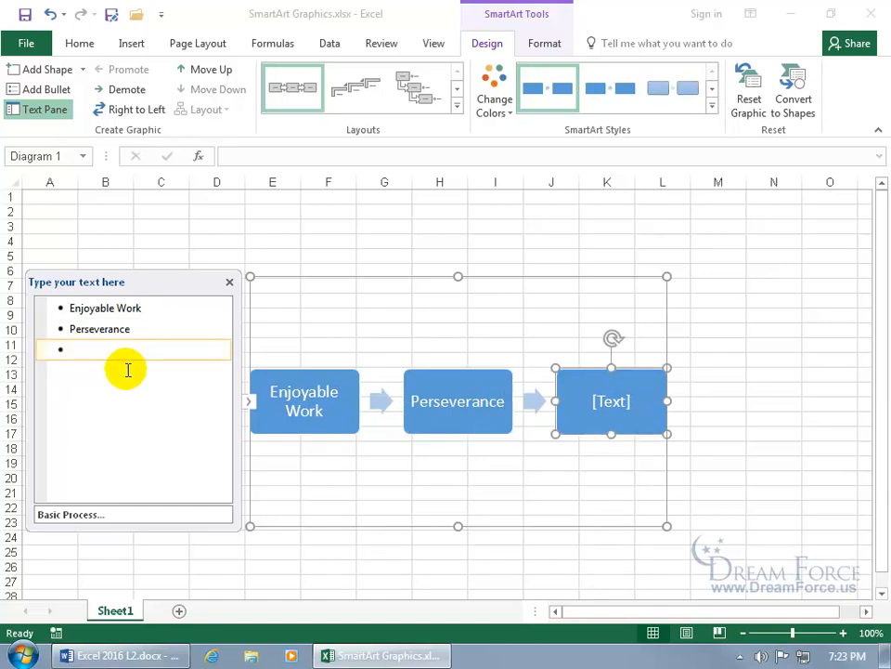
pyautogui.write('Success!')
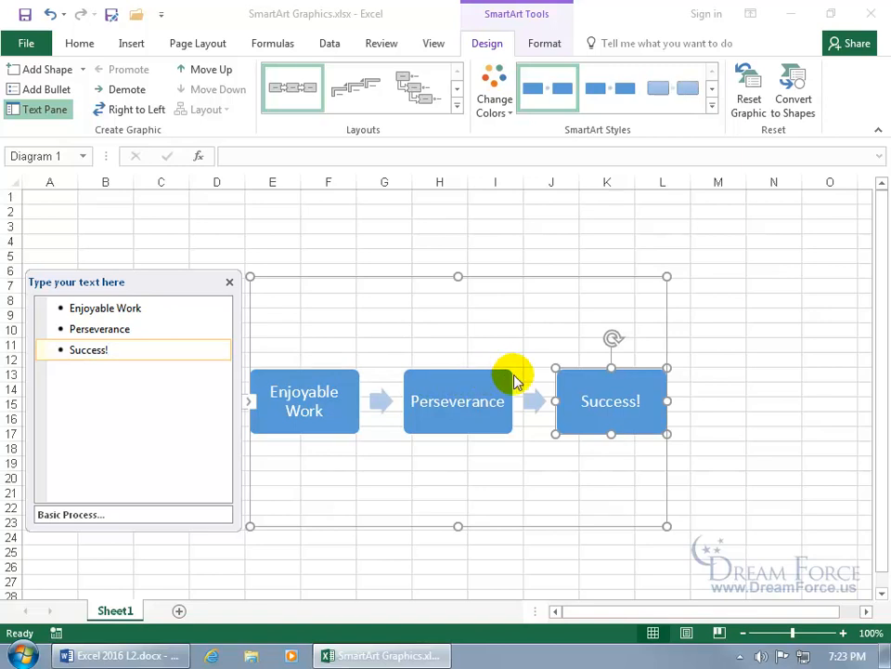
# - Add a "Luck" box after Perseverance and enlarge the graphic's frame to about column M and row 25
pyautogui.click(137, 330)
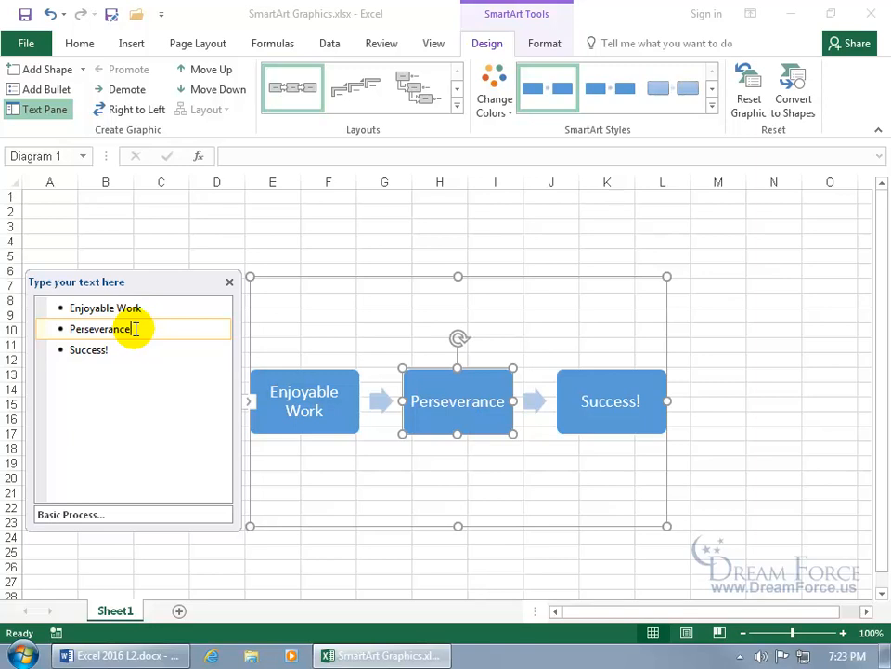
pyautogui.press('Return')
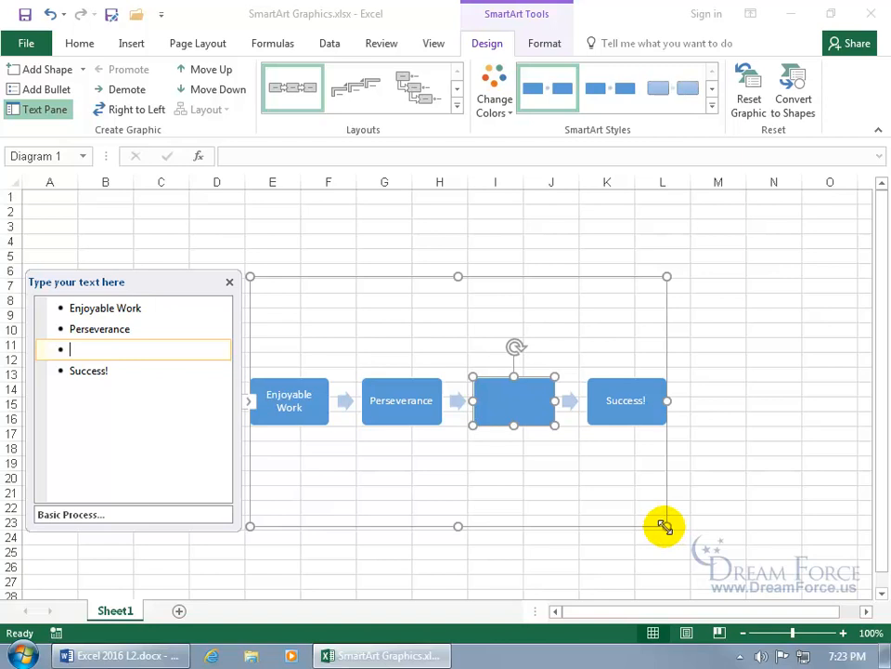
pyautogui.moveTo(664, 526); pyautogui.dragTo(731, 554)
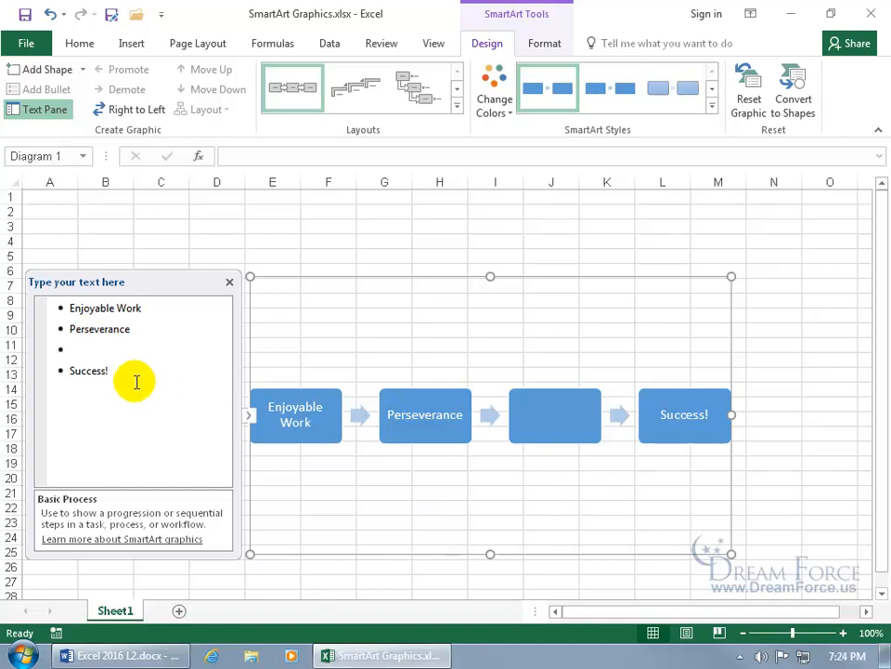
pyautogui.click(90, 346)
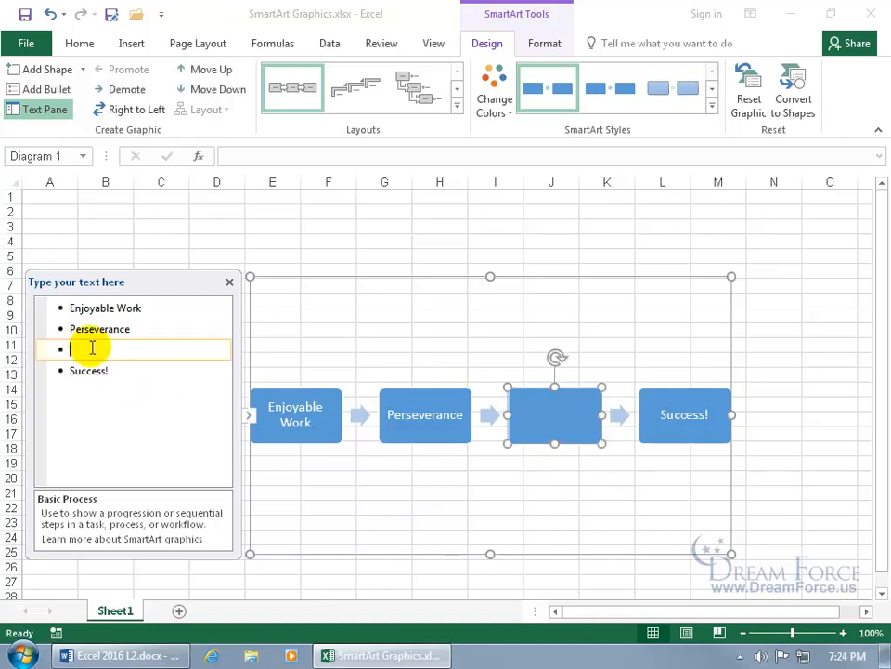
pyautogui.write('Luck')
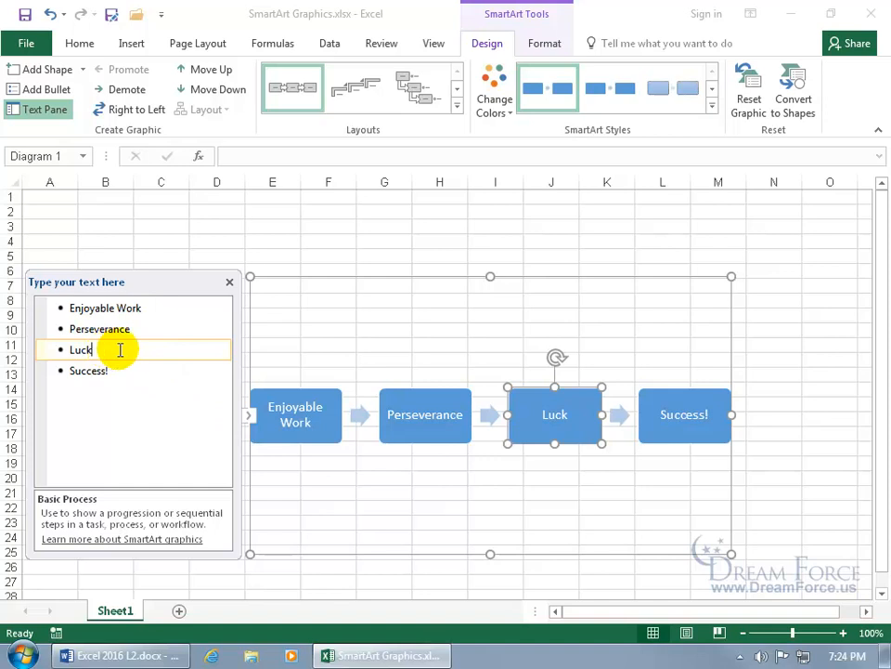
# - Add the sub-bullet "Harder I work Luckier I get" under Luck and deselect the graphic
pyautogui.press('Return')
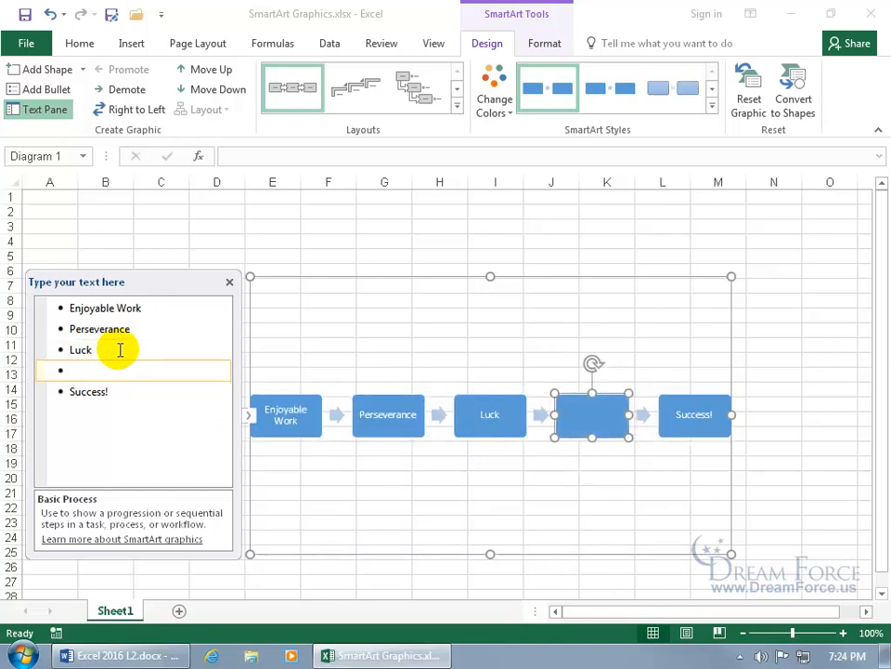
pyautogui.press('Tab')
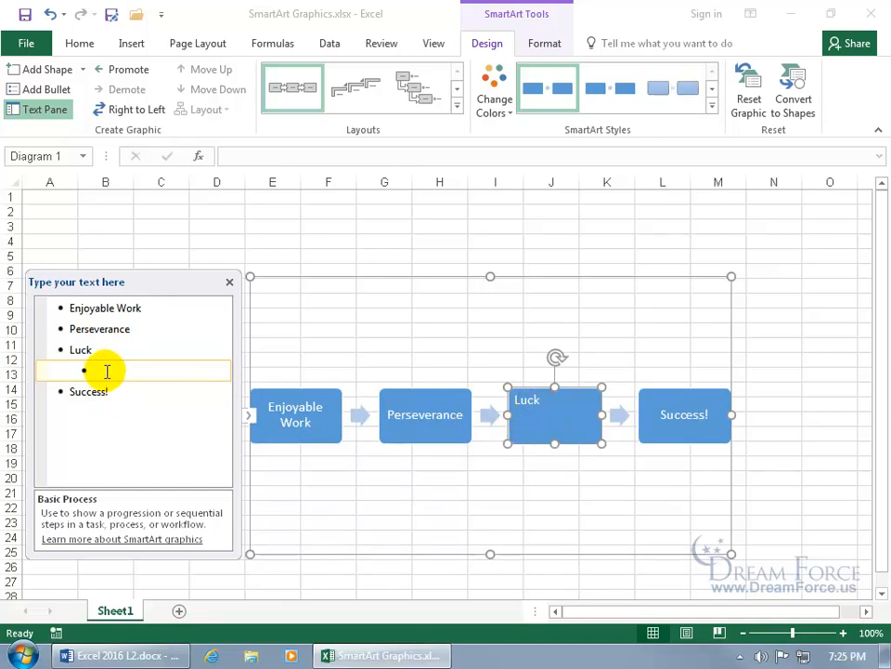
pyautogui.write('Harder I work Luckier I get')
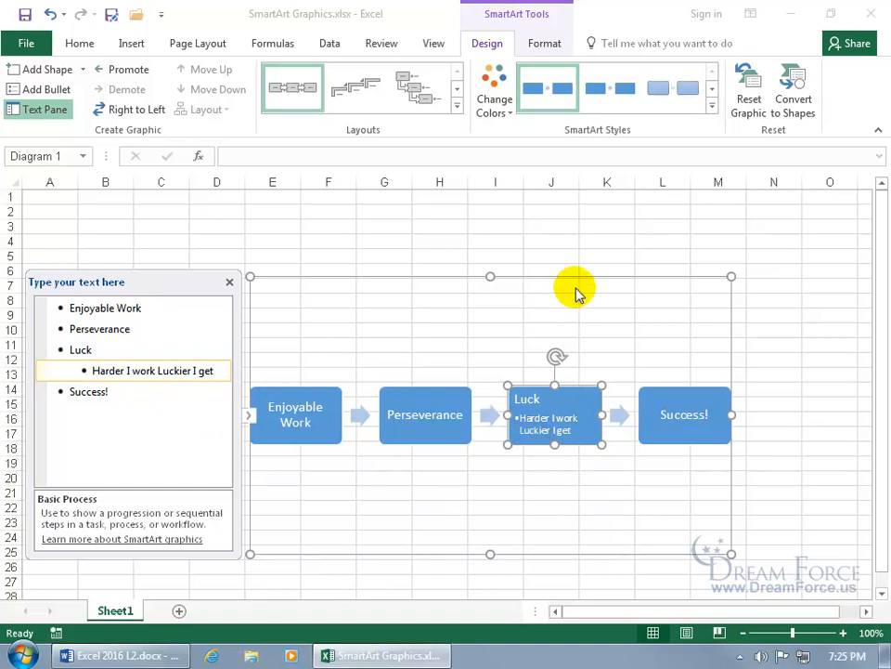
pyautogui.click(585, 242)
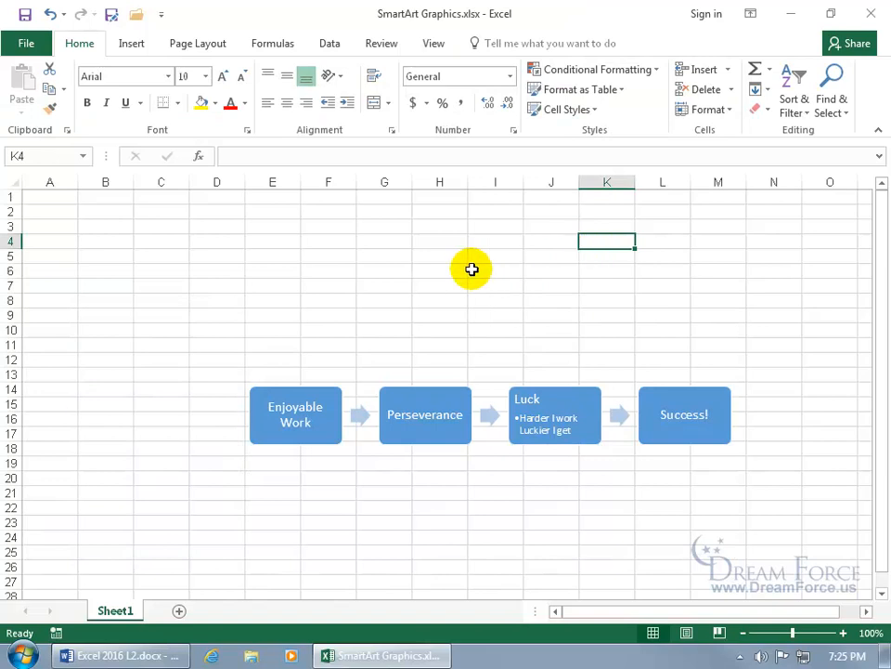
# - Select the Perseverance box, look over the SmartArt design and format options, and hide the graphic's text pane
pyautogui.click(445, 405)
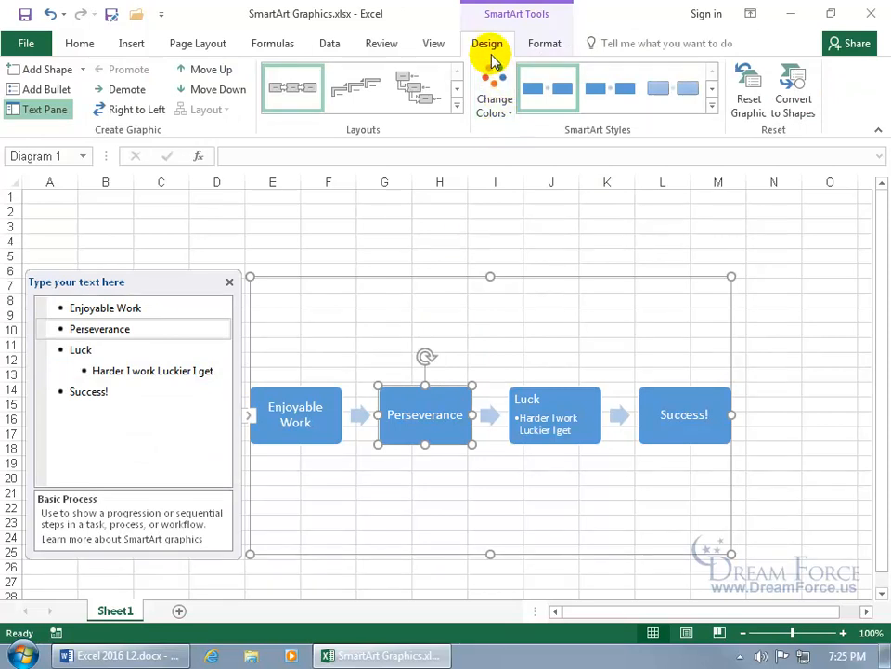
pyautogui.click(547, 48)
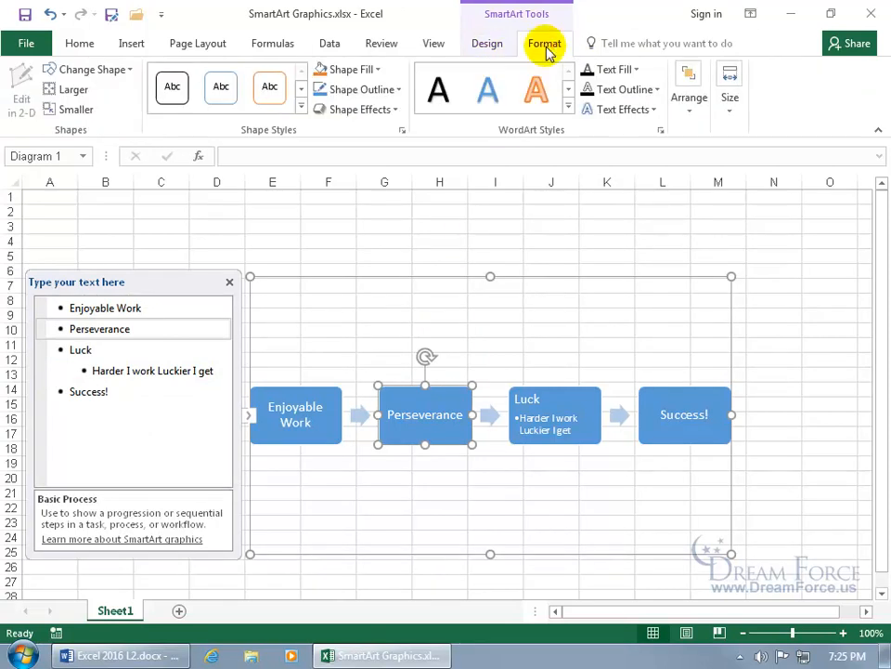
pyautogui.click(499, 50)
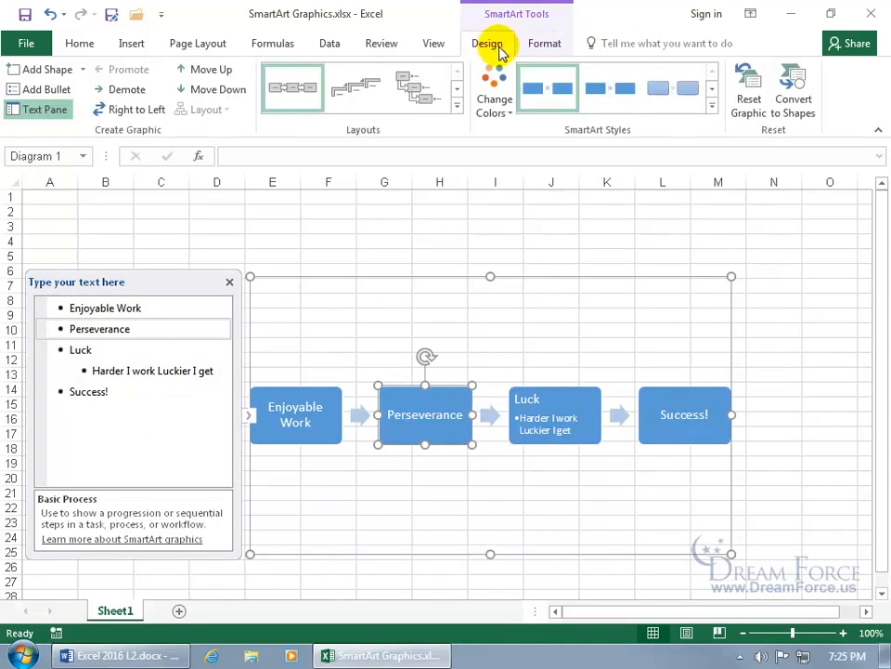
pyautogui.click(229, 283)
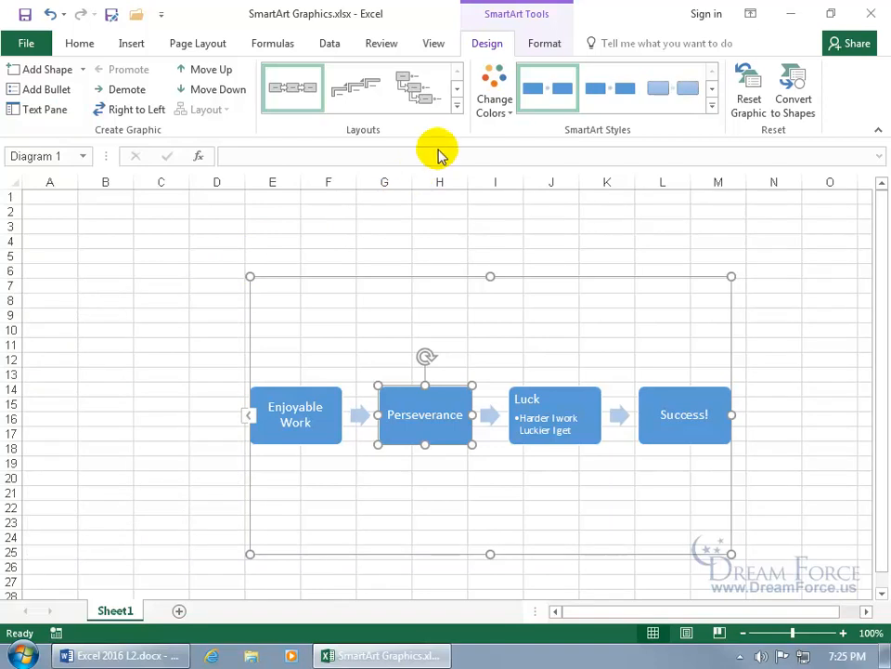
pyautogui.click(32, 109)
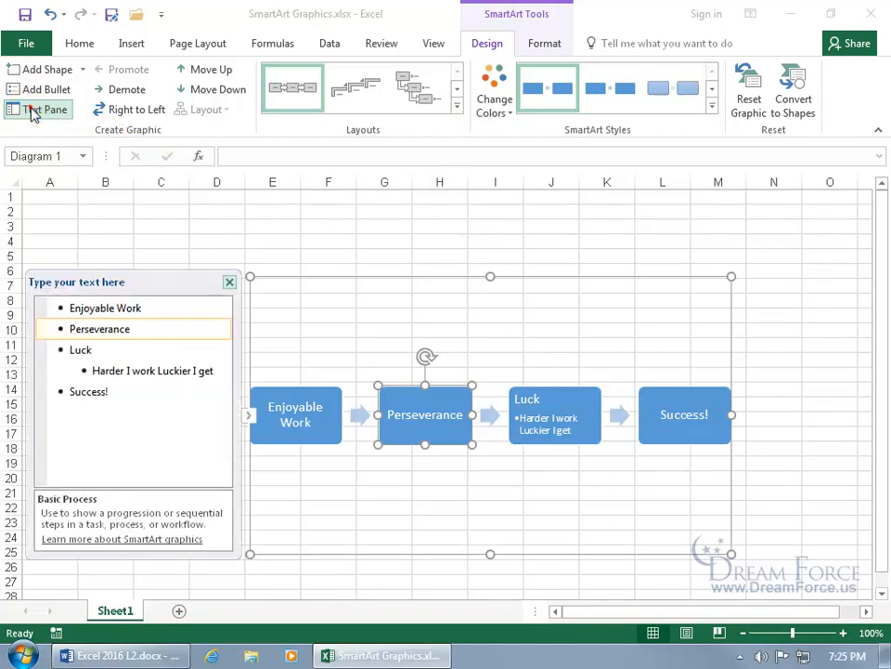
pyautogui.click(32, 110)
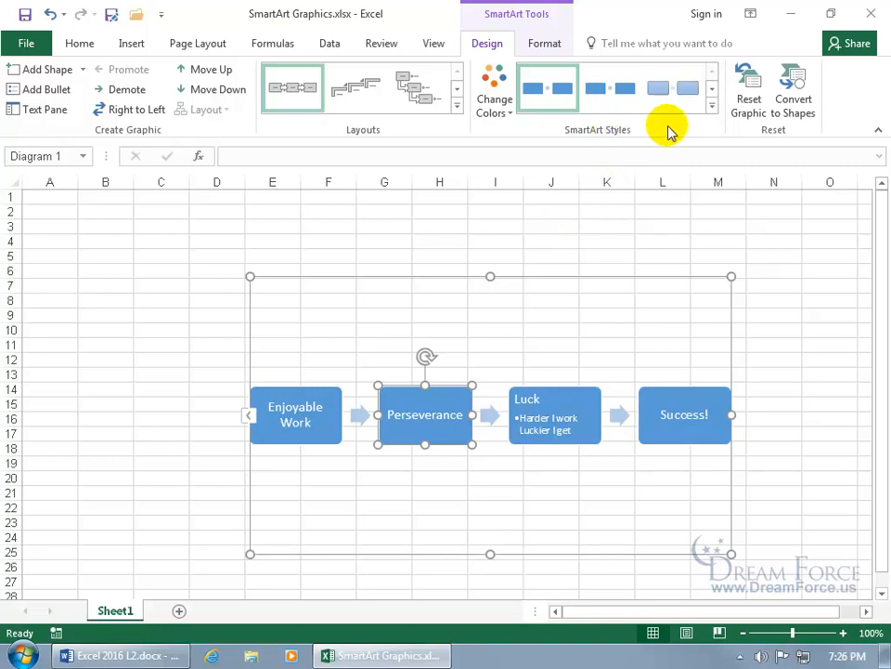
# - Apply the first 3-D SmartArt style and the first Colorful color set (orange, gray, gold, blue) to the graphic
pyautogui.click(712, 106)
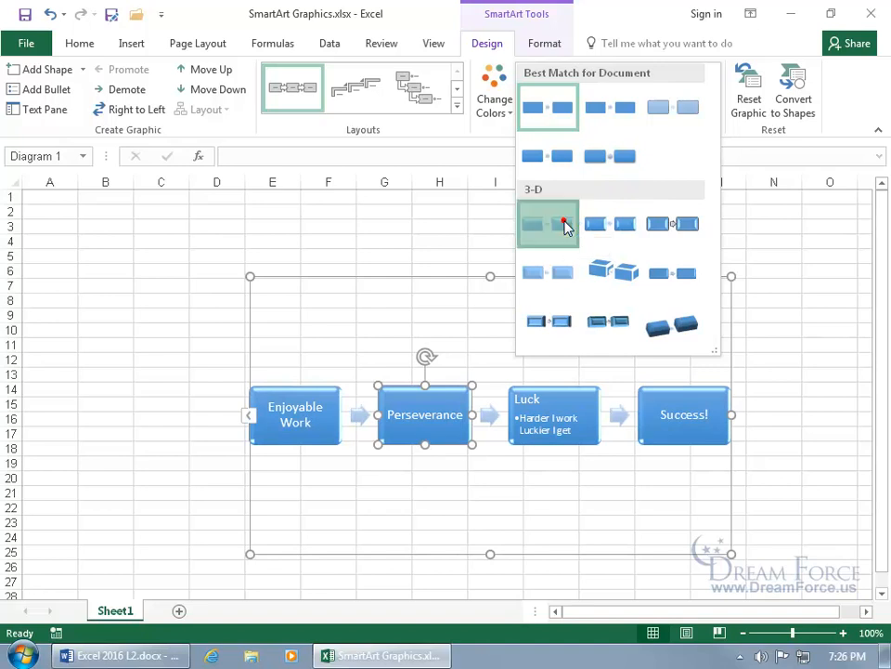
pyautogui.click(564, 225)
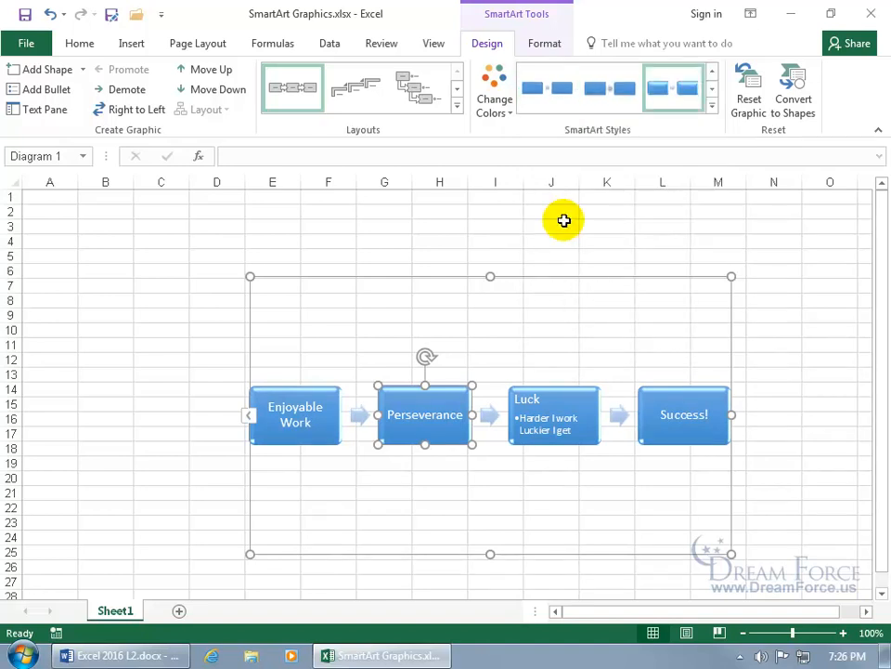
pyautogui.click(497, 106)
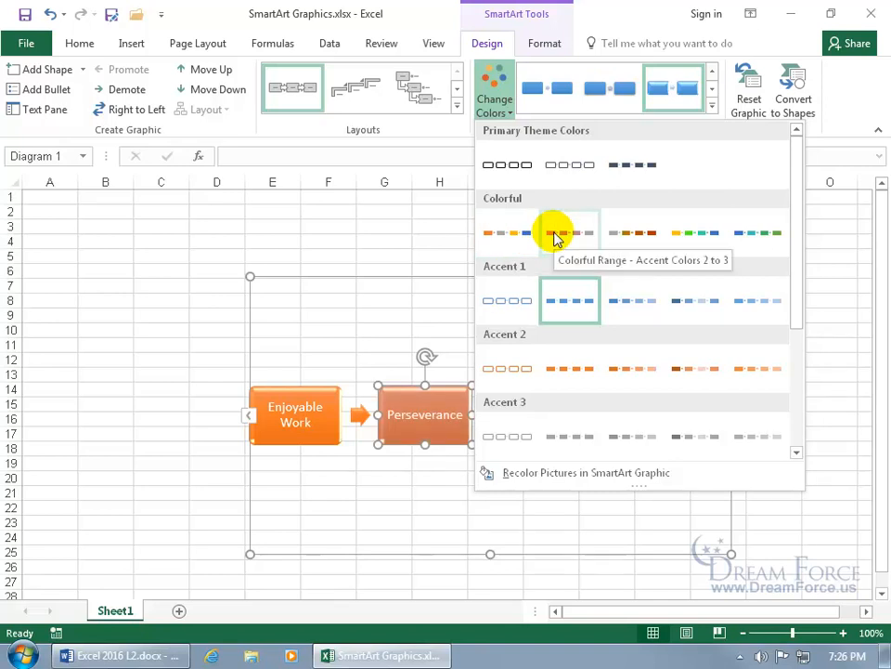
pyautogui.click(524, 233)
pyautogui.click(524, 233)
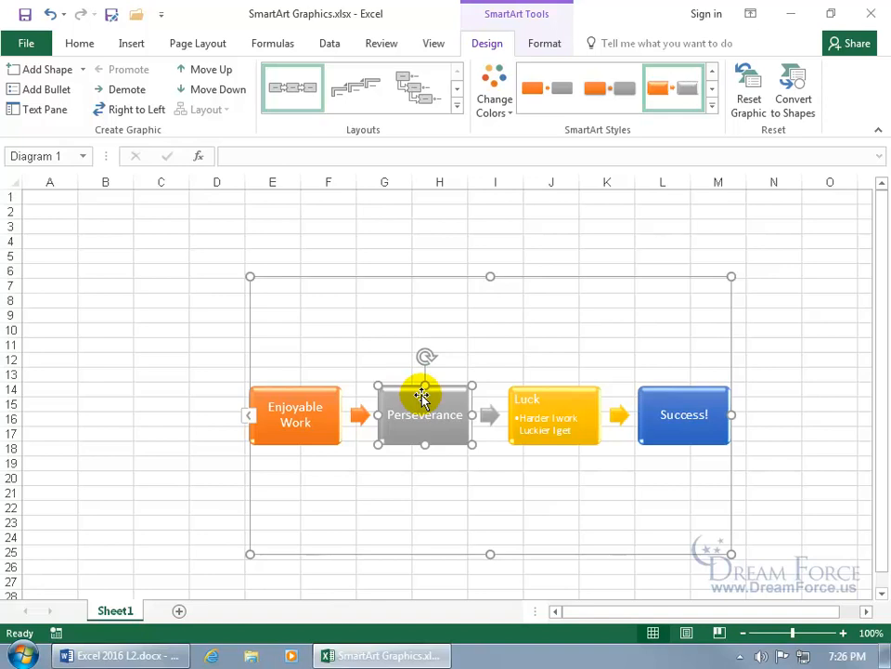
# - Fill the Perseverance box with the standard green color
pyautogui.click(545, 44)
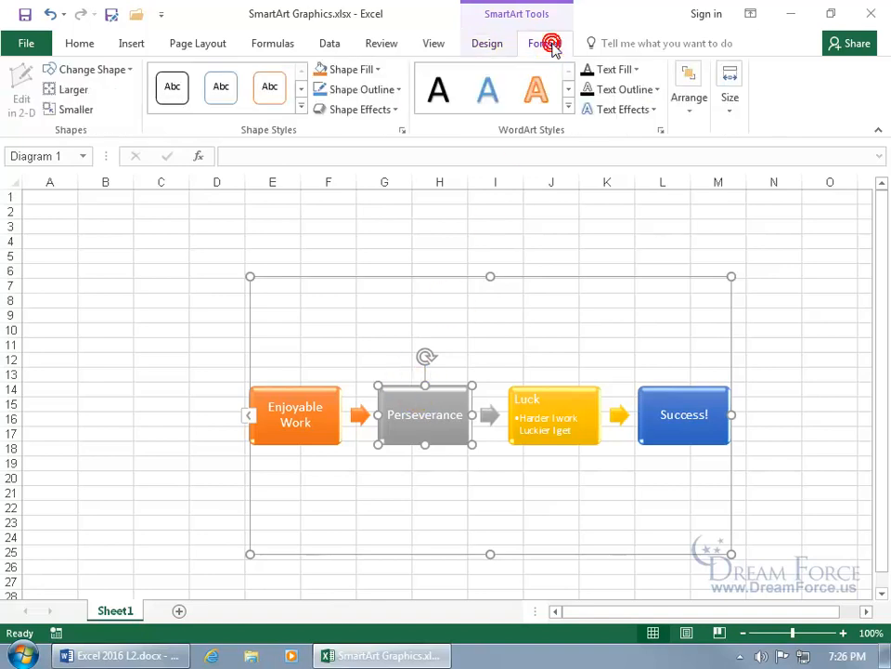
pyautogui.click(377, 72)
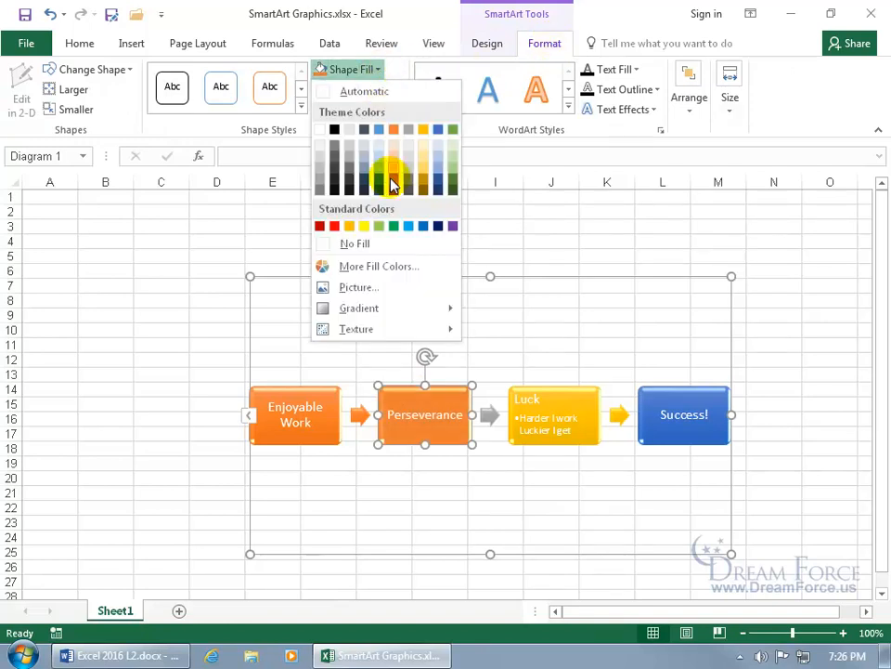
pyautogui.click(394, 226)
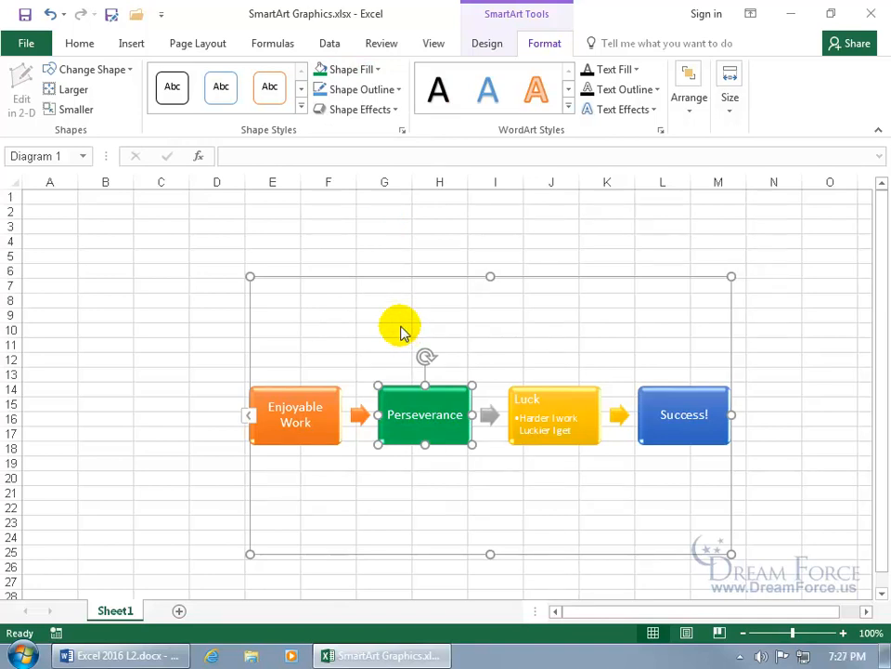
# - Give the Perseverance box the largest blue glow variation and move it up to about rows 9 to 13, above the other boxes
pyautogui.click(391, 111)
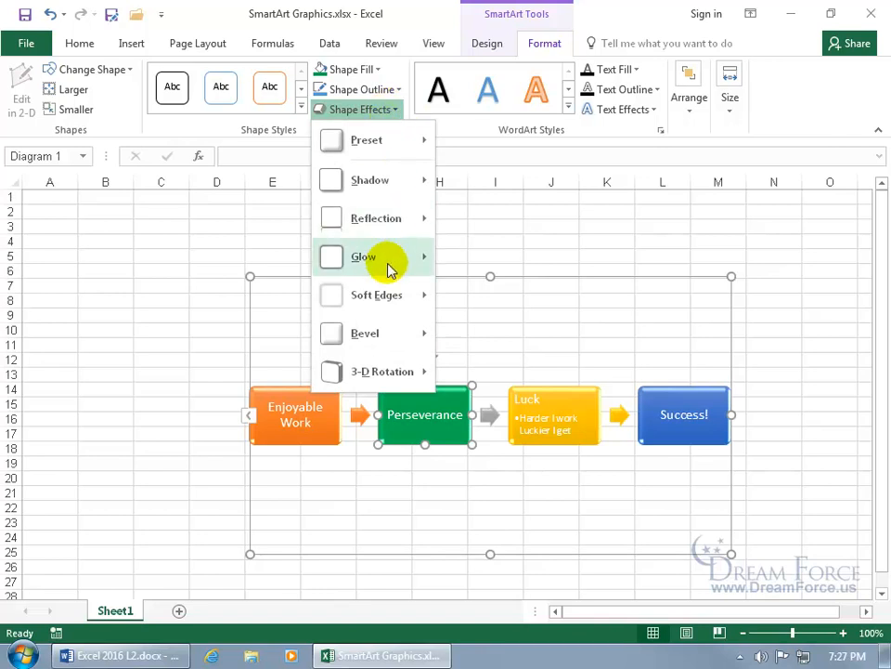
pyautogui.moveTo(390, 268)
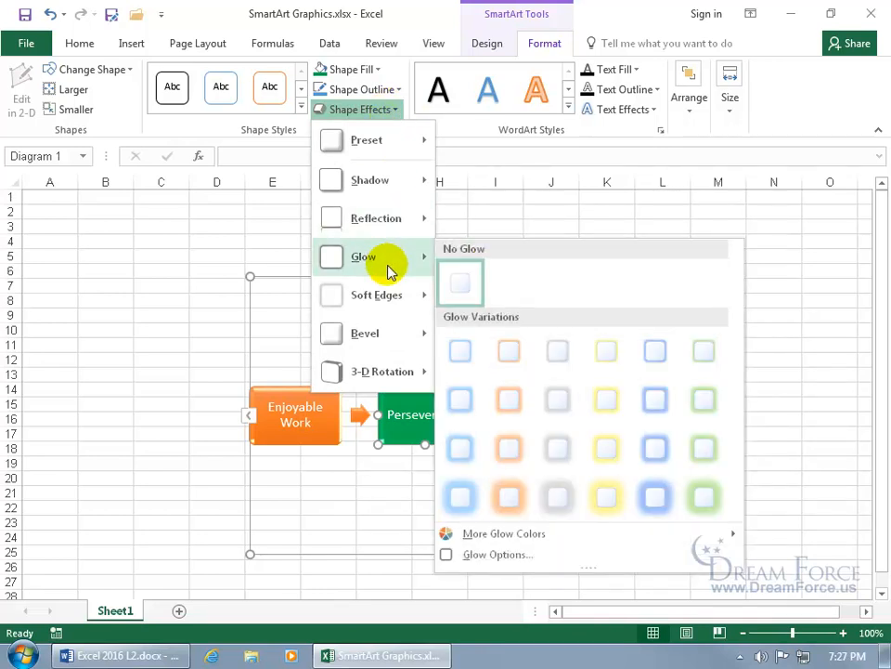
pyautogui.click(472, 493)
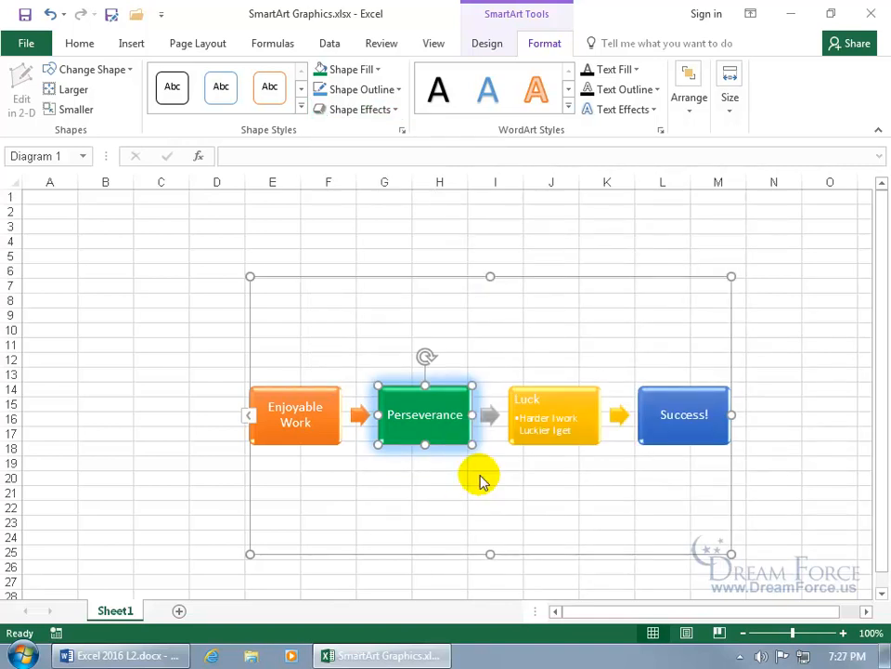
pyautogui.moveTo(443, 394); pyautogui.dragTo(442, 329)
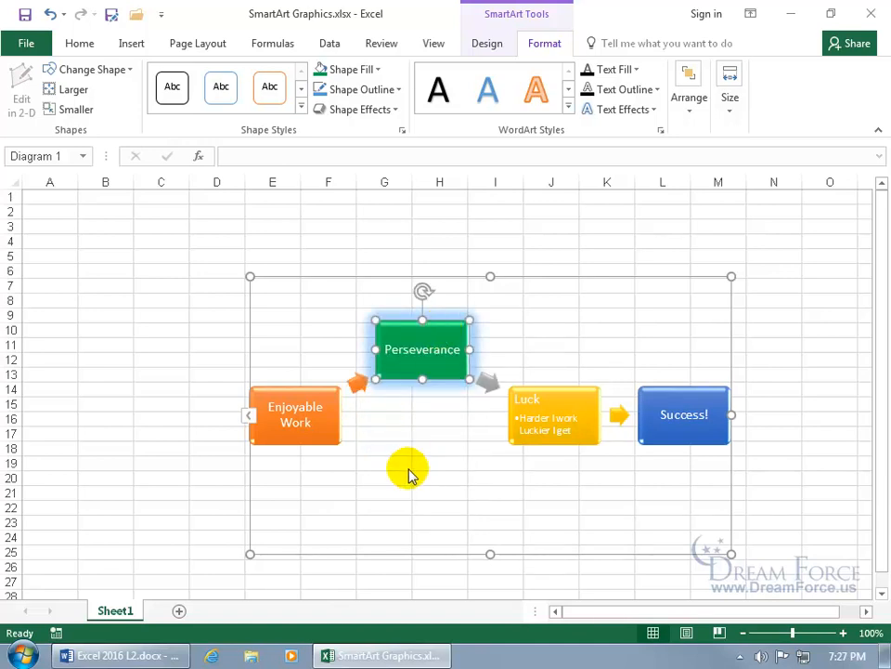
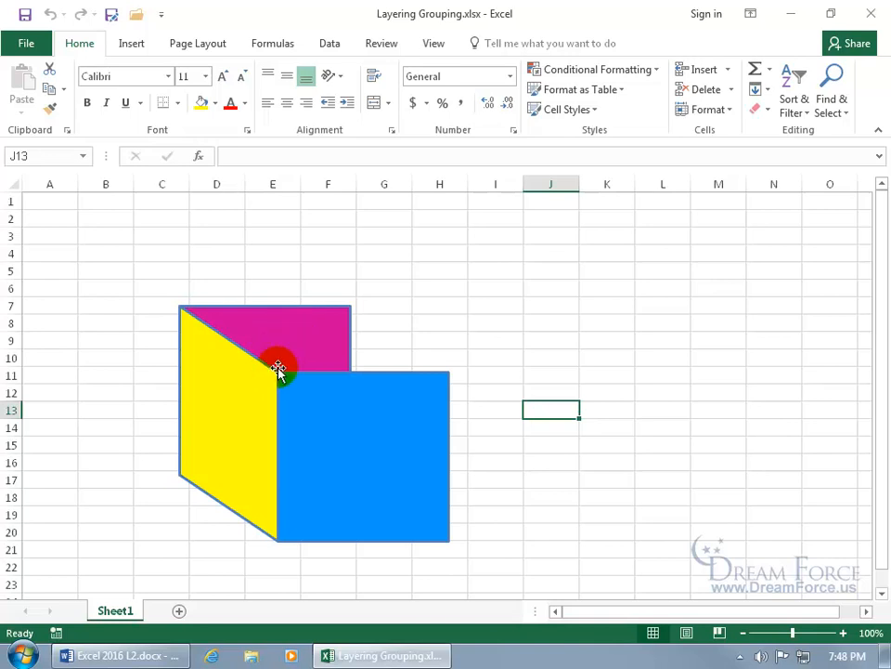
# - Try moving the yellow parallelogram slightly right between the magenta and blue squares, and undo the move
pyautogui.click(240, 401)
pyautogui.moveTo(236, 401); pyautogui.dragTo(265, 403)
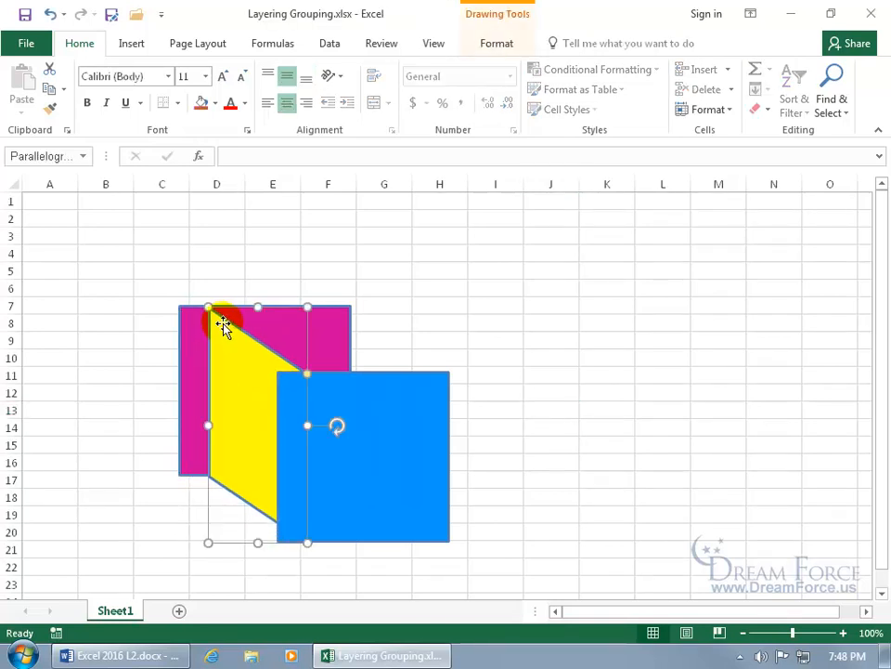
pyautogui.click(50, 14)
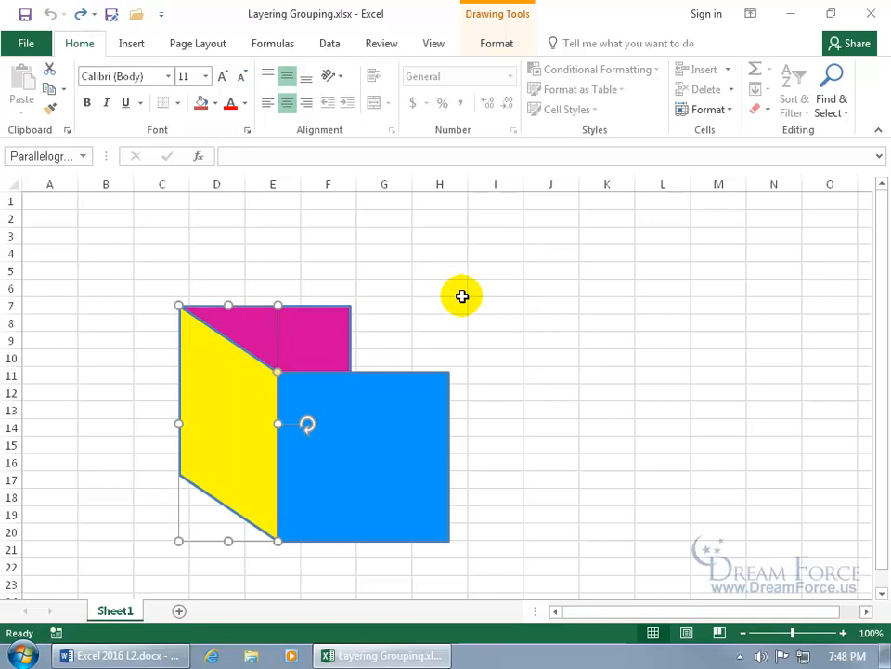
# - Bring the magenta square forward one level, in front of the yellow parallelogram
pyautogui.click(334, 329)
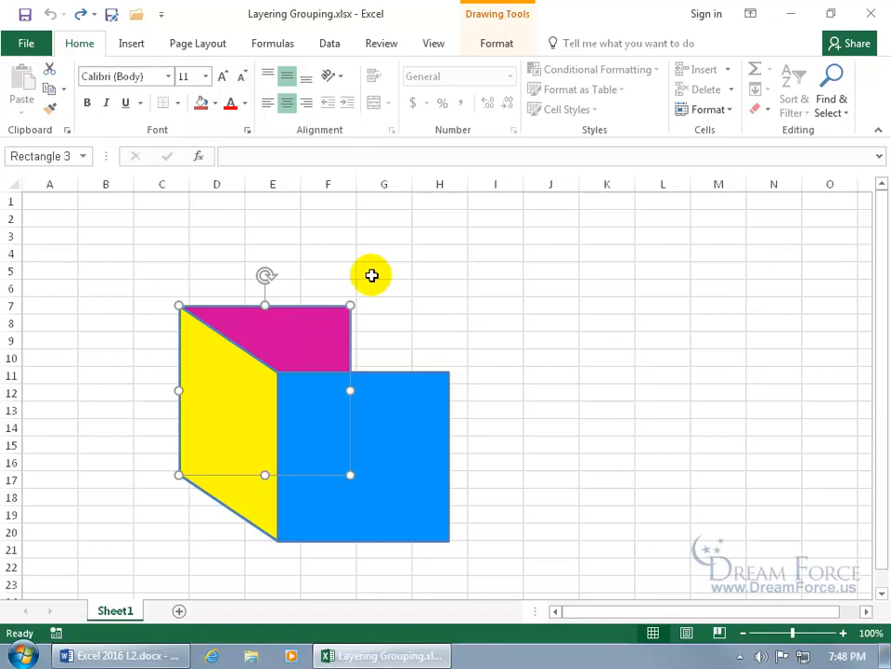
pyautogui.click(495, 47)
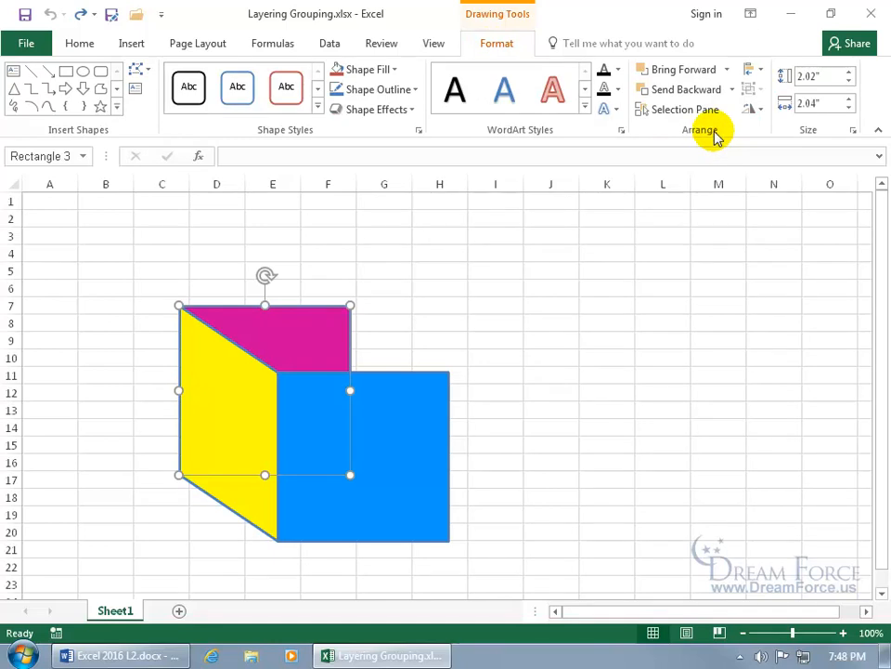
pyautogui.click(728, 70)
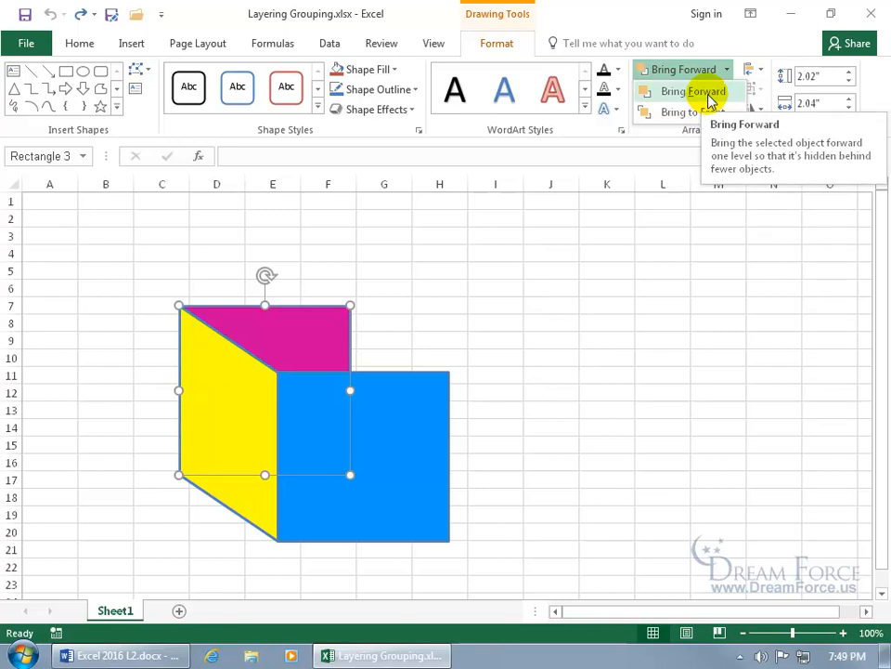
pyautogui.click(708, 93)
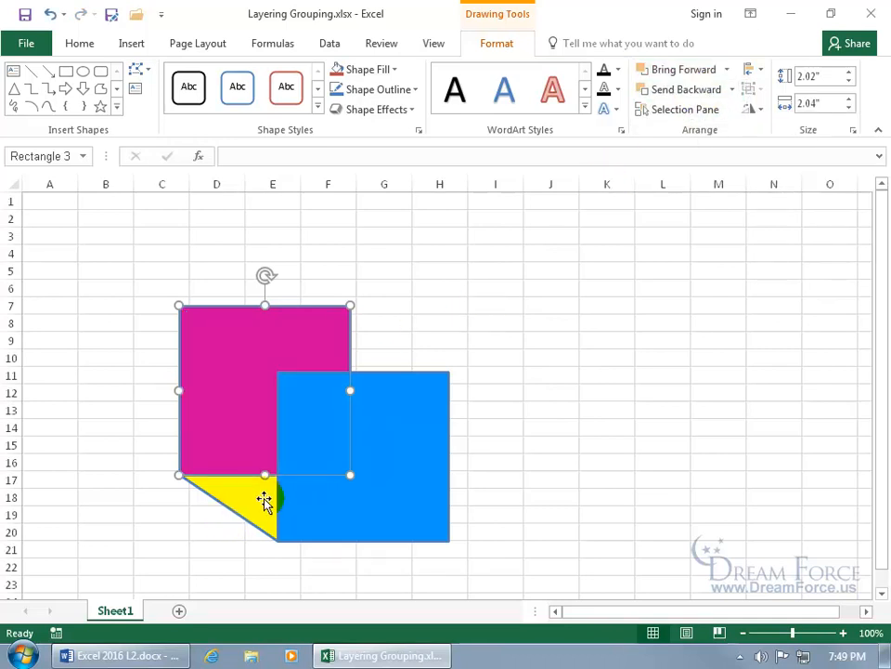
# - Bring the magenta square forward one more level, in front of the blue square
pyautogui.rightClick(247, 345)
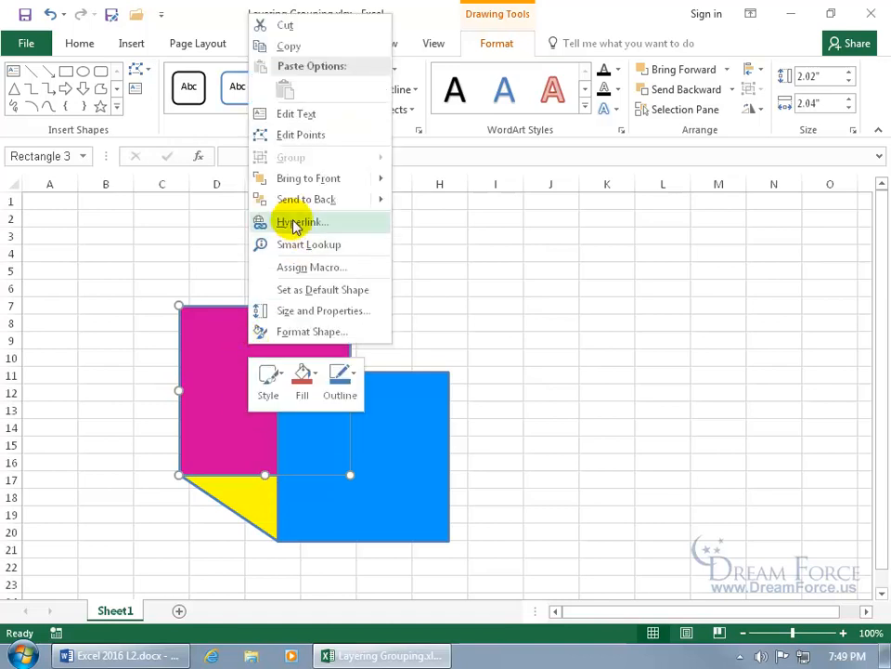
pyautogui.moveTo(313, 179)
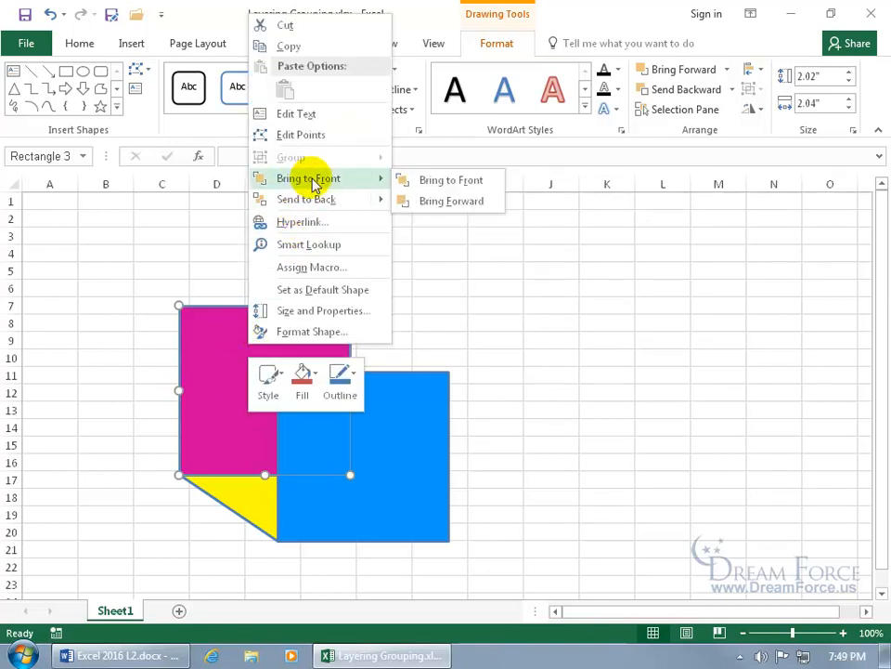
pyautogui.click(453, 202)
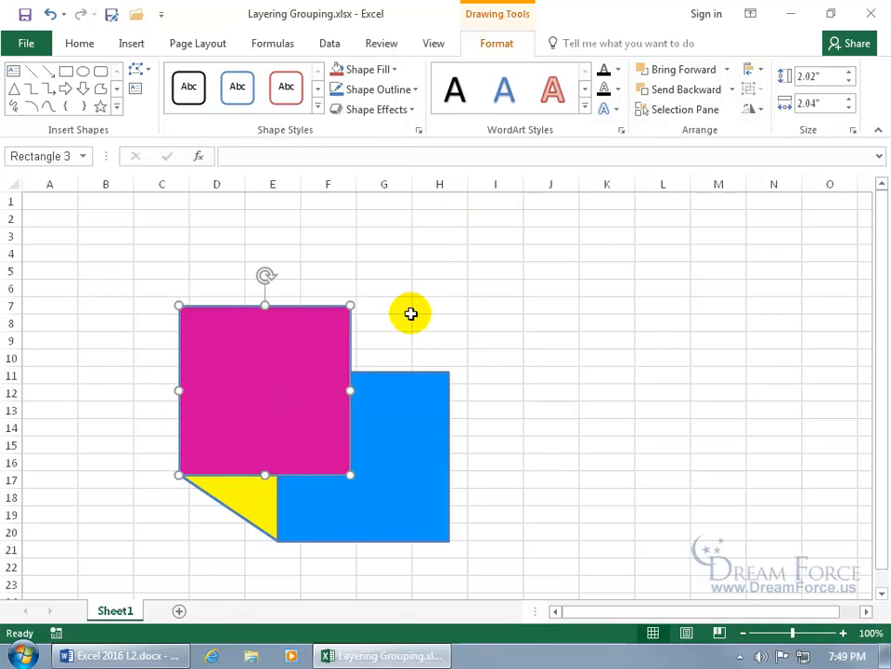
# - Send the magenta square to the back, behind both other shapes
pyautogui.rightClick(277, 351)
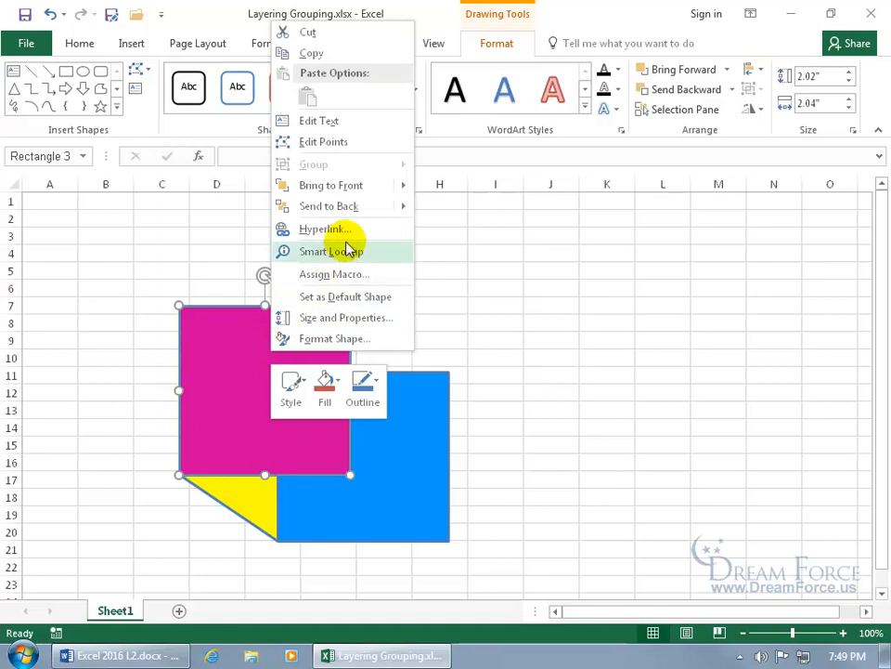
pyautogui.moveTo(361, 211)
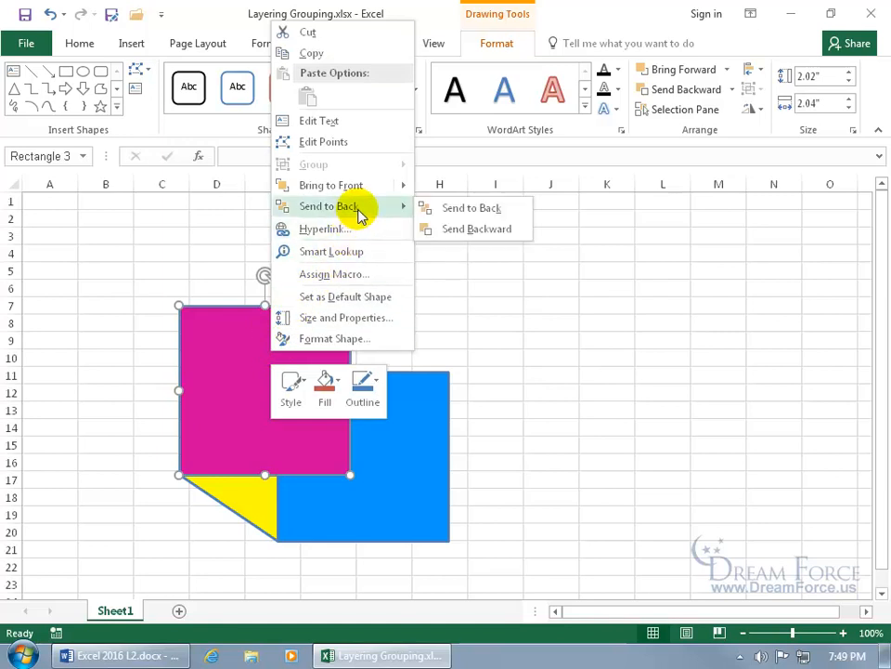
pyautogui.click(476, 210)
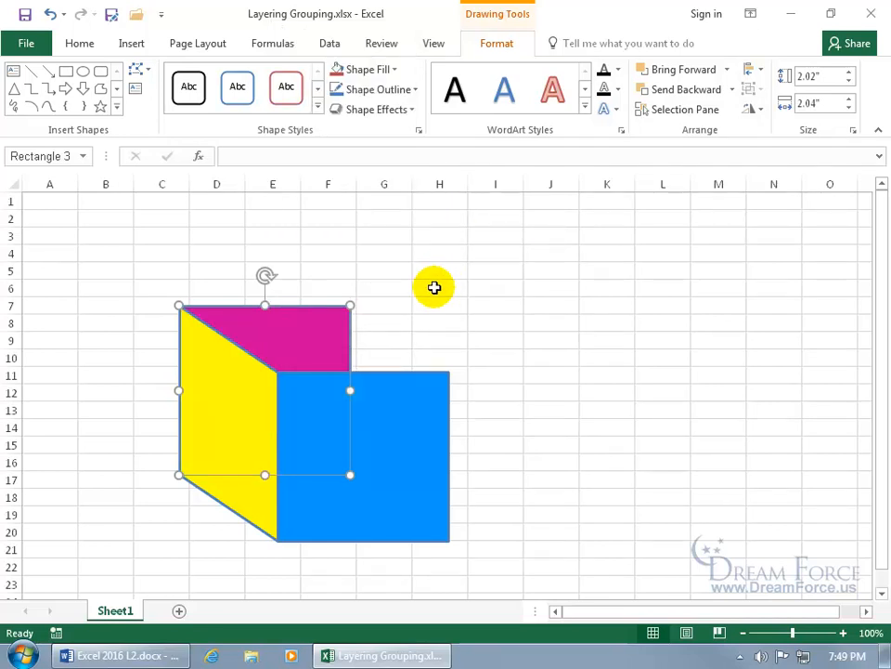
# - Shrink the magenta square from its upper-right corner to about 0.97" by 1.04", behind the yellow parallelogram, and deselect it
pyautogui.moveTo(351, 304); pyautogui.dragTo(266, 394)
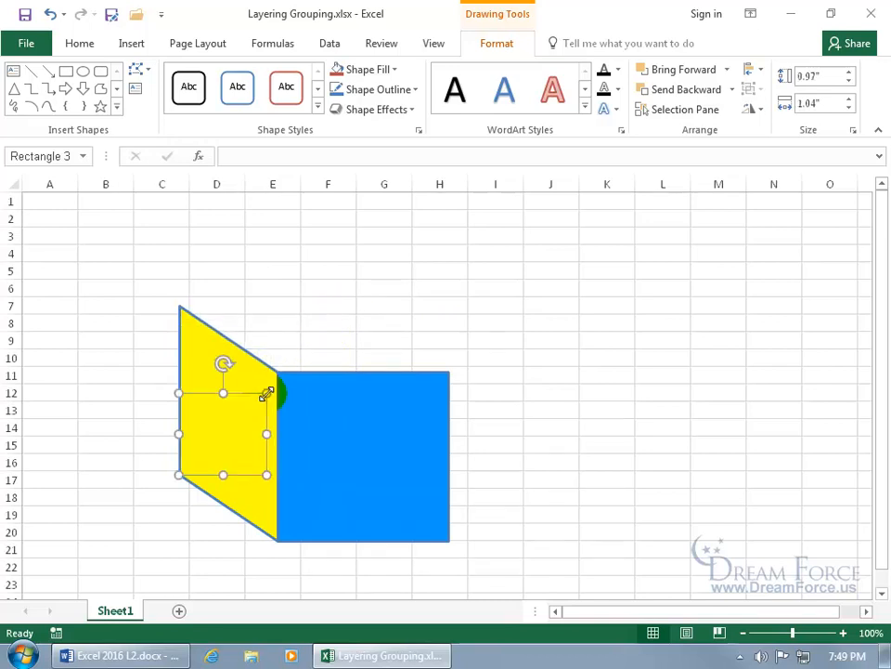
pyautogui.click(366, 294)
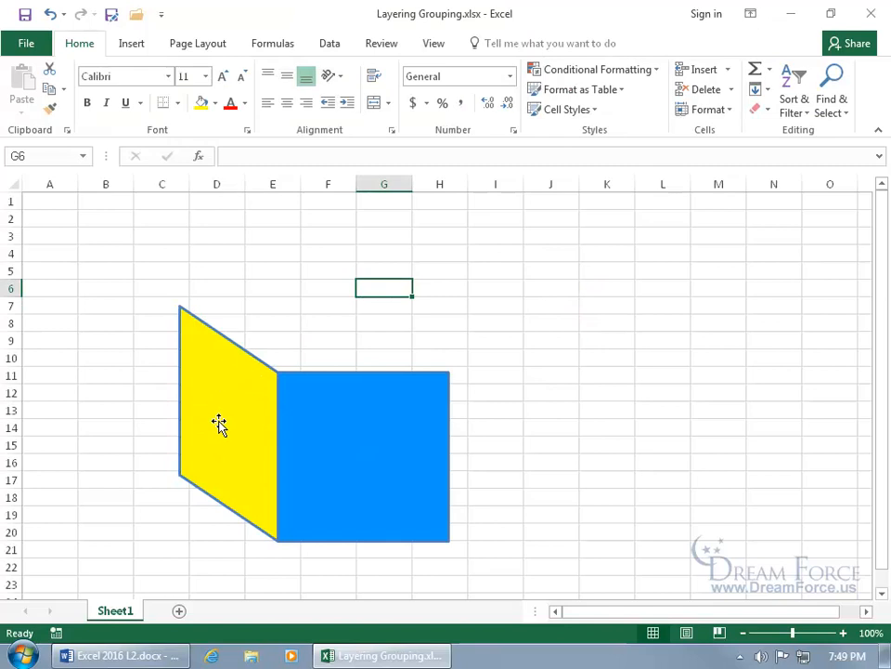
pyautogui.click(329, 440)
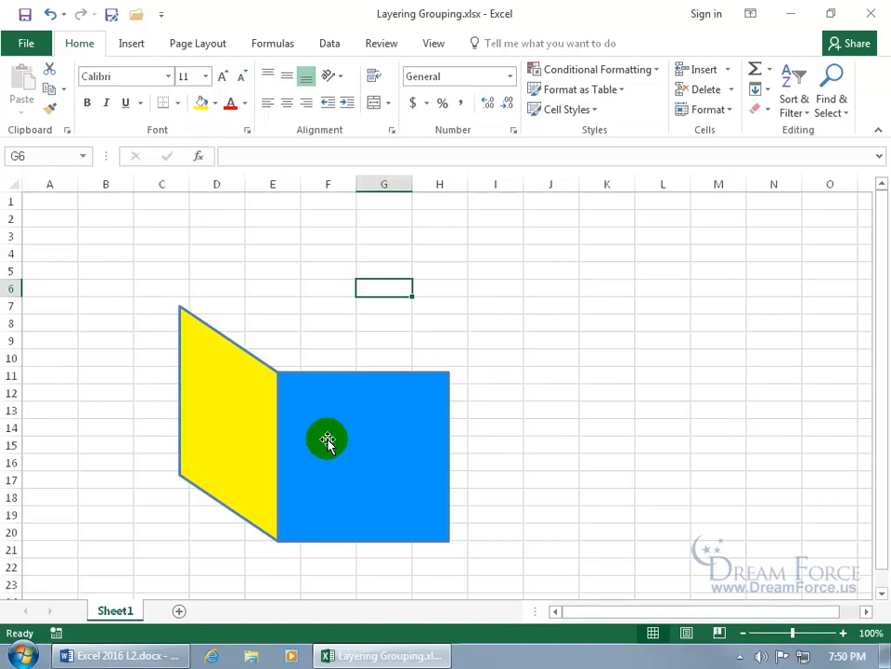
# - Try moving the yellow parallelogram aside to select the magenta square and moving it back by hand, and undo both moves
pyautogui.moveTo(239, 423); pyautogui.dragTo(155, 426)
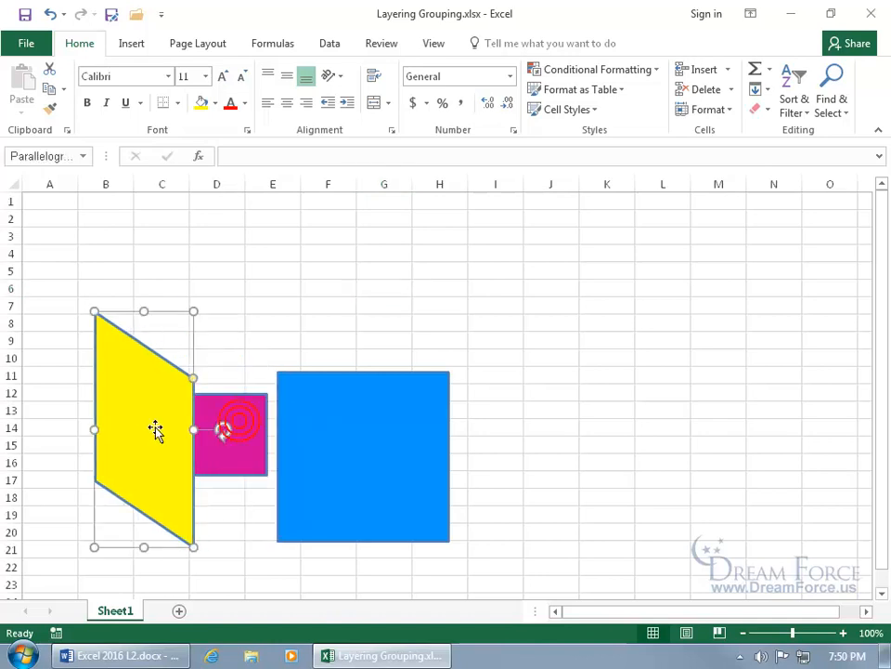
pyautogui.click(254, 427)
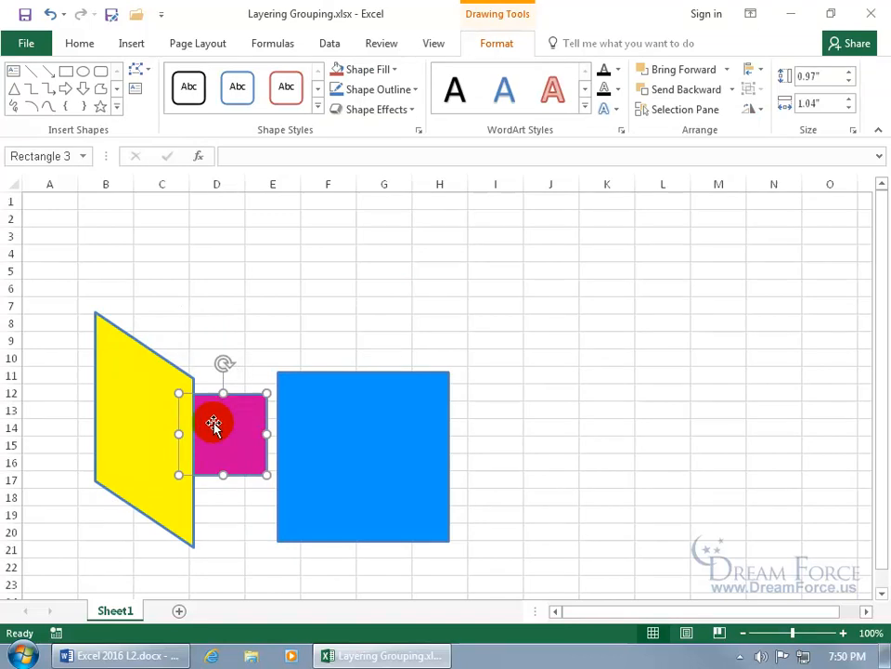
pyautogui.moveTo(155, 394); pyautogui.dragTo(247, 427)
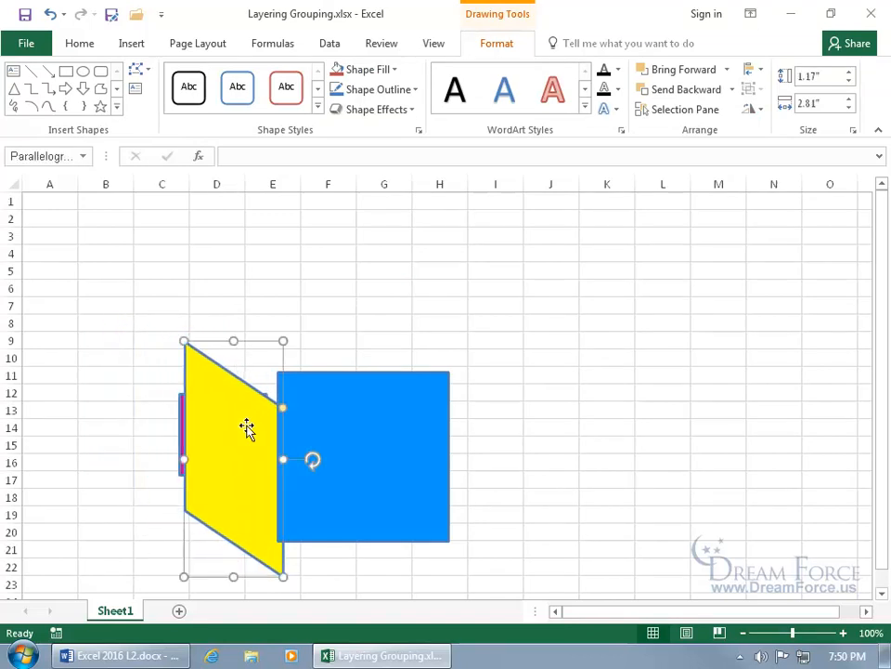
pyautogui.click(50, 13)
pyautogui.click(52, 14)
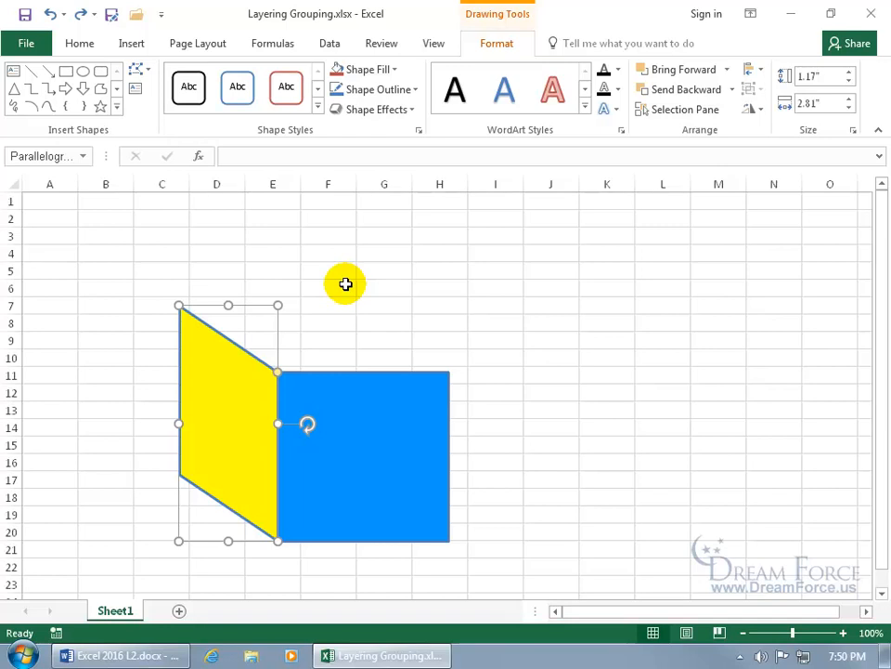
# - Cycle the selection from the yellow parallelogram to the small magenta square hidden behind it
pyautogui.press('Tab')
pyautogui.click(241, 408)
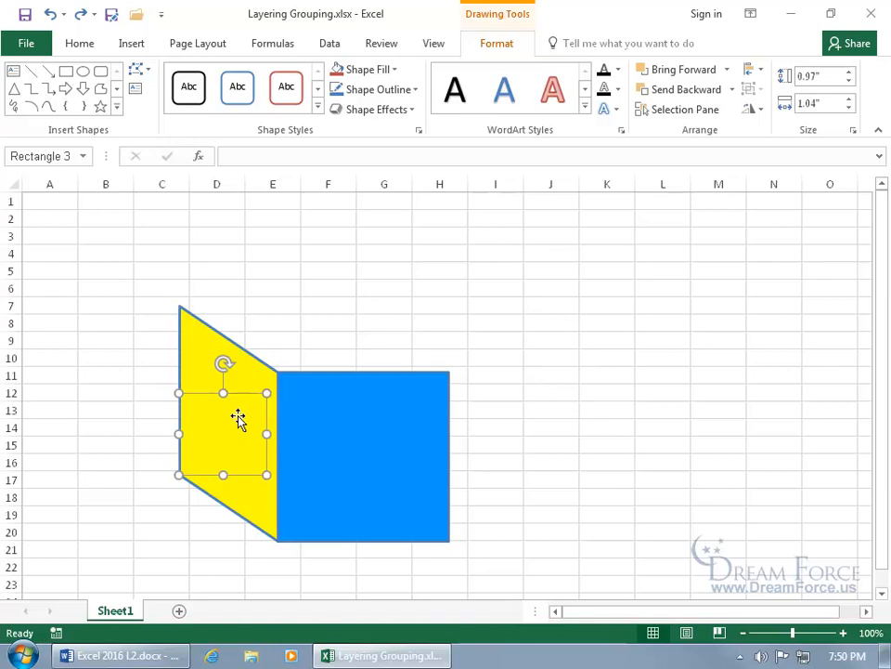
pyautogui.click(344, 396)
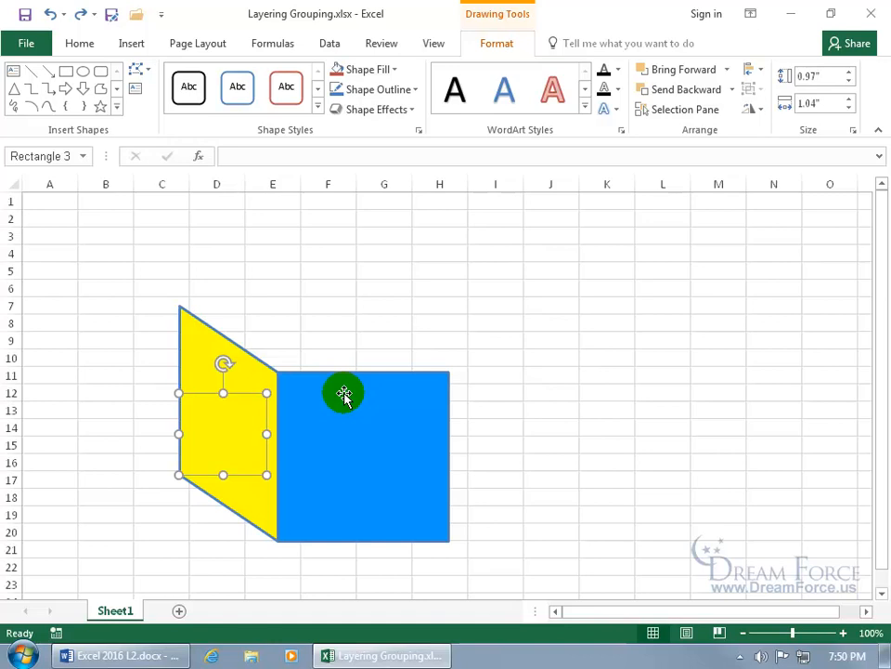
# - Select the blue square and cycle the selection on to the yellow parallelogram
pyautogui.click(334, 403)
pyautogui.click(355, 411)
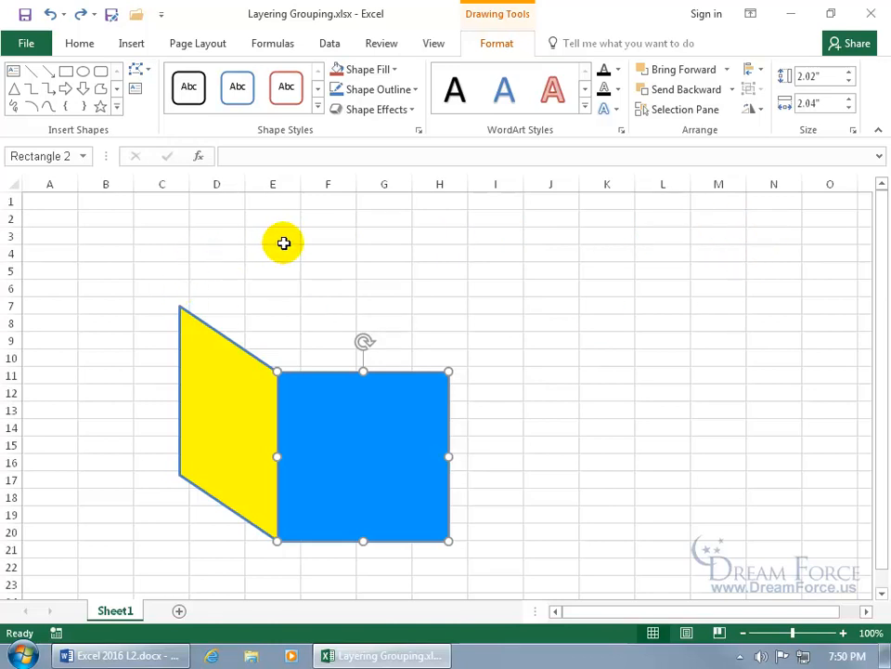
pyautogui.press('Tab')
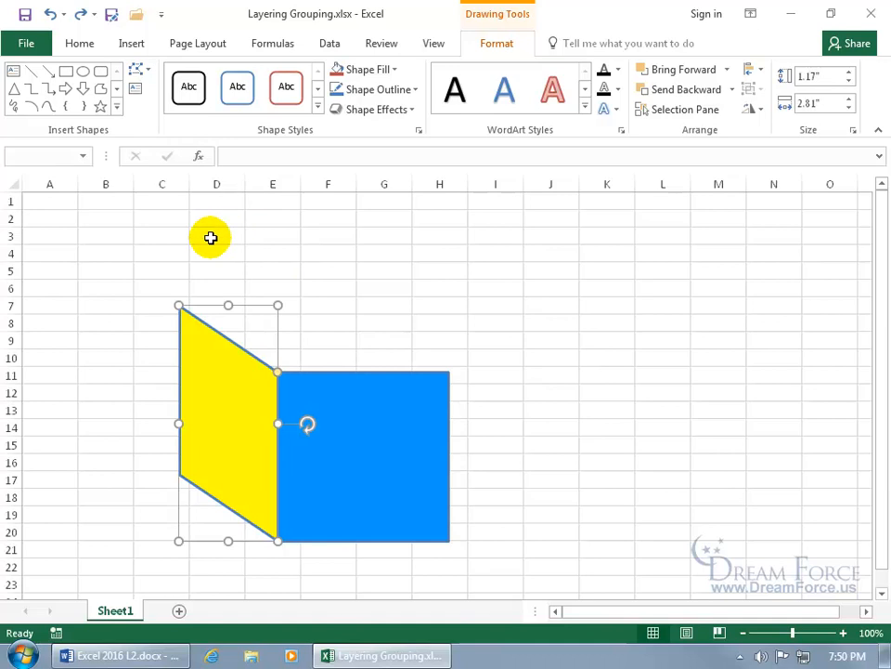
# - Cycle the selection to the magenta square hidden behind the yellow parallelogram and bring it forward
pyautogui.press('Tab')
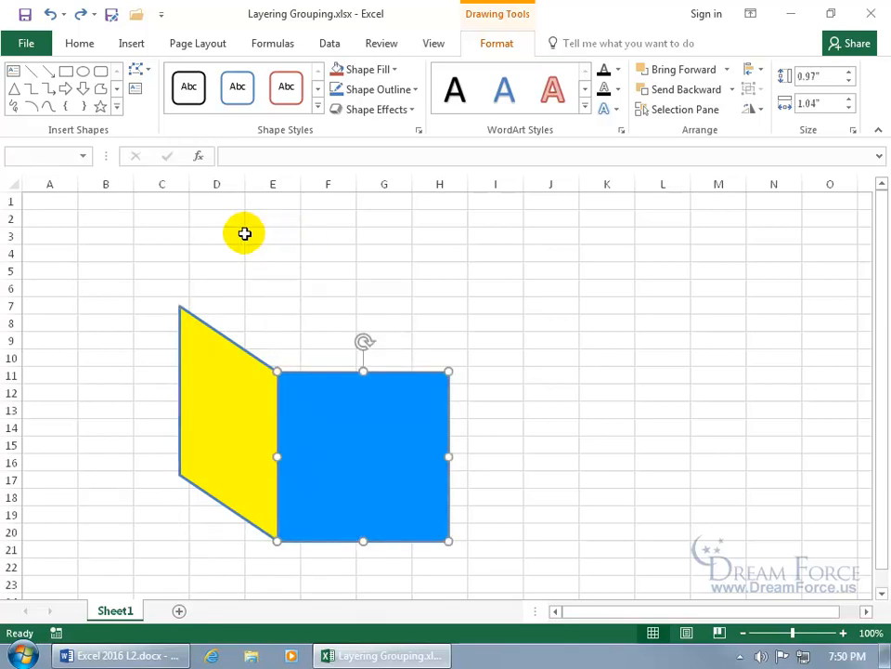
pyautogui.press('Tab')
pyautogui.press('Tab')
pyautogui.press('Tab')
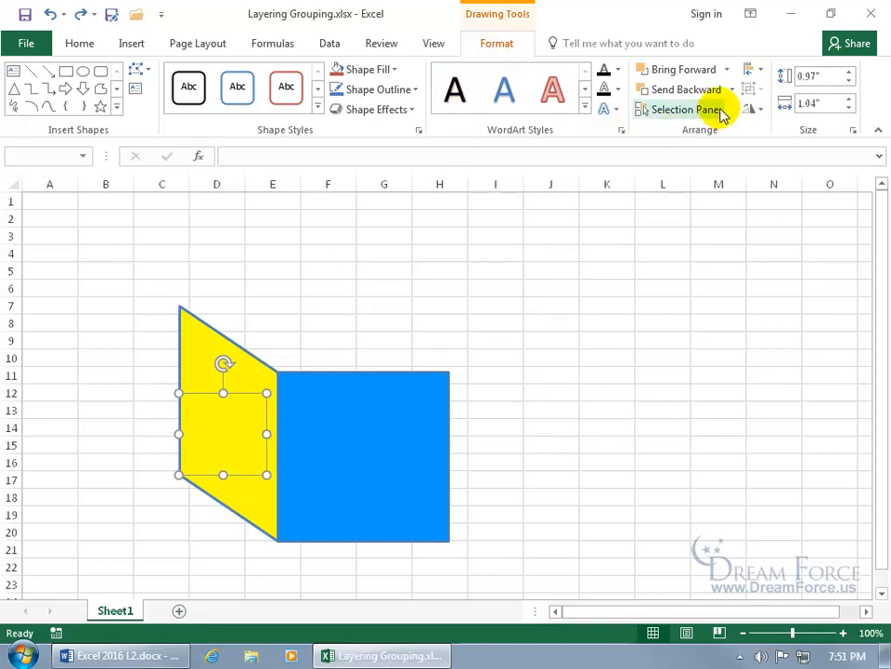
pyautogui.click(700, 73)
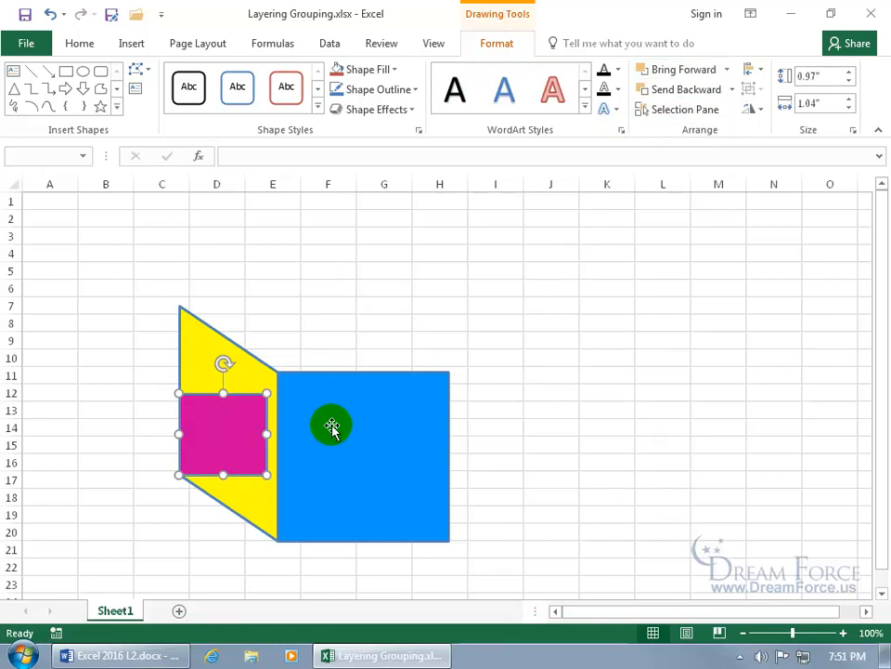
pyautogui.click(227, 431)
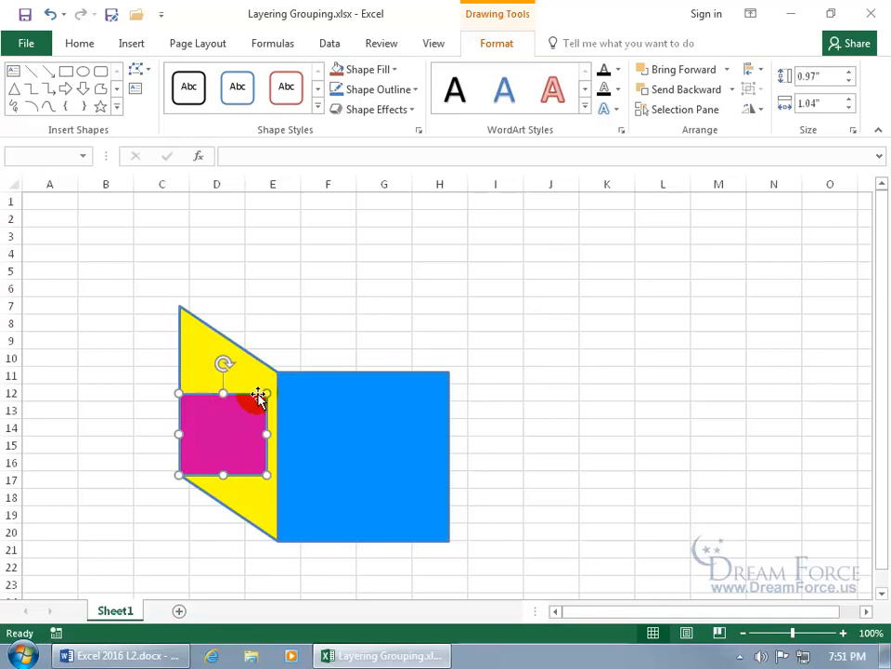
# - Display the list of all shapes on the sheet and rename the magenta square (Rectangle 3) as Pink
pyautogui.click(690, 112)
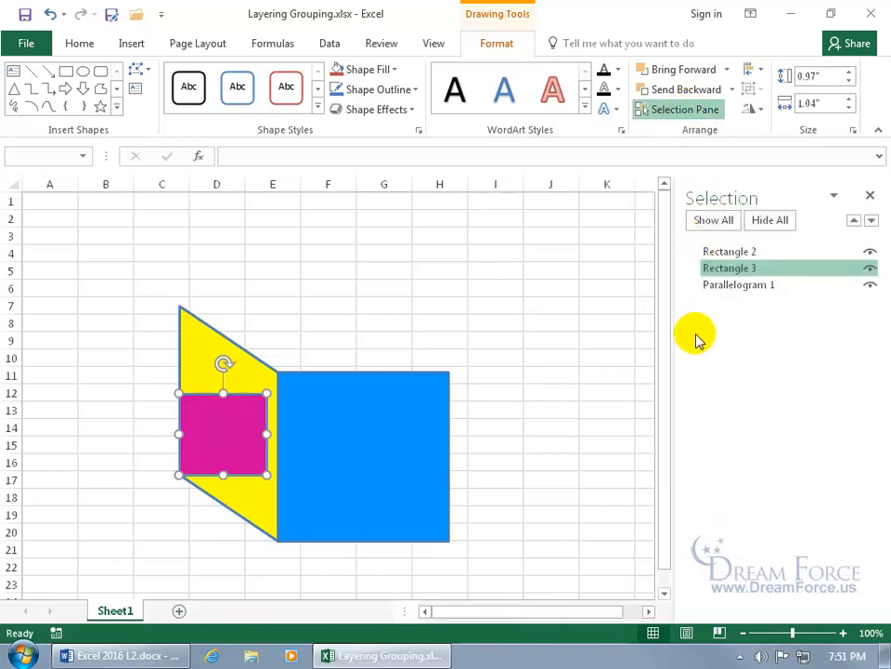
pyautogui.click(738, 271)
pyautogui.doubleClick(761, 267)
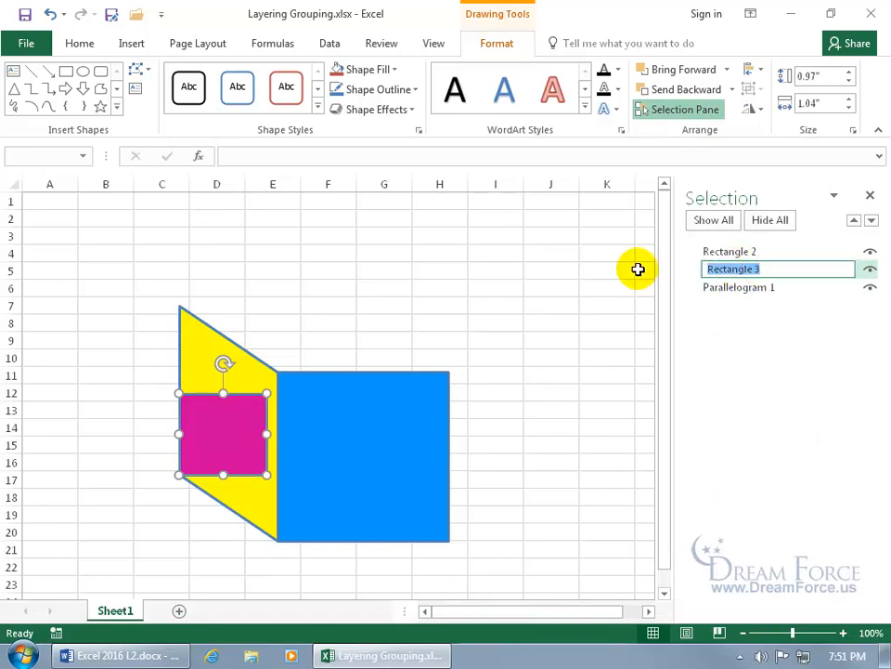
pyautogui.write('Pink')
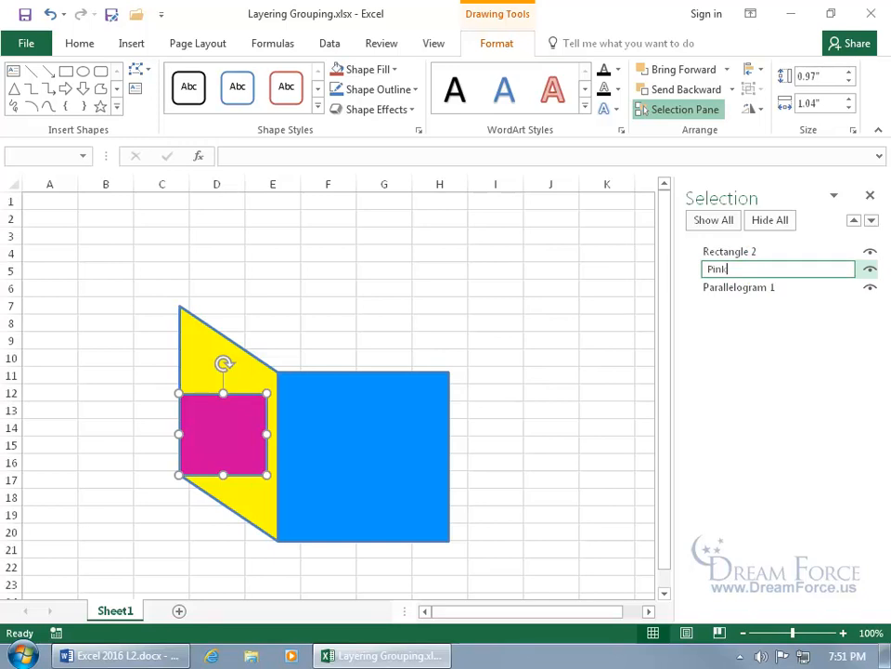
pyautogui.press('Return')
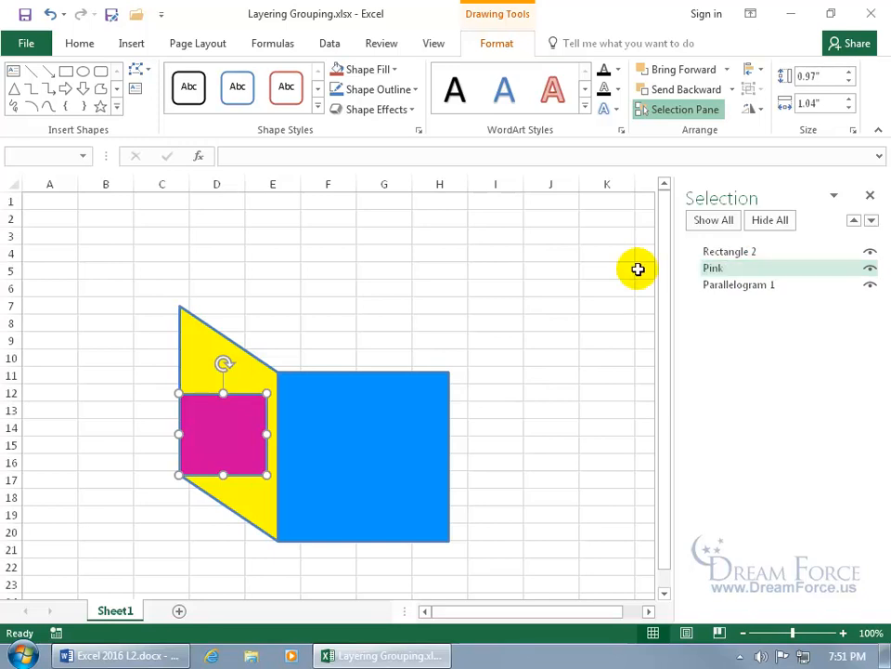
# - Rename the blue square (Rectangle 2) as Blue in the Selection Pane
pyautogui.click(734, 251)
pyautogui.click(736, 253)
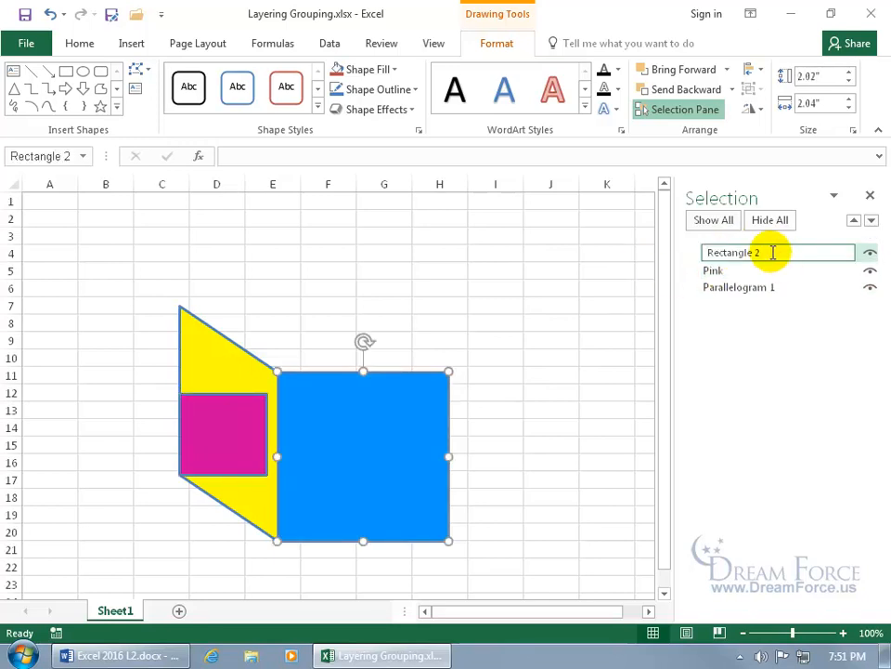
pyautogui.doubleClick(768, 252)
pyautogui.write('Blue')
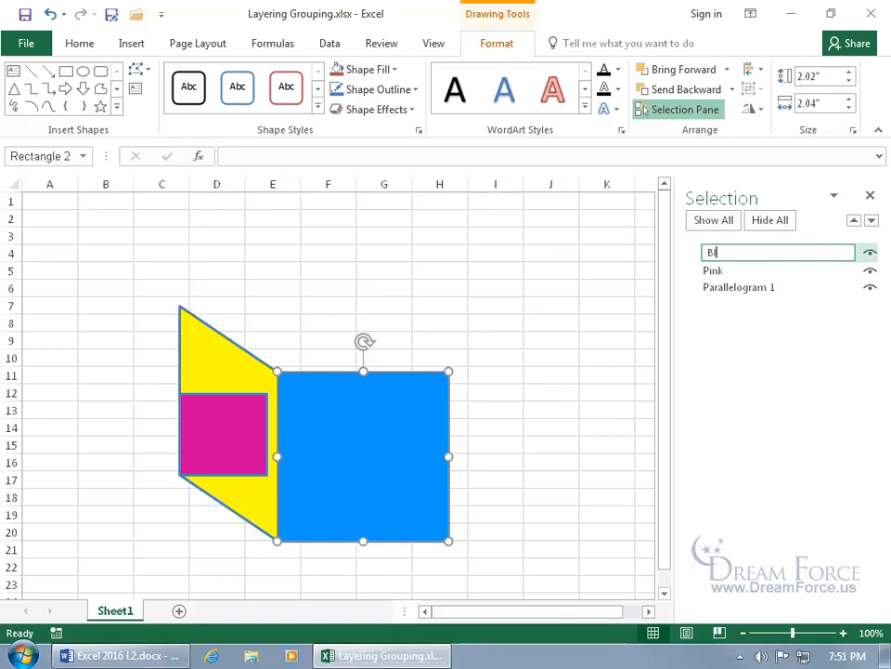
pyautogui.press('Return')
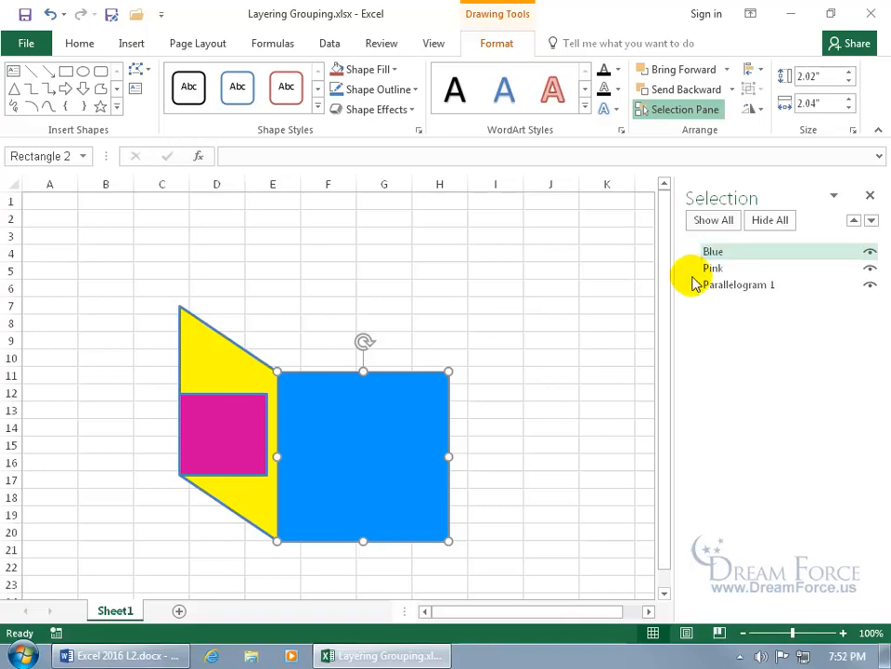
# - Move Pink one level below Parallelogram 1 in the stacking order and raise it back above it
pyautogui.click(742, 272)
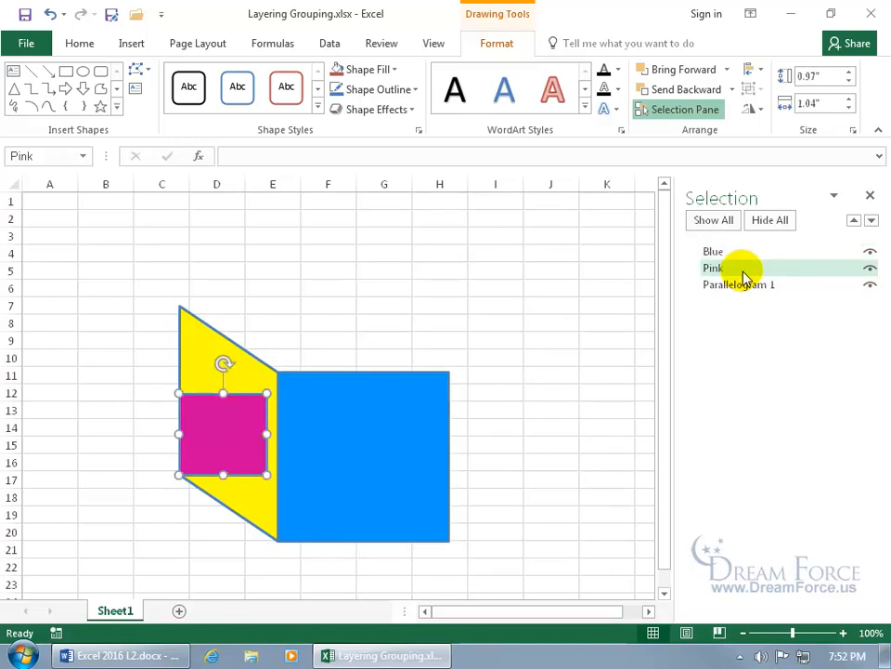
pyautogui.click(871, 220)
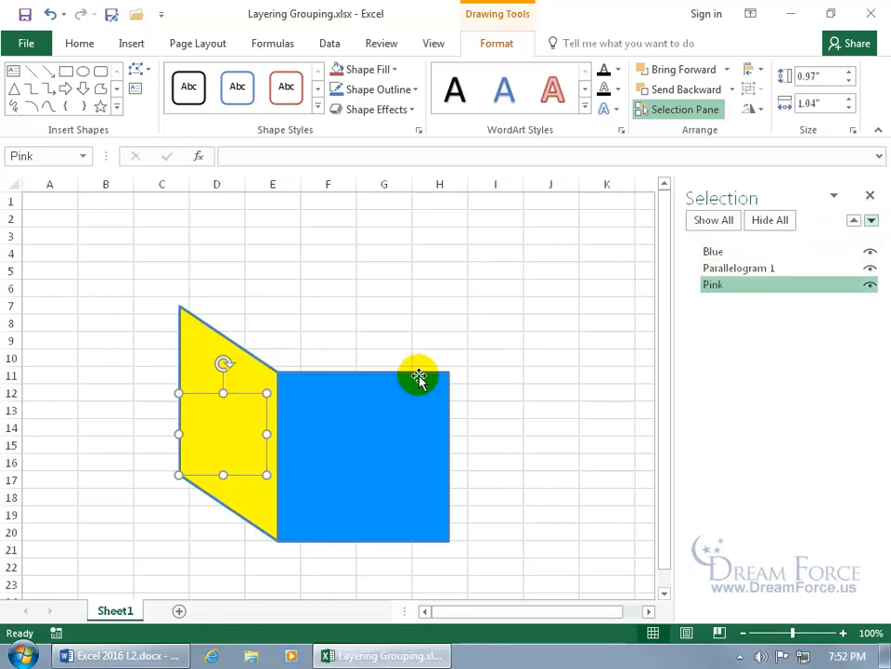
pyautogui.click(854, 221)
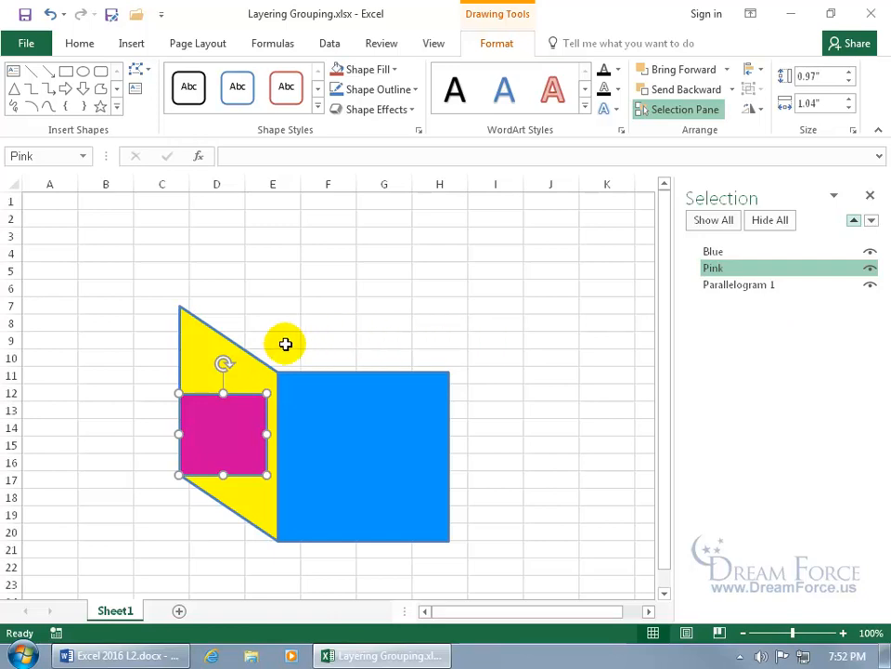
# - Hide the Pink square and Parallelogram 1 one after the other, and show both shapes again
pyautogui.click(870, 269)
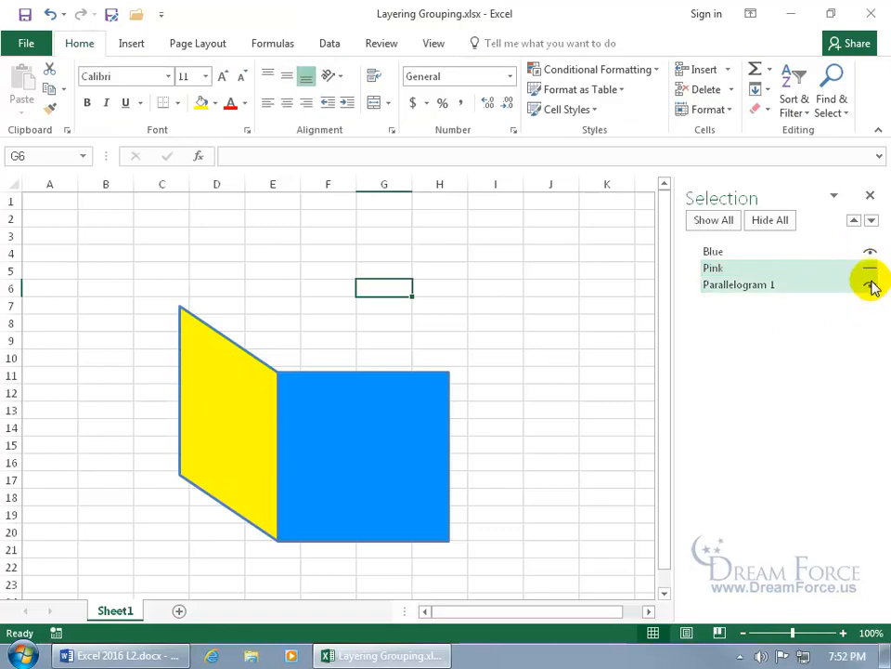
pyautogui.click(871, 288)
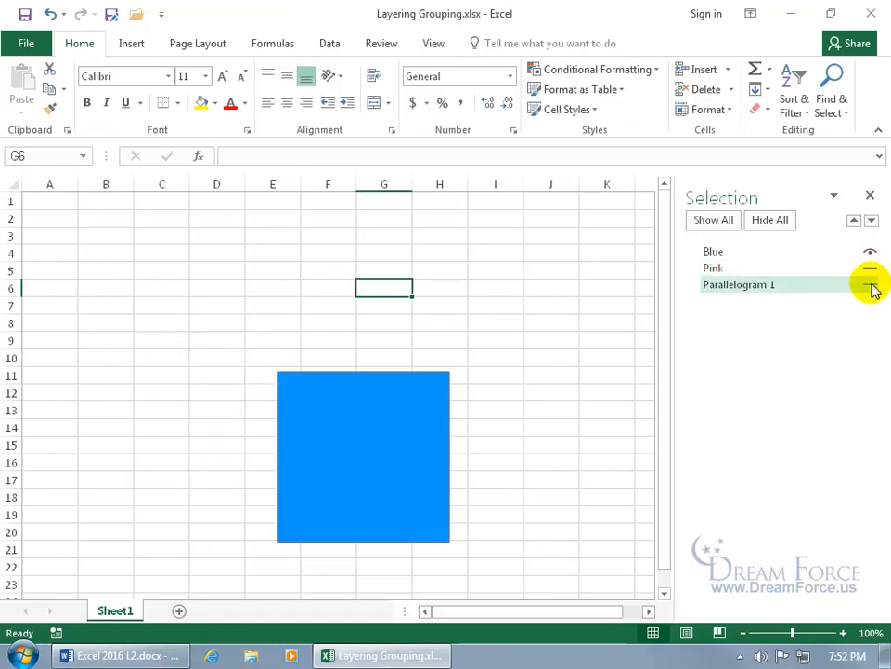
pyautogui.click(225, 415)
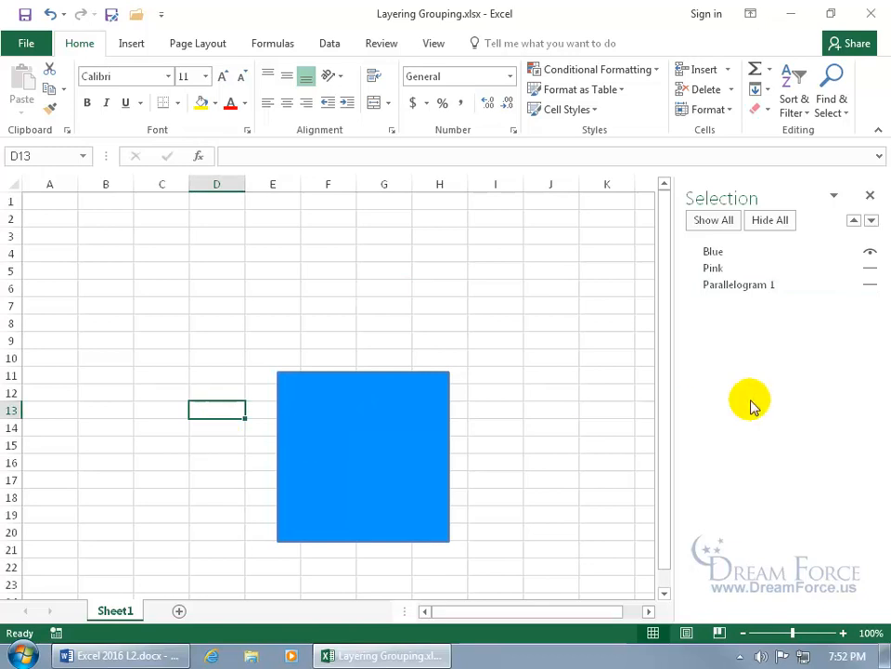
pyautogui.click(870, 269)
pyautogui.click(870, 283)
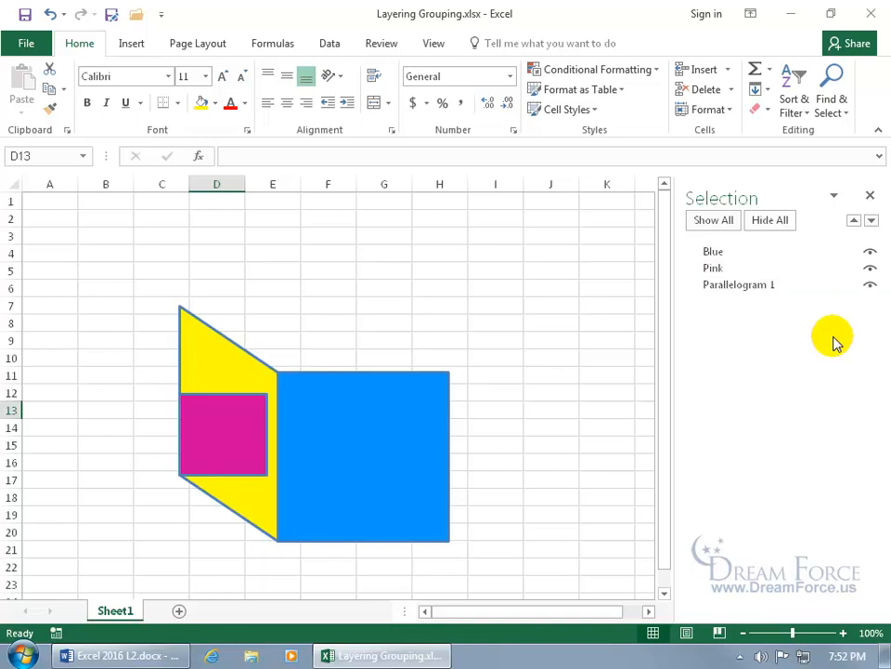
# - Hide all shapes at once, show them all again, and close the Selection Pane
pyautogui.click(780, 223)
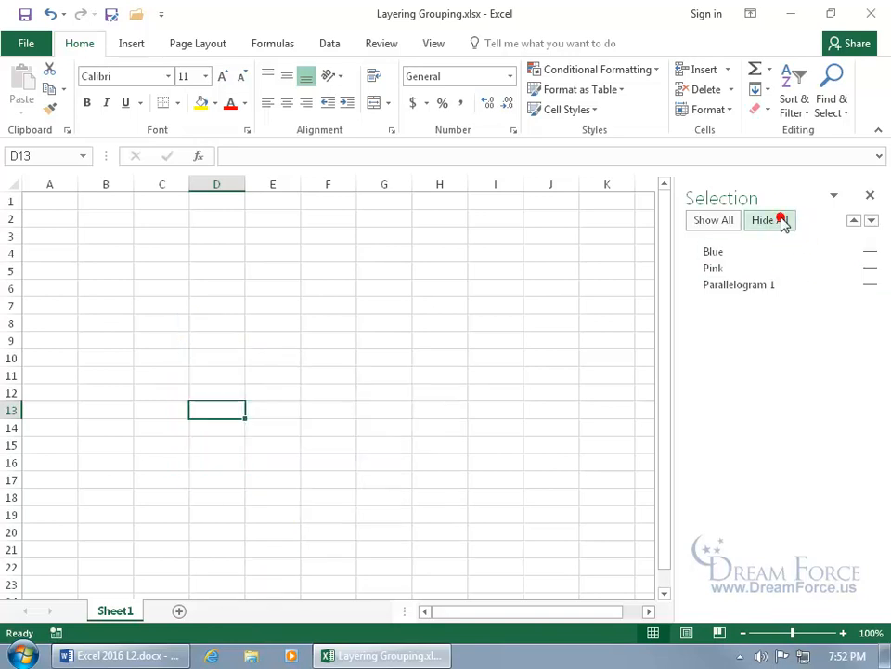
pyautogui.click(727, 222)
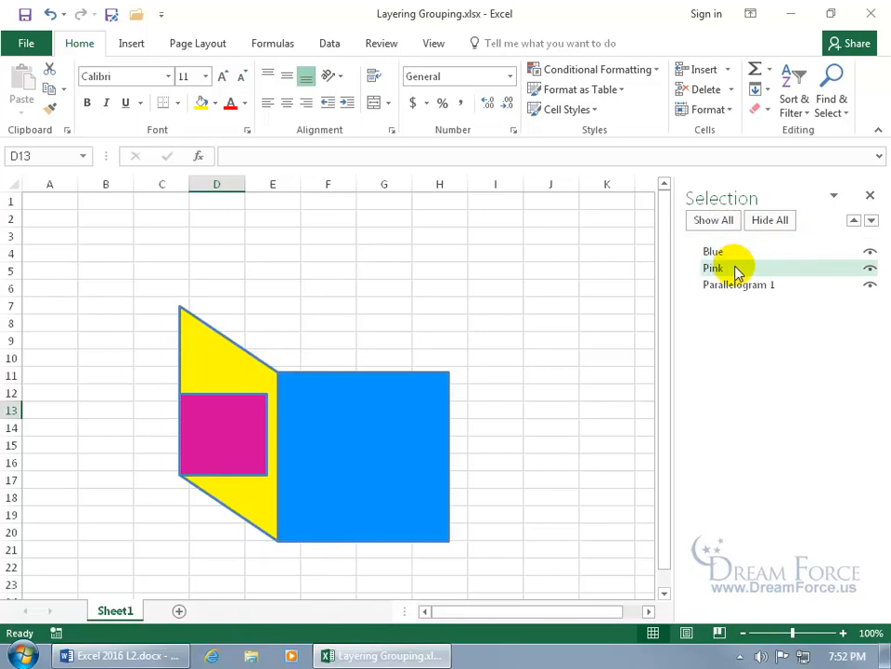
pyautogui.click(870, 196)
# - Undo the renaming, layering and resizing changes until the magenta square has its full size behind the other shapes
pyautogui.click(49, 14)
pyautogui.click(49, 14)
pyautogui.click(48, 14)
pyautogui.click(48, 14)
pyautogui.click(48, 14)
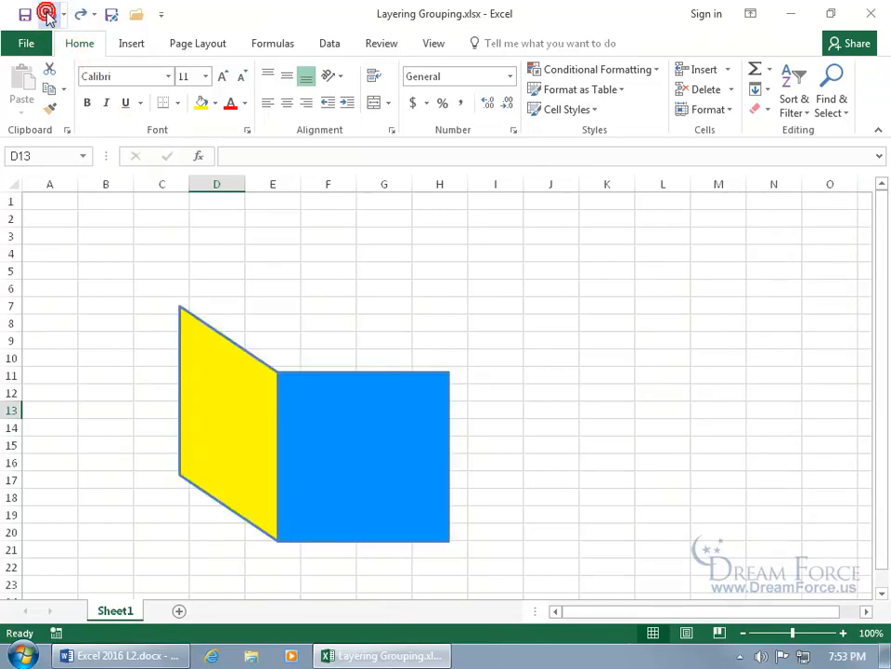
pyautogui.click(48, 14)
pyautogui.click(47, 13)
pyautogui.click(47, 14)
pyautogui.click(47, 14)
pyautogui.click(48, 14)
pyautogui.click(48, 14)
pyautogui.click(47, 14)
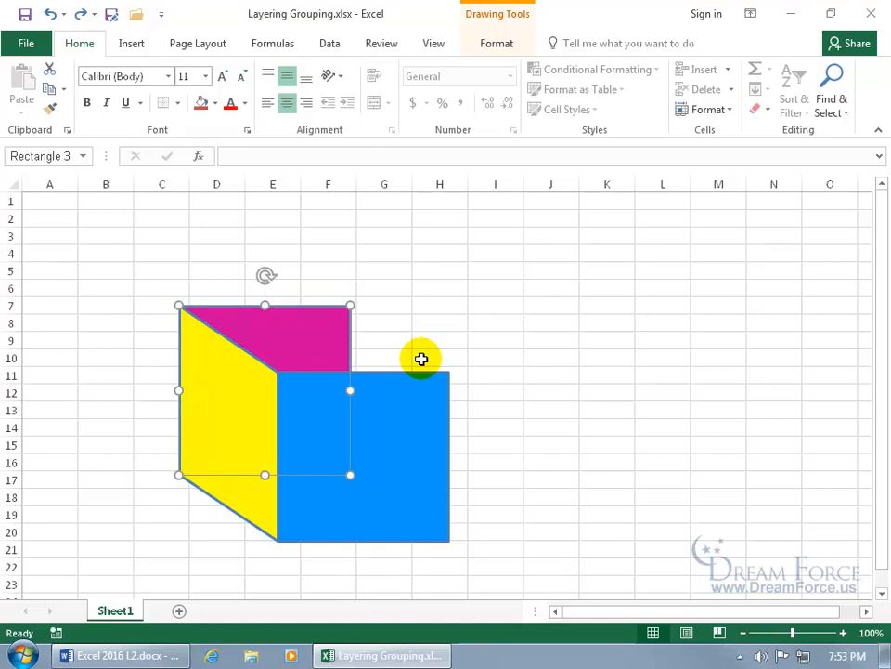
# - Select the magenta square, yellow parallelogram and blue square together, move them up and right to columns F–K, and deselect them
pyautogui.keyDown('shift'); pyautogui.click(242, 354); pyautogui.keyUp('shift')
pyautogui.keyDown('shift'); pyautogui.click(378, 420); pyautogui.keyUp('shift')
pyautogui.moveTo(447, 527); pyautogui.dragTo(548, 425)
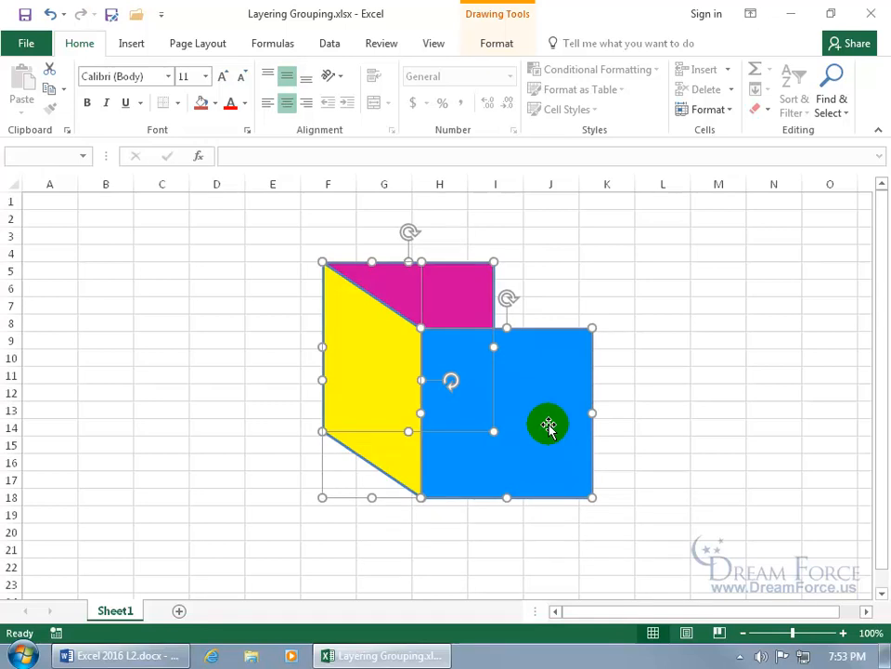
pyautogui.click(244, 419)
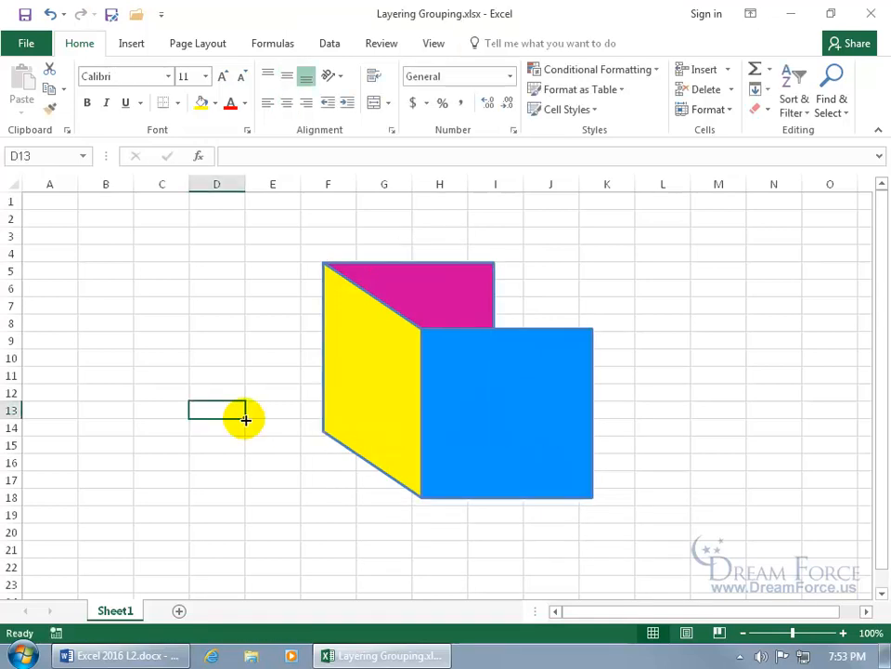
# - Select all three shapes again and move them together to columns B–F, around rows 8–21
pyautogui.click(344, 375)
pyautogui.keyDown('shift'); pyautogui.click(422, 307); pyautogui.keyUp('shift')
pyautogui.keyDown('shift'); pyautogui.click(521, 361); pyautogui.keyUp('shift')
pyautogui.moveTo(521, 360); pyautogui.dragTo(277, 414)
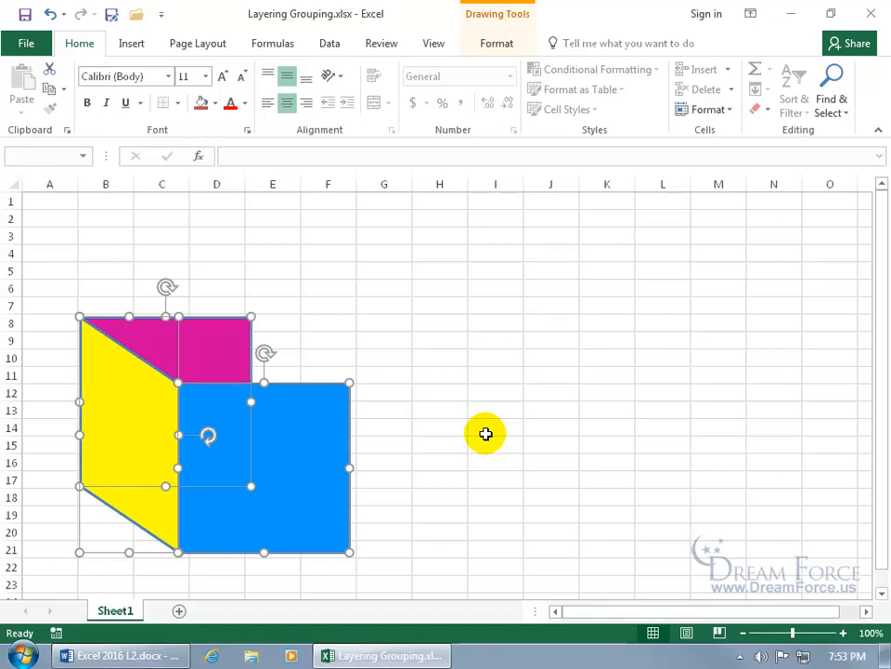
# - Group the three selected shapes into a single object
pyautogui.click(492, 44)
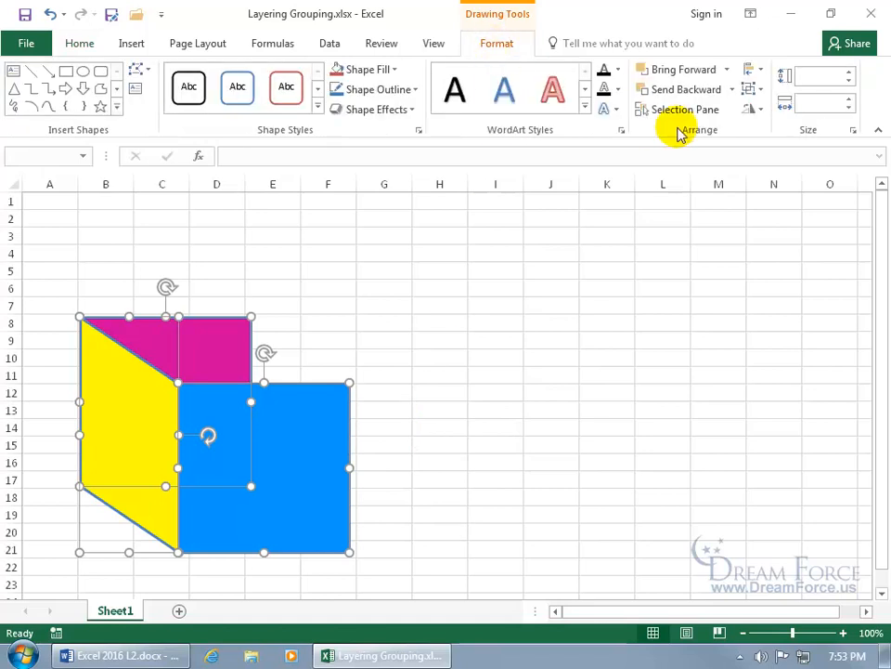
pyautogui.click(759, 89)
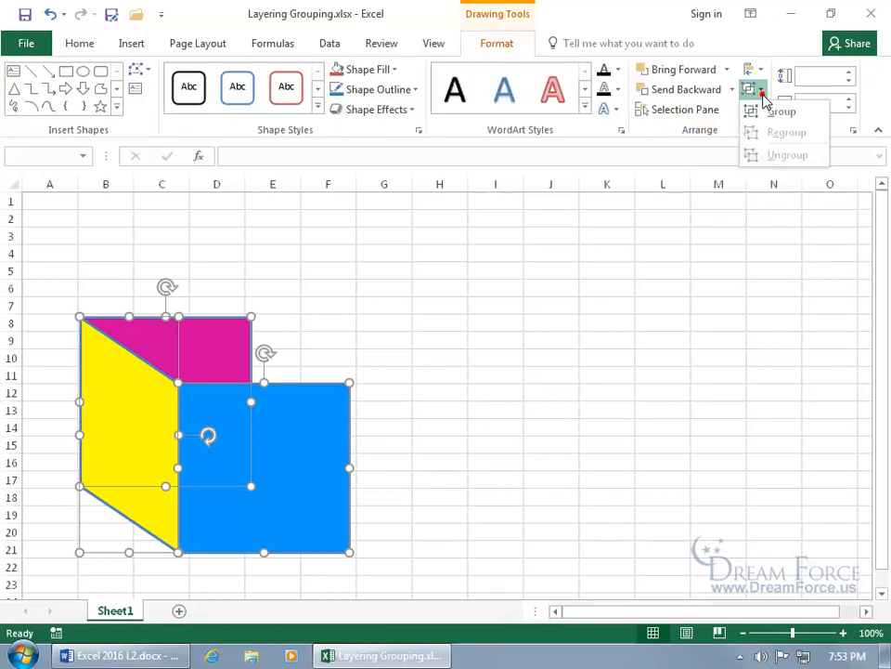
pyautogui.rightClick(295, 455)
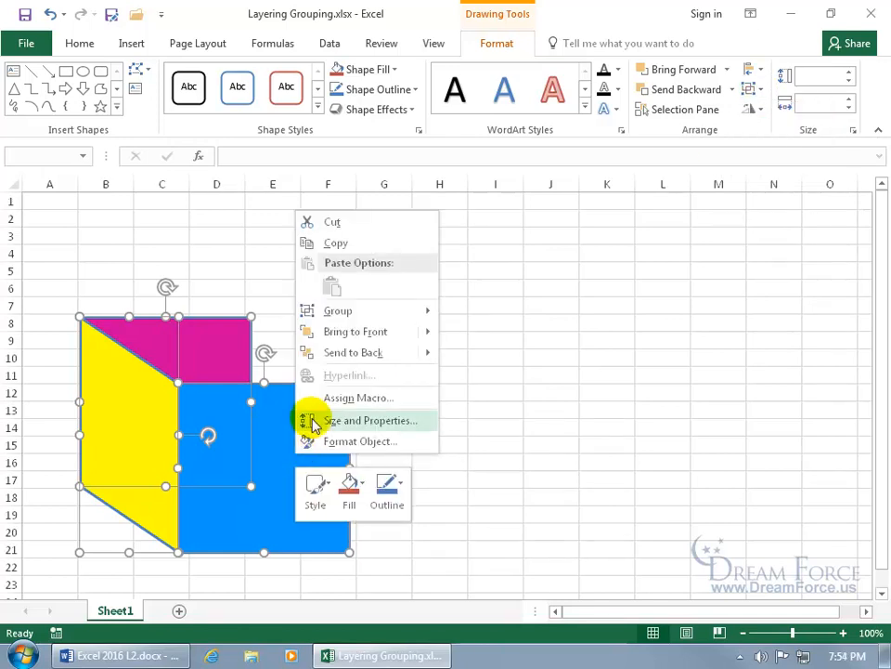
pyautogui.moveTo(318, 312)
pyautogui.click(461, 316)
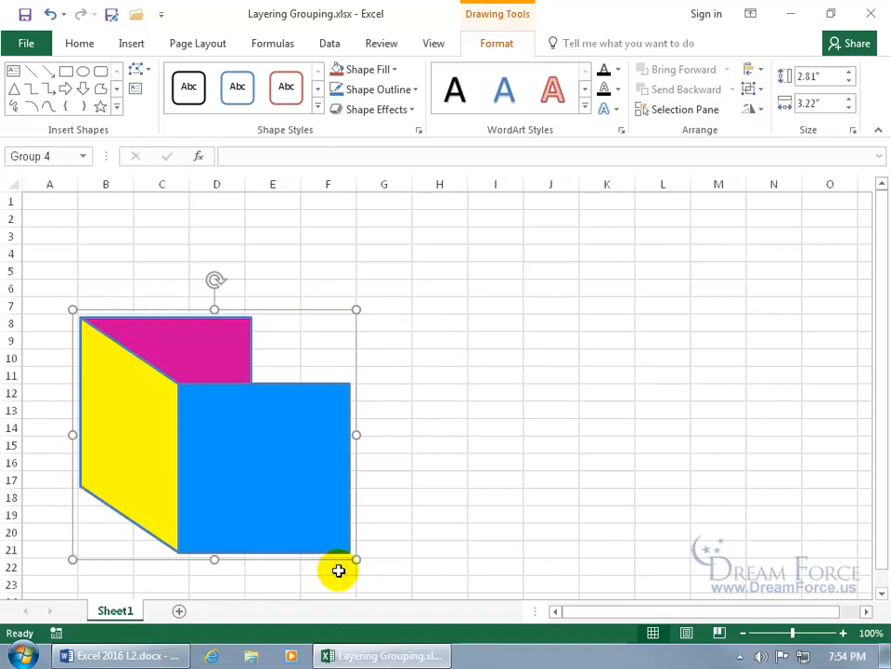
# - Shrink the group from its lower-right corner to about 1.95" by 2.23" and move it to columns G–J
pyautogui.moveTo(357, 559); pyautogui.dragTo(288, 528)
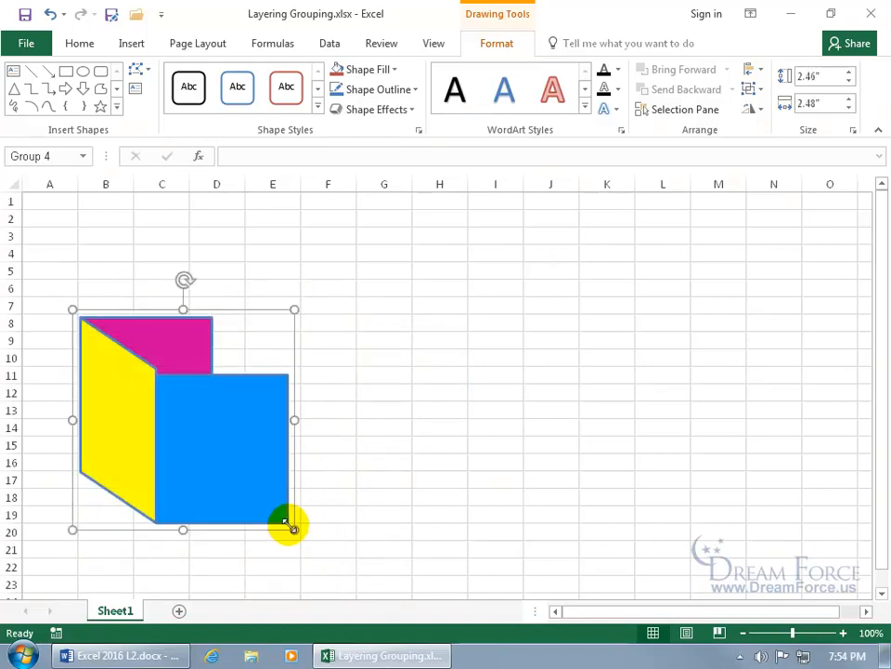
pyautogui.moveTo(288, 527); pyautogui.dragTo(257, 481)
pyautogui.moveTo(191, 415); pyautogui.dragTo(485, 404)
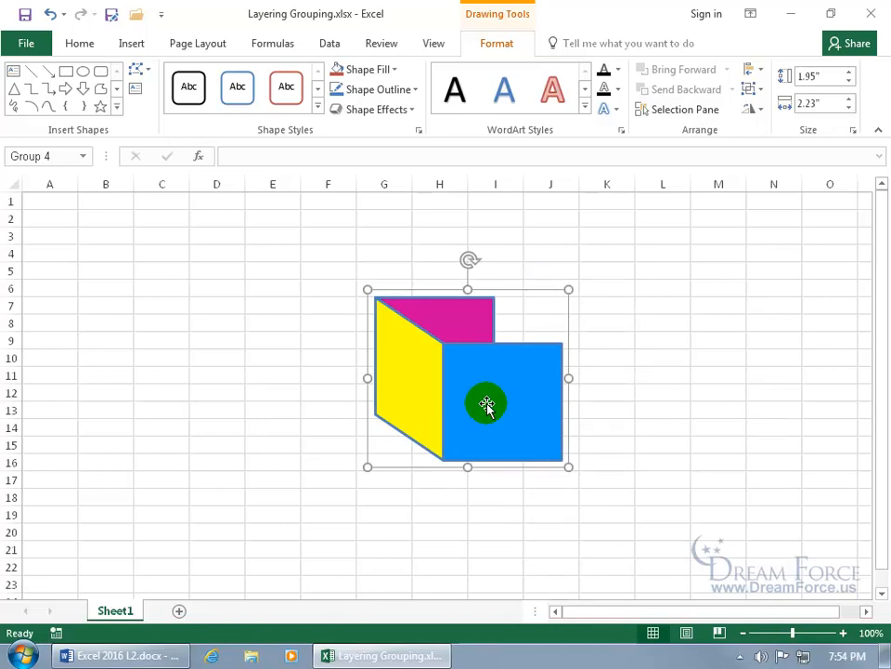
# - Select only the blue square inside the group and apply the light red gradient theme style to it
pyautogui.click(486, 405)
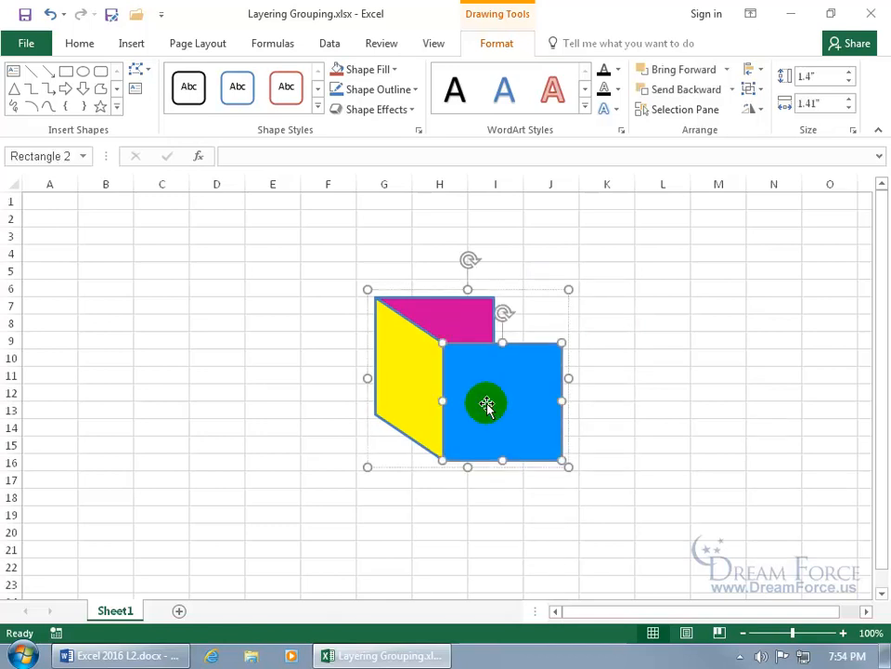
pyautogui.click(317, 110)
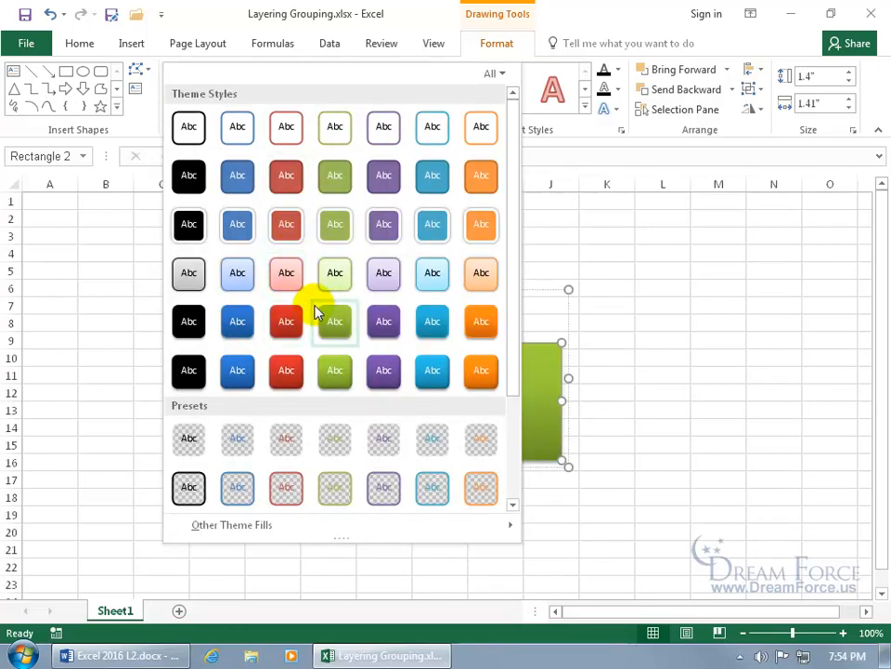
pyautogui.click(291, 275)
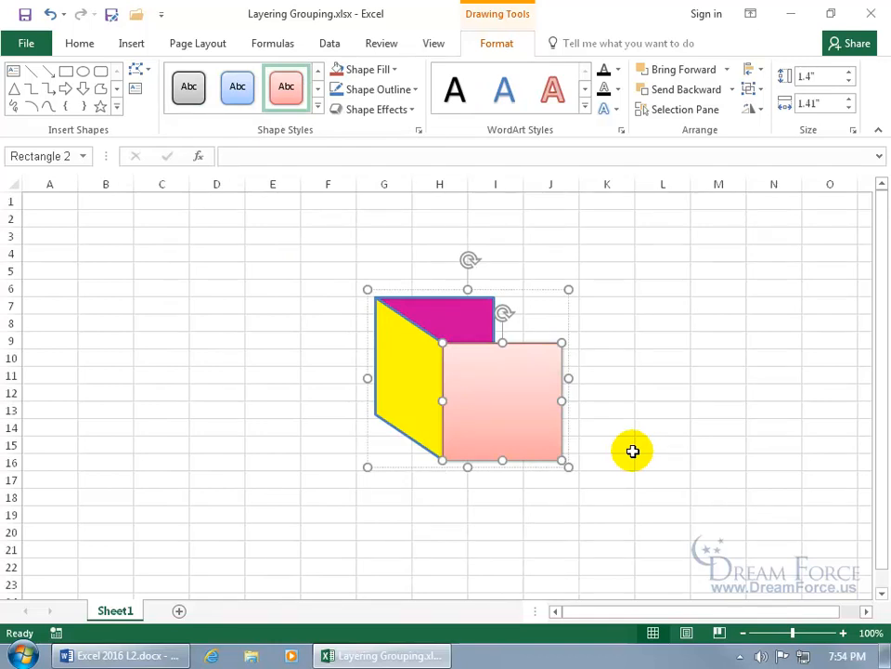
# - Ungroup the three shapes and deselect them
pyautogui.rightClick(498, 373)
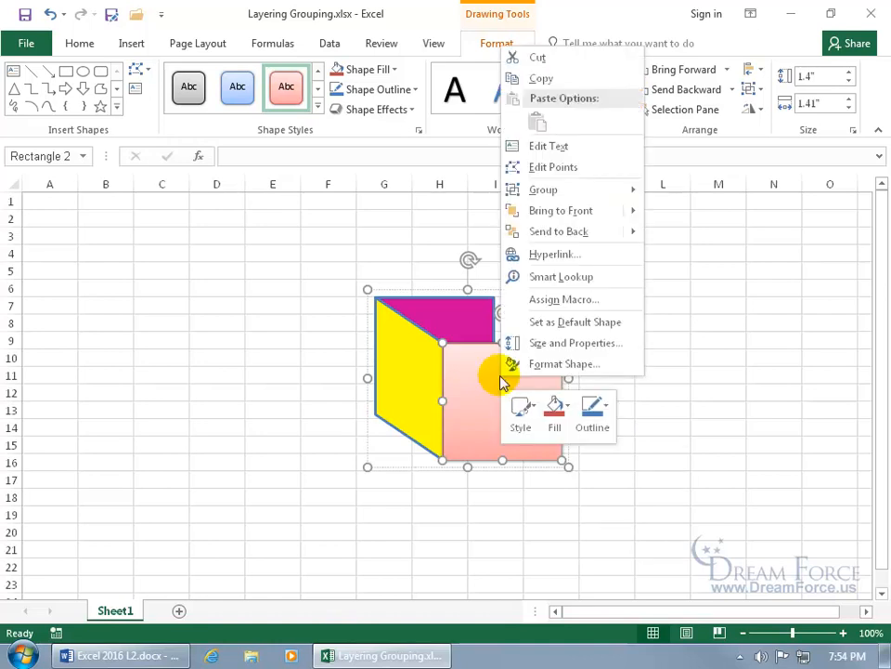
pyautogui.moveTo(589, 193)
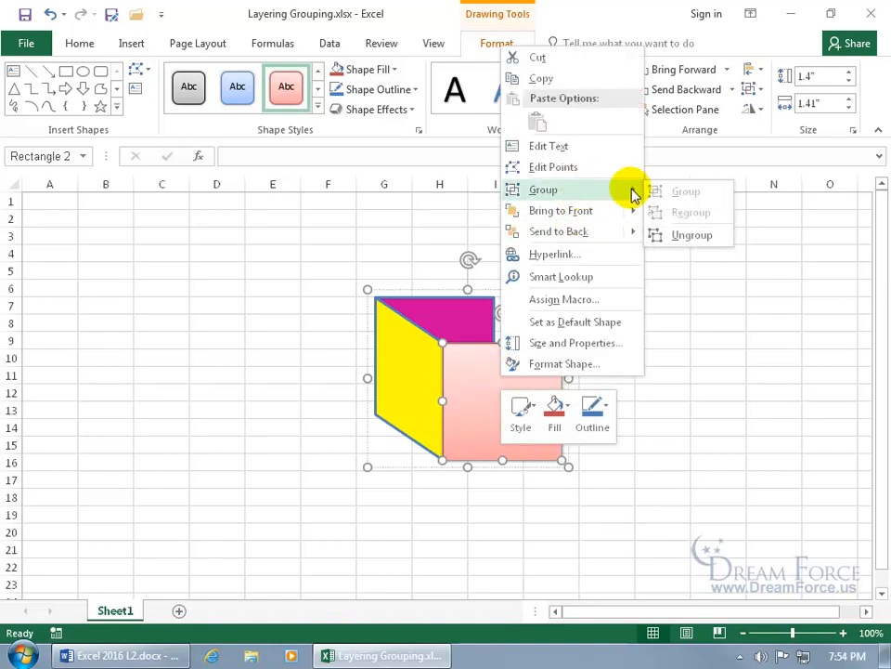
pyautogui.click(702, 239)
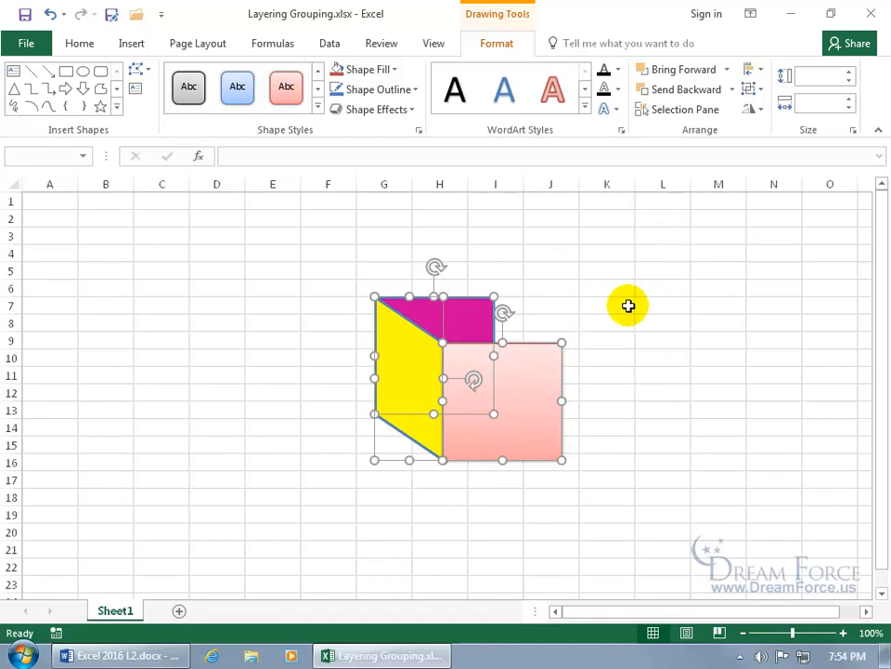
pyautogui.click(614, 311)
# - Select the light red square, the yellow parallelogram and the magenta square individually
pyautogui.click(538, 363)
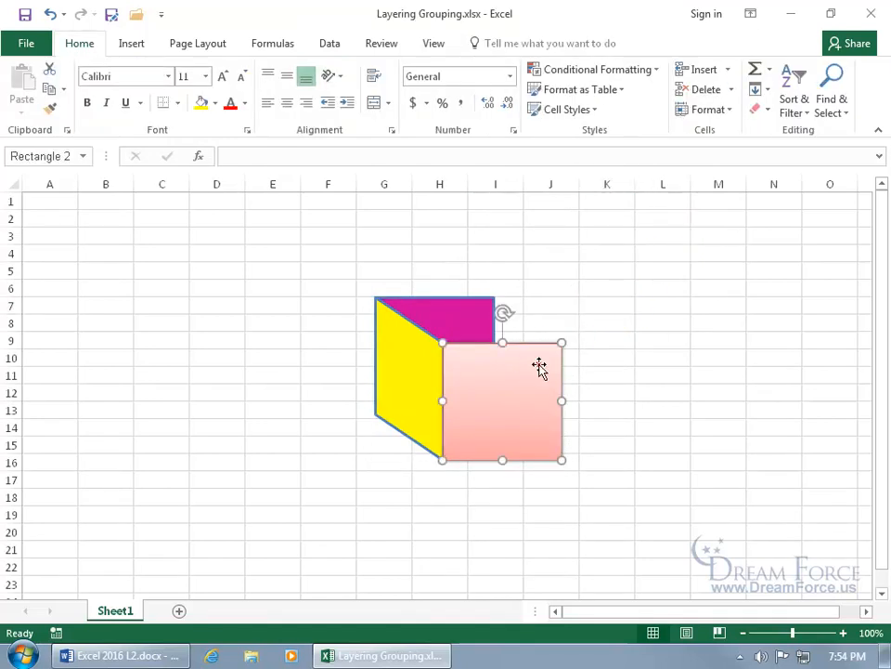
pyautogui.click(407, 364)
pyautogui.click(468, 318)
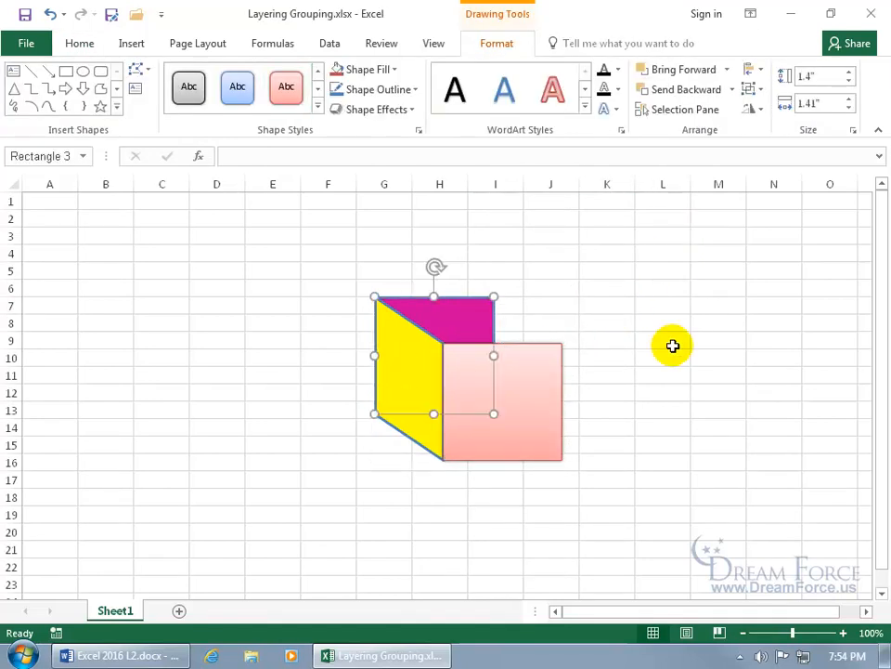